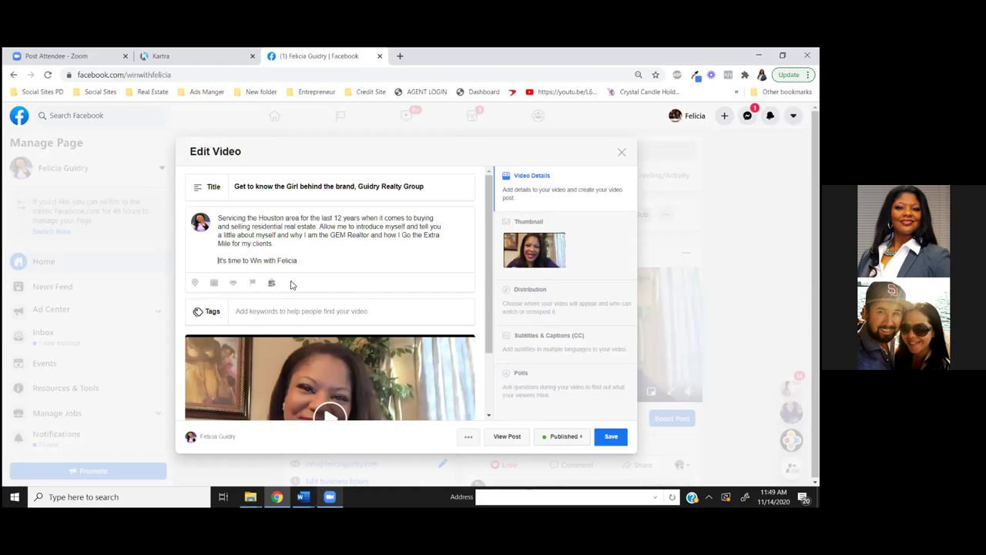
Scroll down the Edit Video dialog and open the Tags field's browsable categories
{"action": "scroll", "coordinate": [291, 285], "scroll_direction": "down", "scroll_amount": 1}
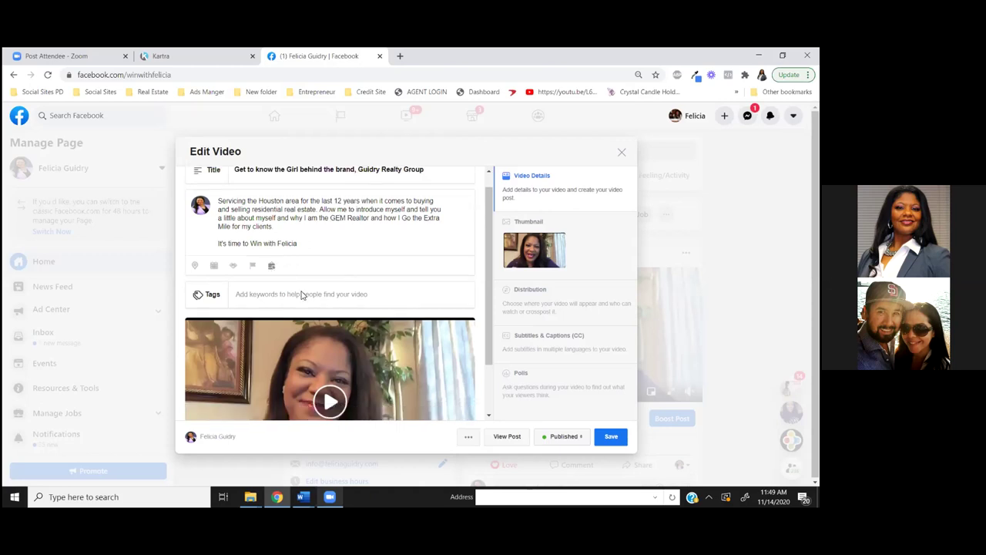
{"action": "scroll", "coordinate": [302, 295], "scroll_direction": "down", "scroll_amount": 2}
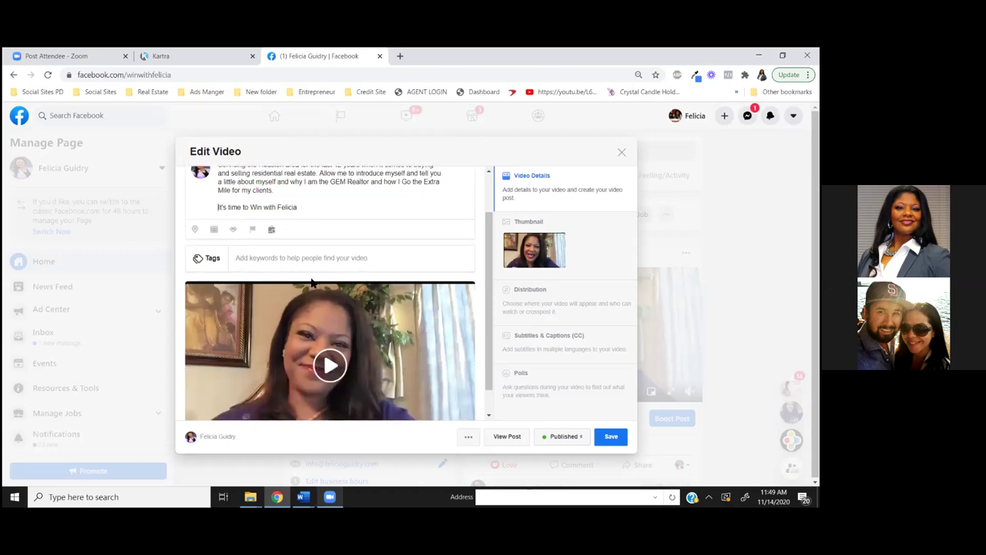
{"action": "scroll", "coordinate": [312, 283], "scroll_direction": "down", "scroll_amount": 2}
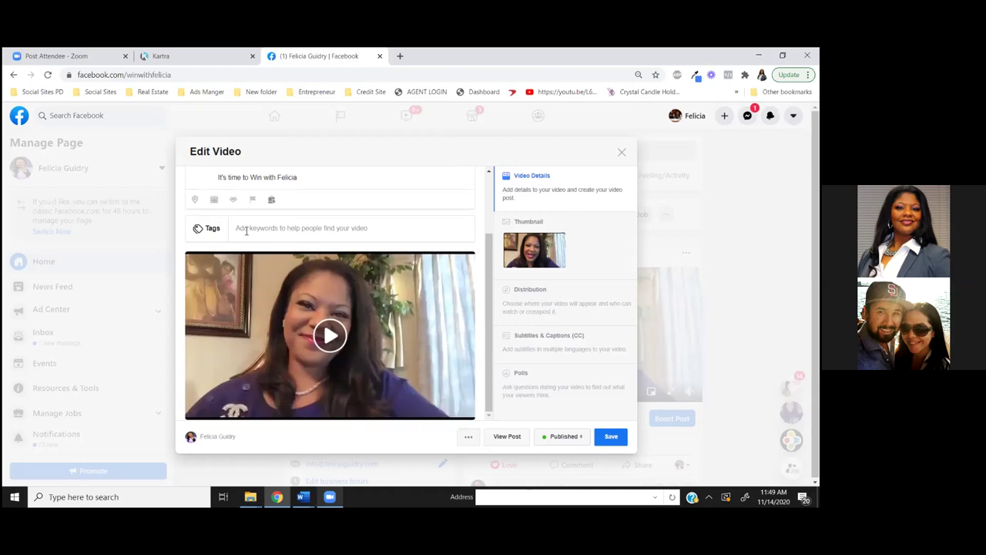
{"action": "left_click", "coordinate": [251, 231]}
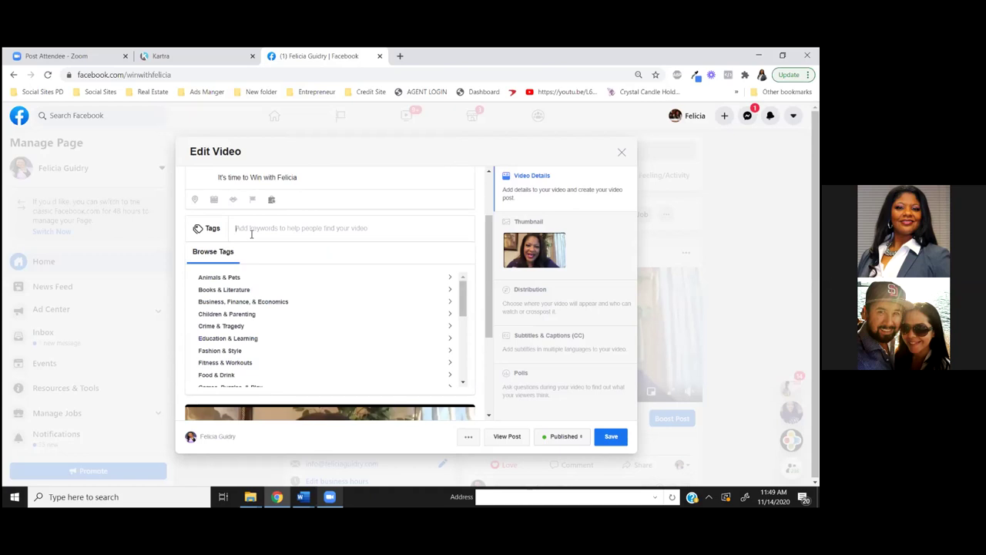
Try tag searches 'rea', 'real' and 'home' before settling on 'real estate'
{"action": "type", "text": "rea"}
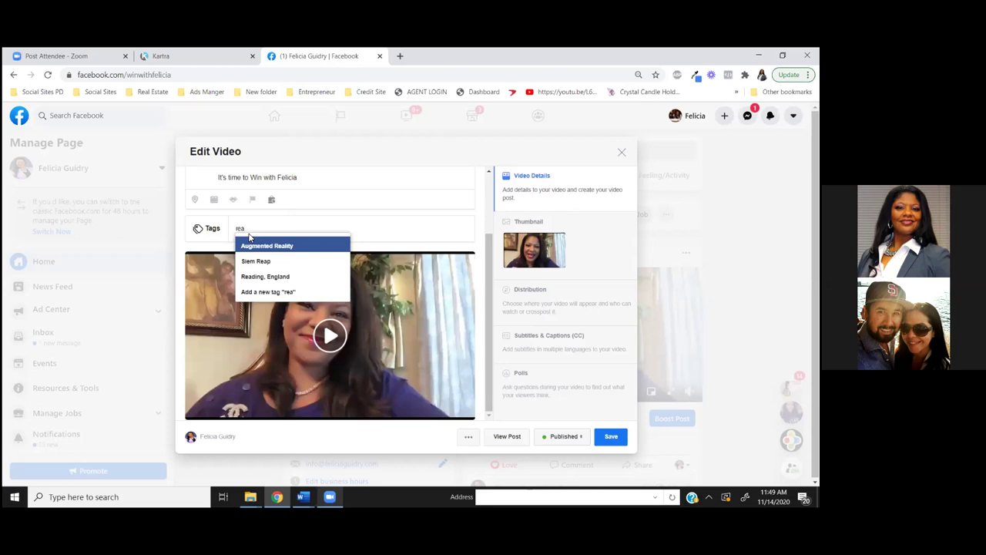
{"action": "key", "text": "BackSpace"}
{"action": "key", "text": "BackSpace"}
{"action": "key", "text": "BackSpace"}
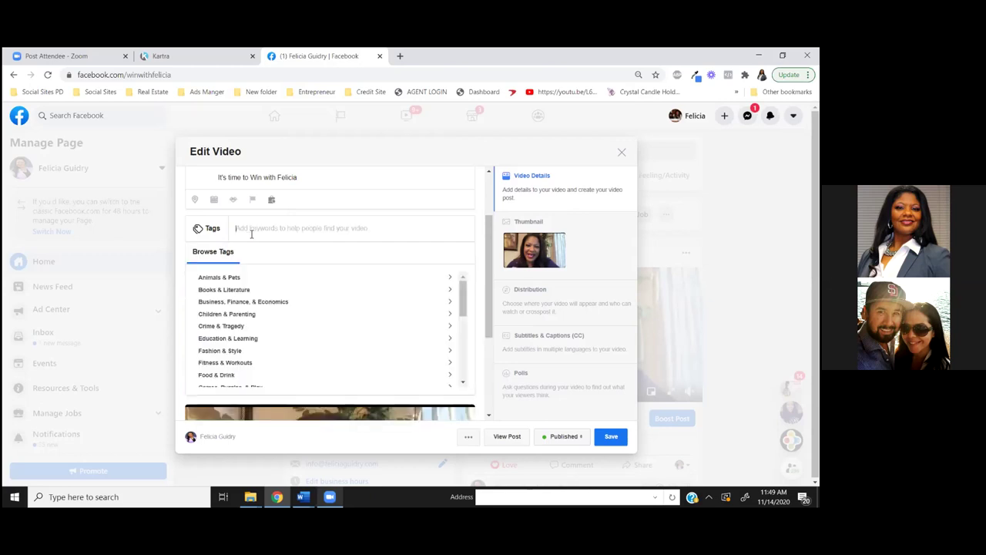
{"action": "type", "text": "r"}
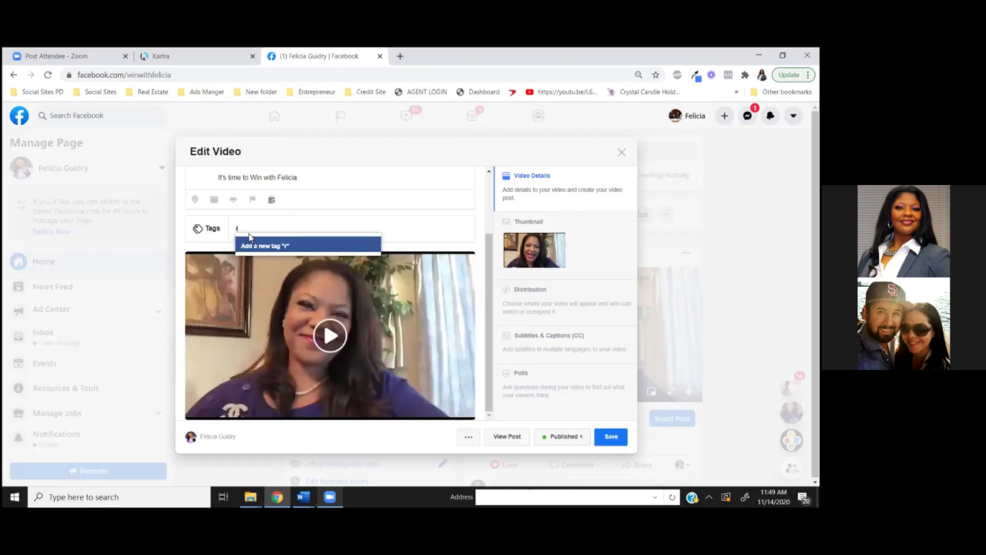
{"action": "type", "text": "eal"}
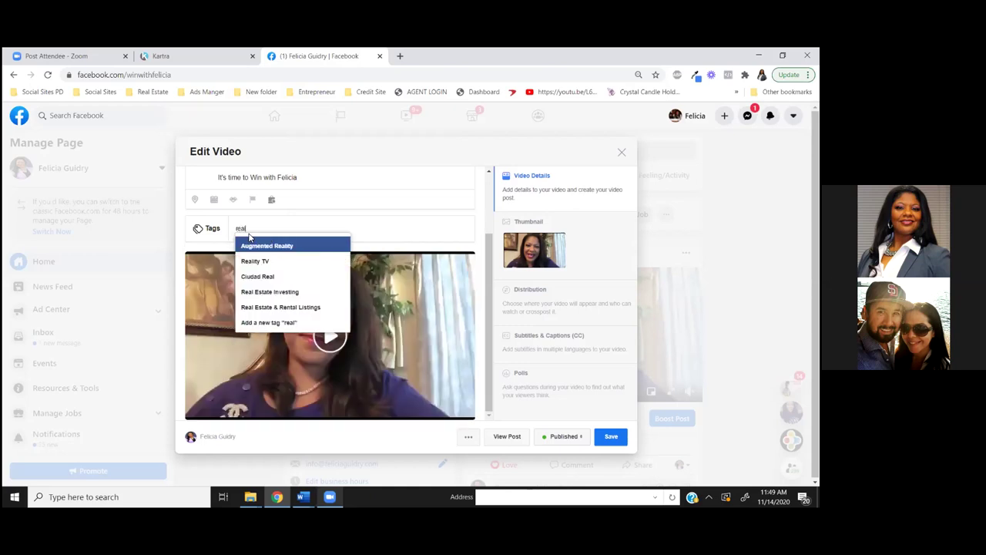
{"action": "key", "text": "BackSpace"}
{"action": "key", "text": "BackSpace"}
{"action": "key", "text": "BackSpace"}
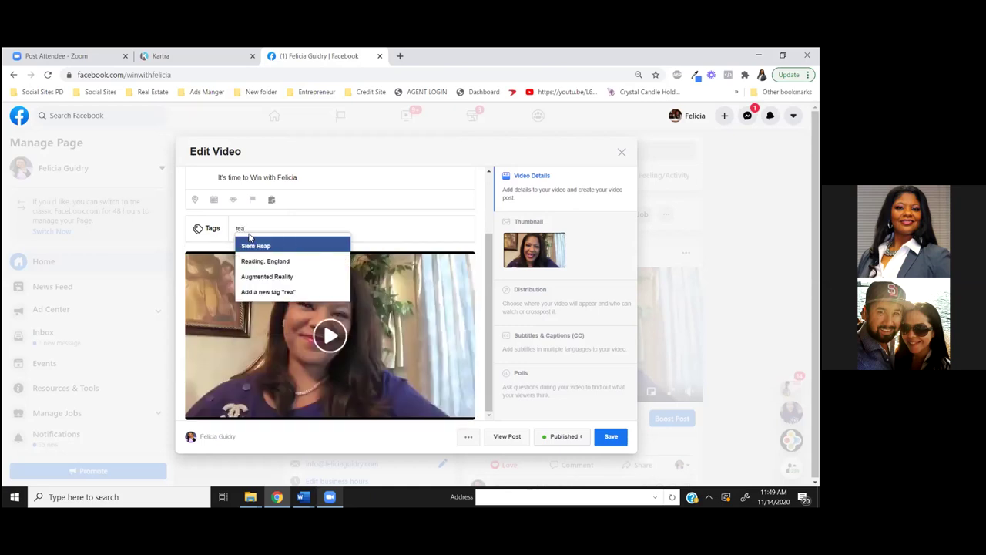
{"action": "key", "text": "BackSpace"}
{"action": "type", "text": "home"}
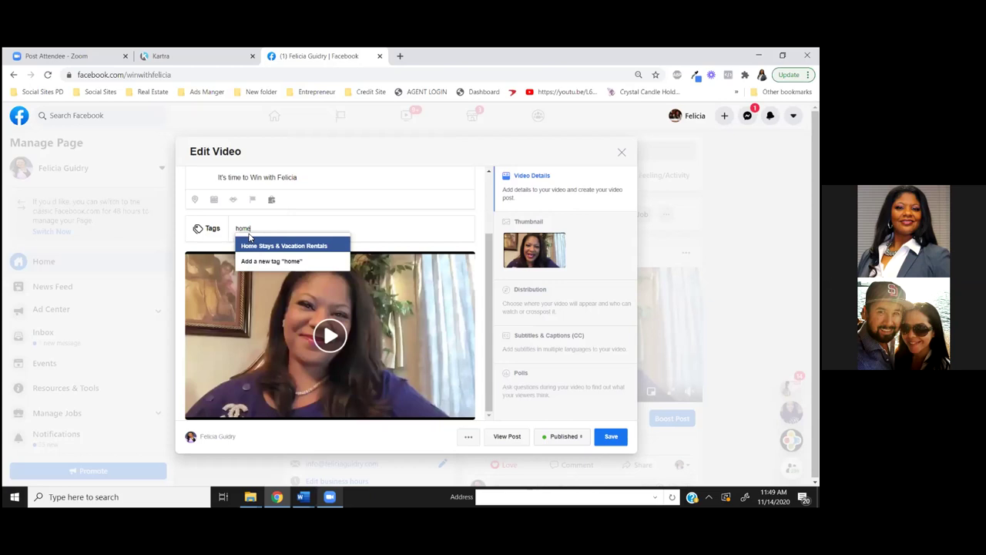
{"action": "key", "text": "BackSpace"}
{"action": "key", "text": "BackSpace"}
{"action": "key", "text": "BackSpace"}
{"action": "key", "text": "BackSpace"}
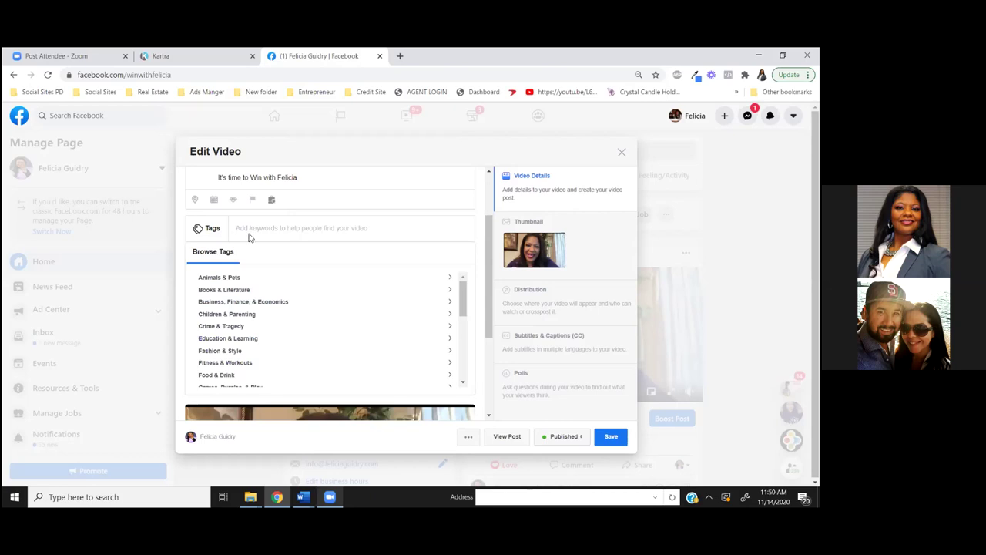
{"action": "type", "text": "home"}
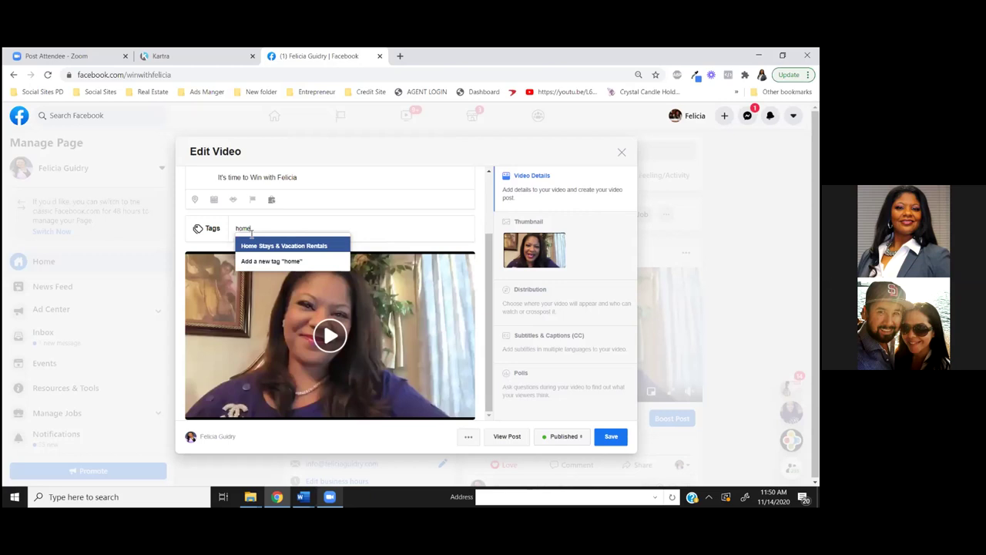
{"action": "key", "text": "BackSpace"}
{"action": "key", "text": "BackSpace"}
{"action": "key", "text": "BackSpace"}
{"action": "key", "text": "BackSpace"}
{"action": "type", "text": "r"}
{"action": "key", "text": "BackSpace"}
{"action": "type", "text": "real"}
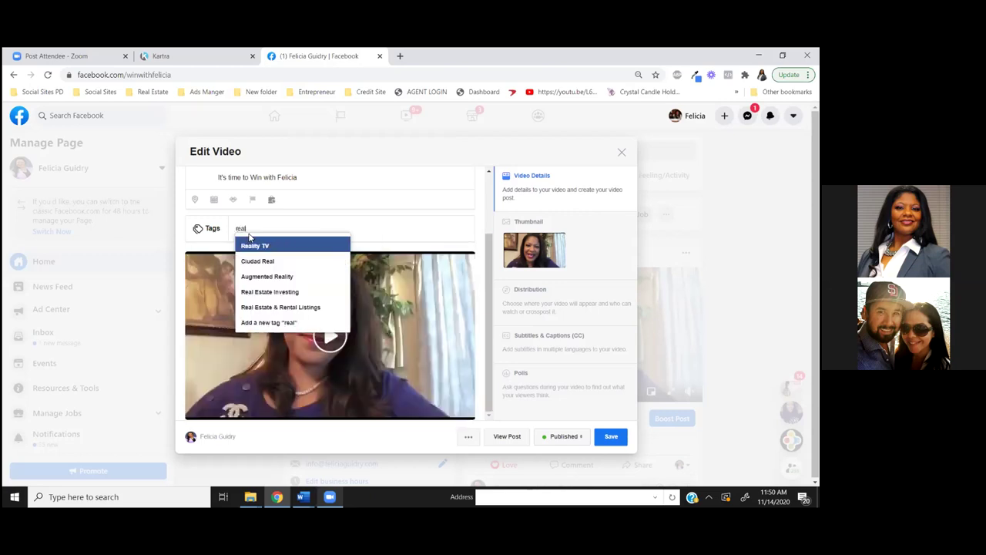
{"action": "type", "text": " estate"}
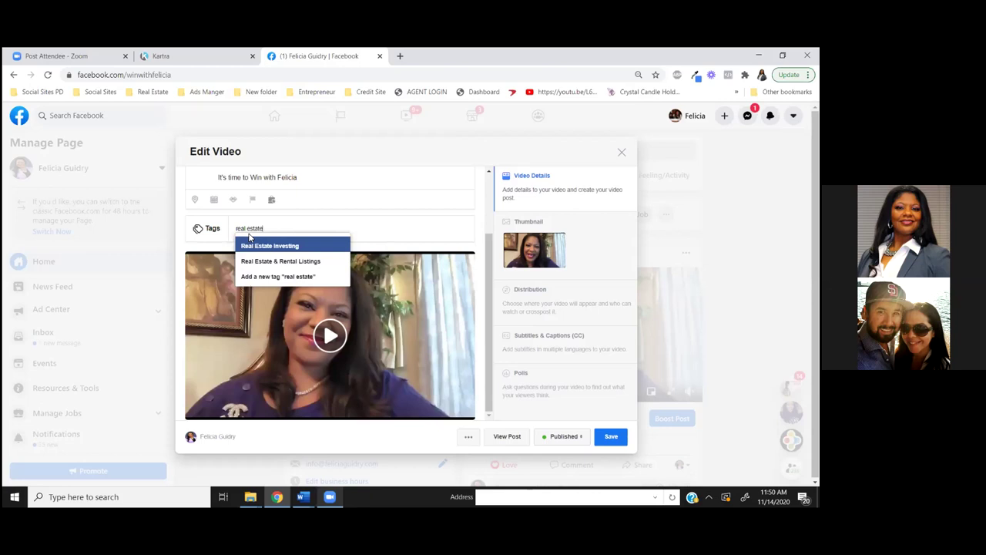
Replace the plain 'real estate' tag with the Real Estate Investing tag
{"action": "left_click", "coordinate": [282, 275]}
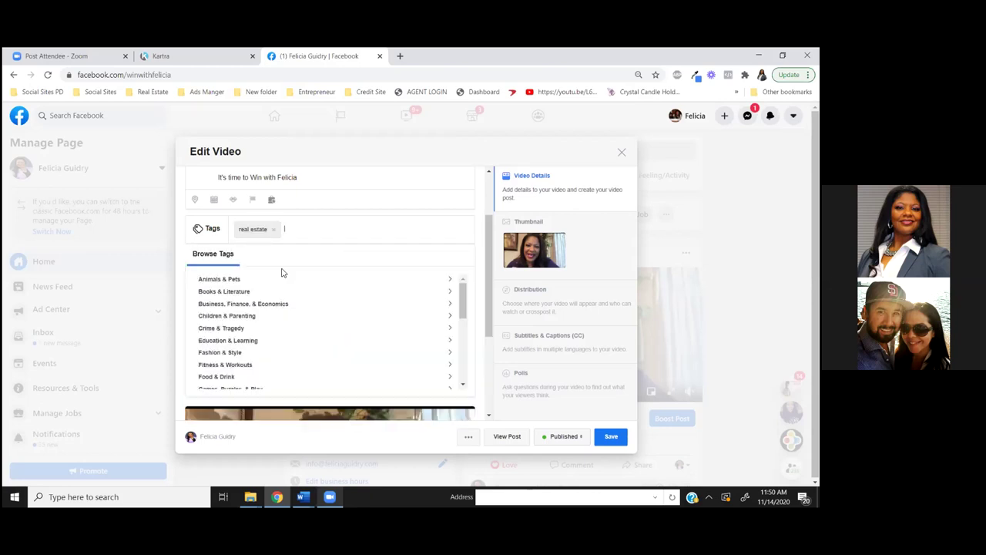
{"action": "left_click", "coordinate": [271, 230]}
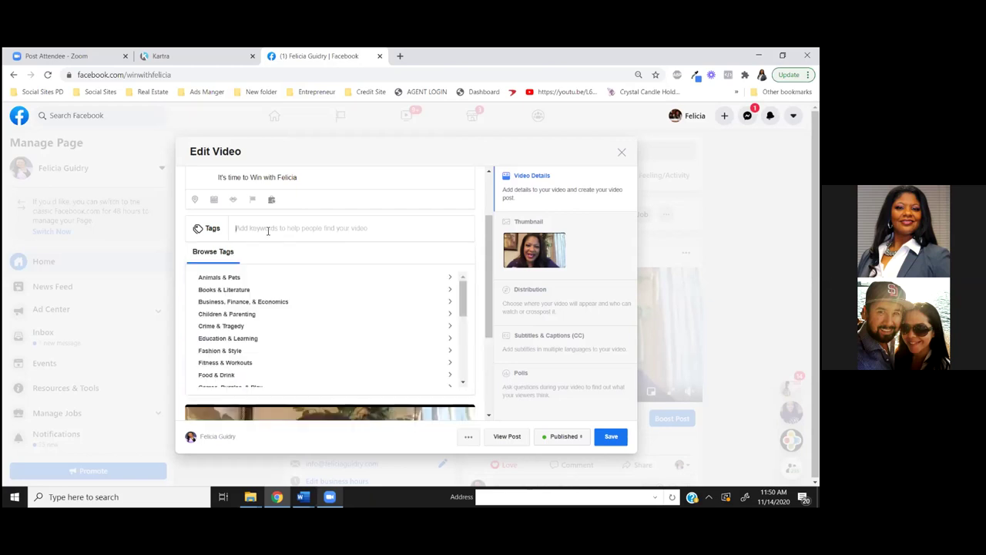
{"action": "type", "text": "real este"}
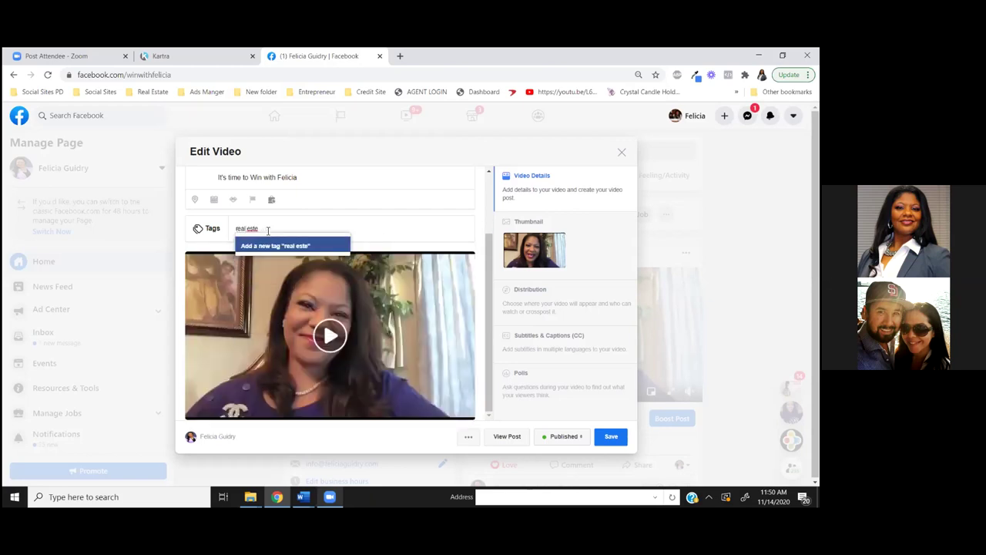
{"action": "key", "text": "BackSpace"}
{"action": "key", "text": "BackSpace"}
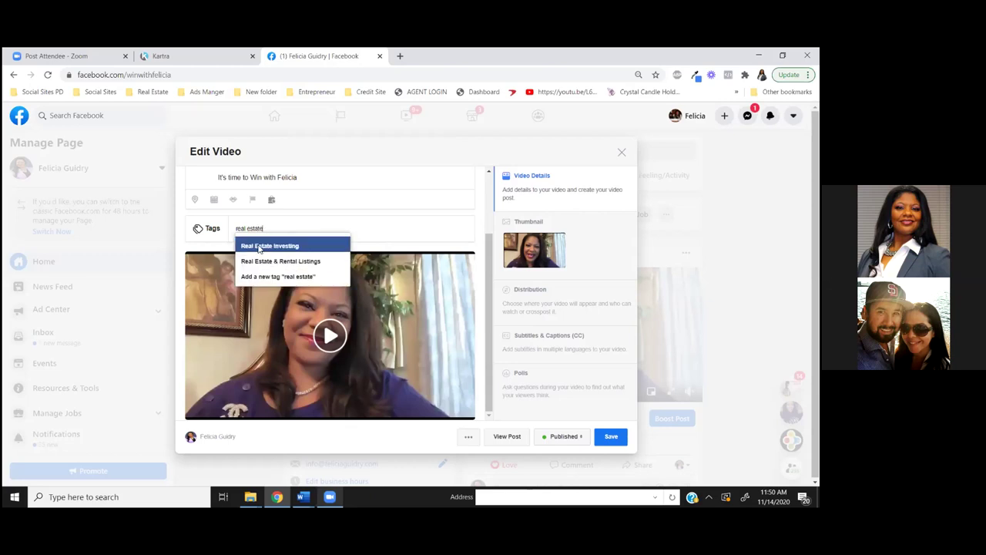
{"action": "left_click", "coordinate": [262, 245]}
Add Real Estate & Rental Listings as a second tag and close the category list
{"action": "type", "text": "re"}
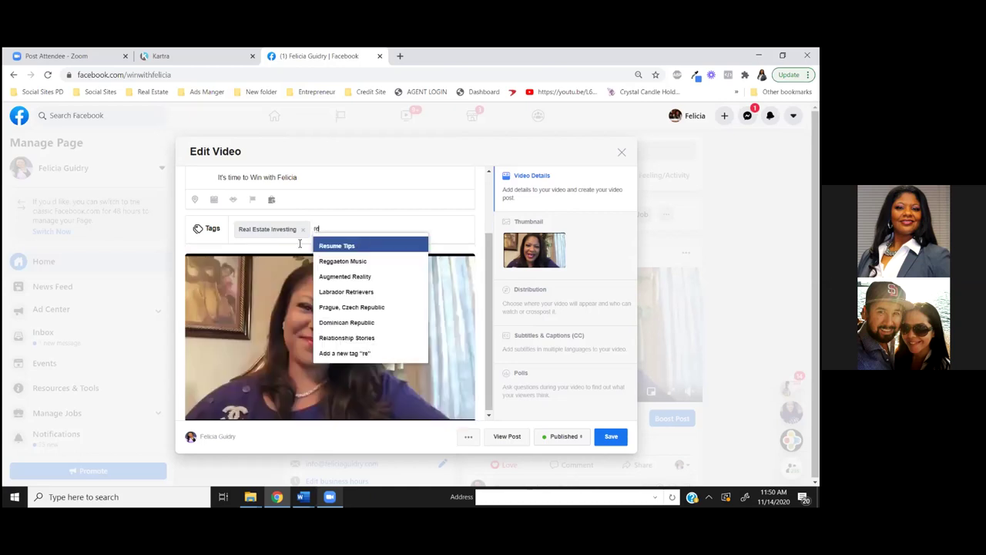
{"action": "type", "text": "al es"}
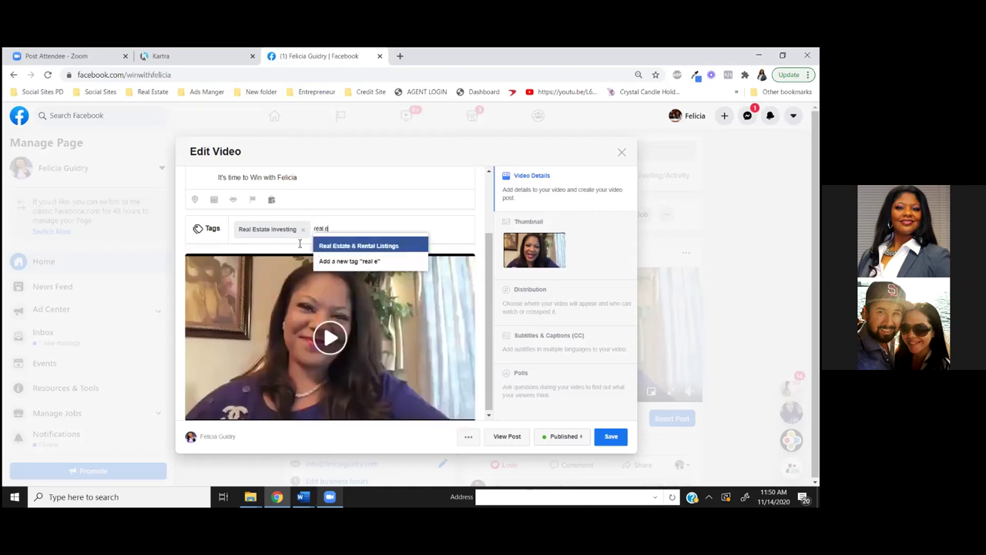
{"action": "left_click", "coordinate": [351, 246]}
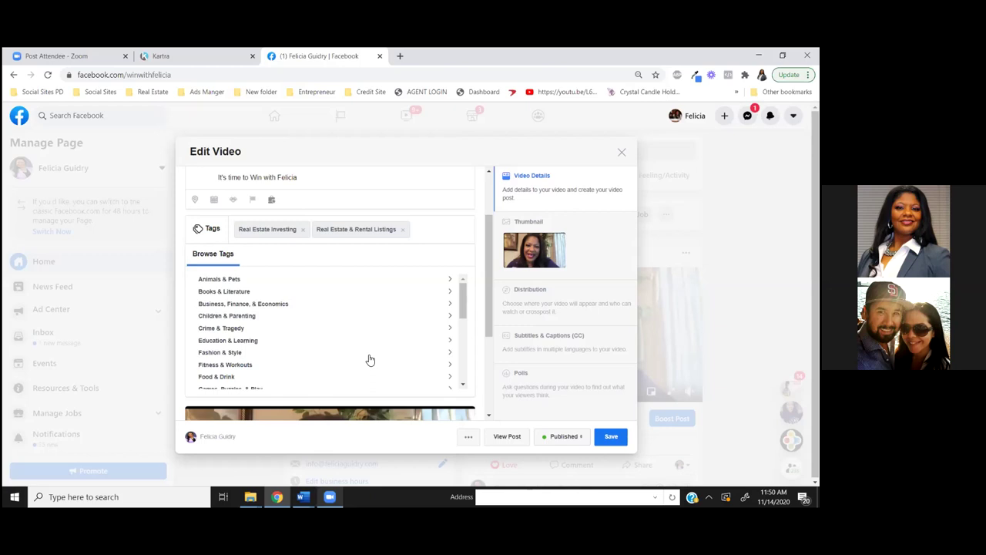
{"action": "scroll", "coordinate": [370, 360], "scroll_direction": "down", "scroll_amount": 3}
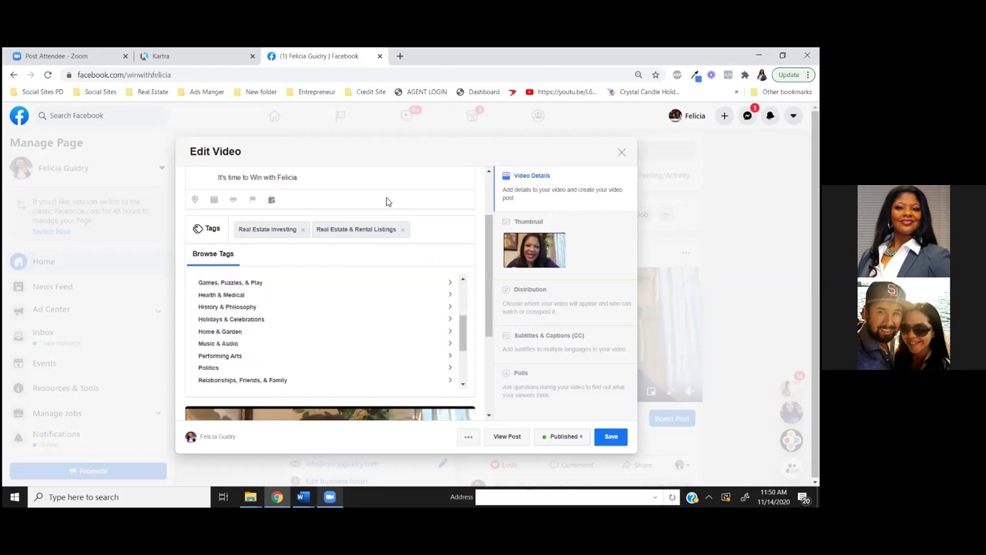
{"action": "left_click", "coordinate": [443, 229]}
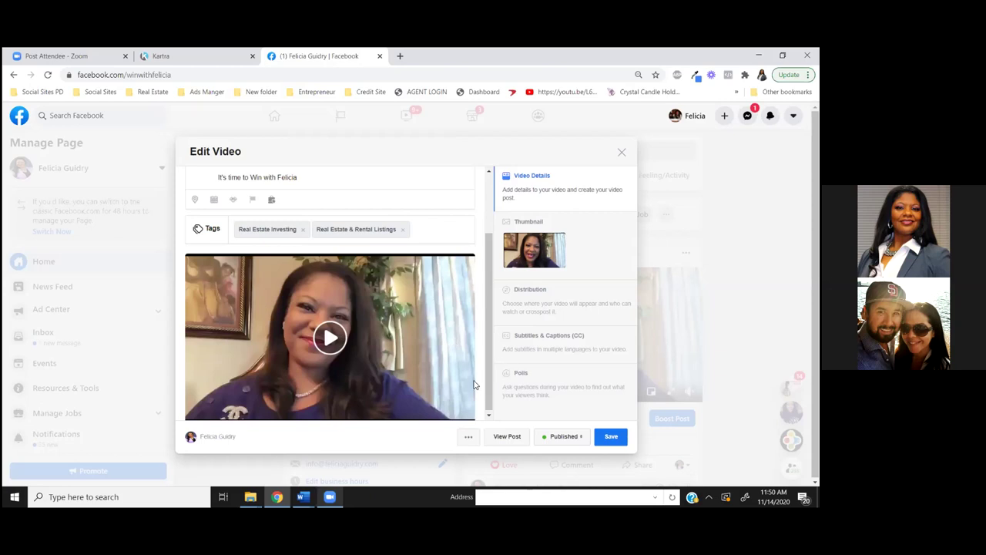
{"action": "scroll", "coordinate": [450, 361], "scroll_direction": "down", "scroll_amount": 1}
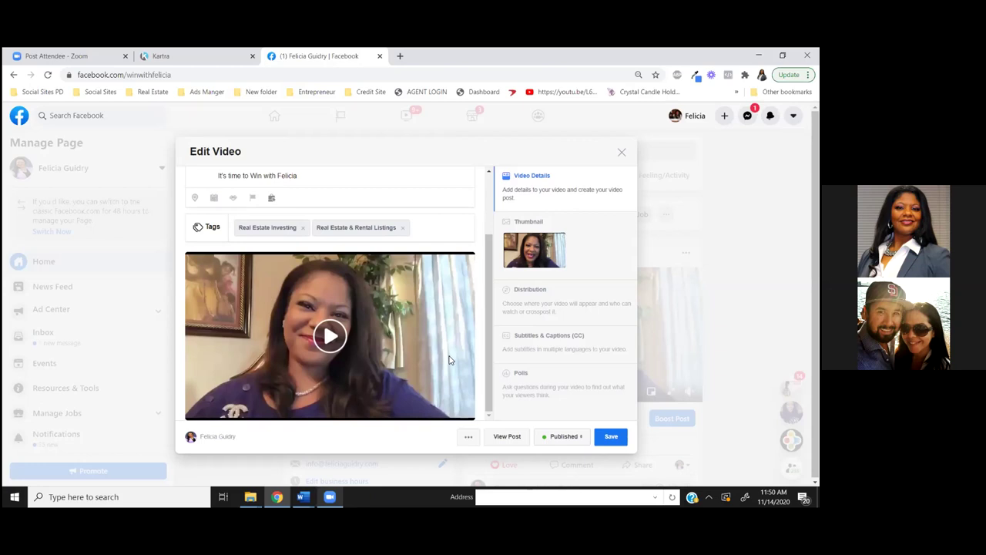
{"action": "scroll", "coordinate": [450, 361], "scroll_direction": "up", "scroll_amount": 2}
{"action": "scroll", "coordinate": [450, 361], "scroll_direction": "down", "scroll_amount": 2}
Open the thumbnail options and page forward through the auto-generated frames
{"action": "left_click", "coordinate": [542, 261]}
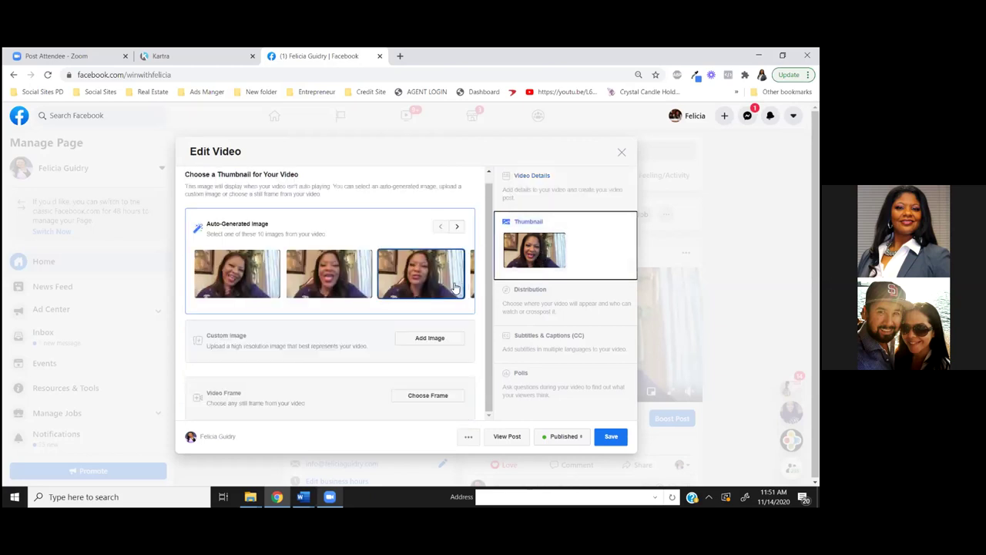
{"action": "left_click", "coordinate": [457, 228]}
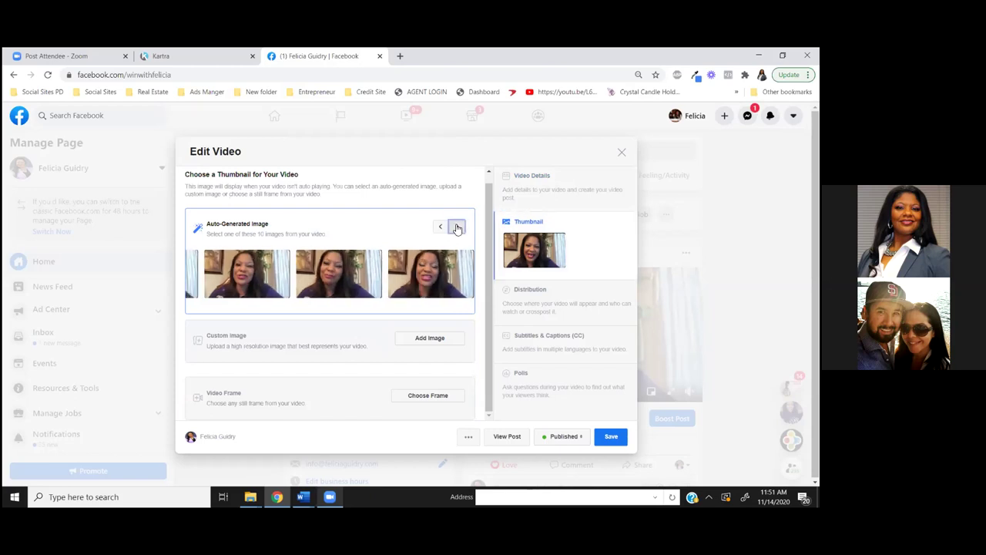
{"action": "left_click", "coordinate": [457, 228]}
{"action": "left_click", "coordinate": [457, 228]}
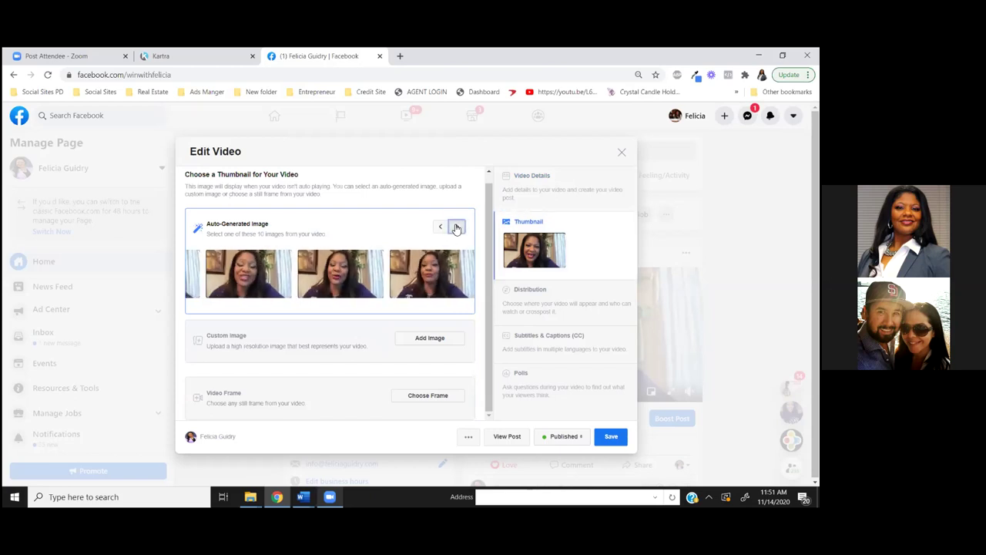
{"action": "left_click", "coordinate": [456, 228]}
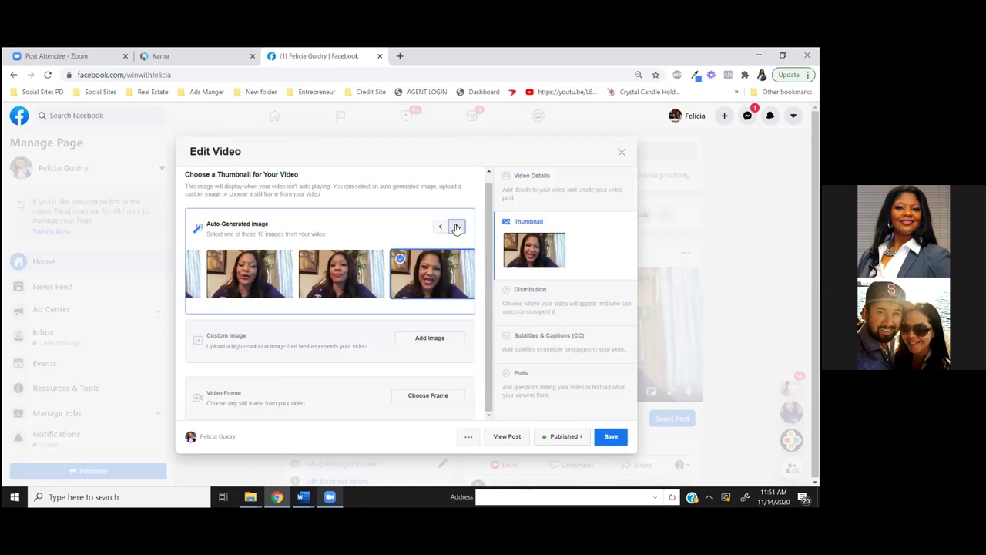
{"action": "left_click", "coordinate": [457, 228]}
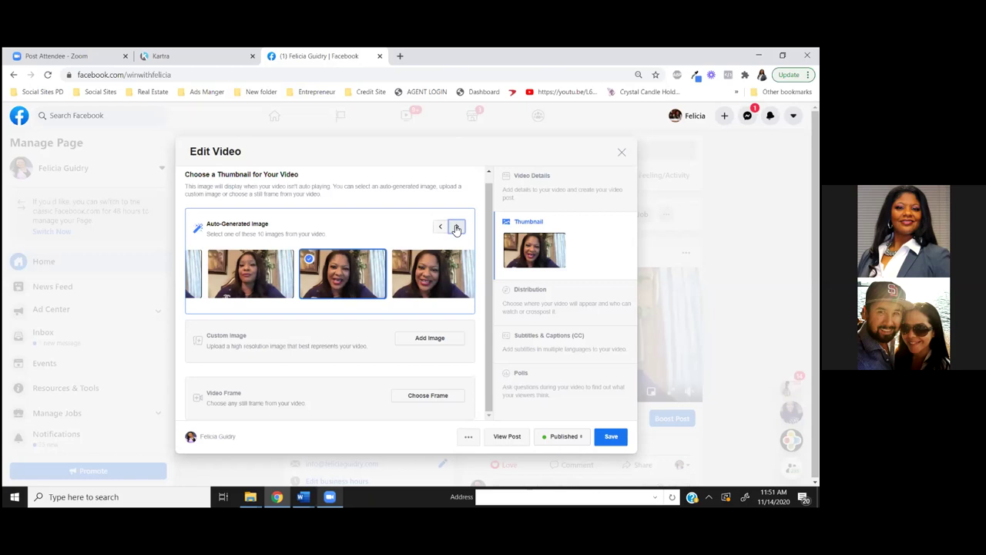
{"action": "left_click", "coordinate": [457, 228]}
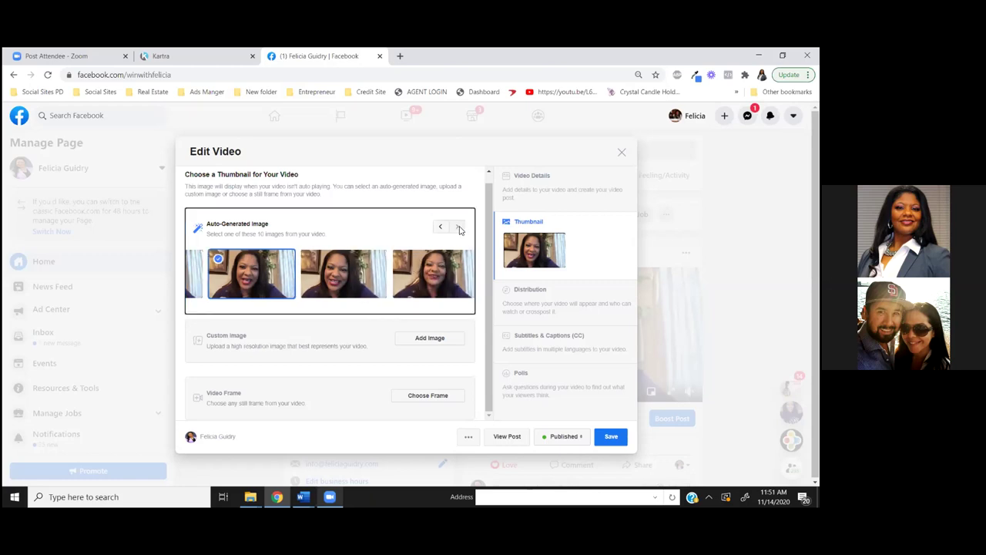
Page back to the start and set the first auto-generated frame as the thumbnail
{"action": "left_click", "coordinate": [441, 228]}
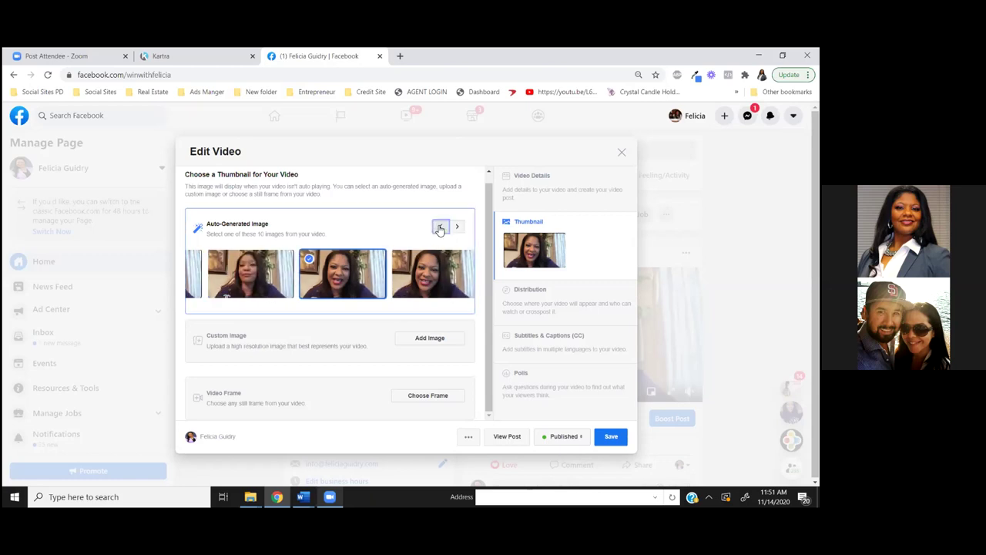
{"action": "left_click", "coordinate": [440, 228]}
{"action": "left_click", "coordinate": [440, 228]}
{"action": "left_click", "coordinate": [439, 228]}
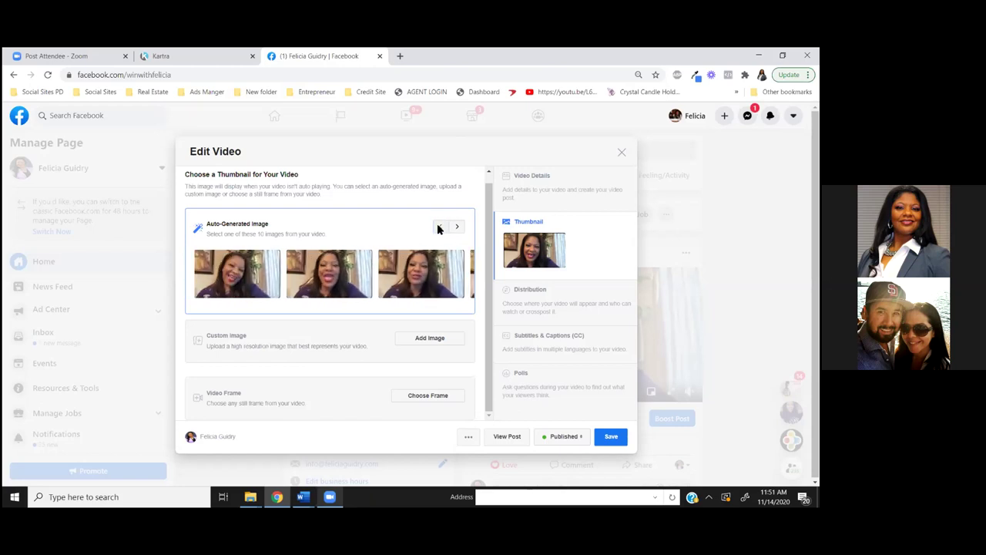
{"action": "left_click", "coordinate": [376, 269]}
{"action": "left_click", "coordinate": [235, 266]}
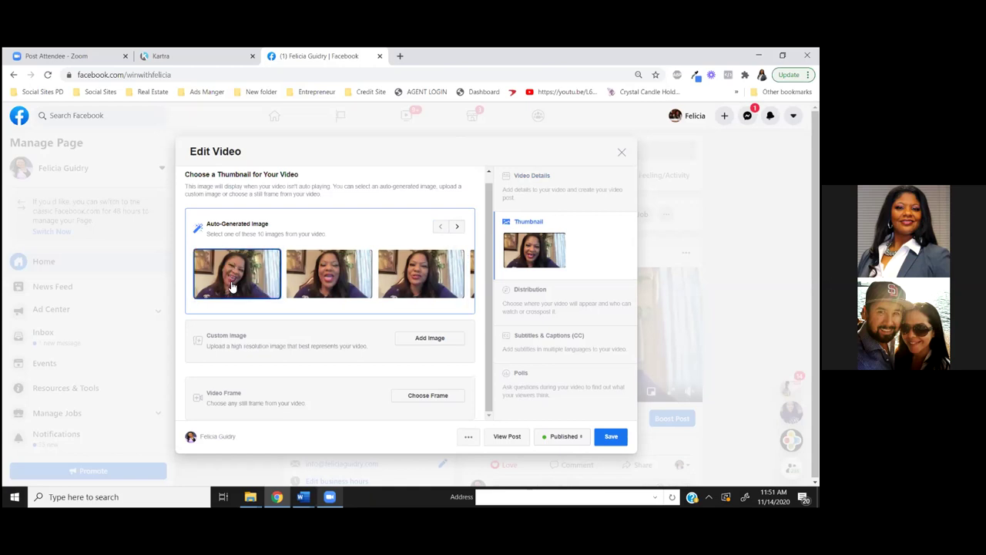
{"action": "left_click", "coordinate": [231, 287]}
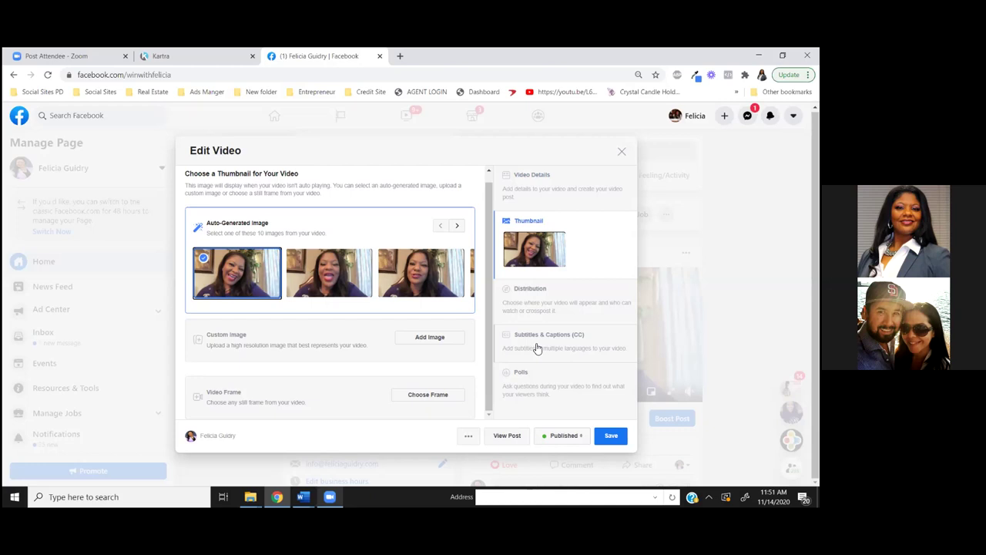
Autogenerate captions, enable them for future uploads, and save the video edits
{"action": "left_click", "coordinate": [538, 349]}
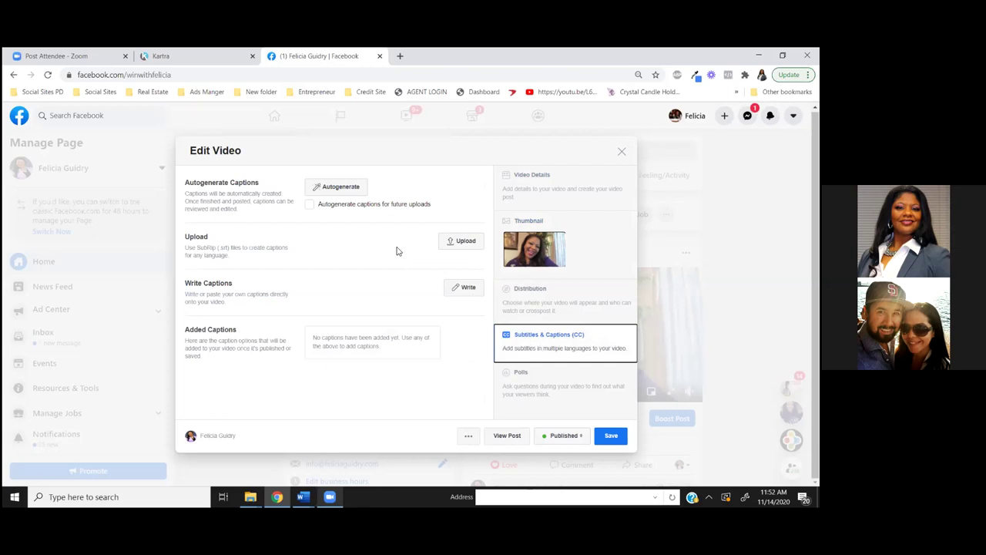
{"action": "left_click", "coordinate": [327, 189]}
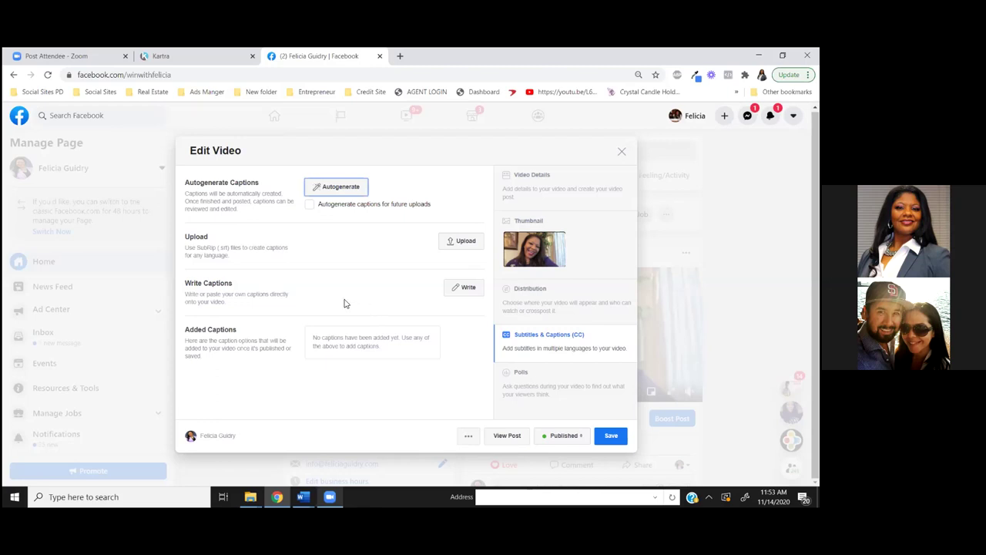
{"action": "left_click", "coordinate": [309, 205]}
{"action": "left_click", "coordinate": [611, 436]}
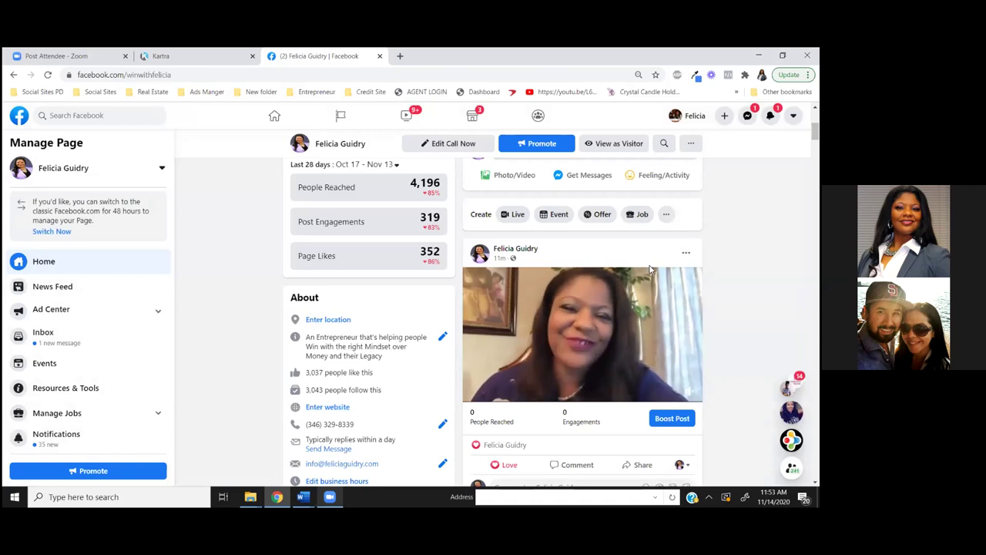
{"action": "left_click", "coordinate": [686, 252]}
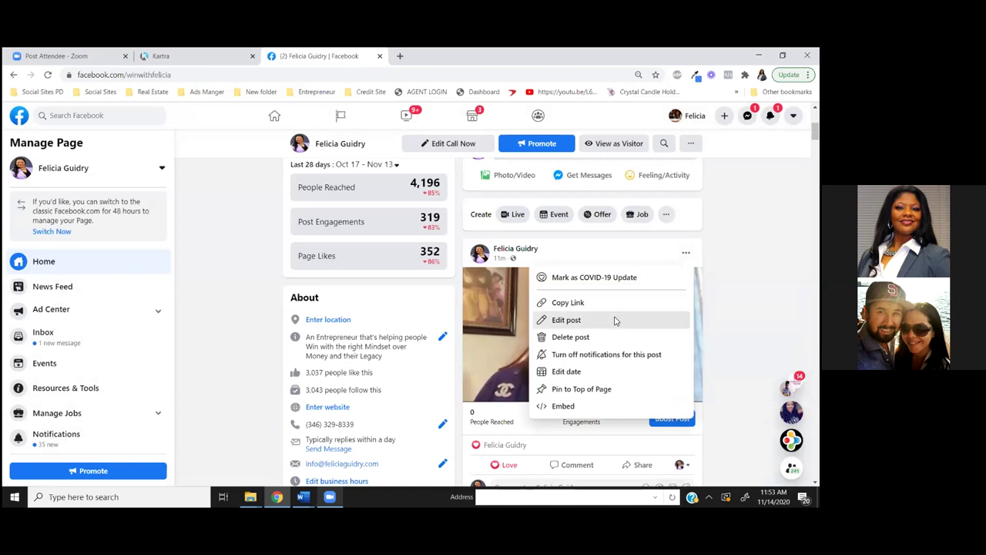
{"action": "left_click", "coordinate": [615, 321]}
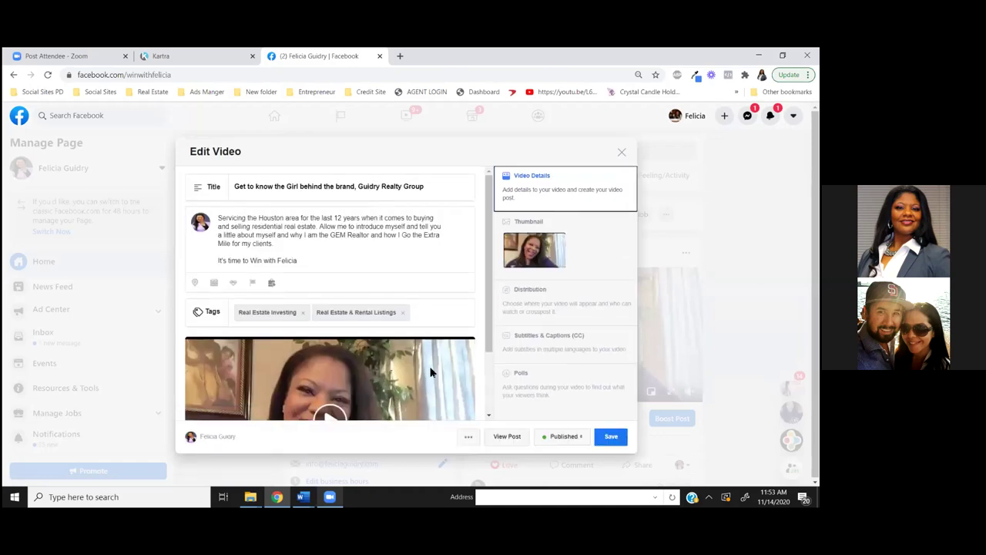
{"action": "left_click", "coordinate": [540, 341]}
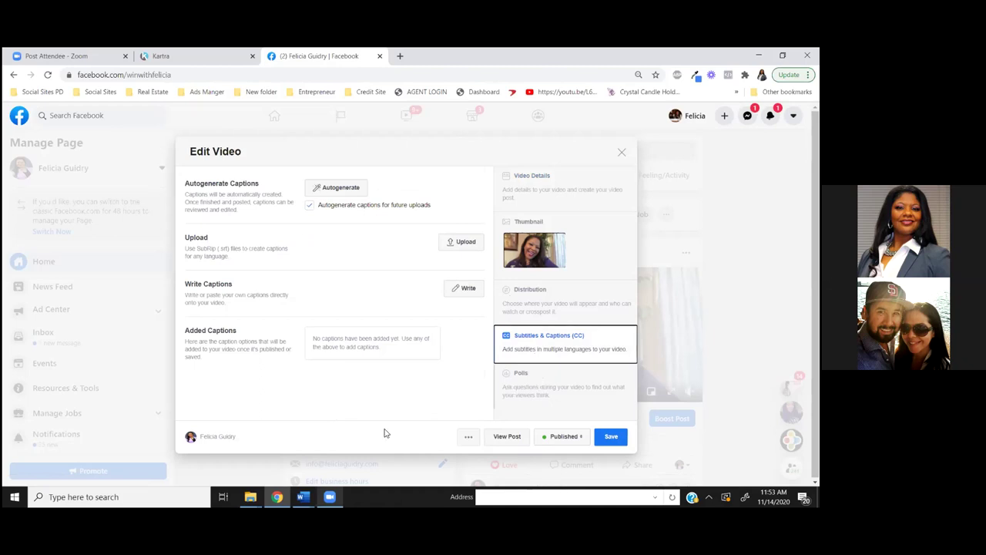
{"action": "left_click", "coordinate": [466, 293]}
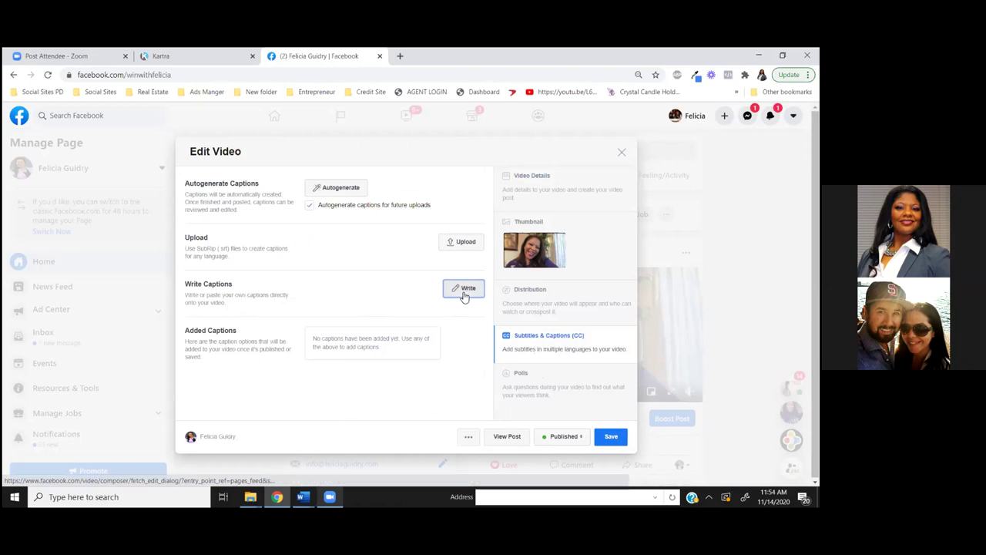
{"action": "left_click", "coordinate": [464, 297]}
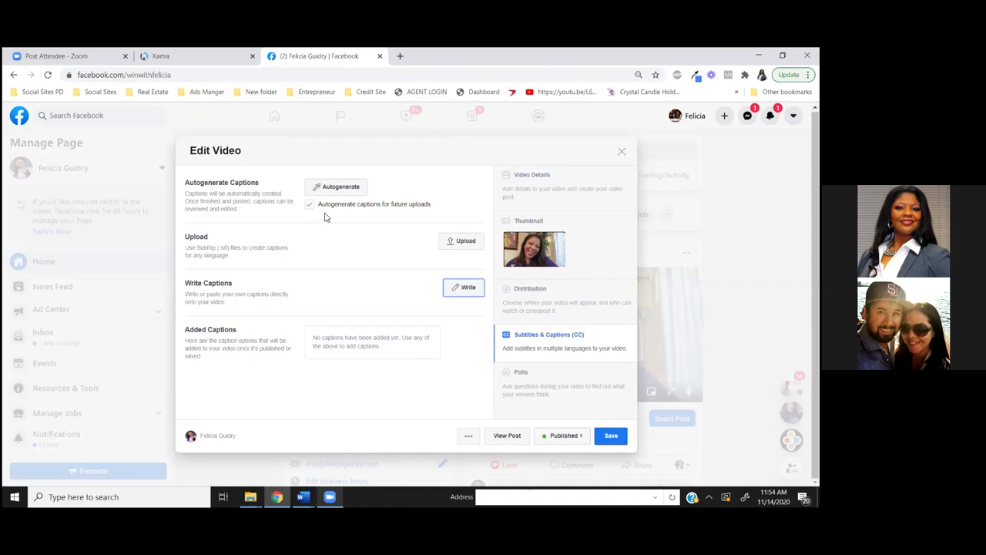
{"action": "left_click", "coordinate": [337, 192]}
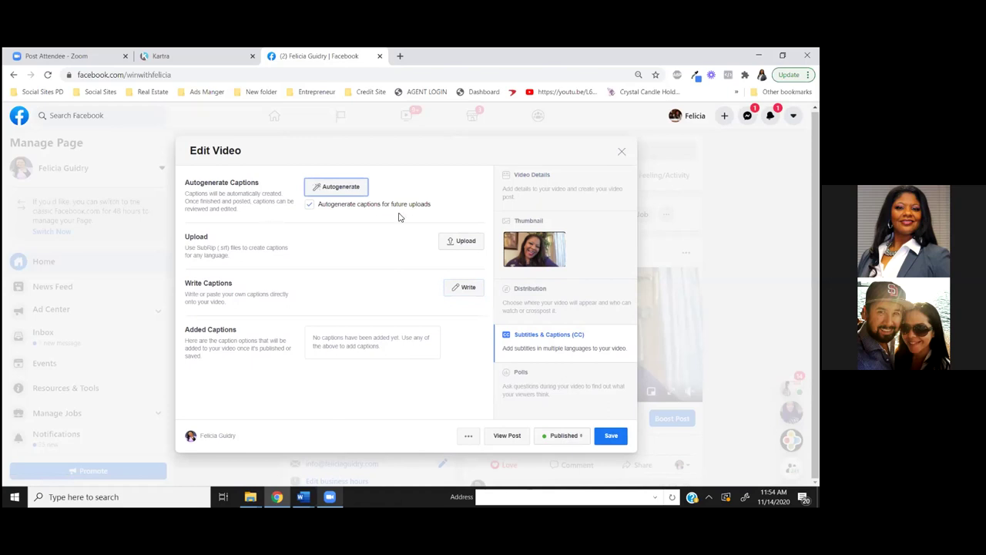
{"action": "left_click", "coordinate": [610, 435]}
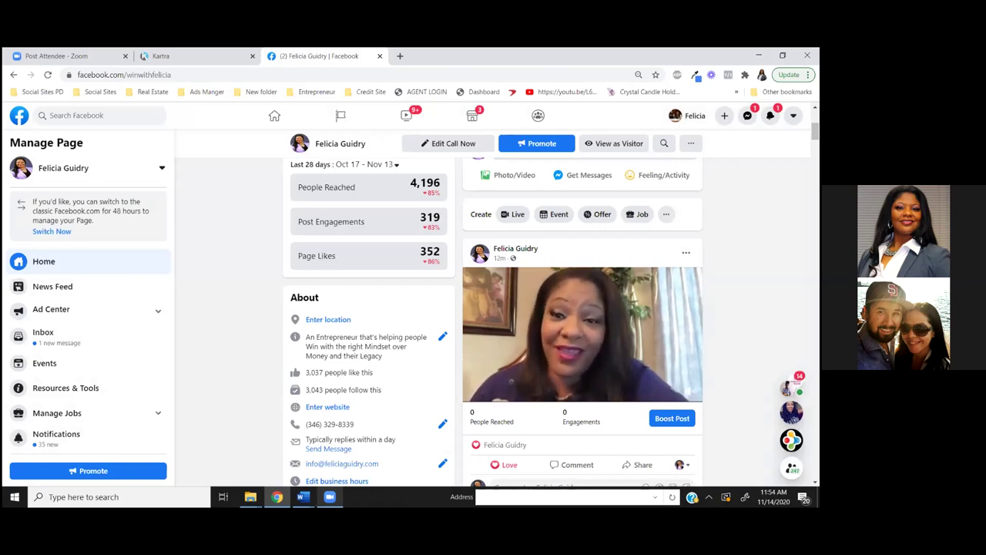
Open the video post's options menu and select an entry from it
{"action": "scroll", "coordinate": [494, 323], "scroll_direction": "down", "scroll_amount": 2}
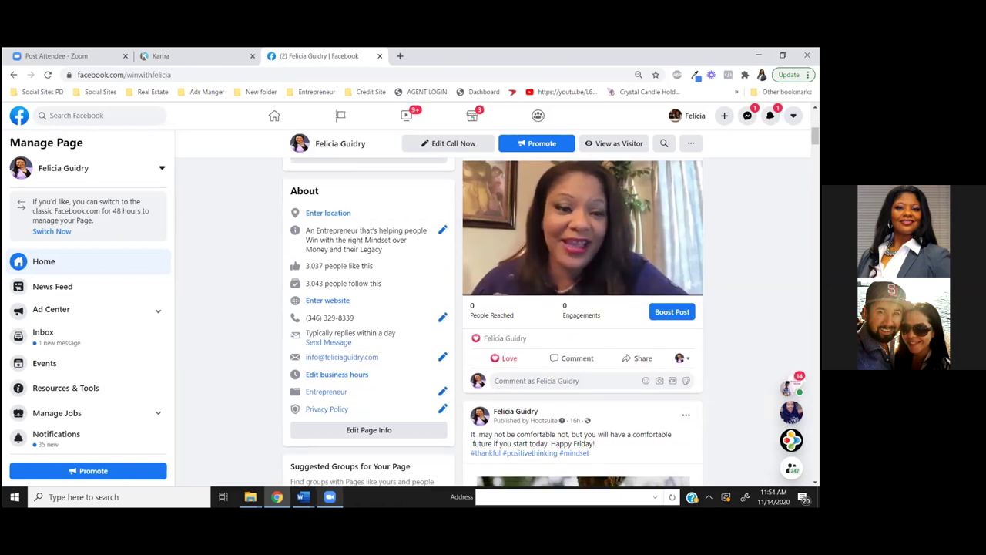
{"action": "scroll", "coordinate": [493, 323], "scroll_direction": "up", "scroll_amount": 2}
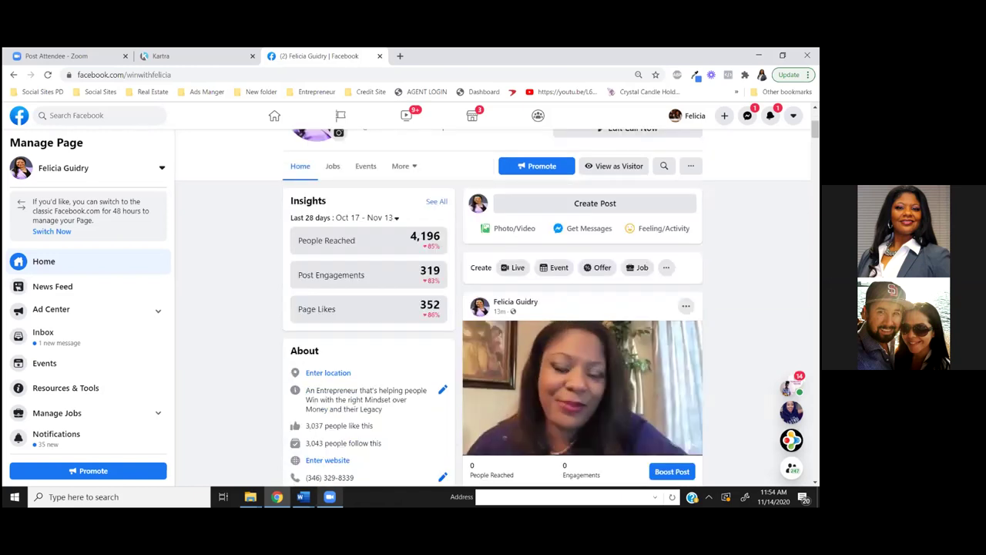
{"action": "left_click", "coordinate": [685, 305]}
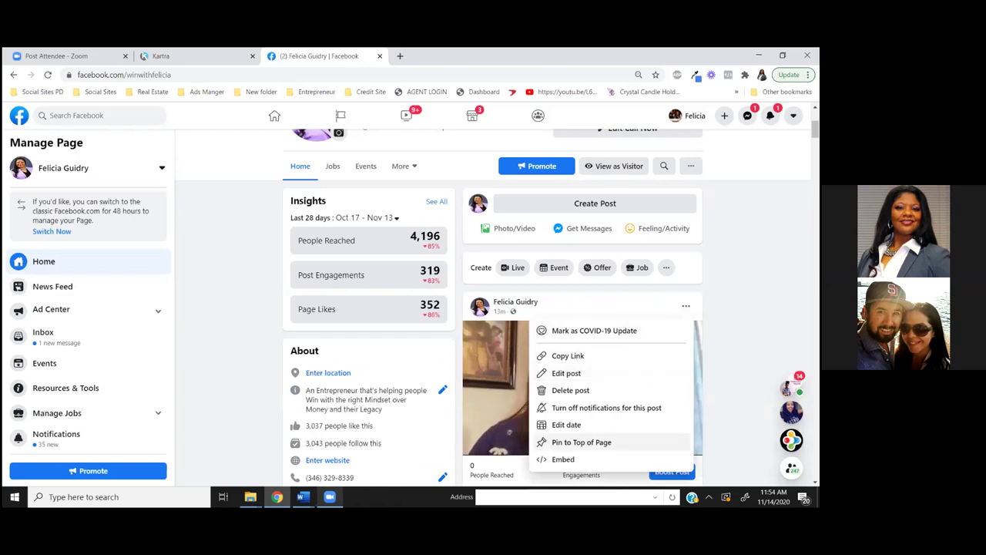
{"action": "left_click", "coordinate": [582, 442]}
Scroll the page until the pinned Houston real-estate video post is in view
{"action": "scroll", "coordinate": [582, 441], "scroll_direction": "up", "scroll_amount": 1}
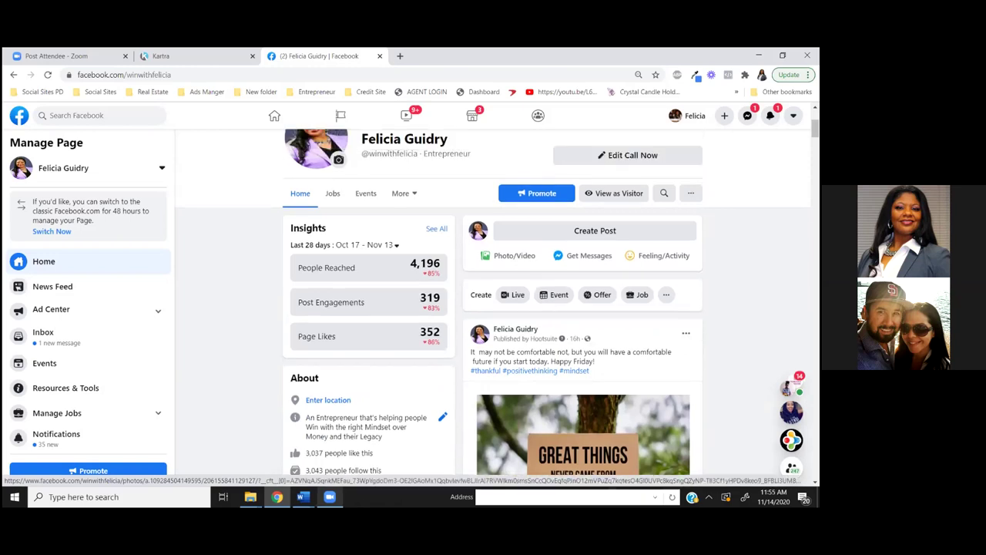
{"action": "scroll", "coordinate": [582, 442], "scroll_direction": "down", "scroll_amount": 2}
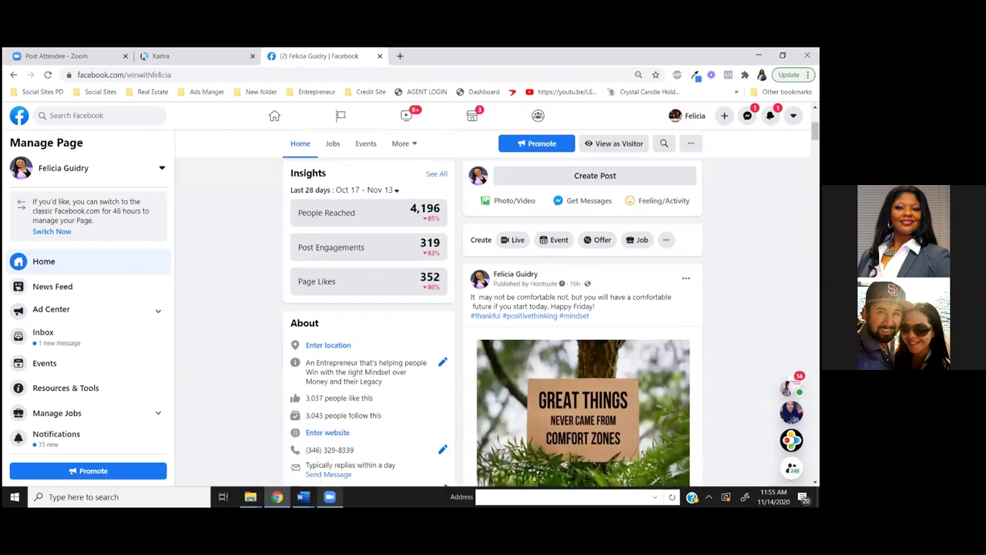
{"action": "scroll", "coordinate": [582, 442], "scroll_direction": "down", "scroll_amount": 2}
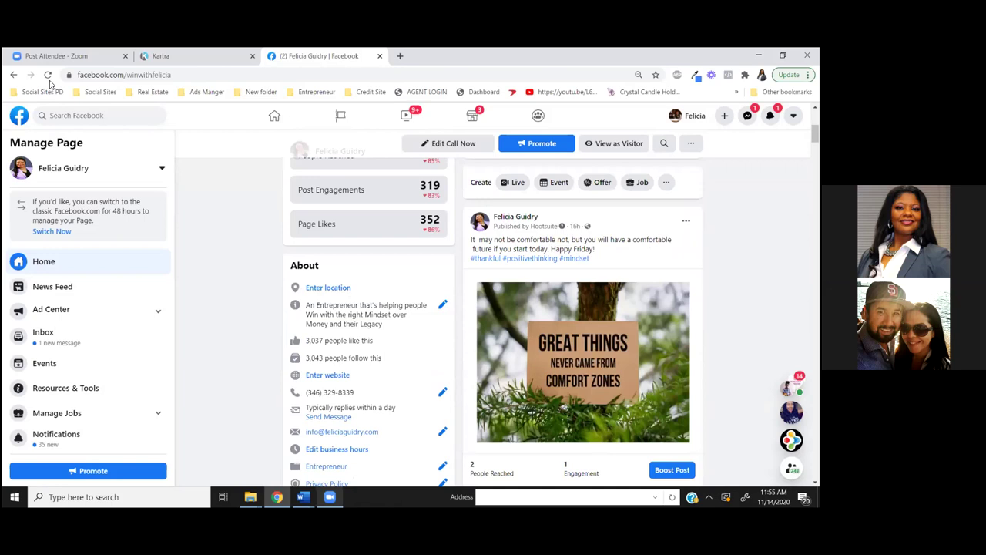
{"action": "scroll", "coordinate": [493, 316], "scroll_direction": "down", "scroll_amount": 5}
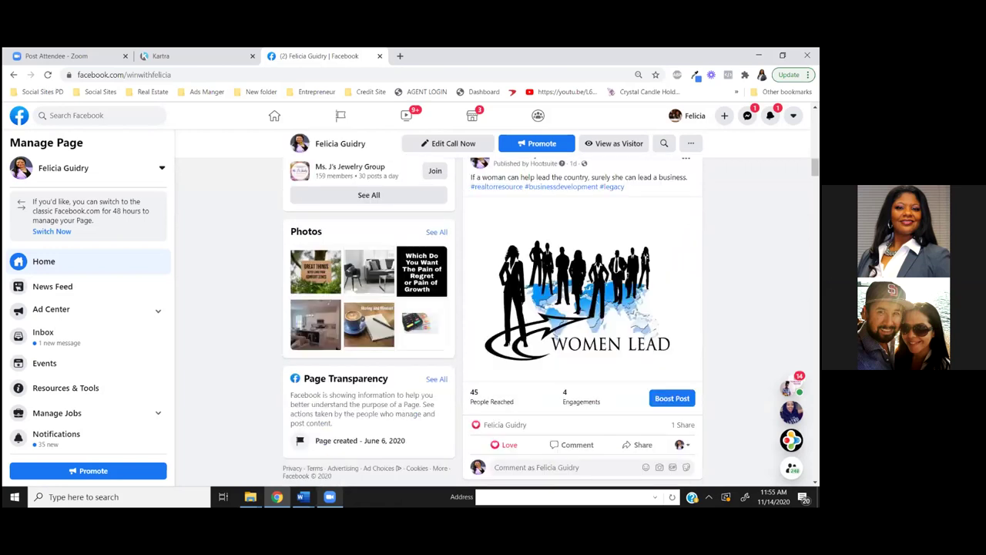
{"action": "scroll", "coordinate": [651, 277], "scroll_direction": "down", "scroll_amount": 1}
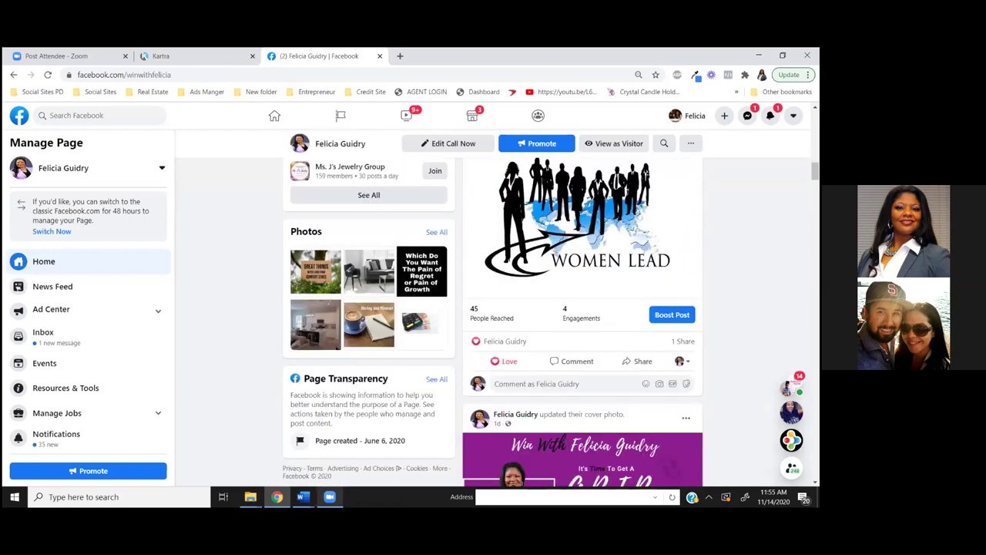
{"action": "key", "text": "Home"}
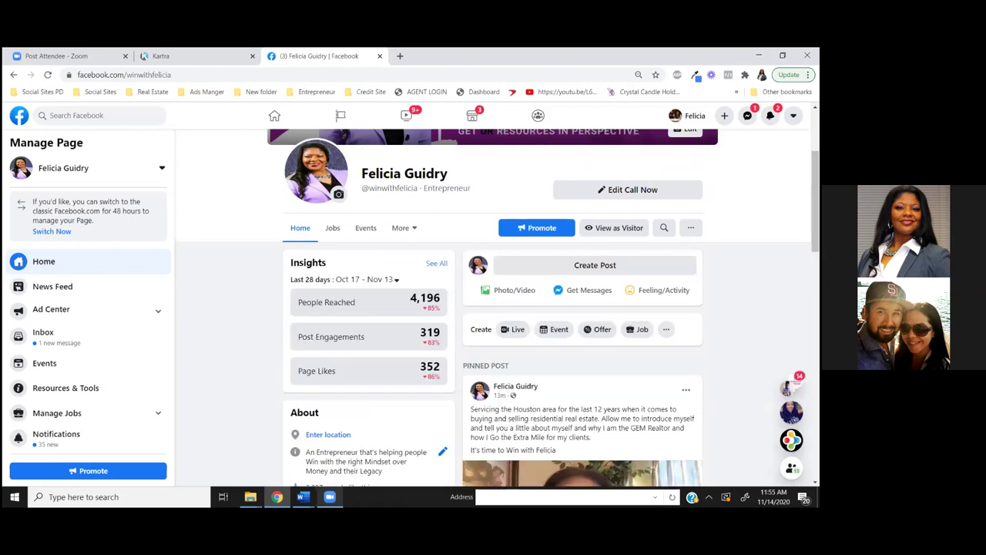
{"action": "scroll", "coordinate": [493, 308], "scroll_direction": "down", "scroll_amount": 3}
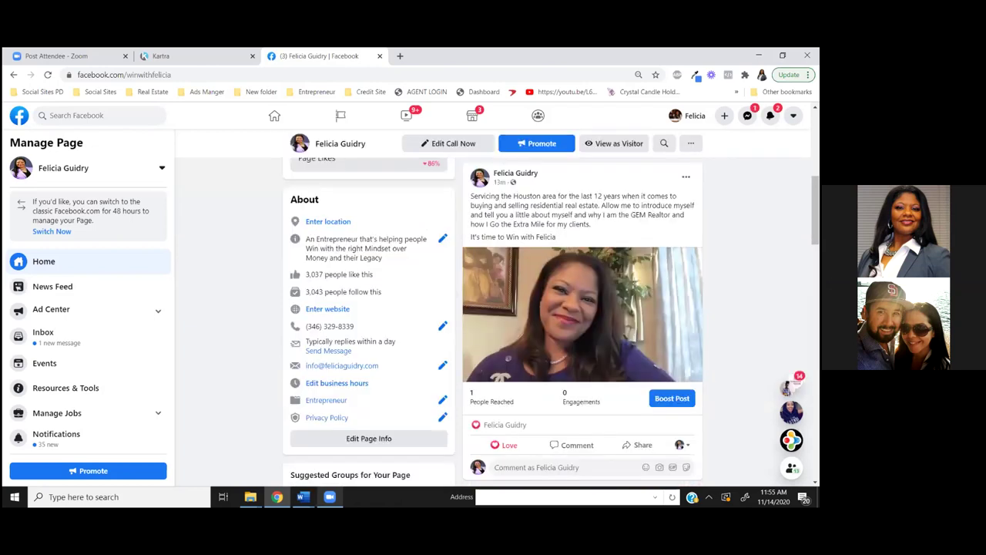
{"action": "scroll", "coordinate": [493, 308], "scroll_direction": "up", "scroll_amount": 1}
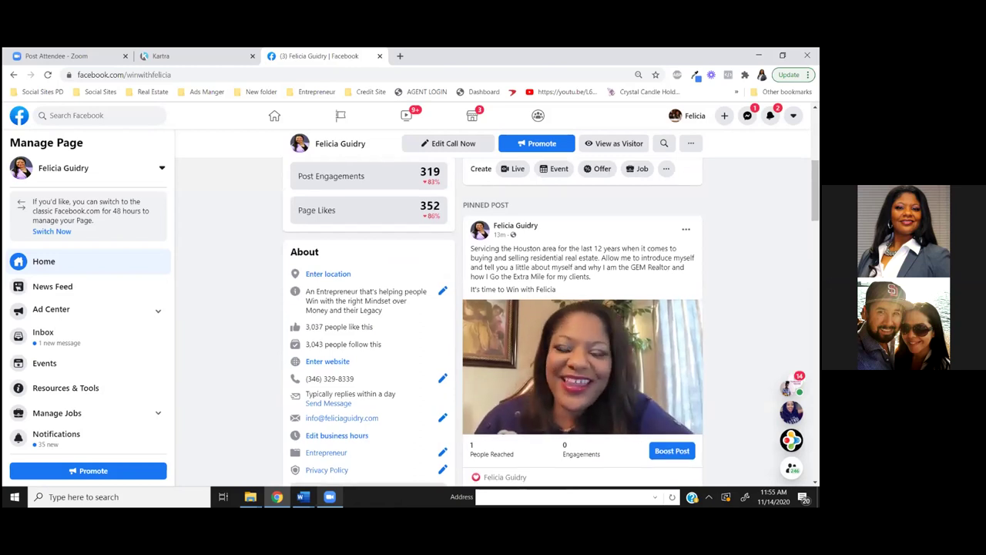
{"action": "scroll", "coordinate": [624, 333], "scroll_direction": "down", "scroll_amount": 1}
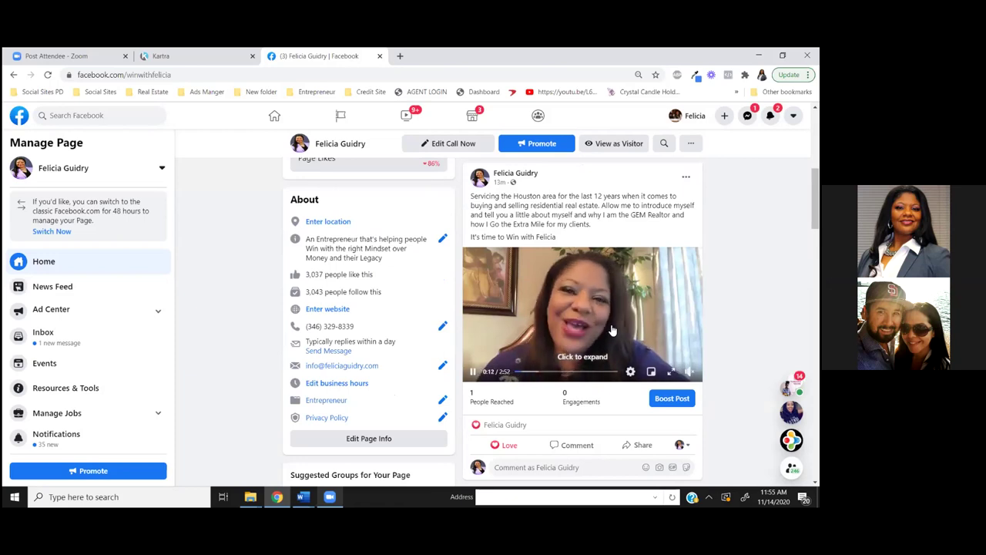
Expand the pinned video, pause and rewind it to the start, then open a new tab
{"action": "left_click", "coordinate": [612, 331]}
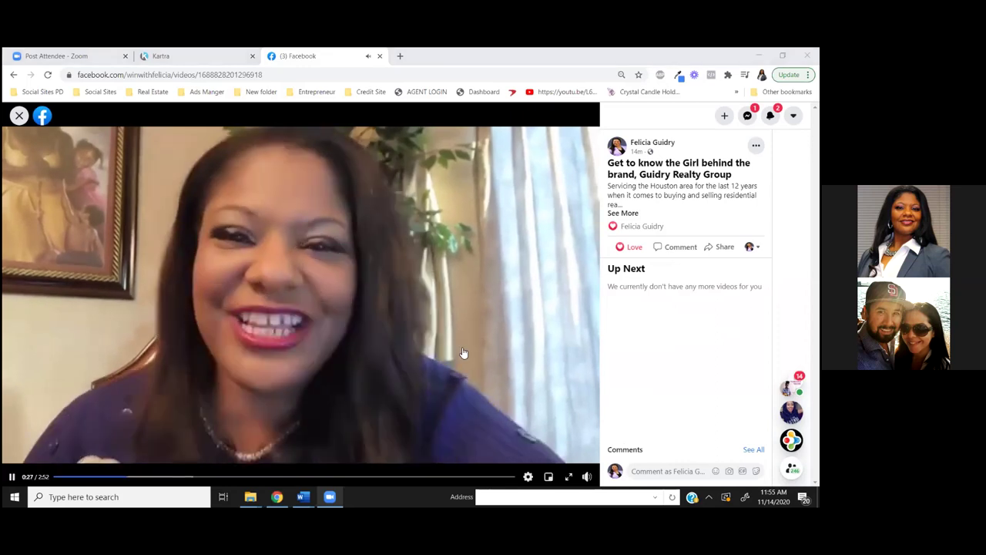
{"action": "left_click", "coordinate": [465, 354]}
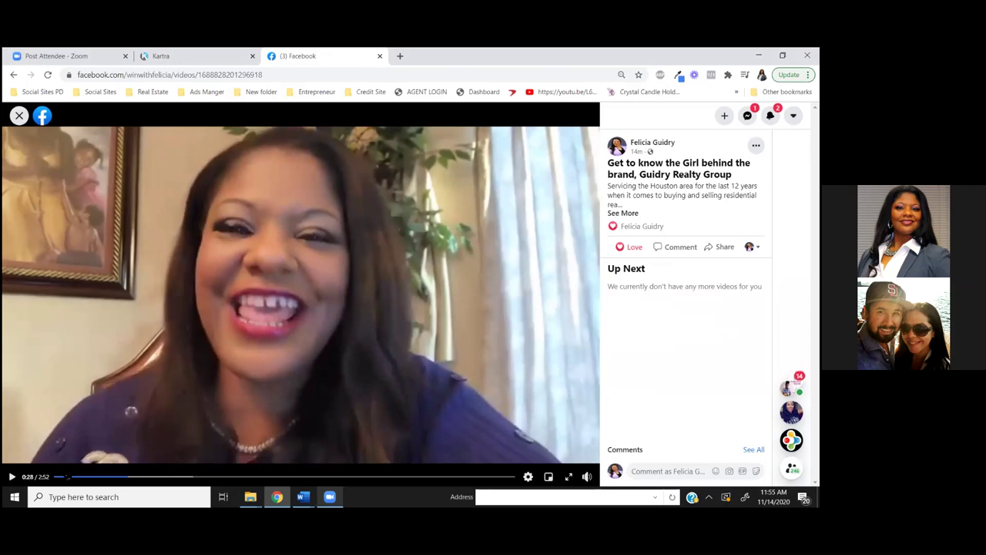
{"action": "left_click", "coordinate": [66, 476]}
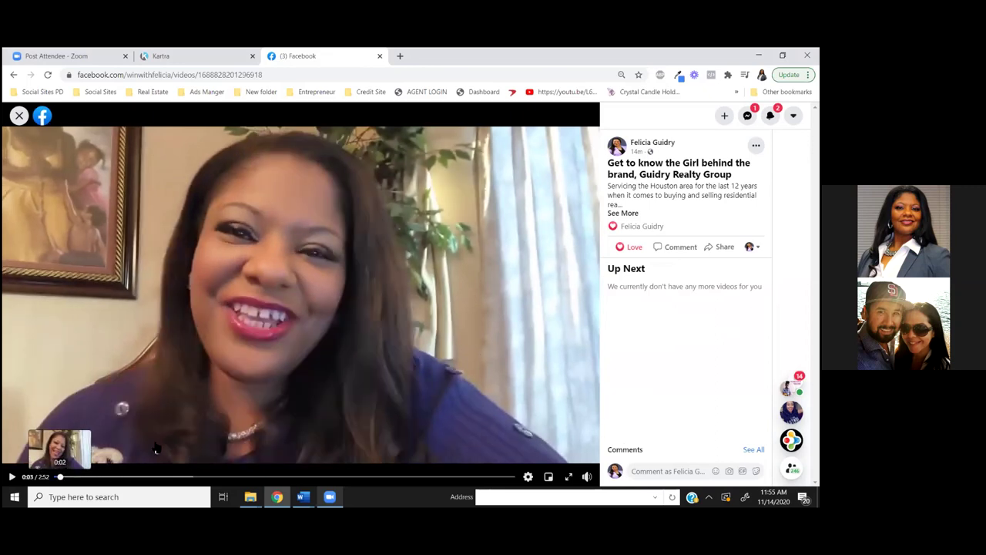
{"action": "left_click", "coordinate": [54, 476]}
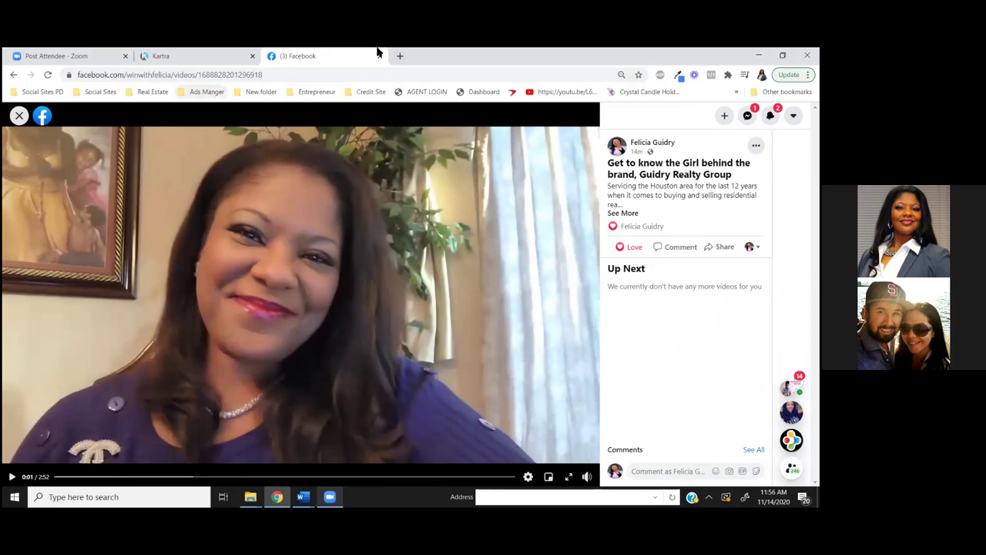
{"action": "left_click", "coordinate": [399, 59]}
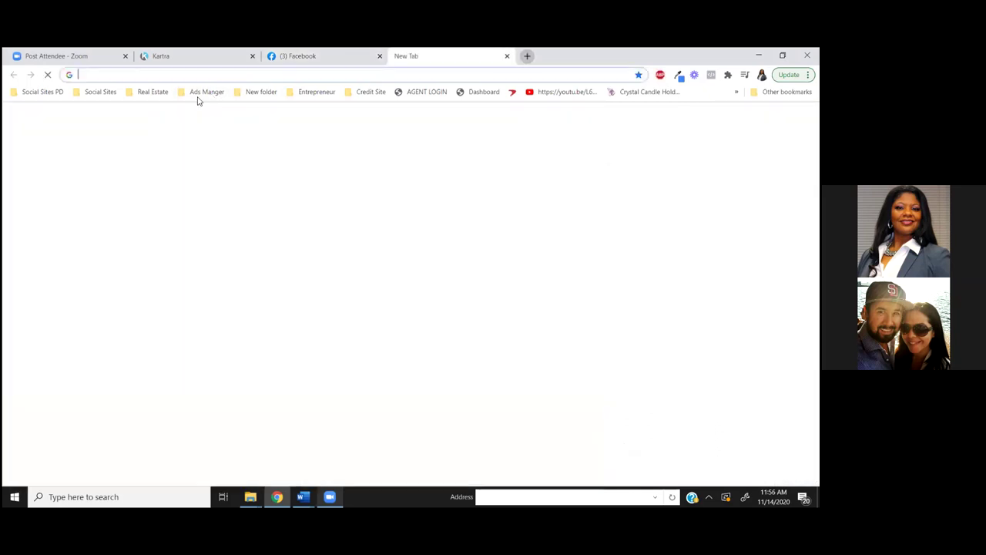
Go to the Ads Manager Dashboard through the Ads Manger bookmark folder
{"action": "left_click", "coordinate": [204, 93]}
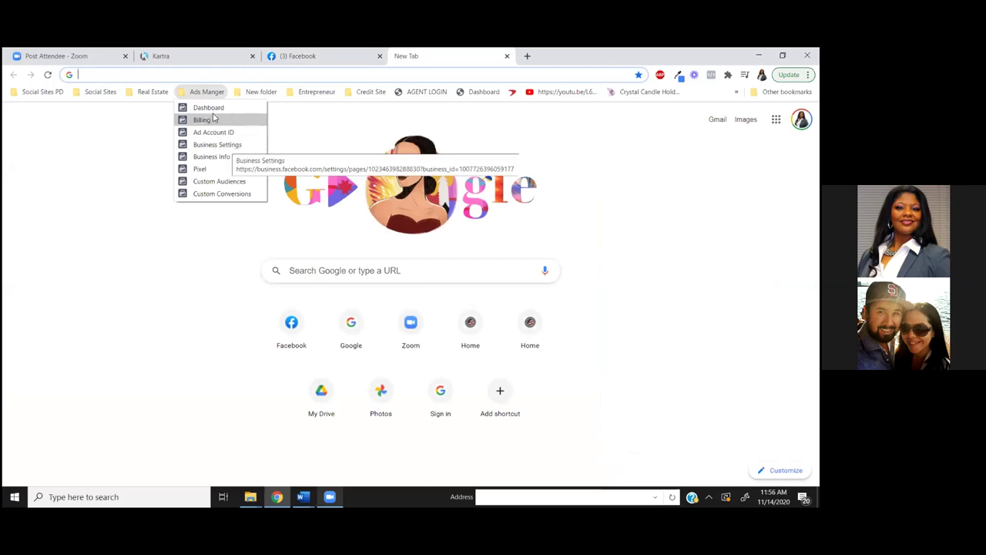
{"action": "left_click", "coordinate": [216, 111]}
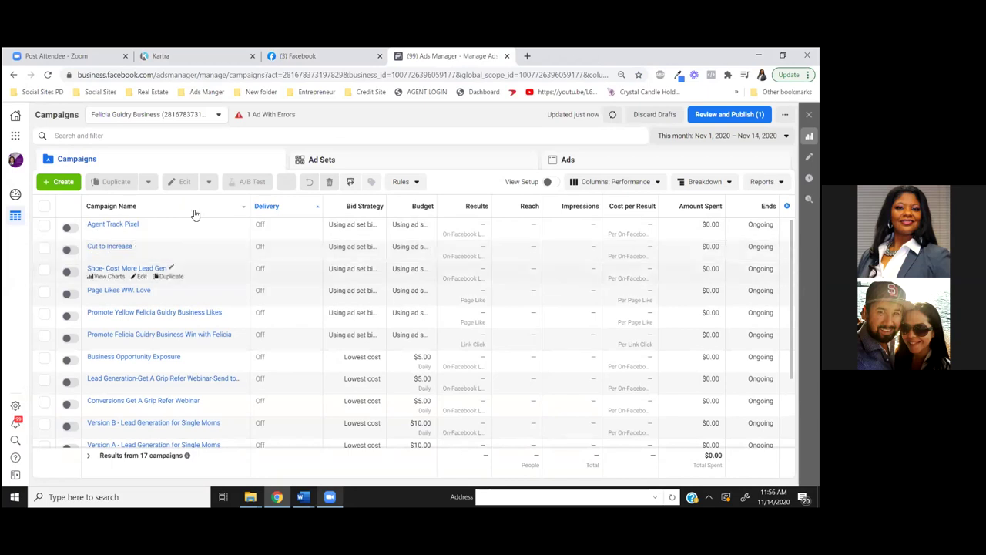
{"action": "left_click", "coordinate": [218, 115]}
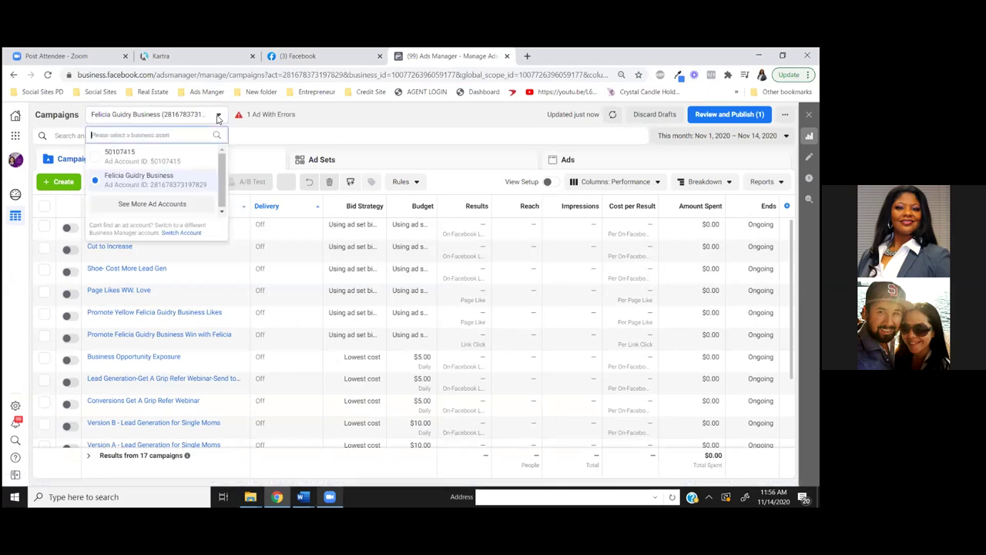
{"action": "left_click", "coordinate": [182, 205]}
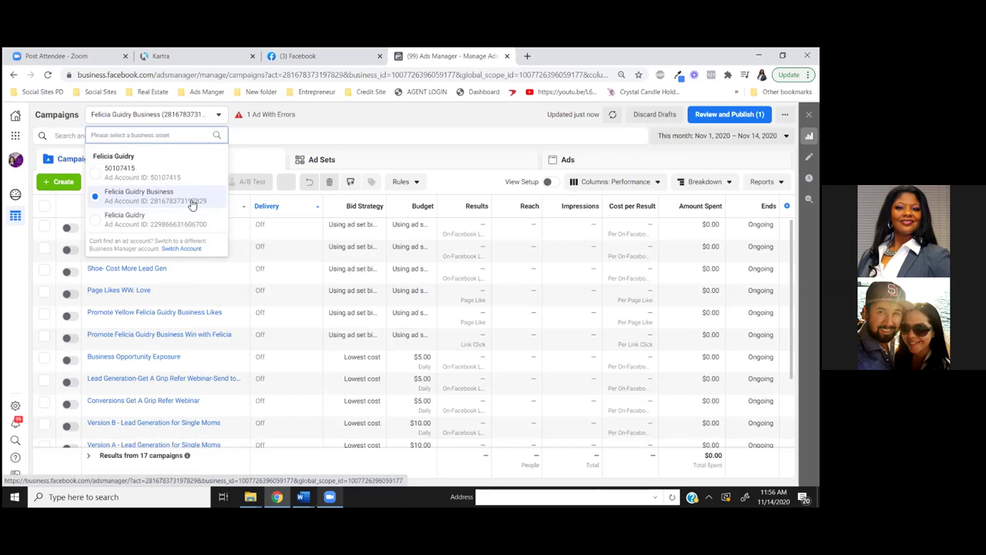
{"action": "left_click", "coordinate": [322, 138]}
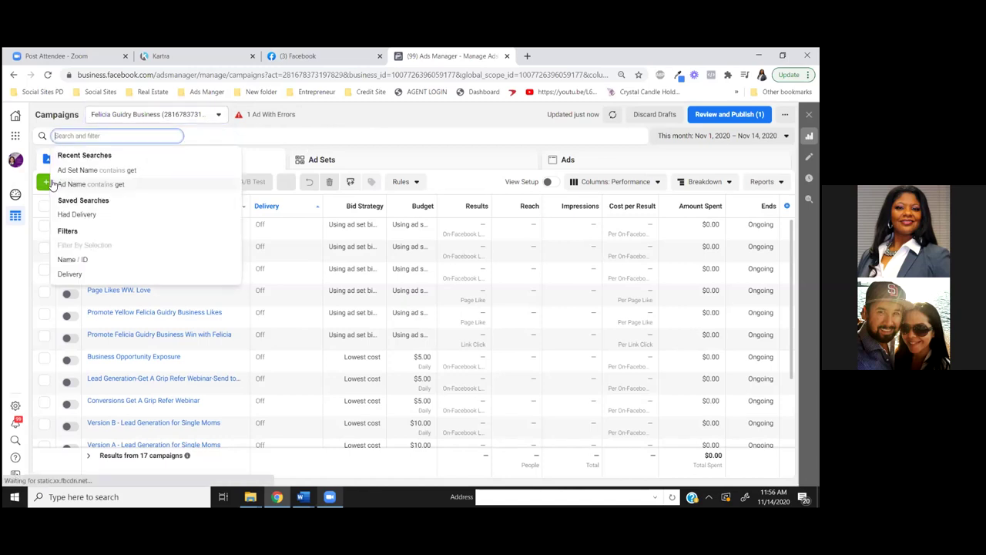
{"action": "left_click", "coordinate": [51, 183]}
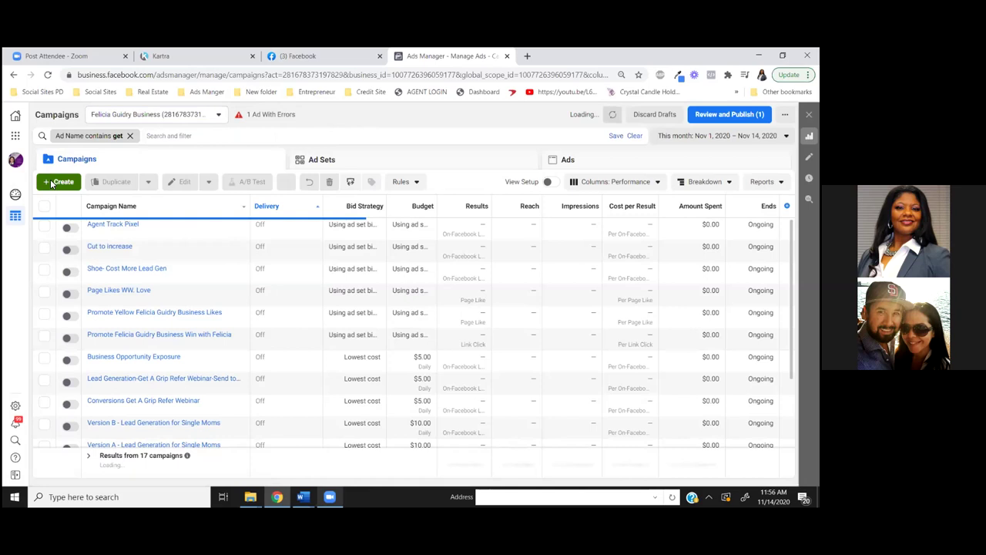
{"action": "left_click", "coordinate": [52, 184]}
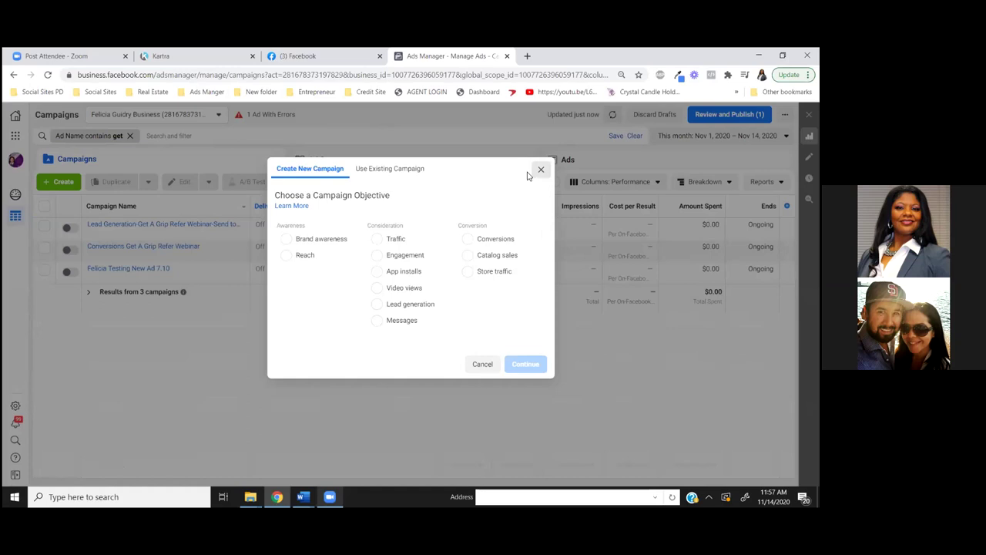
{"action": "key", "text": "Escape"}
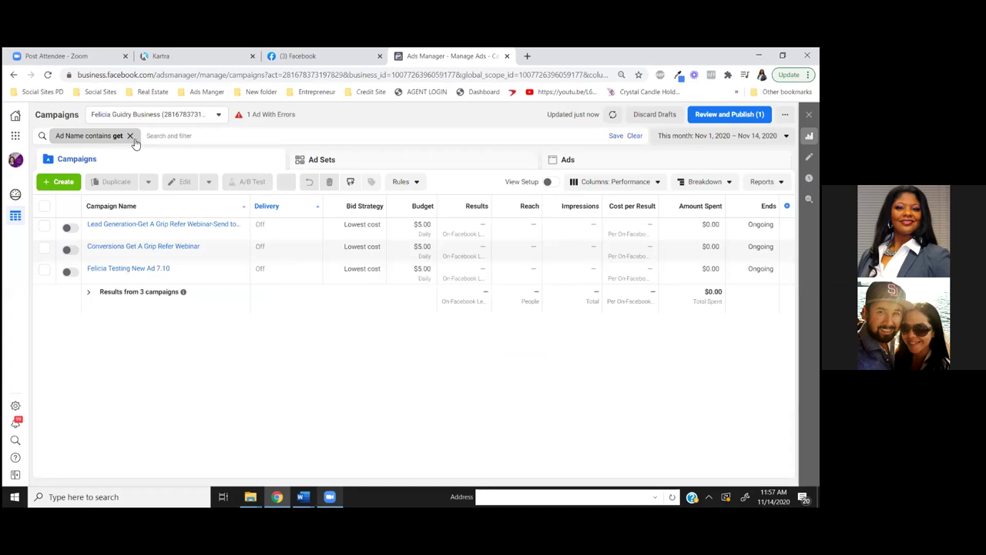
{"action": "left_click", "coordinate": [130, 136]}
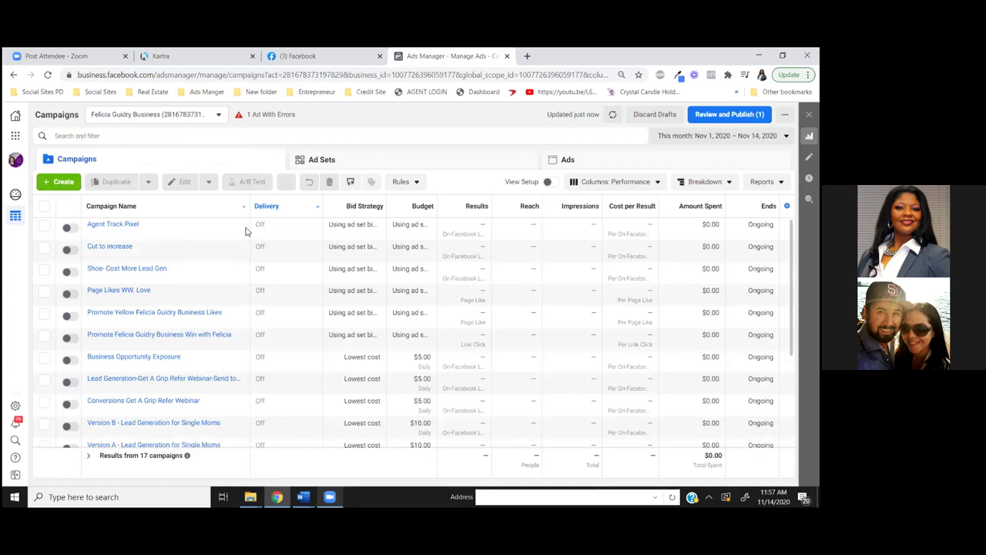
Open the Create New Campaign dialog with the green + Create button
{"action": "left_click", "coordinate": [413, 258]}
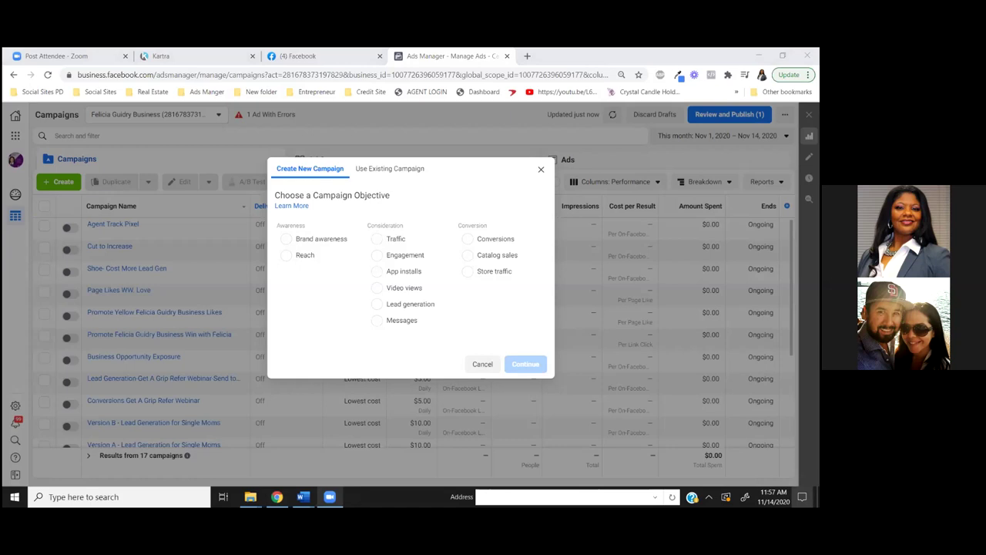
Open and close the Windows notification panel and Windows Settings
{"action": "key", "text": "super+a"}
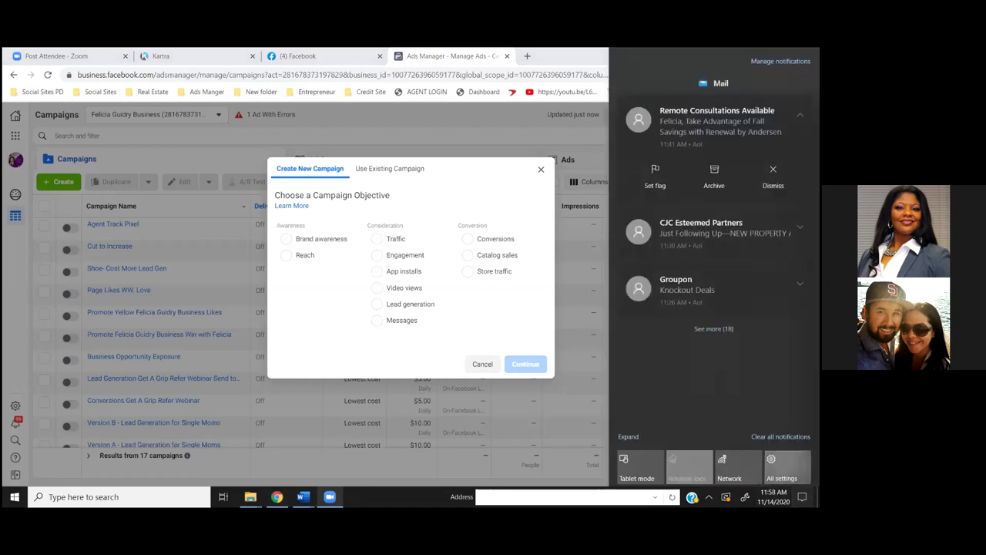
{"action": "key", "text": "Escape"}
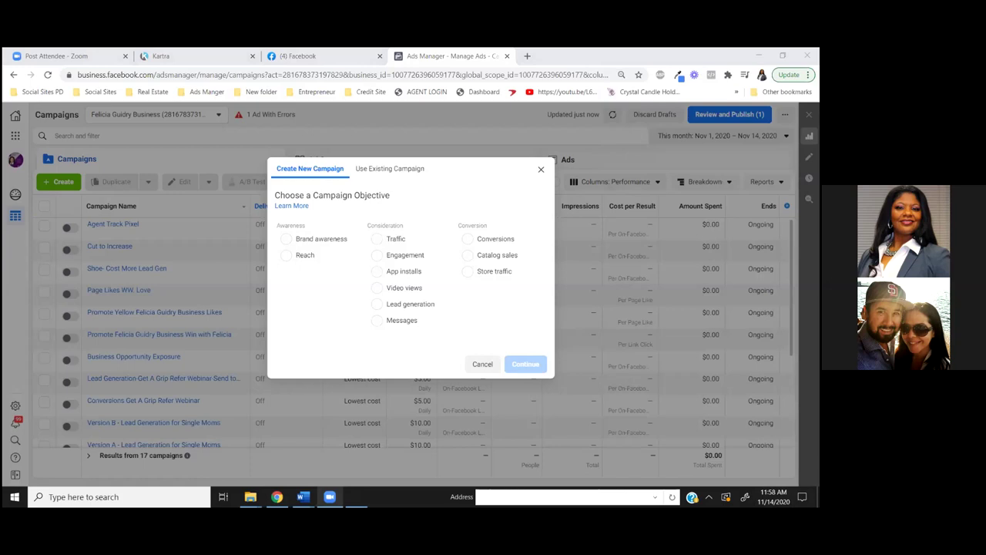
{"action": "key", "text": "super+i"}
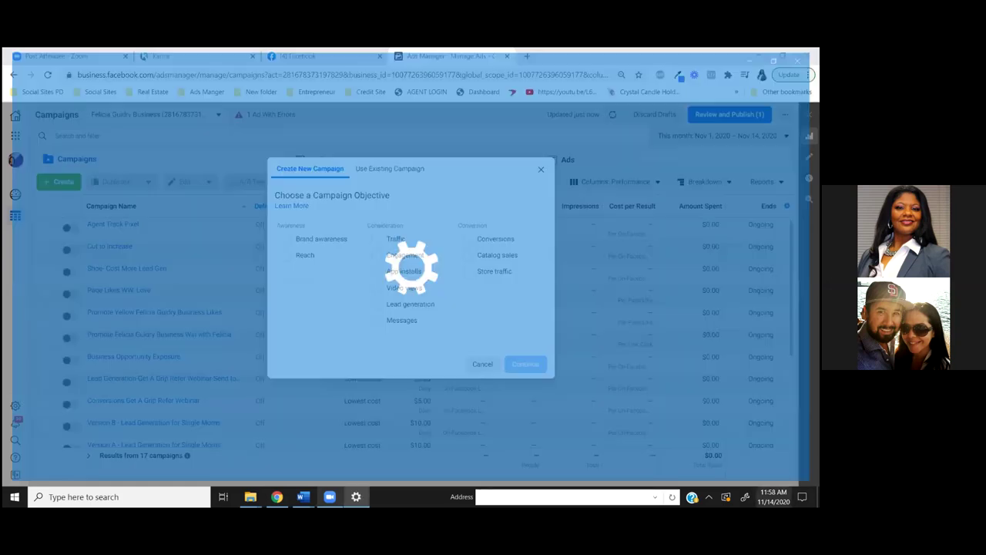
{"action": "key", "text": "alt+F4"}
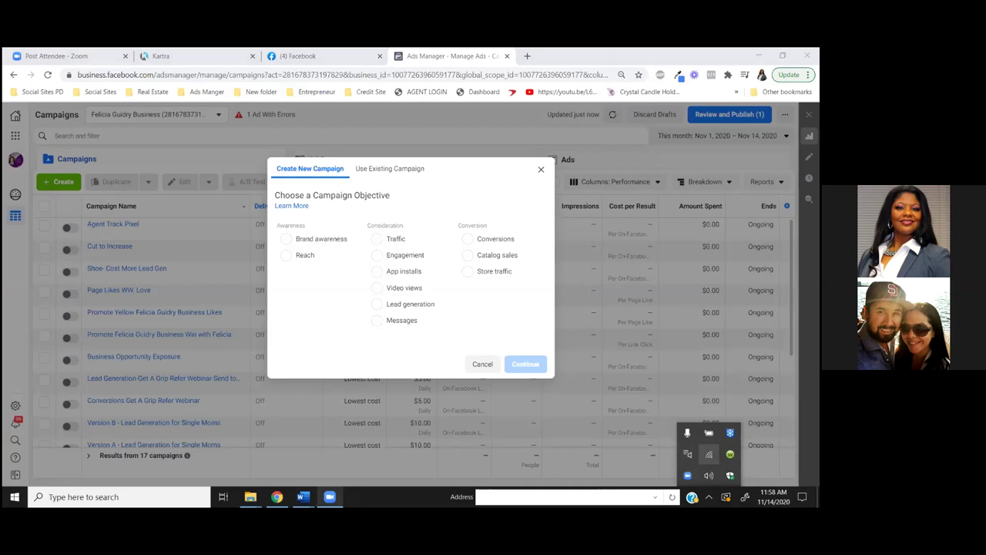
Connect to the phone's hotspot from the Wi-Fi flyout and reload Ads Manager
{"action": "left_click", "coordinate": [708, 454]}
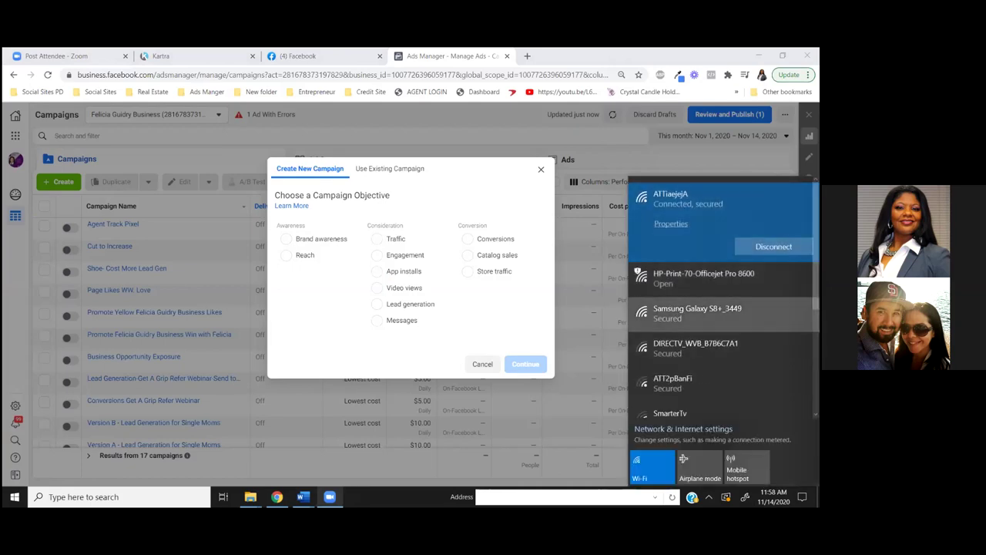
{"action": "left_click", "coordinate": [697, 312]}
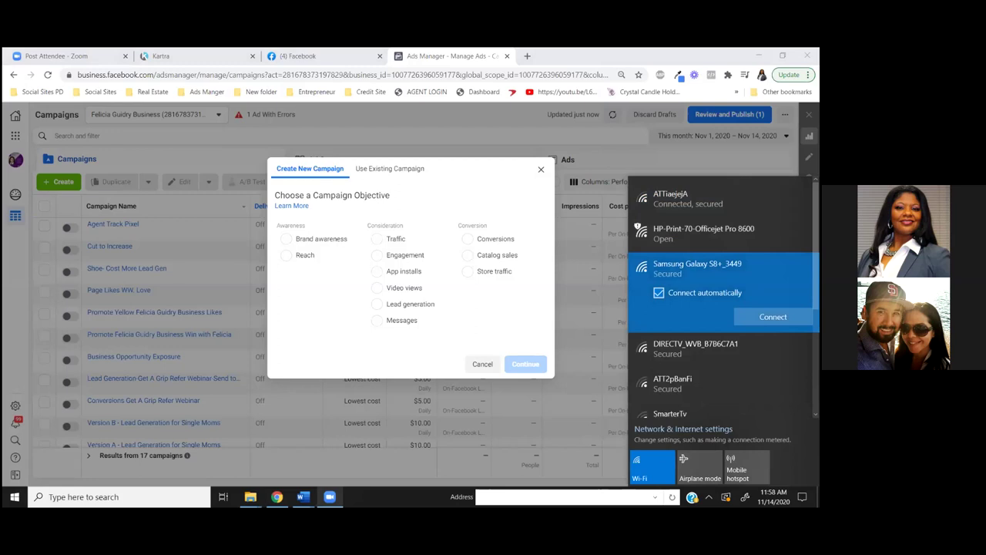
{"action": "left_click", "coordinate": [773, 316]}
{"action": "left_click", "coordinate": [691, 497]}
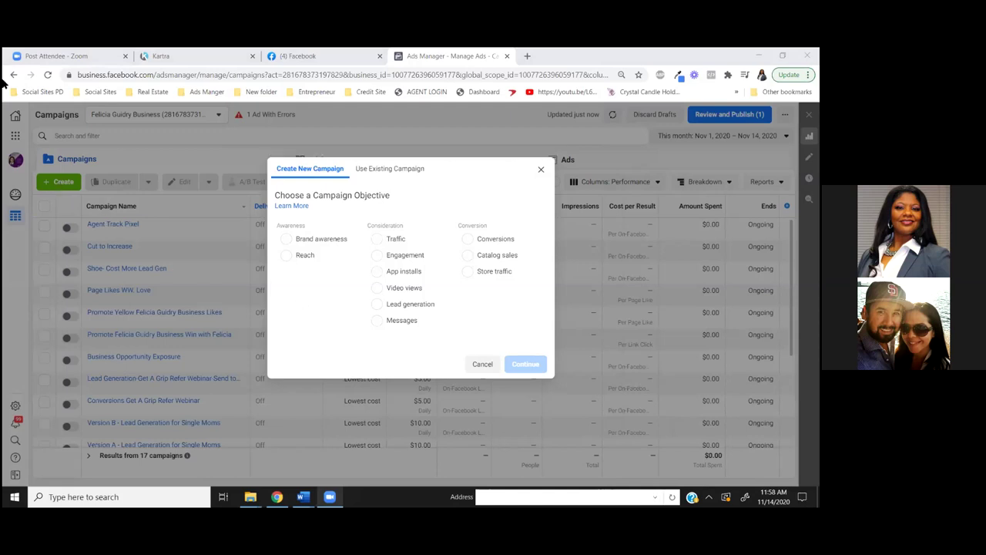
{"action": "left_click", "coordinate": [47, 74]}
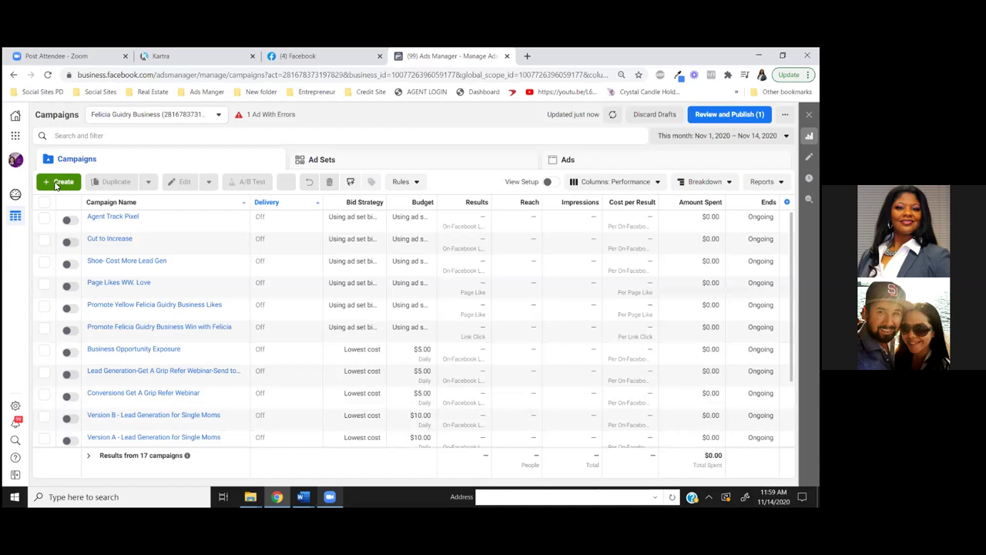
{"action": "left_click", "coordinate": [55, 183]}
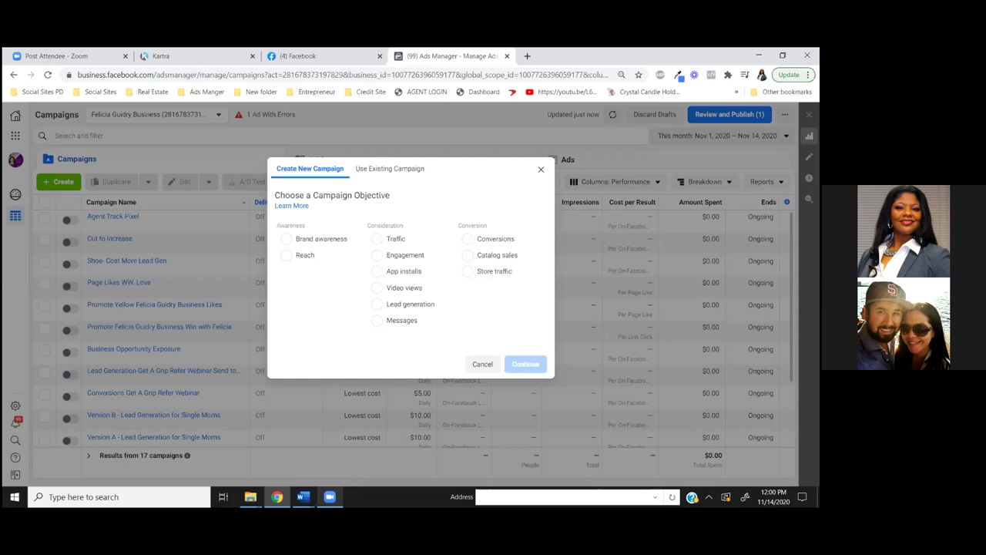
{"action": "key", "text": "XF86AudioRaiseVolume"}
Choose Video views as the campaign objective and expand the optional naming section
{"action": "left_click", "coordinate": [376, 289]}
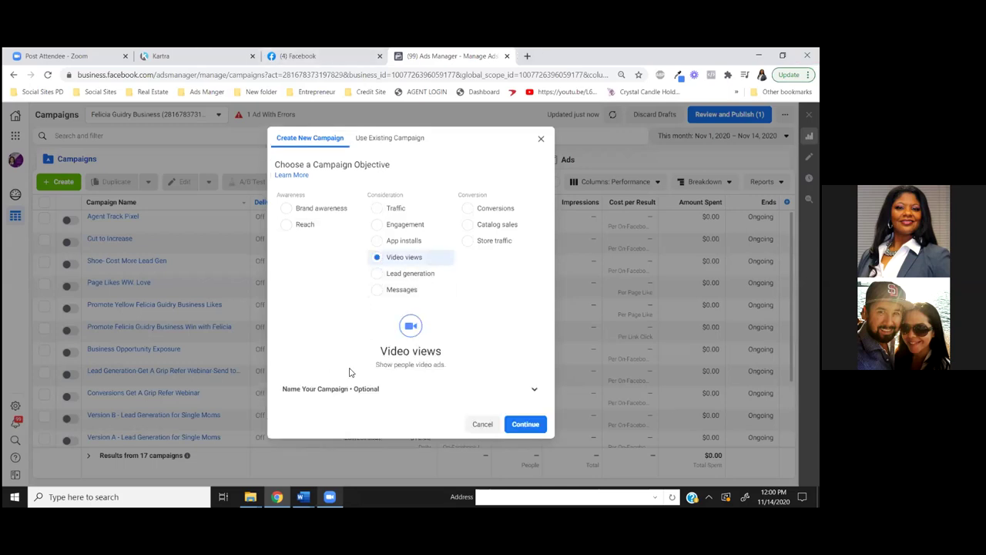
{"action": "left_click", "coordinate": [536, 390]}
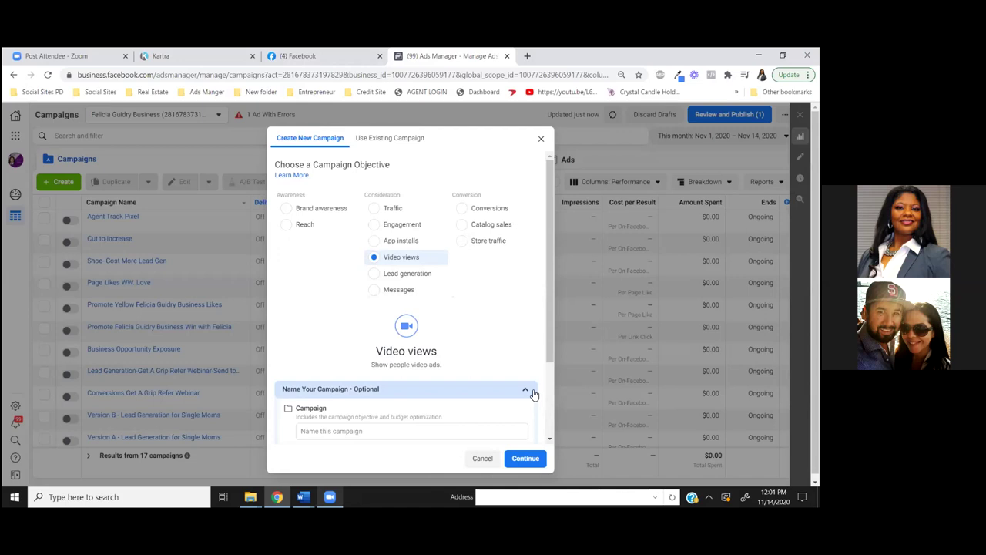
{"action": "scroll", "coordinate": [534, 394], "scroll_direction": "down", "scroll_amount": 2}
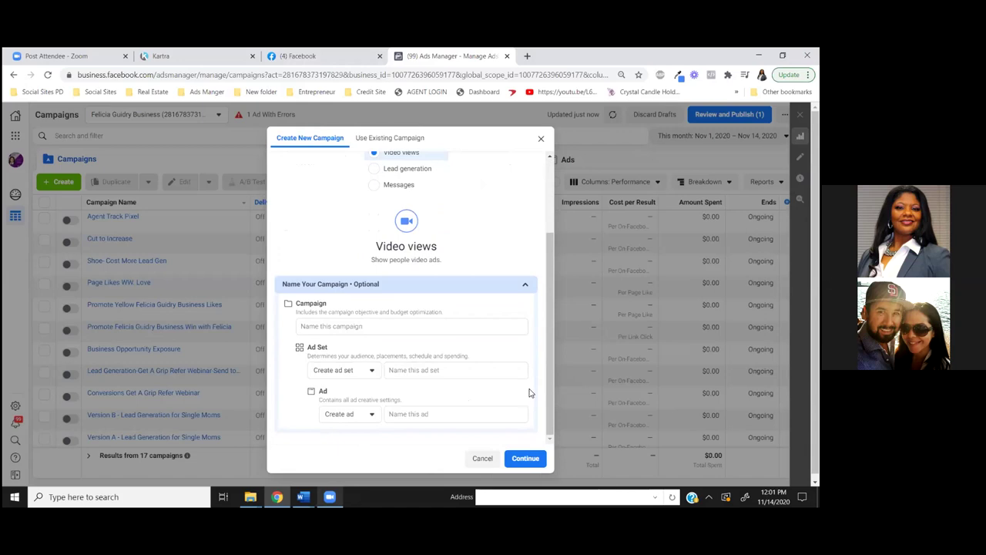
Name the campaign 'Video Views Intro Video', ad set 'Houston' and ad 'Intro Video', then continue
{"action": "left_click", "coordinate": [334, 326]}
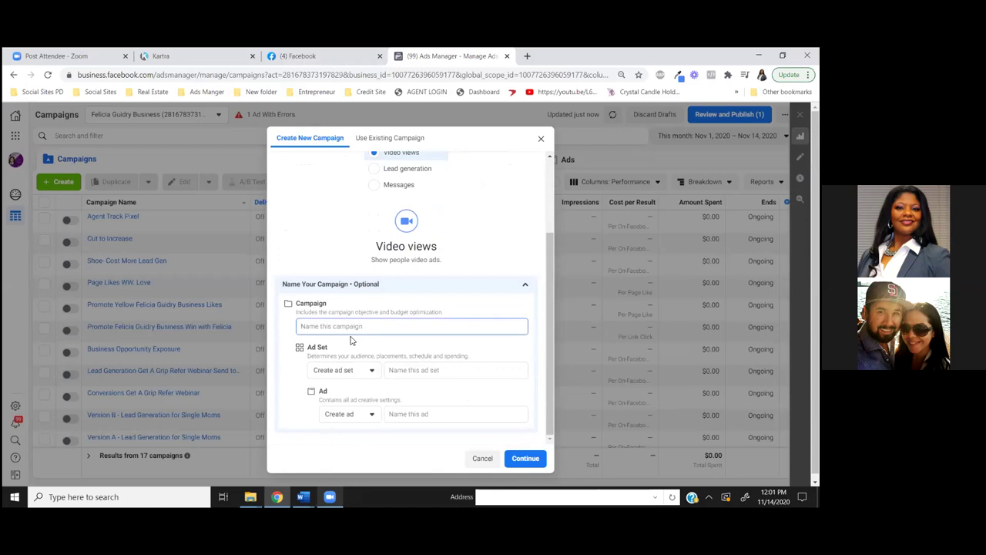
{"action": "type", "text": "Video Views Intr"}
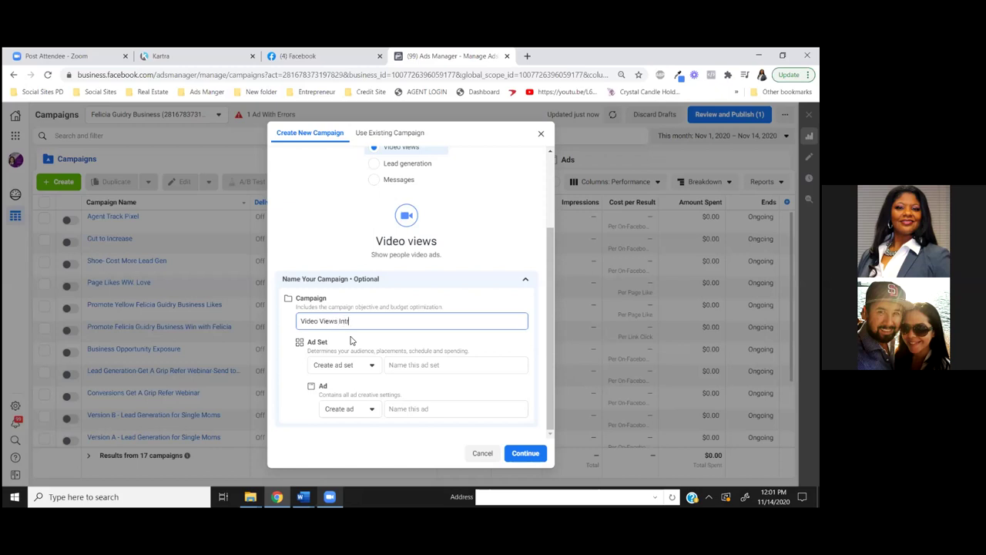
{"action": "type", "text": "o Video"}
{"action": "left_click", "coordinate": [409, 367]}
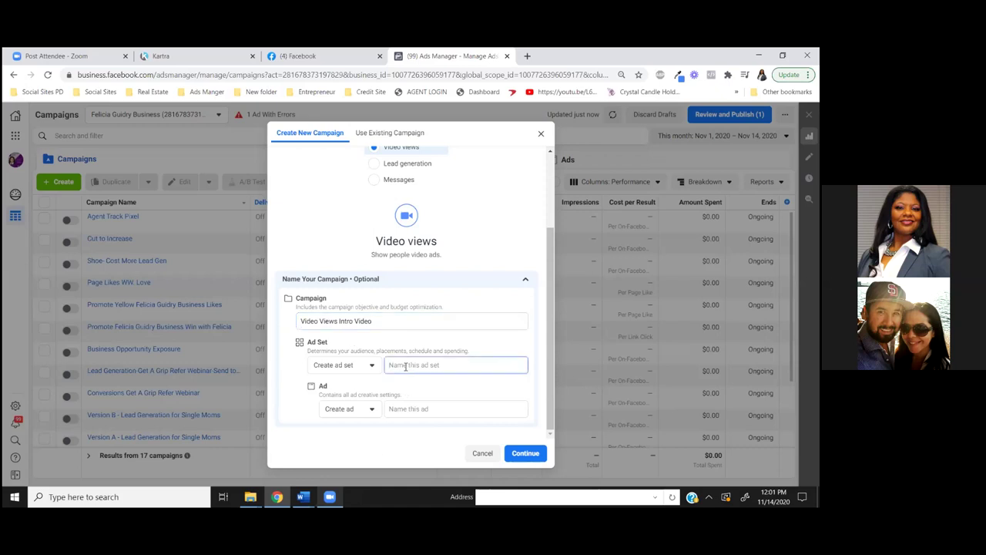
{"action": "type", "text": "Houston"}
{"action": "left_click", "coordinate": [460, 411]}
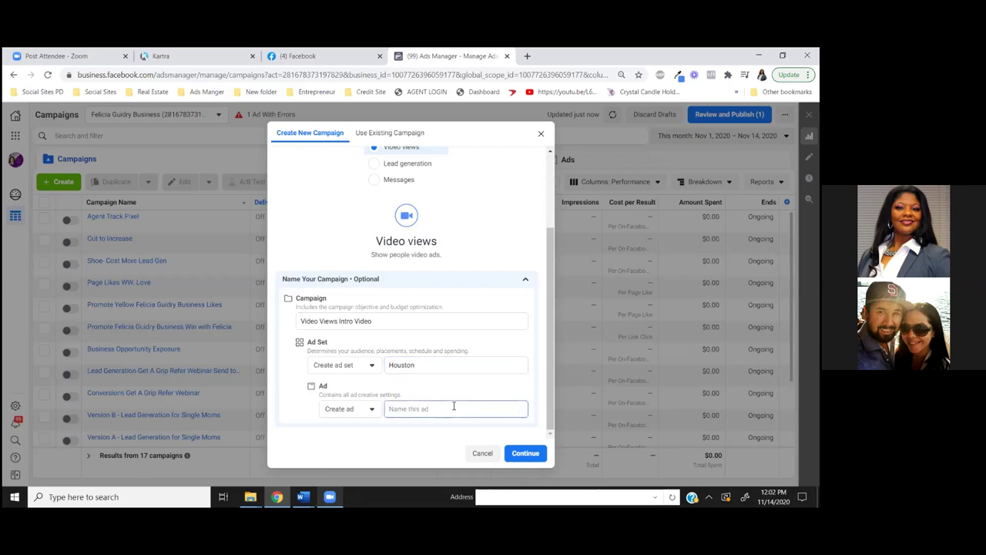
{"action": "type", "text": "Intro Video"}
{"action": "left_click", "coordinate": [529, 454]}
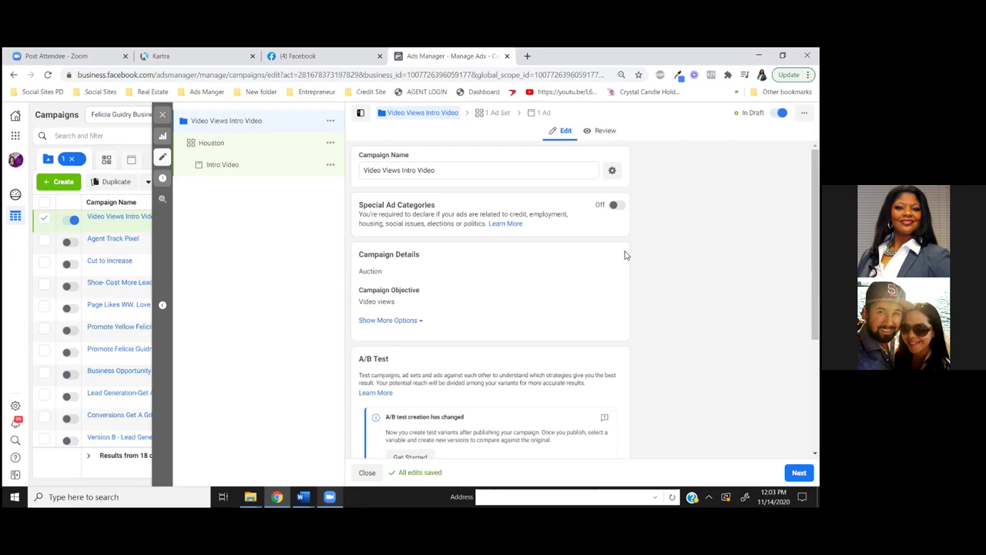
Turn on Special Ad Categories and declare Housing as the category
{"action": "left_click", "coordinate": [614, 205]}
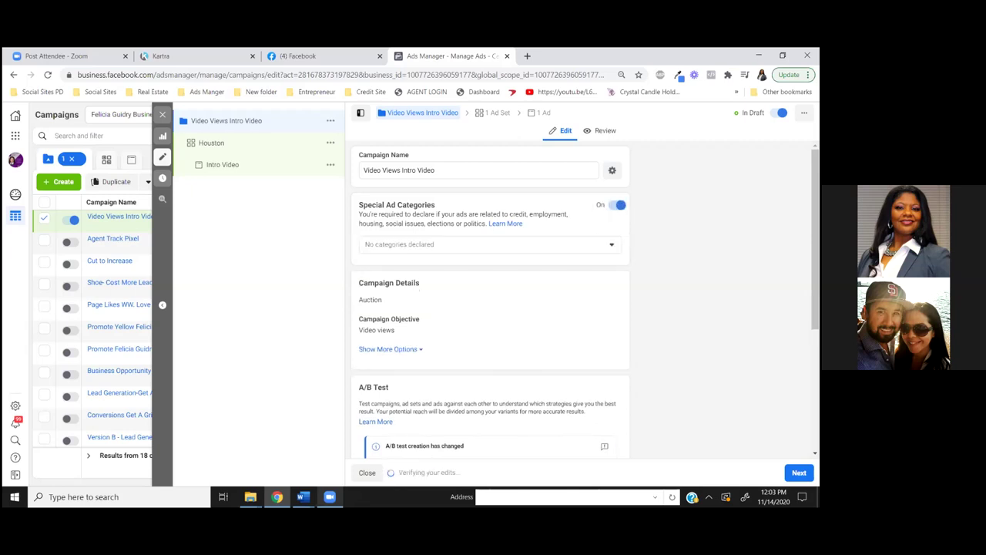
{"action": "left_click", "coordinate": [609, 248]}
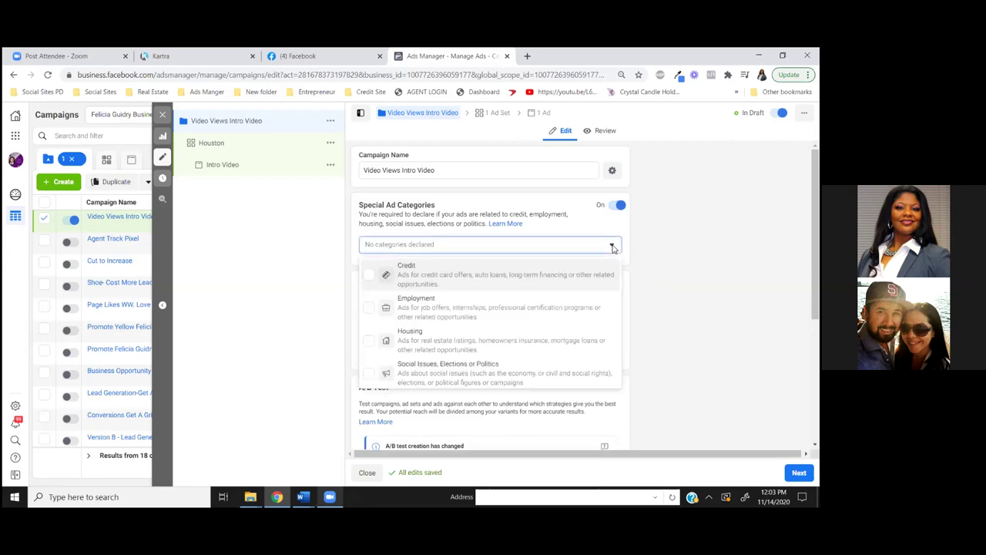
{"action": "left_click", "coordinate": [368, 341]}
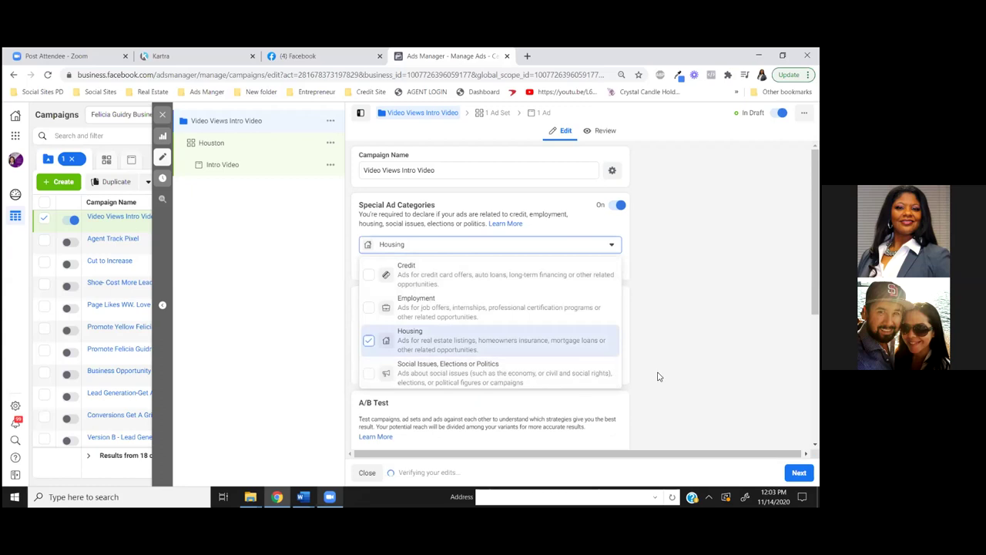
{"action": "left_click", "coordinate": [631, 347]}
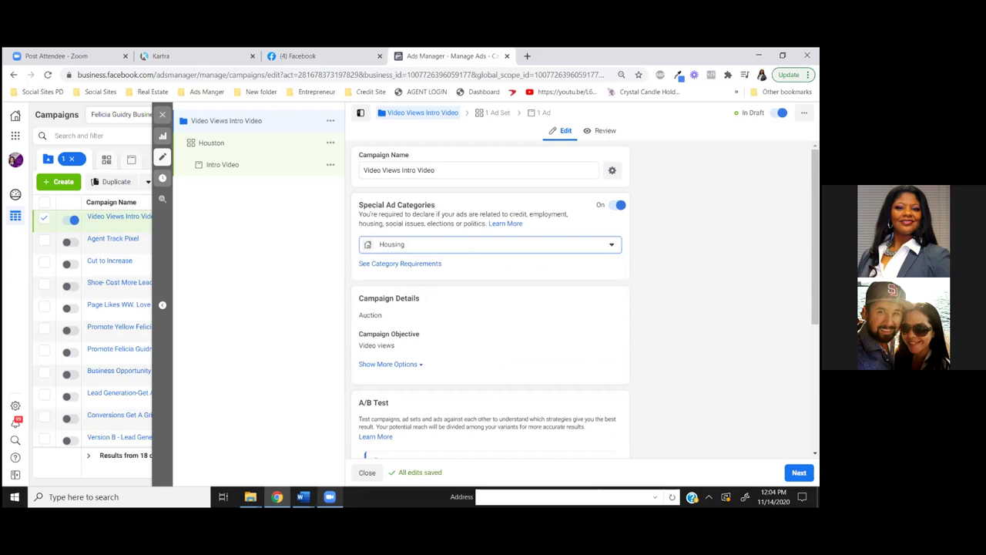
Review the campaign settings and proceed to the Houston ad set page
{"action": "scroll", "coordinate": [490, 308], "scroll_direction": "down", "scroll_amount": 1}
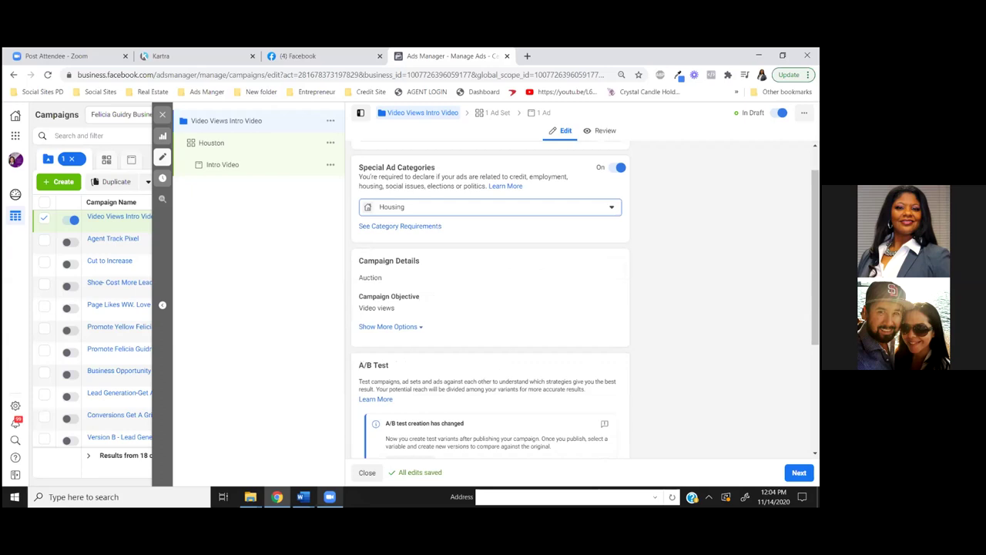
{"action": "scroll", "coordinate": [490, 308], "scroll_direction": "down", "scroll_amount": 2}
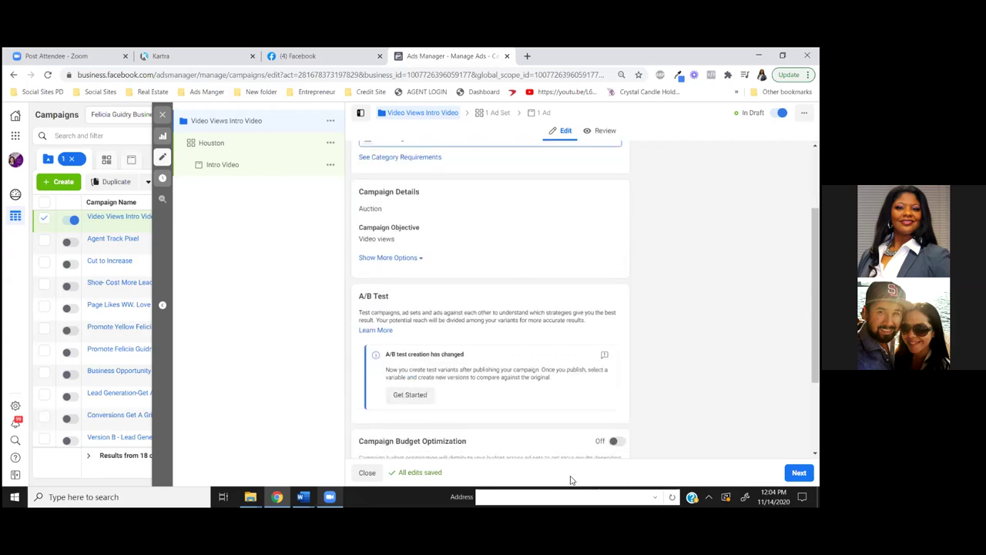
{"action": "scroll", "coordinate": [490, 308], "scroll_direction": "up", "scroll_amount": 3}
{"action": "scroll", "coordinate": [490, 308], "scroll_direction": "down", "scroll_amount": 6}
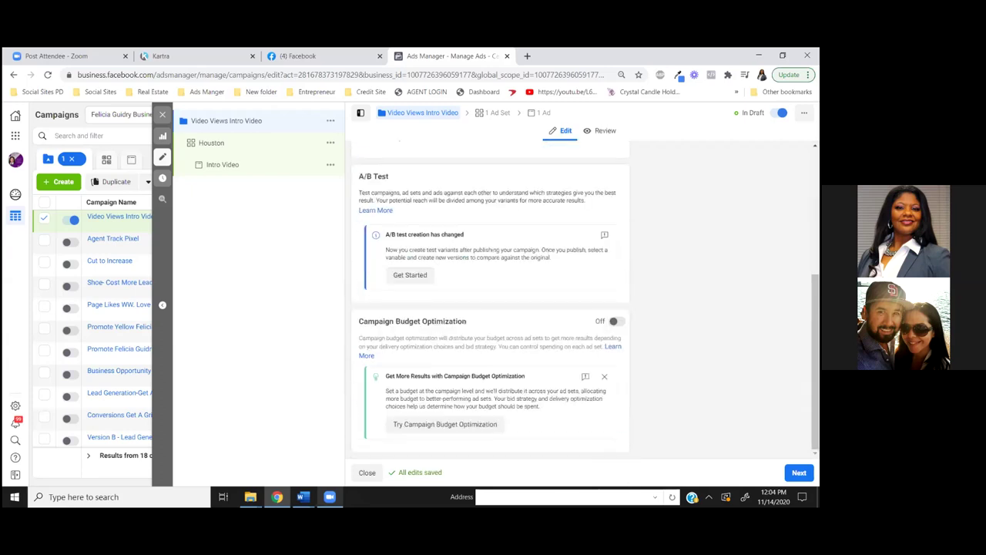
{"action": "scroll", "coordinate": [490, 309], "scroll_direction": "up", "scroll_amount": 2}
{"action": "scroll", "coordinate": [490, 308], "scroll_direction": "up", "scroll_amount": 2}
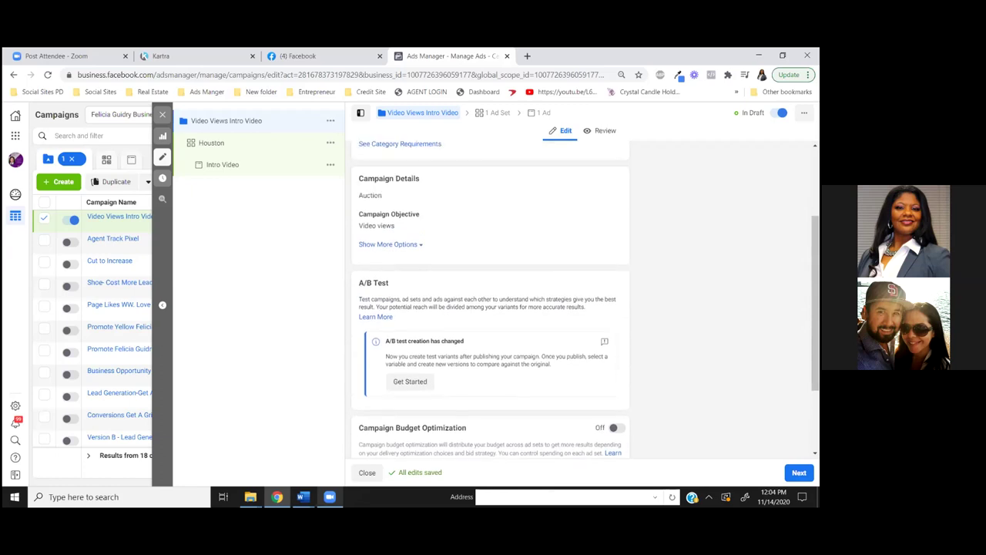
{"action": "scroll", "coordinate": [539, 324], "scroll_direction": "down", "scroll_amount": 3}
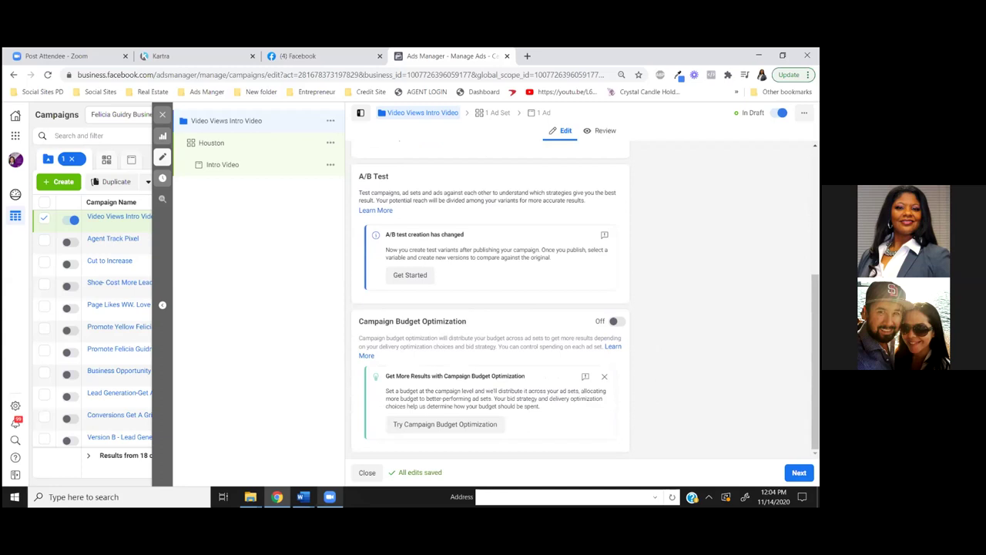
{"action": "left_click", "coordinate": [799, 473]}
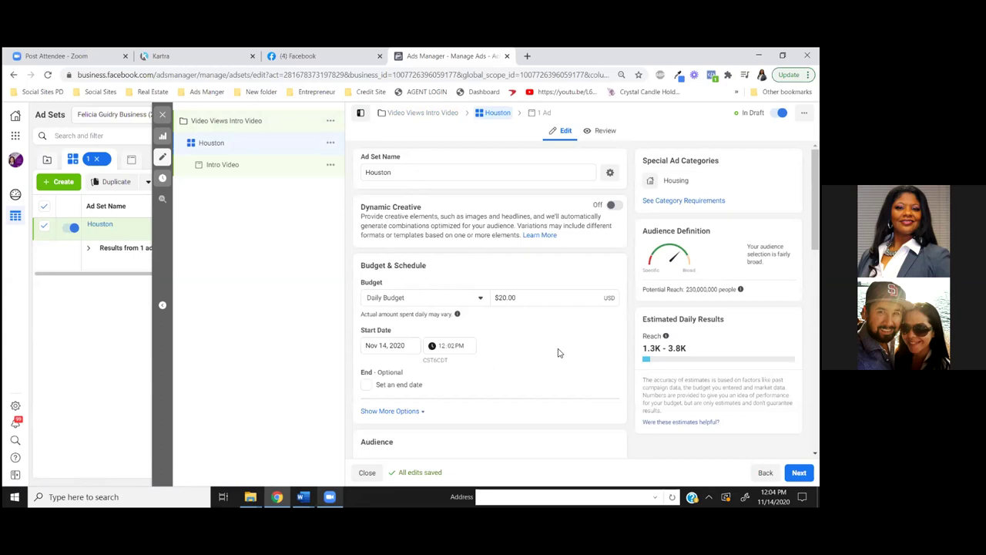
{"action": "left_click", "coordinate": [479, 300]}
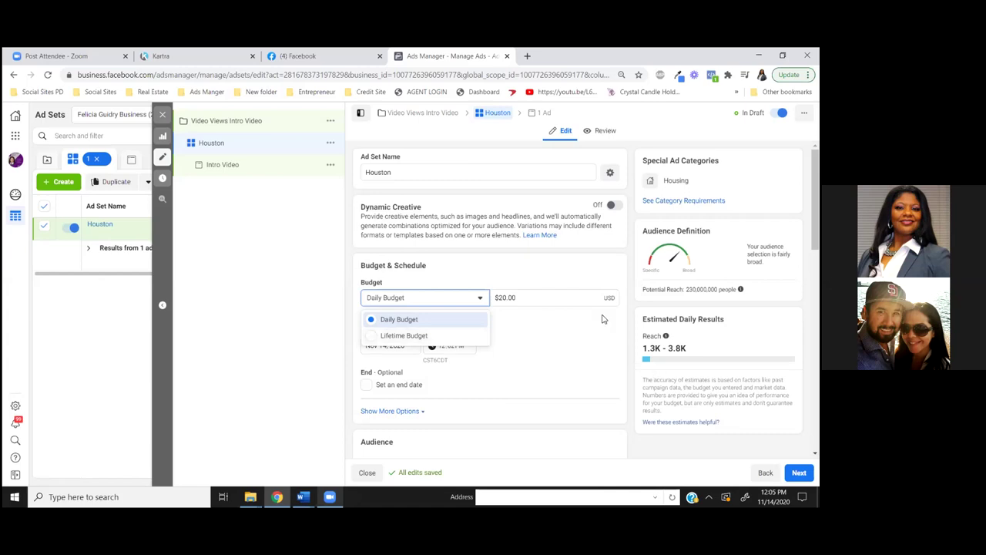
{"action": "left_click", "coordinate": [588, 356]}
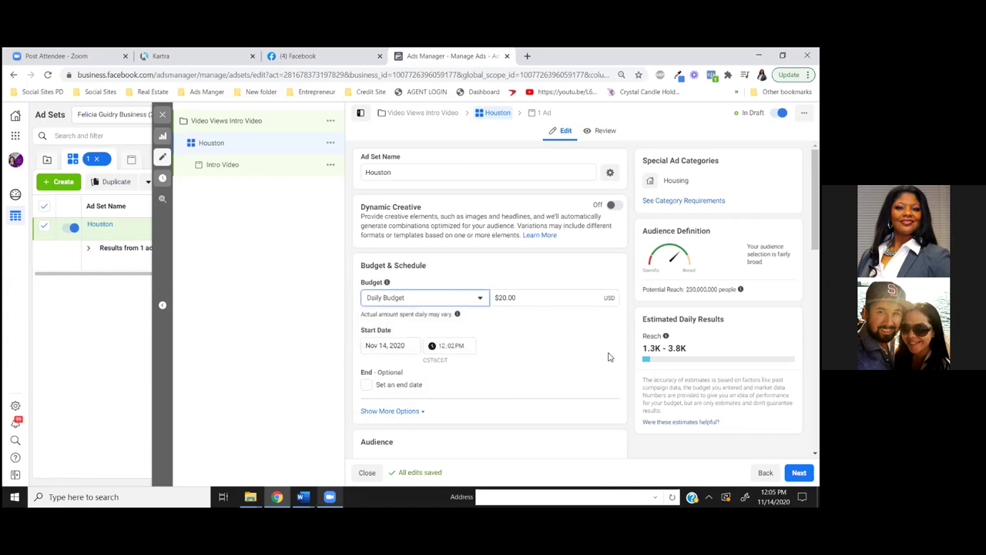
Expand the Audience Locations editor currently targeting the United States
{"action": "scroll", "coordinate": [608, 358], "scroll_direction": "down", "scroll_amount": 3}
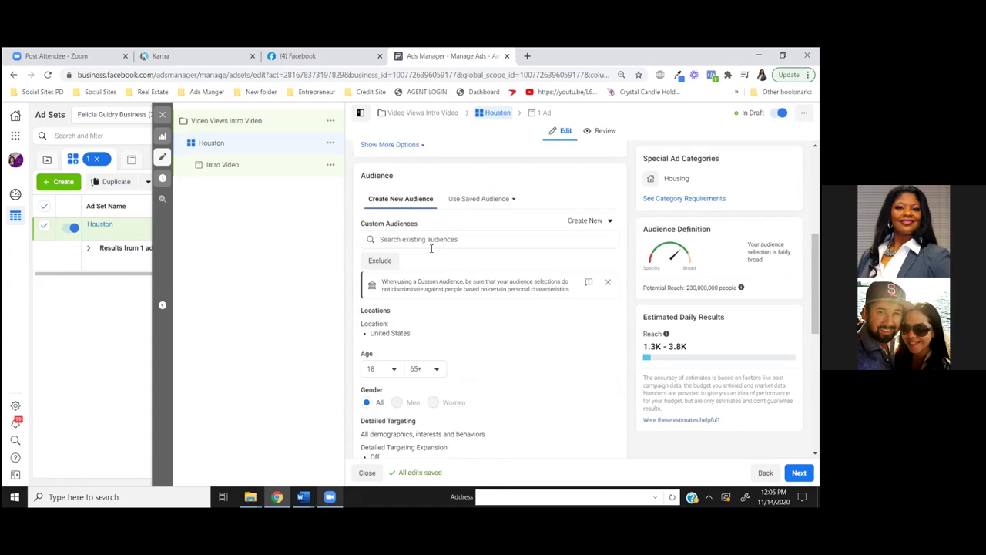
{"action": "scroll", "coordinate": [500, 330], "scroll_direction": "down", "scroll_amount": 2}
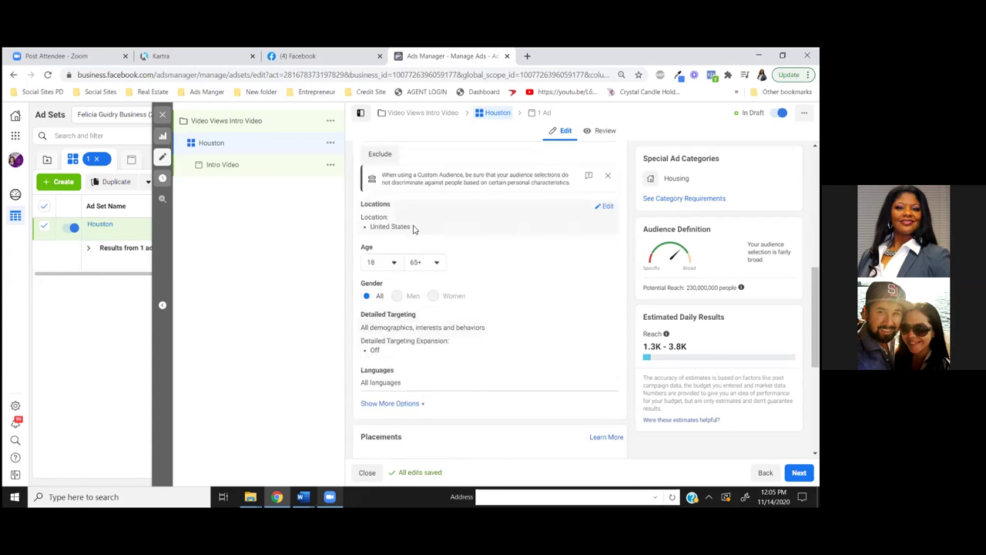
{"action": "scroll", "coordinate": [416, 227], "scroll_direction": "up", "scroll_amount": 1}
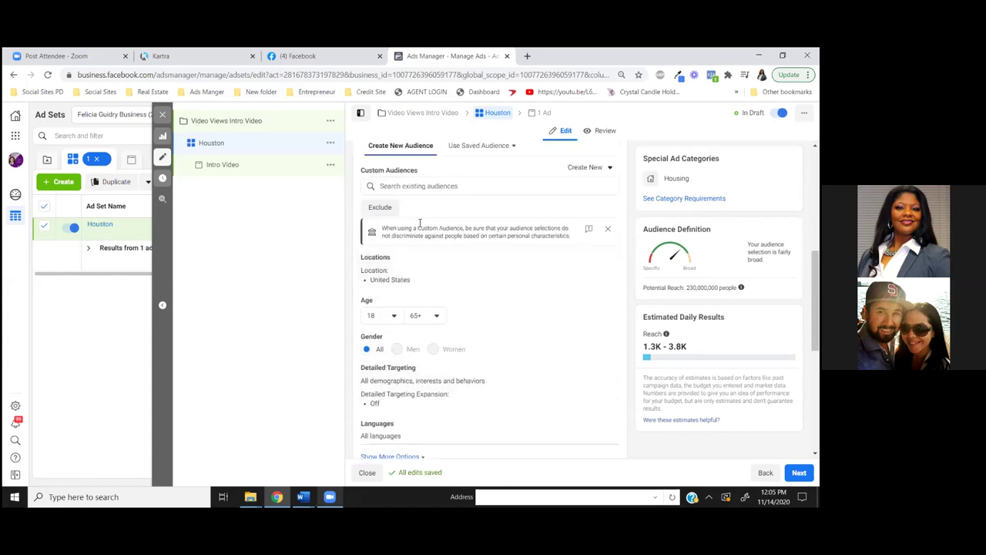
{"action": "scroll", "coordinate": [419, 222], "scroll_direction": "up", "scroll_amount": 5}
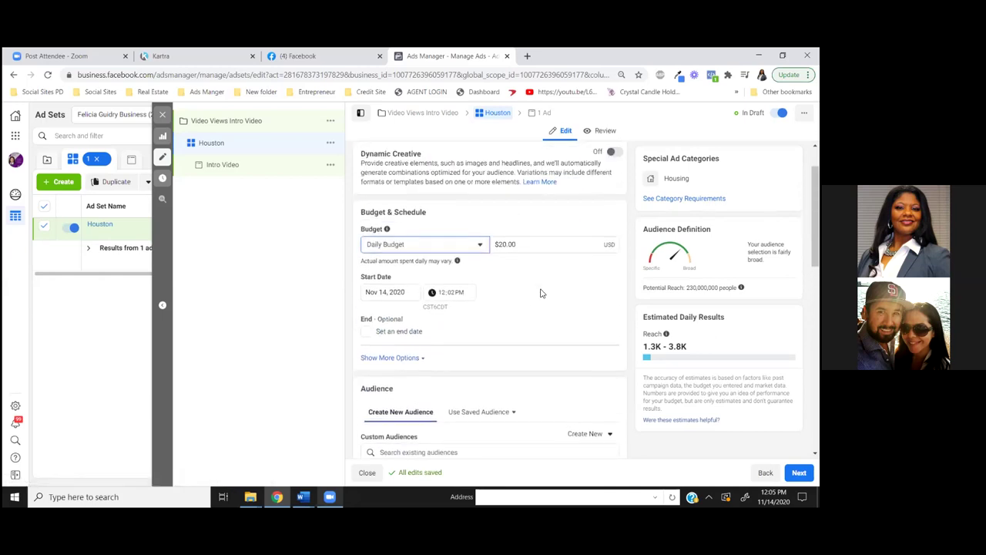
{"action": "scroll", "coordinate": [539, 295], "scroll_direction": "down", "scroll_amount": 1}
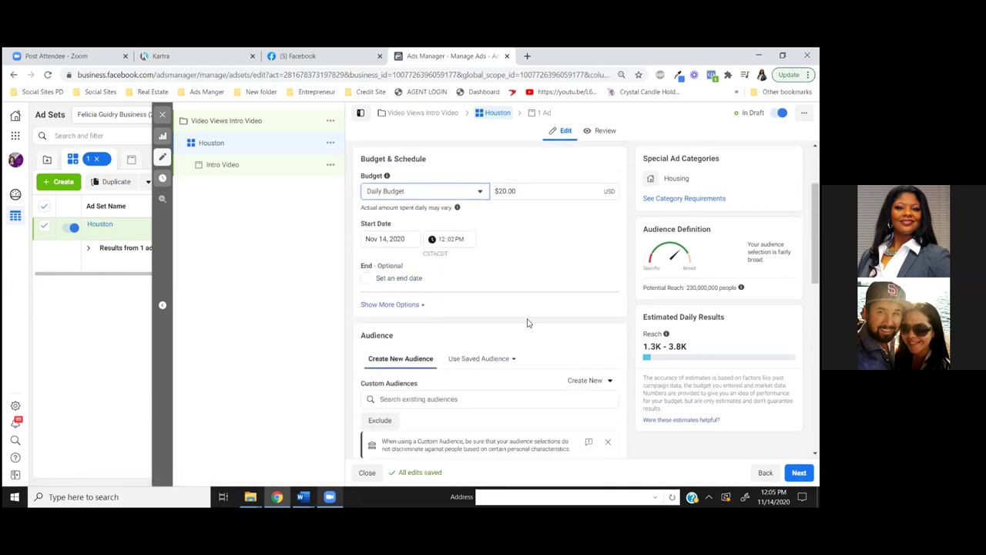
{"action": "scroll", "coordinate": [504, 409], "scroll_direction": "down", "scroll_amount": 1}
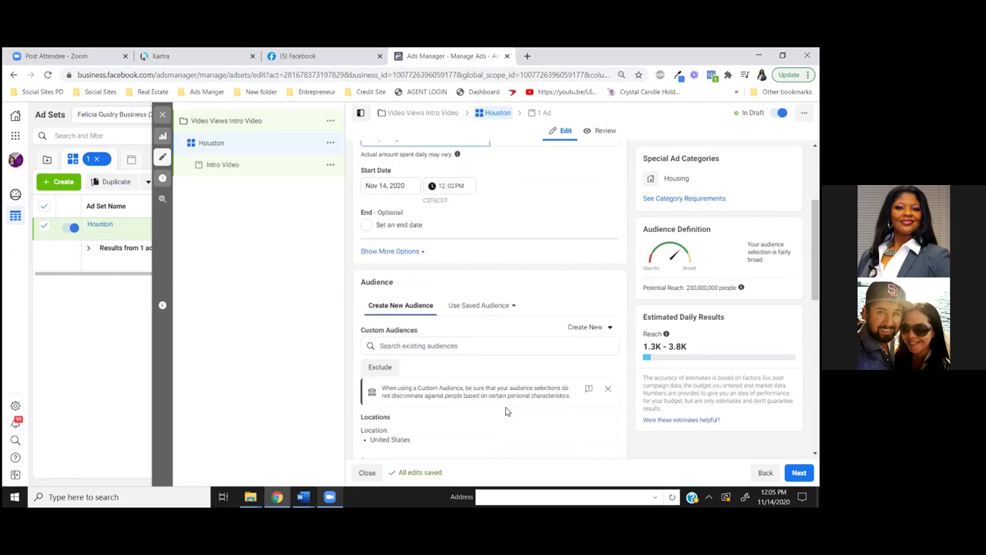
{"action": "scroll", "coordinate": [514, 320], "scroll_direction": "up", "scroll_amount": 1}
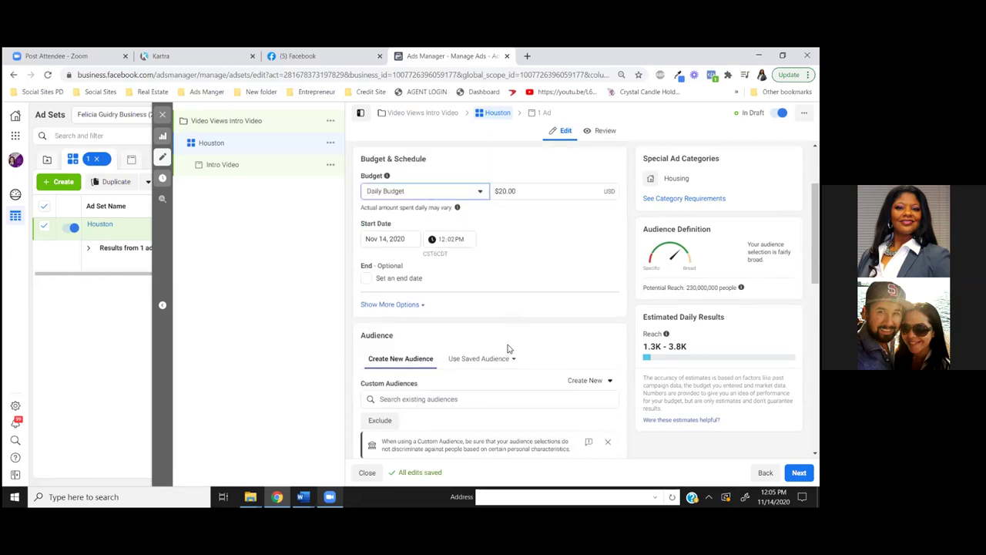
{"action": "scroll", "coordinate": [509, 343], "scroll_direction": "down", "scroll_amount": 1}
{"action": "scroll", "coordinate": [496, 359], "scroll_direction": "down", "scroll_amount": 2}
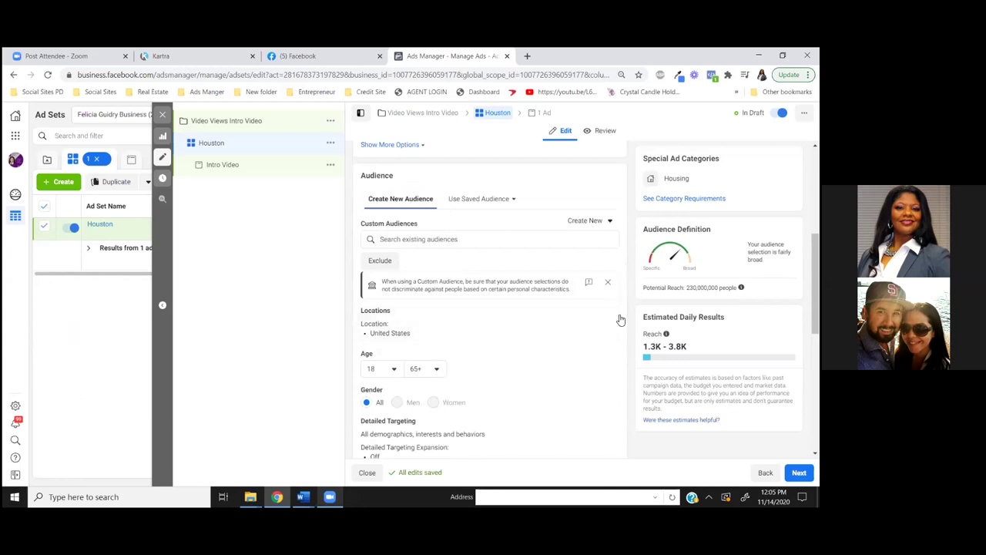
{"action": "left_click", "coordinate": [606, 313]}
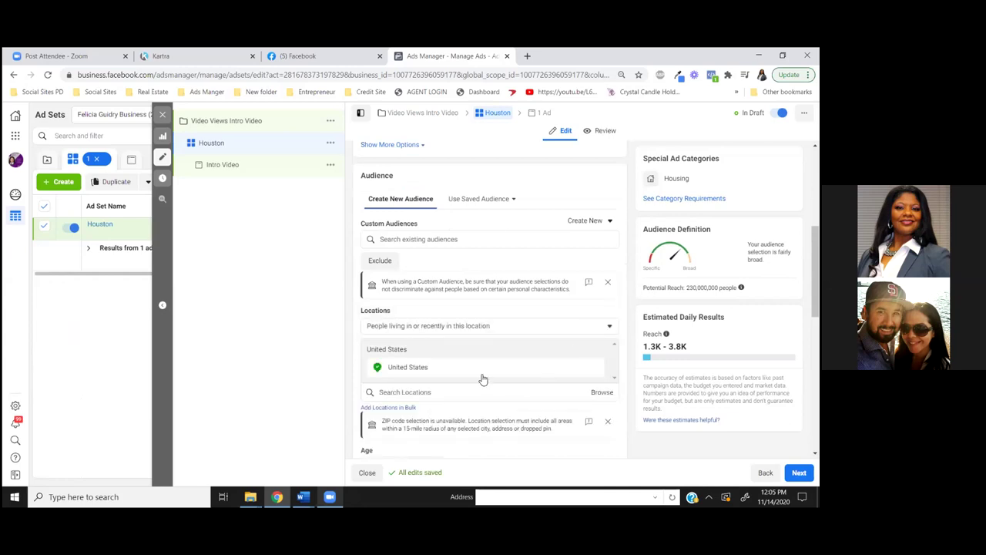
{"action": "scroll", "coordinate": [477, 375], "scroll_direction": "down", "scroll_amount": 1}
{"action": "scroll", "coordinate": [478, 373], "scroll_direction": "down", "scroll_amount": 1}
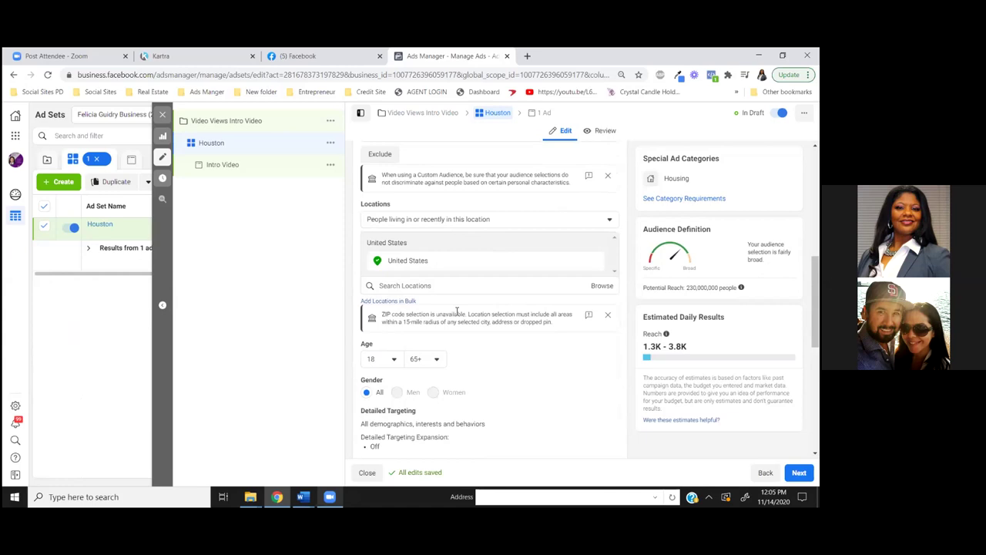
Remove United States and add Houston, Texas via a 'houston tex' location search
{"action": "left_click", "coordinate": [424, 287]}
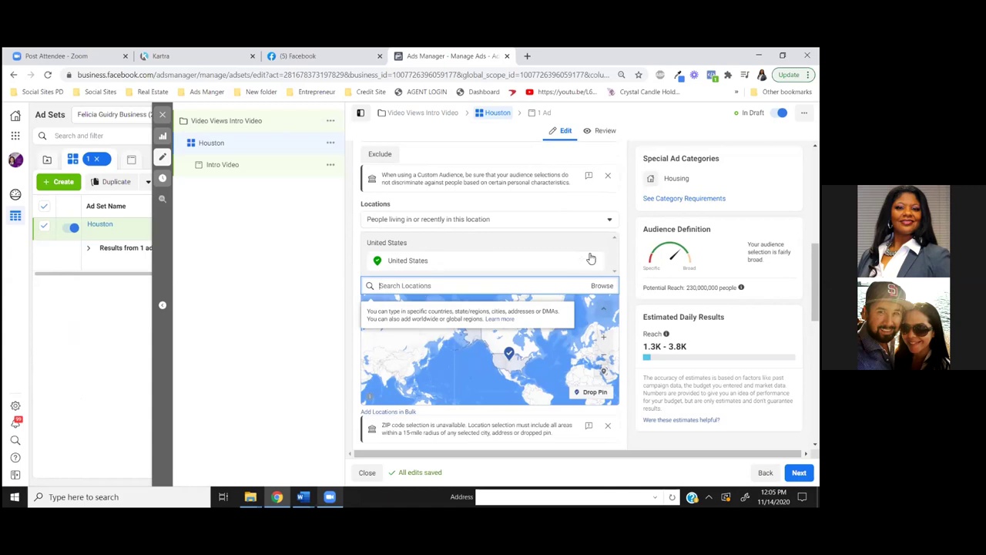
{"action": "left_click", "coordinate": [523, 276]}
{"action": "left_click", "coordinate": [594, 260]}
{"action": "left_click", "coordinate": [402, 271]}
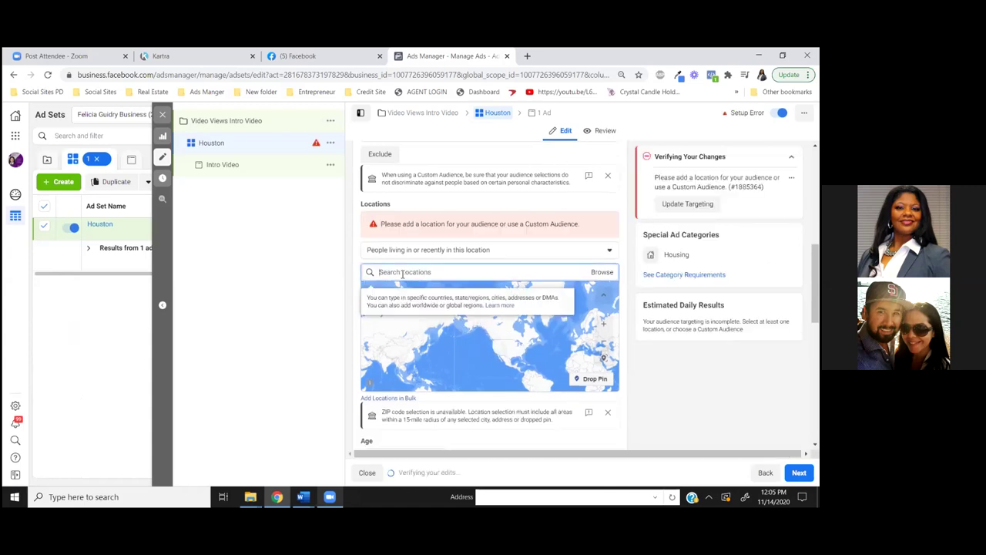
{"action": "type", "text": "houst"}
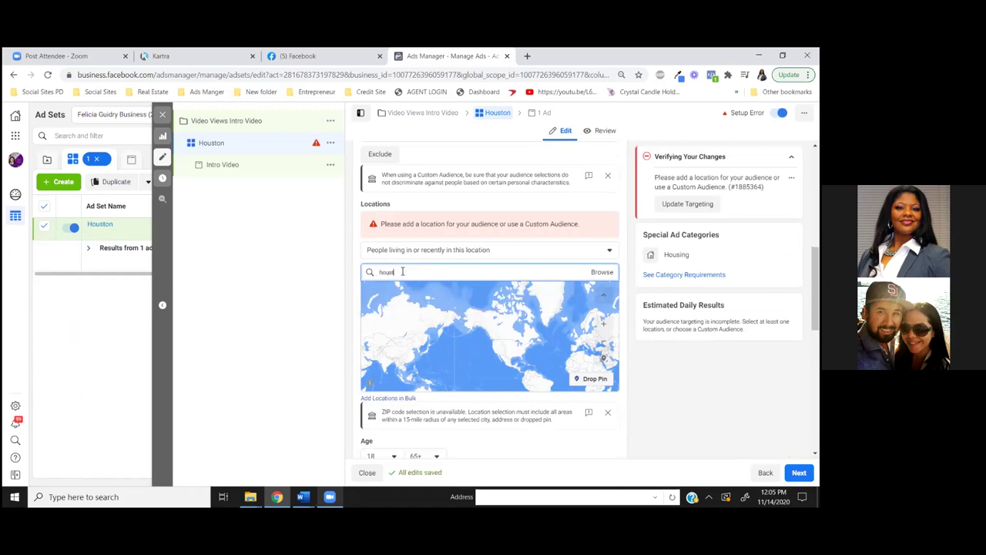
{"action": "type", "text": "on tex"}
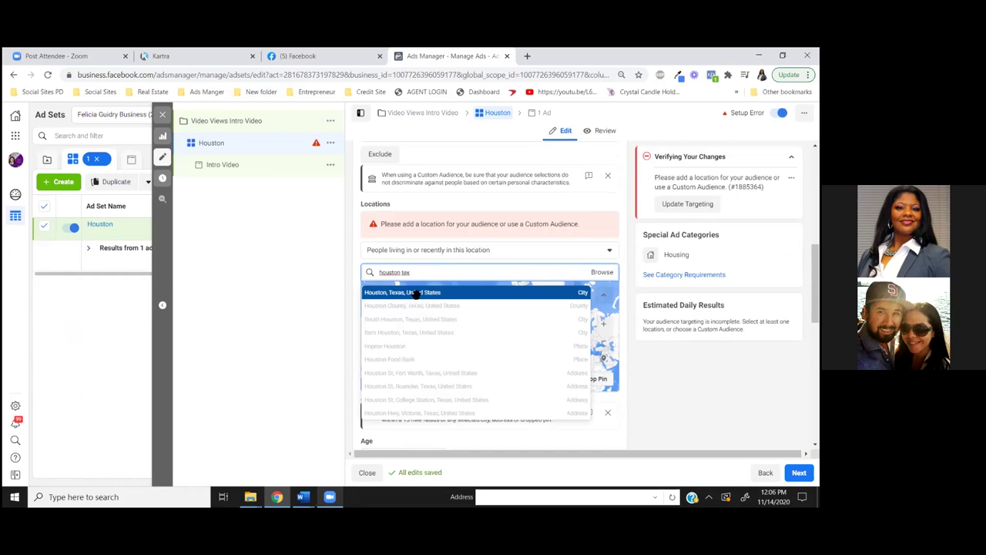
{"action": "left_click", "coordinate": [416, 296]}
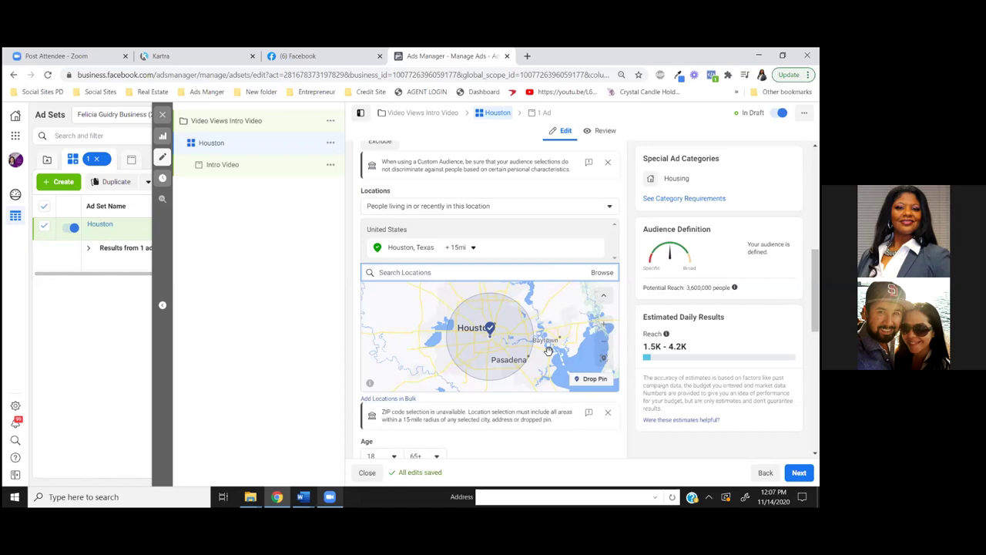
Keep the +15 mi radius around Houston and target only people living in this location
{"action": "left_click", "coordinate": [474, 248]}
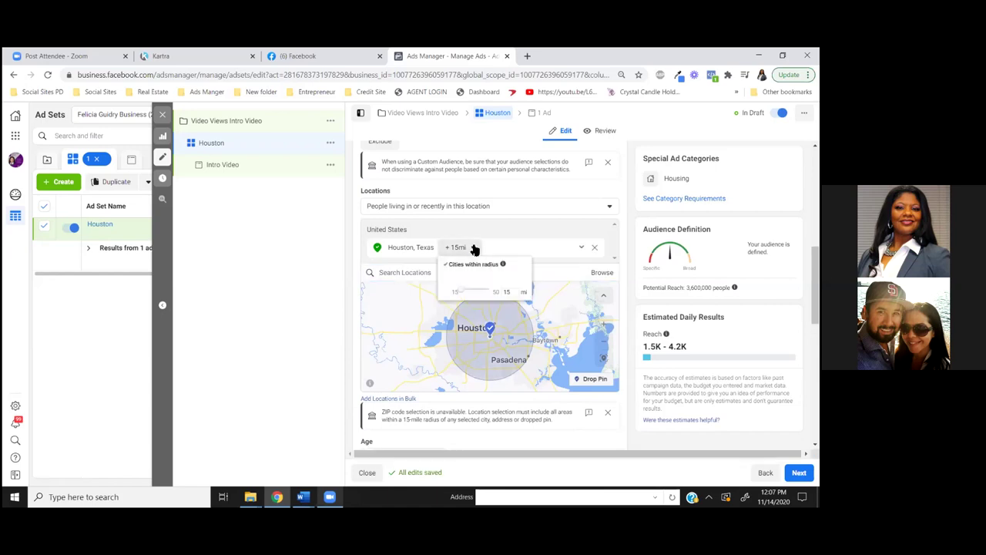
{"action": "left_click", "coordinate": [508, 211]}
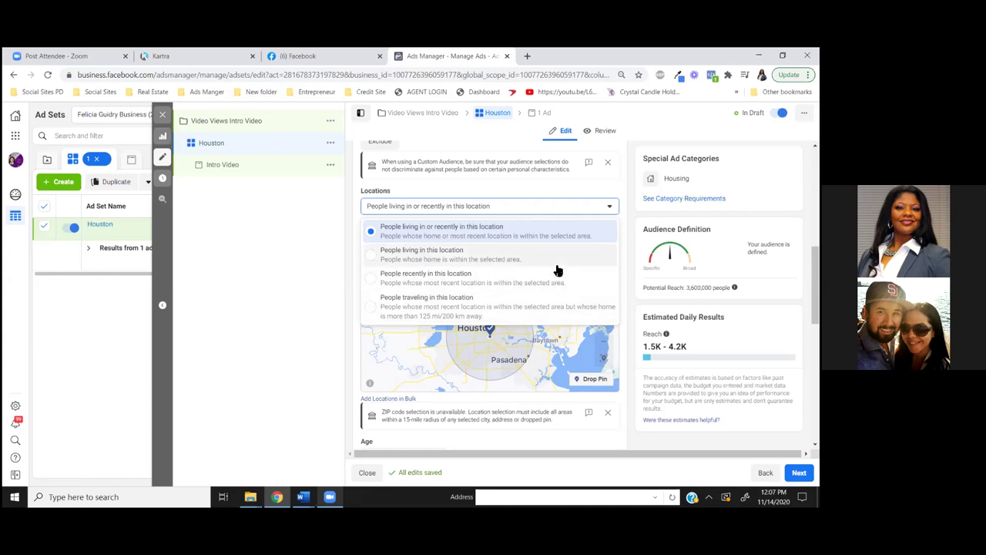
{"action": "left_click", "coordinate": [370, 255]}
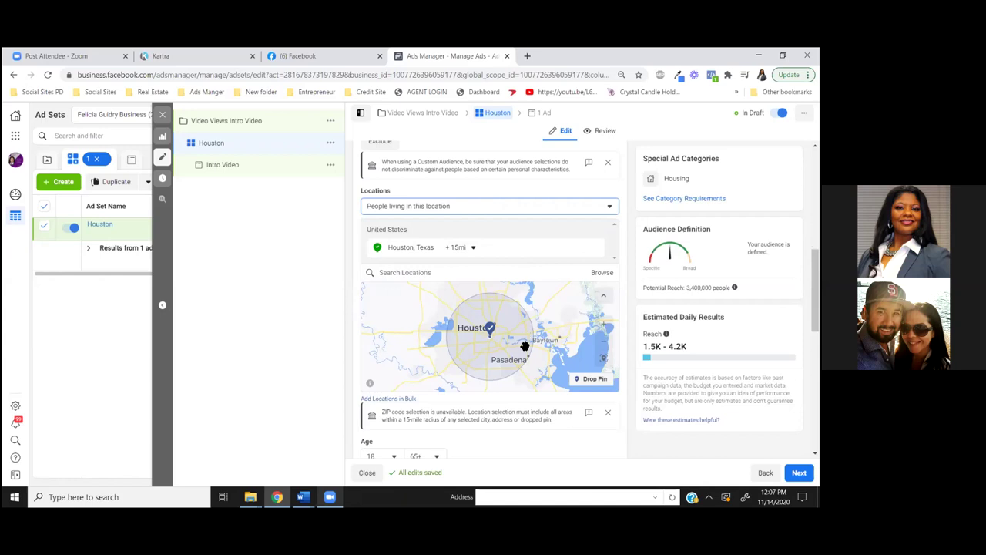
{"action": "scroll", "coordinate": [530, 302], "scroll_direction": "up", "scroll_amount": 5}
{"action": "scroll", "coordinate": [546, 306], "scroll_direction": "down", "scroll_amount": 5}
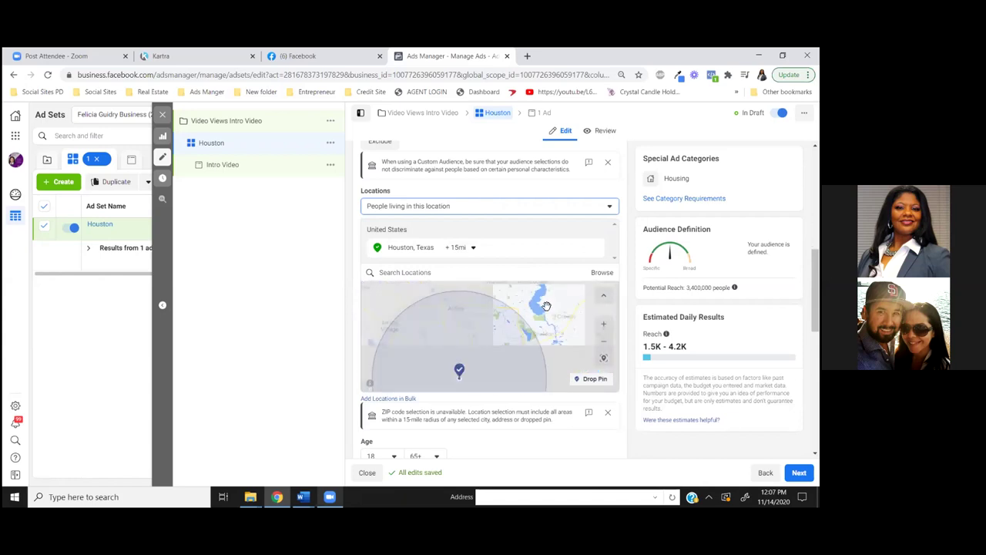
{"action": "scroll", "coordinate": [512, 313], "scroll_direction": "down", "scroll_amount": 1}
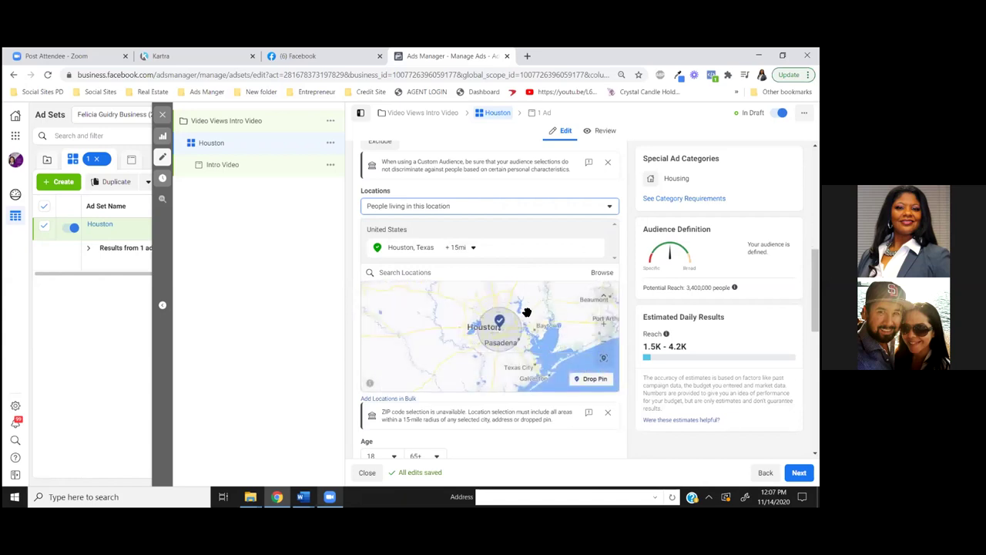
{"action": "scroll", "coordinate": [527, 312], "scroll_direction": "up", "scroll_amount": 2}
{"action": "scroll", "coordinate": [532, 320], "scroll_direction": "down", "scroll_amount": 4}
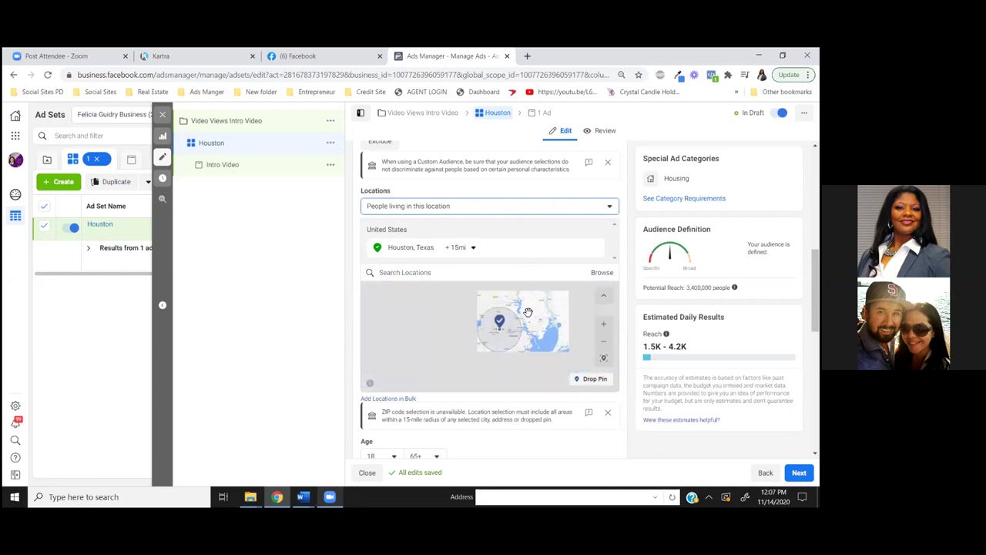
{"action": "scroll", "coordinate": [536, 331], "scroll_direction": "up", "scroll_amount": 2}
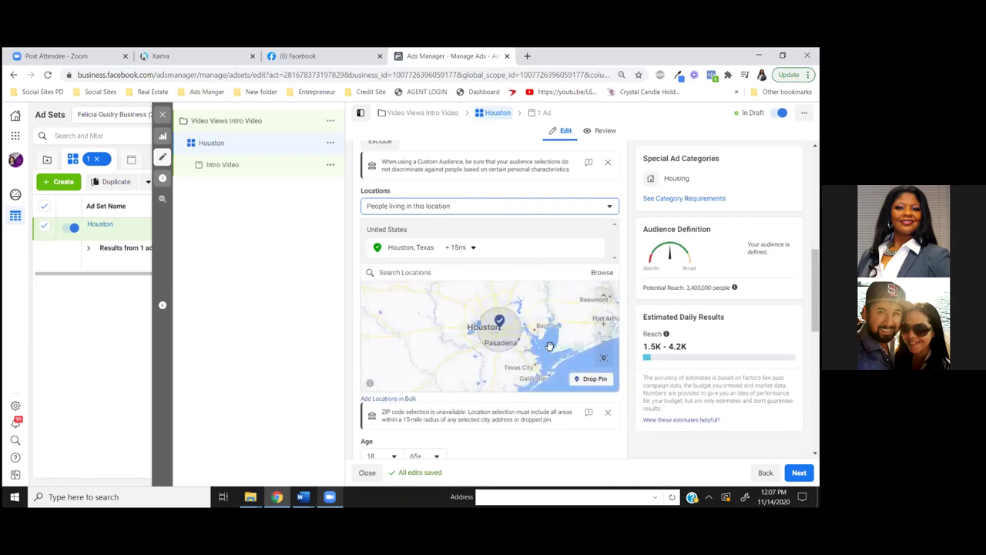
{"action": "scroll", "coordinate": [562, 454], "scroll_direction": "down", "scroll_amount": 1}
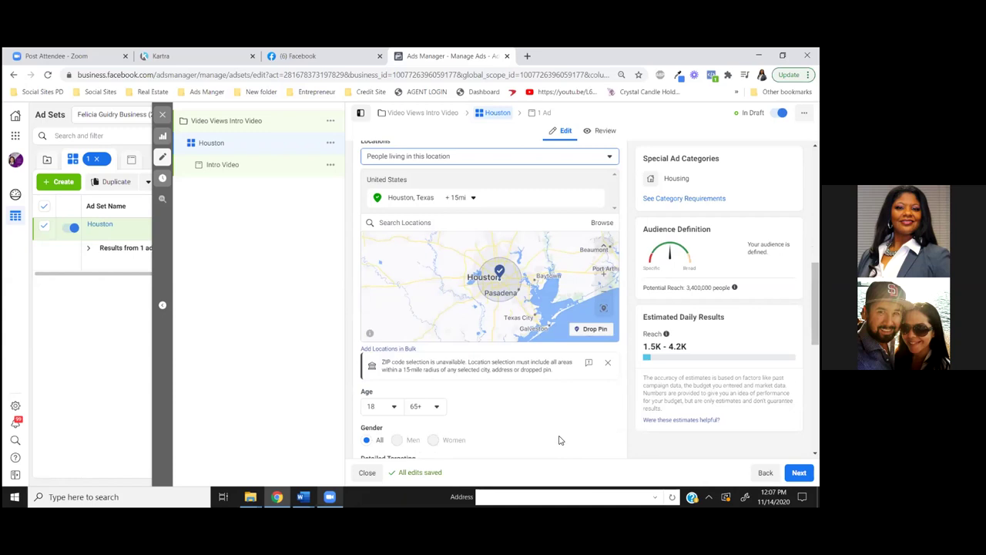
{"action": "scroll", "coordinate": [560, 438], "scroll_direction": "down", "scroll_amount": 1}
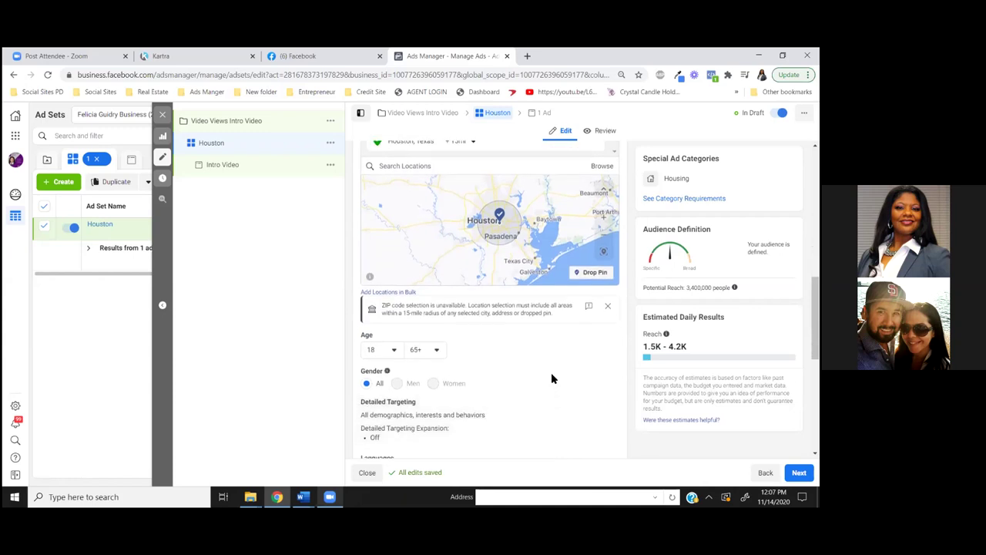
{"action": "scroll", "coordinate": [551, 379], "scroll_direction": "down", "scroll_amount": 2}
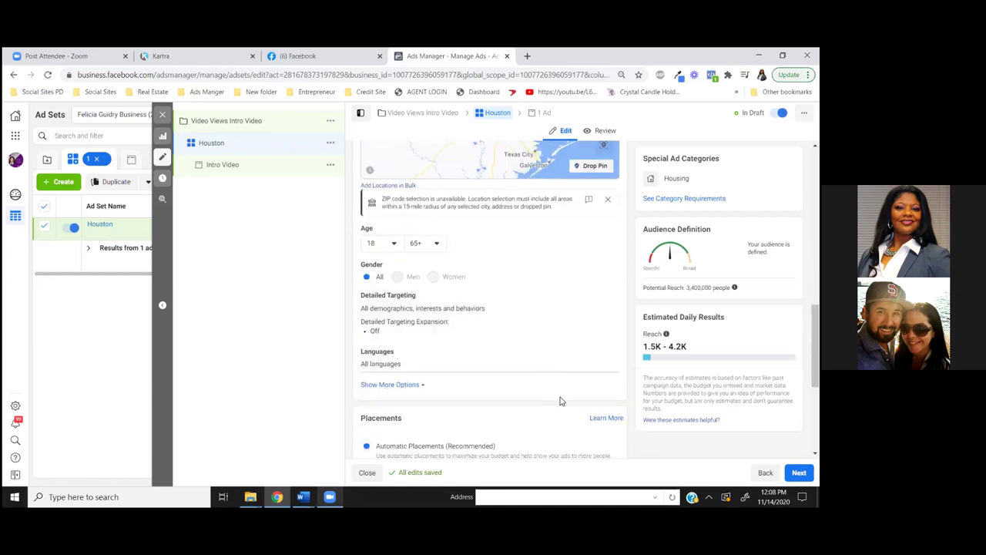
{"action": "scroll", "coordinate": [560, 401], "scroll_direction": "down", "scroll_amount": 1}
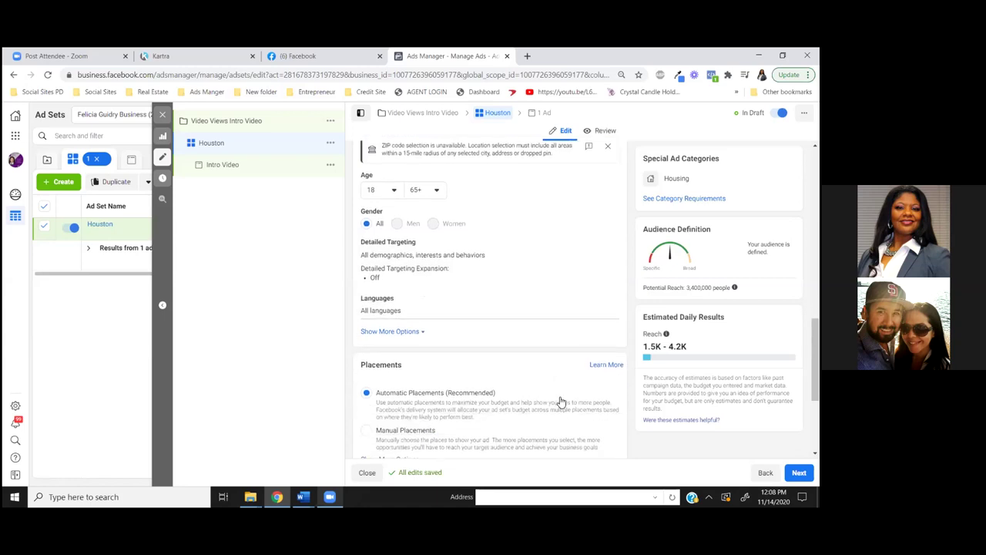
{"action": "scroll", "coordinate": [561, 401], "scroll_direction": "down", "scroll_amount": 1}
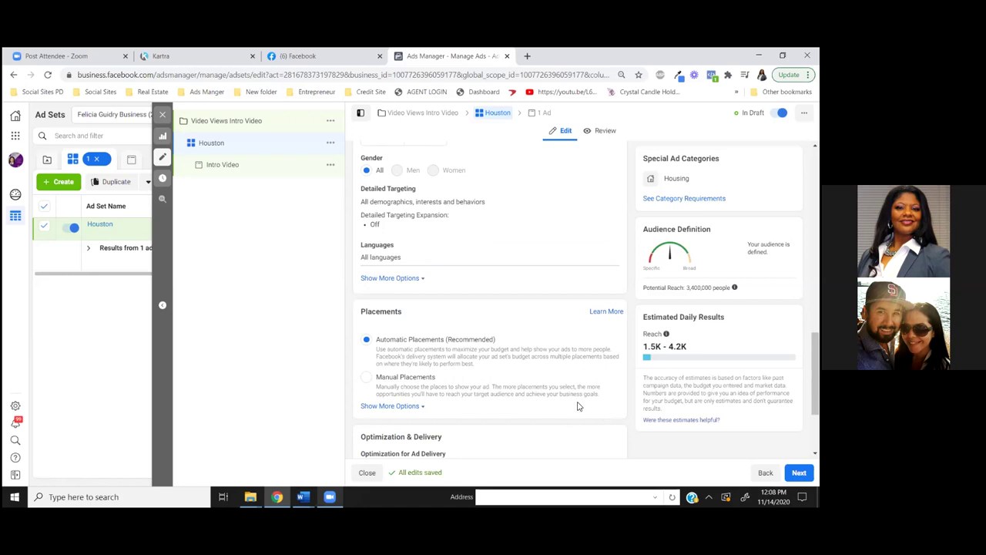
{"action": "scroll", "coordinate": [576, 402], "scroll_direction": "up", "scroll_amount": 2}
{"action": "scroll", "coordinate": [561, 392], "scroll_direction": "up", "scroll_amount": 6}
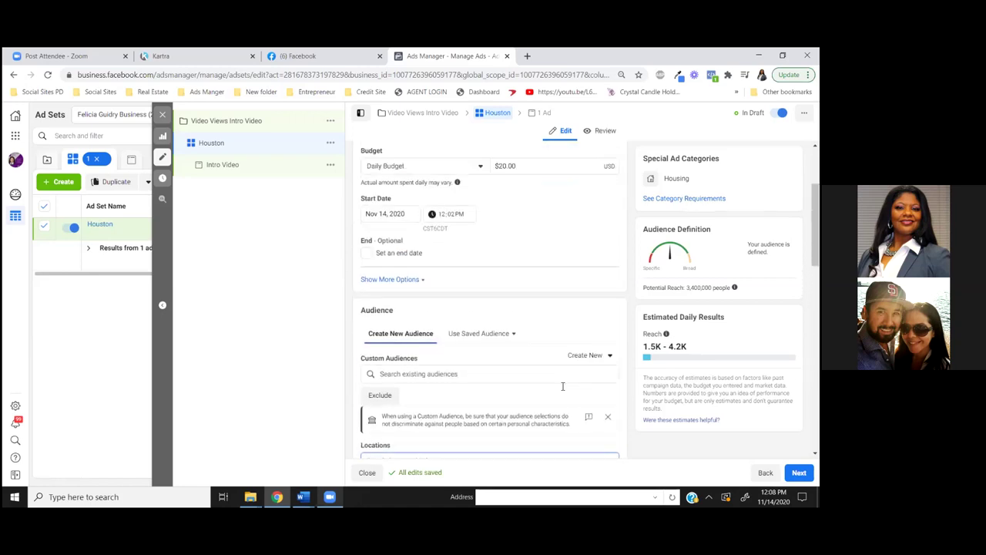
{"action": "scroll", "coordinate": [562, 386], "scroll_direction": "up", "scroll_amount": 1}
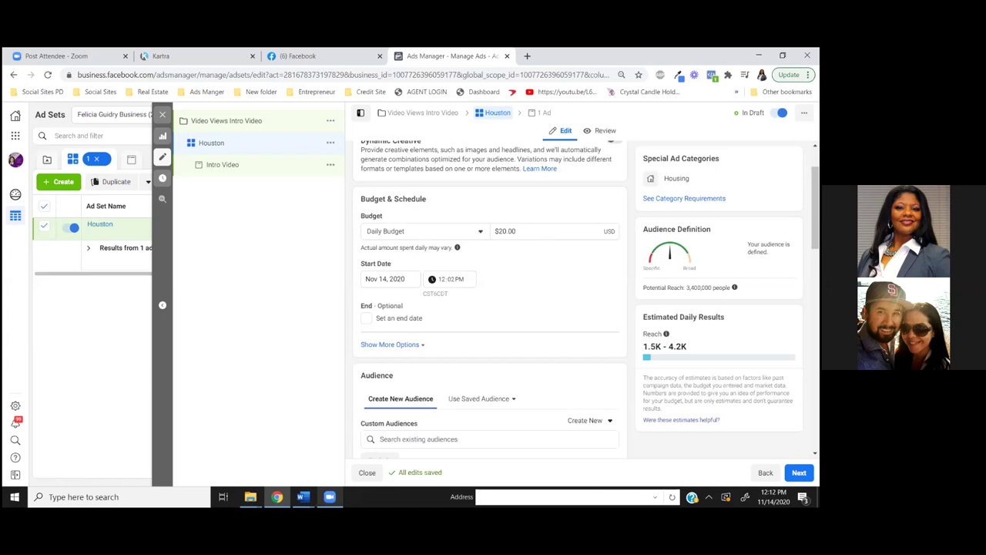
Switch the Houston ad set to a Lifetime Budget of $100.00
{"action": "left_click", "coordinate": [478, 233]}
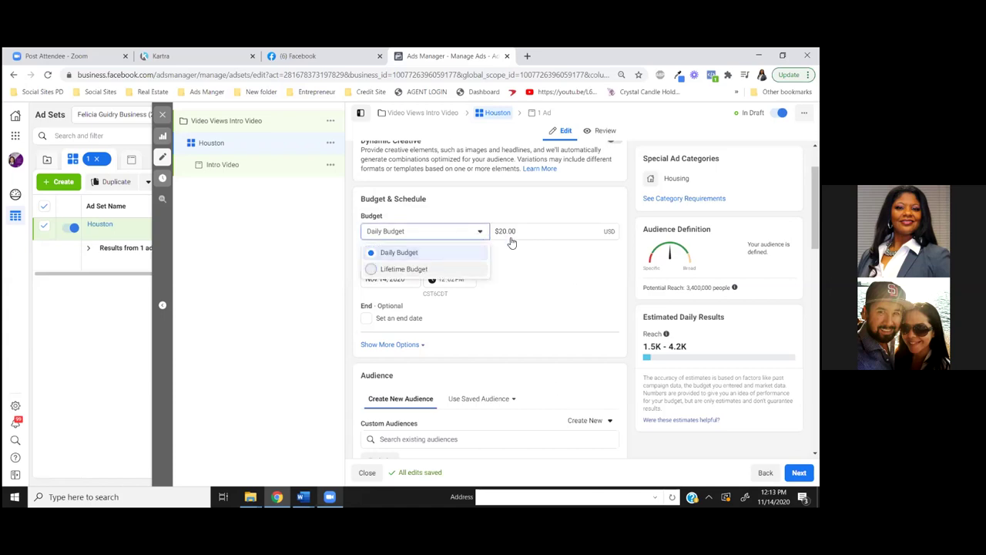
{"action": "key", "text": "Return"}
{"action": "left_click", "coordinate": [503, 235]}
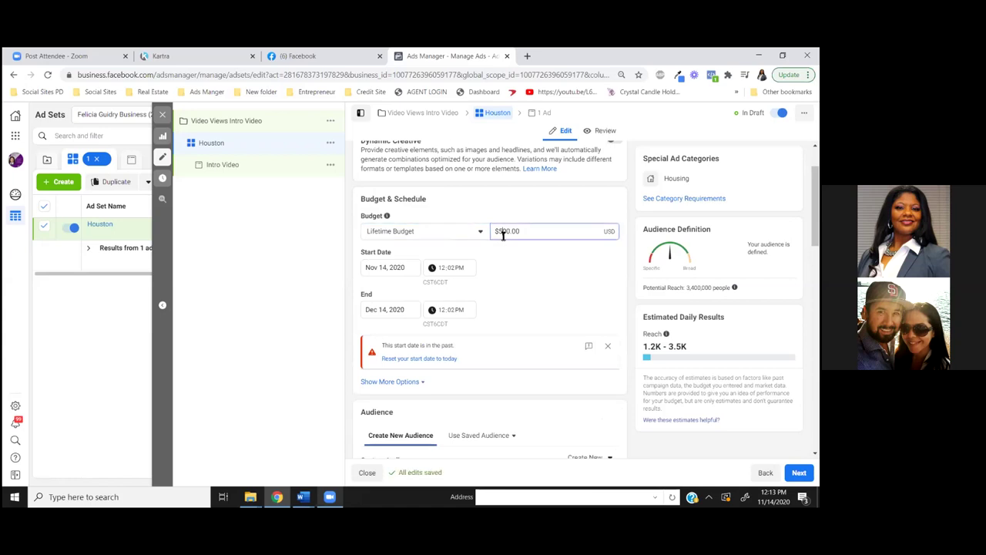
{"action": "key", "text": "BackSpace"}
{"action": "type", "text": "1"}
Set the ad set's start to Nov 15, 2020 at 6:00 AM
{"action": "left_click", "coordinate": [385, 268]}
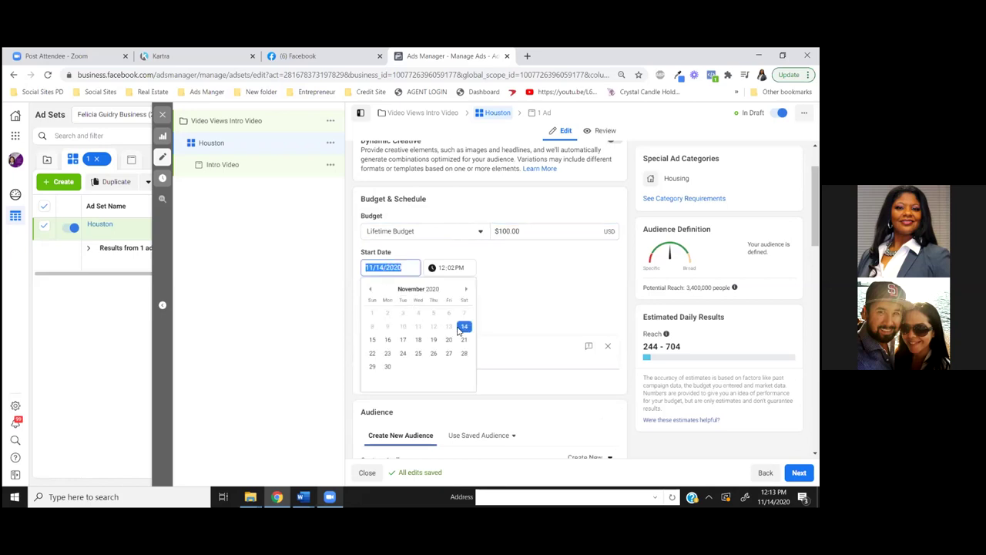
{"action": "left_click", "coordinate": [373, 340]}
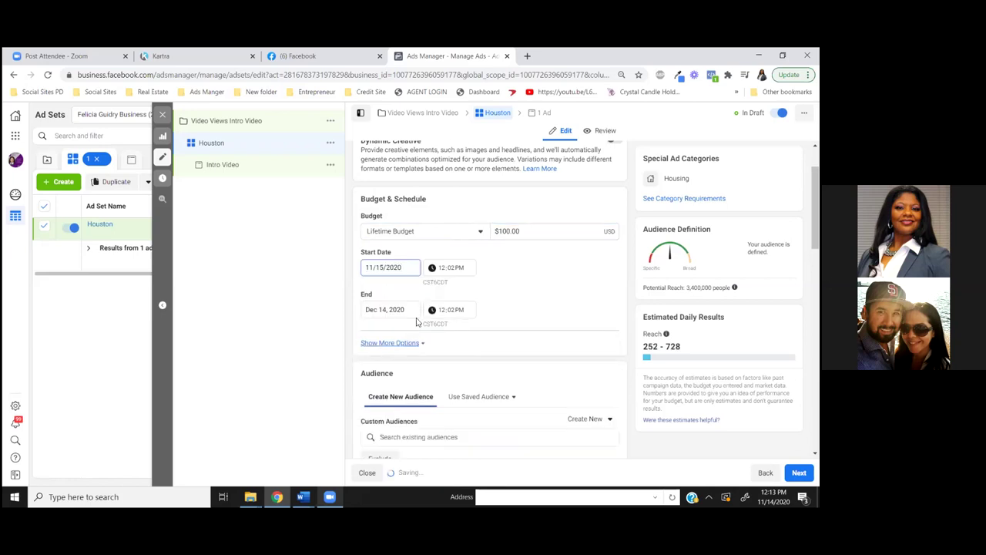
{"action": "left_click", "coordinate": [441, 269]}
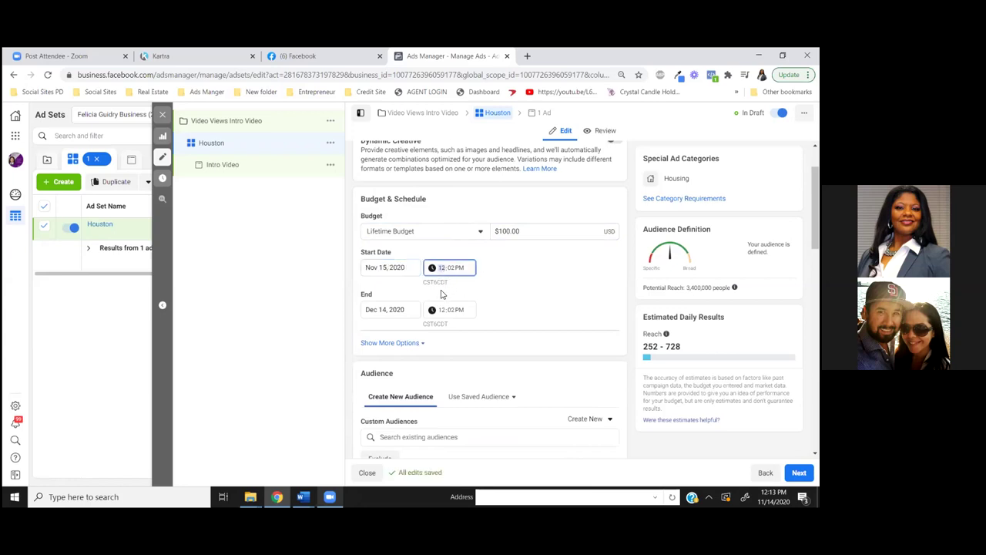
{"action": "type", "text": "6"}
{"action": "left_click", "coordinate": [454, 275]}
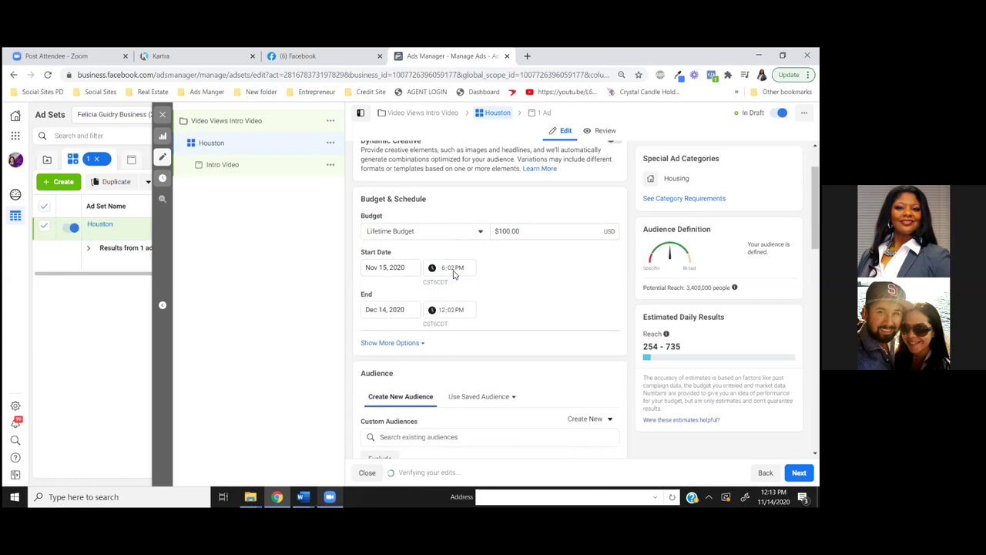
{"action": "left_click", "coordinate": [453, 273]}
{"action": "type", "text": "00"}
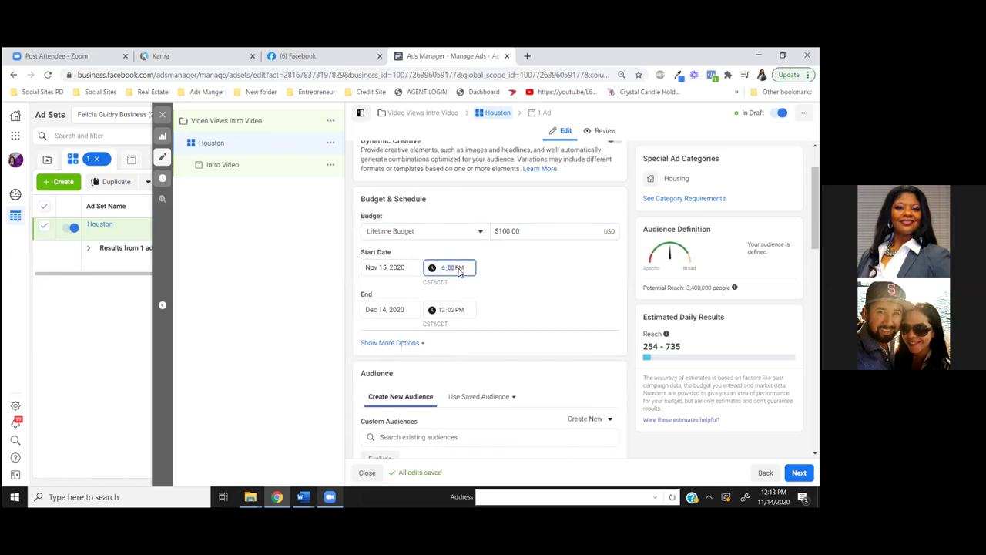
{"action": "left_click", "coordinate": [458, 268]}
{"action": "key", "text": "Down"}
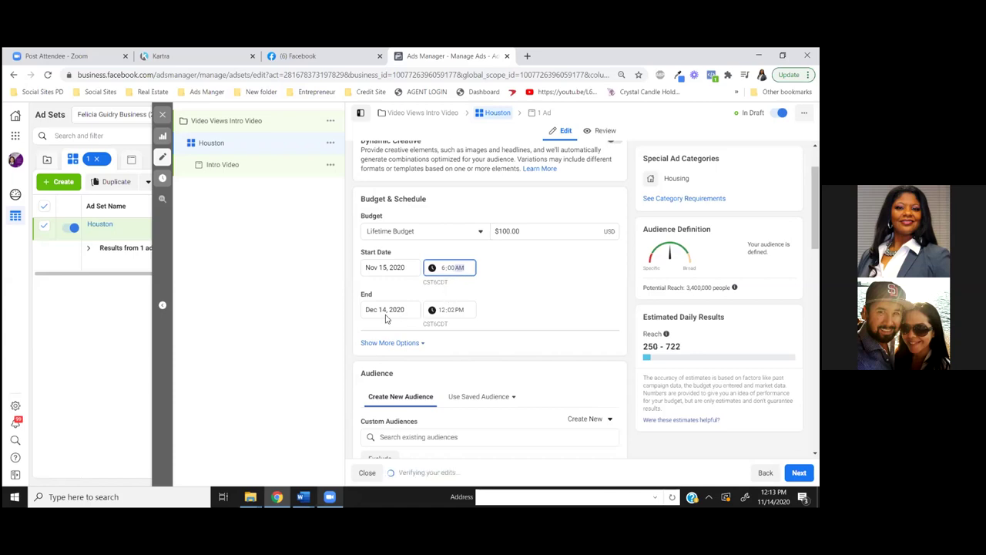
Set the ad set's end to Dec 15, 2020 at 6:00 AM
{"action": "left_click", "coordinate": [383, 310]}
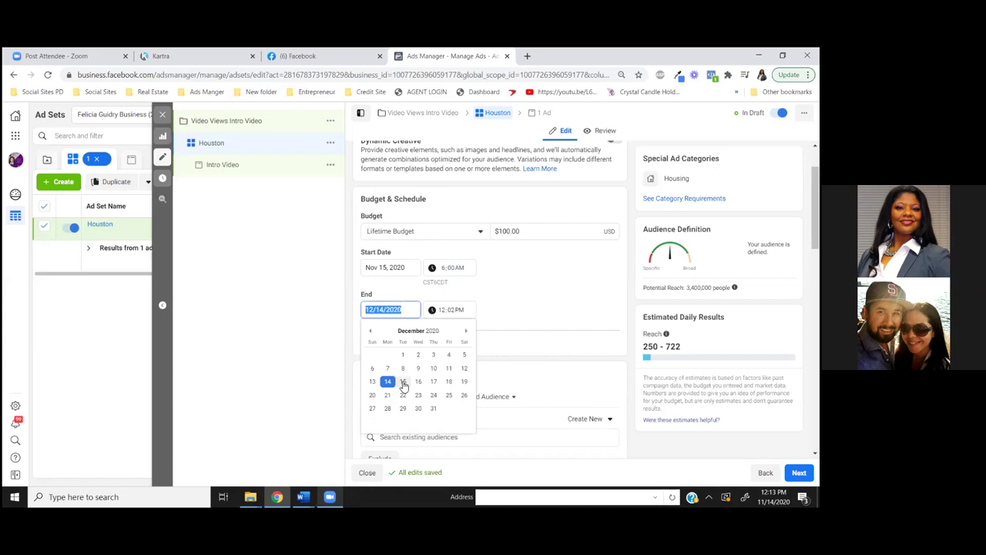
{"action": "left_click", "coordinate": [402, 382]}
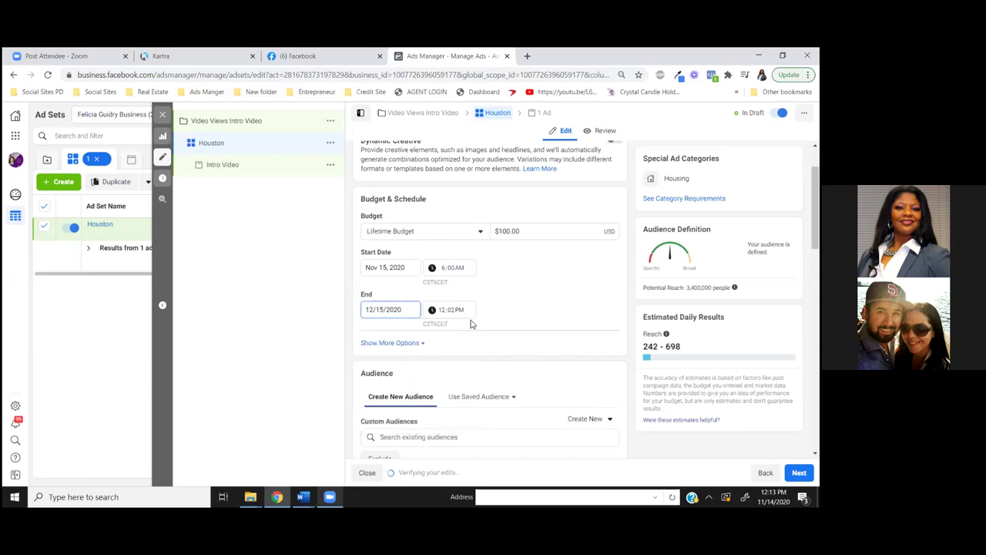
{"action": "left_click", "coordinate": [443, 313]}
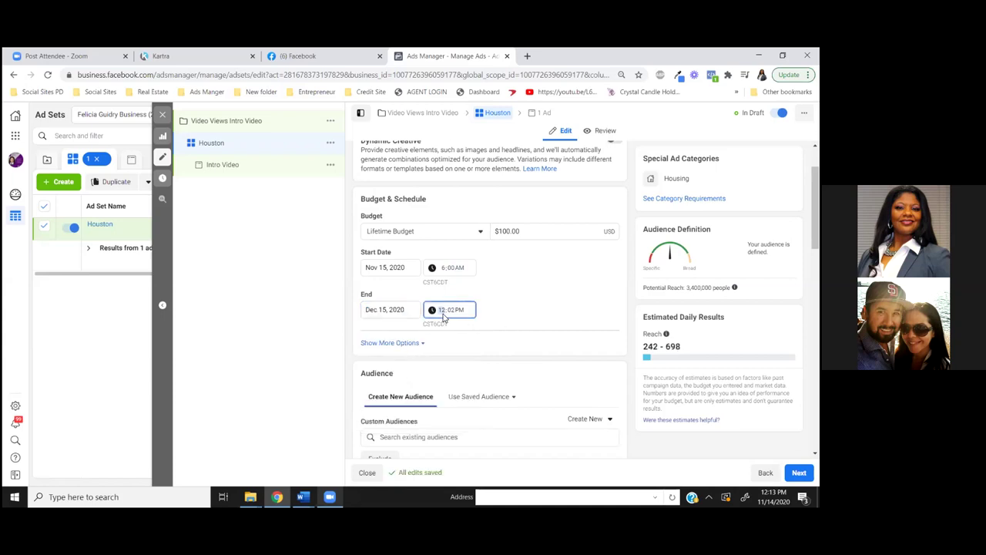
{"action": "type", "text": "6:20"}
{"action": "left_click", "coordinate": [463, 312]}
{"action": "key", "text": "a"}
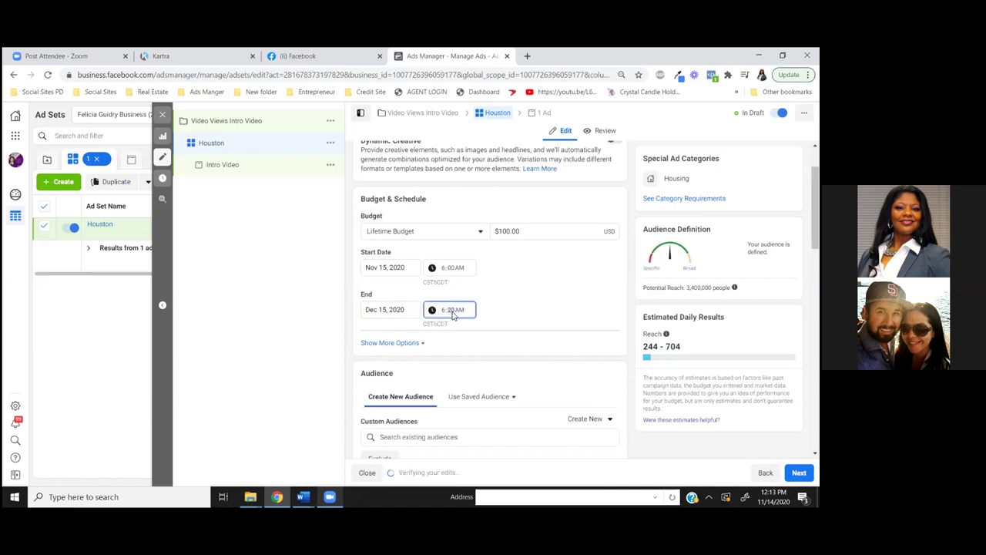
{"action": "left_click", "coordinate": [524, 321]}
Open Detailed Targeting below Locations and focus its demographics, interests or behaviors search box
{"action": "scroll", "coordinate": [519, 320], "scroll_direction": "up", "scroll_amount": 2}
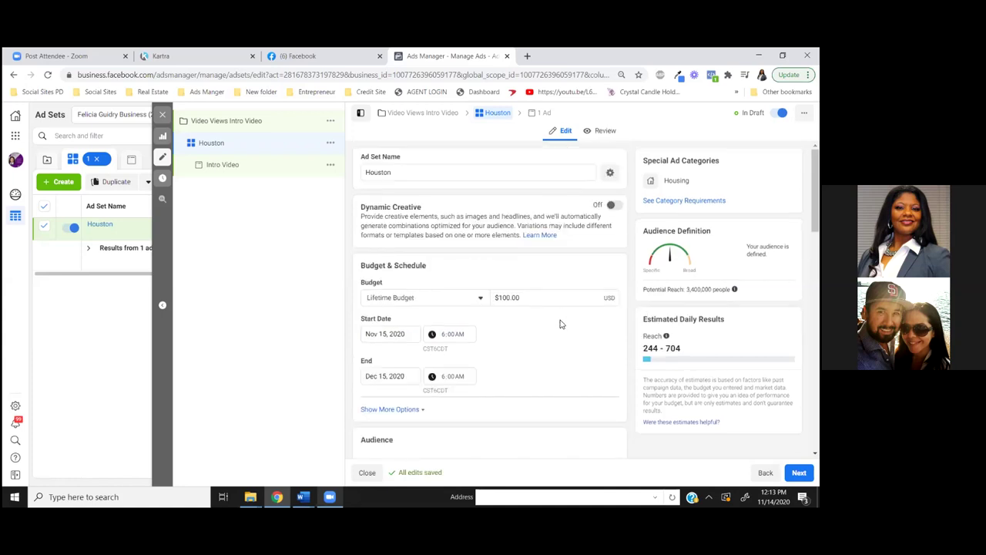
{"action": "scroll", "coordinate": [569, 353], "scroll_direction": "down", "scroll_amount": 5}
{"action": "scroll", "coordinate": [570, 358], "scroll_direction": "down", "scroll_amount": 2}
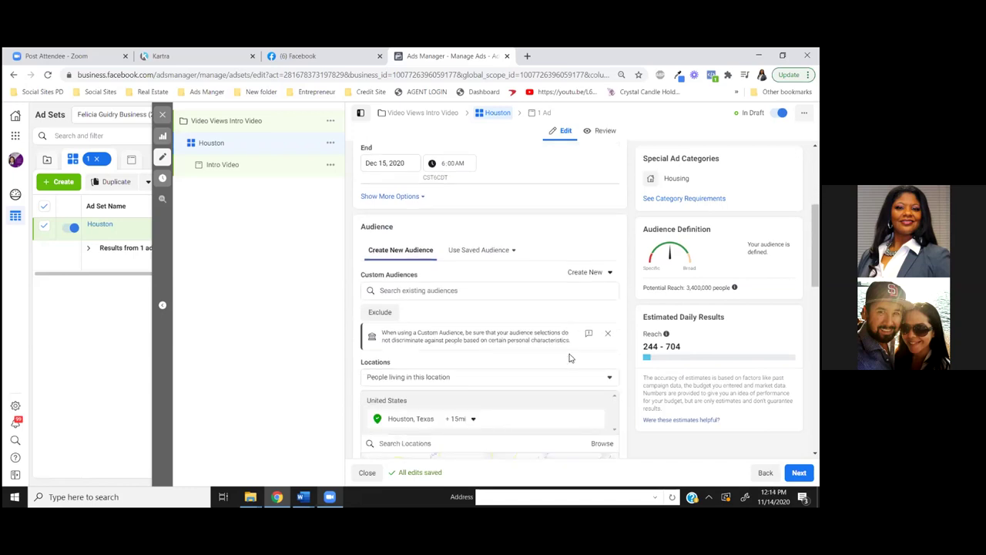
{"action": "scroll", "coordinate": [571, 358], "scroll_direction": "down", "scroll_amount": 2}
{"action": "scroll", "coordinate": [570, 357], "scroll_direction": "down", "scroll_amount": 2}
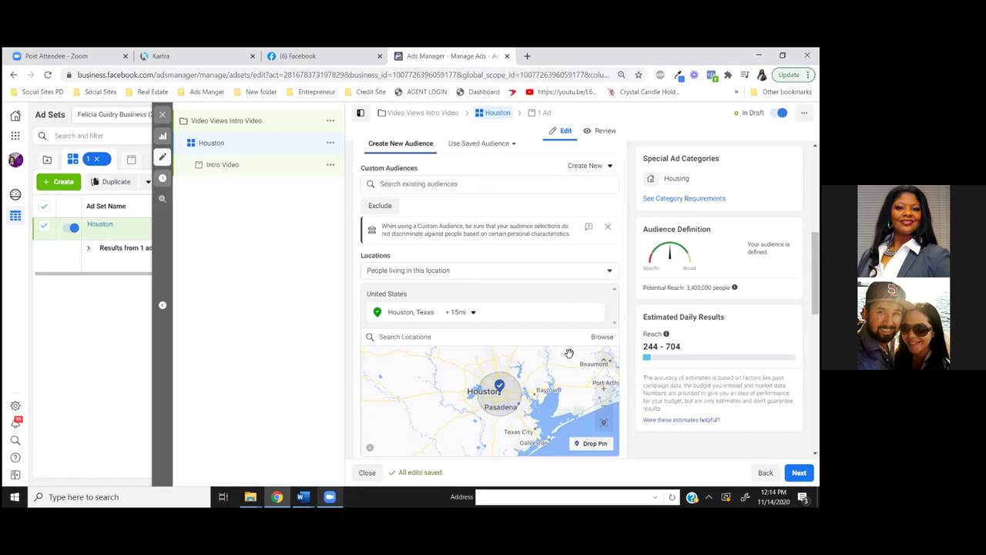
{"action": "scroll", "coordinate": [569, 353], "scroll_direction": "down", "scroll_amount": 2}
{"action": "scroll", "coordinate": [570, 352], "scroll_direction": "up", "scroll_amount": 2}
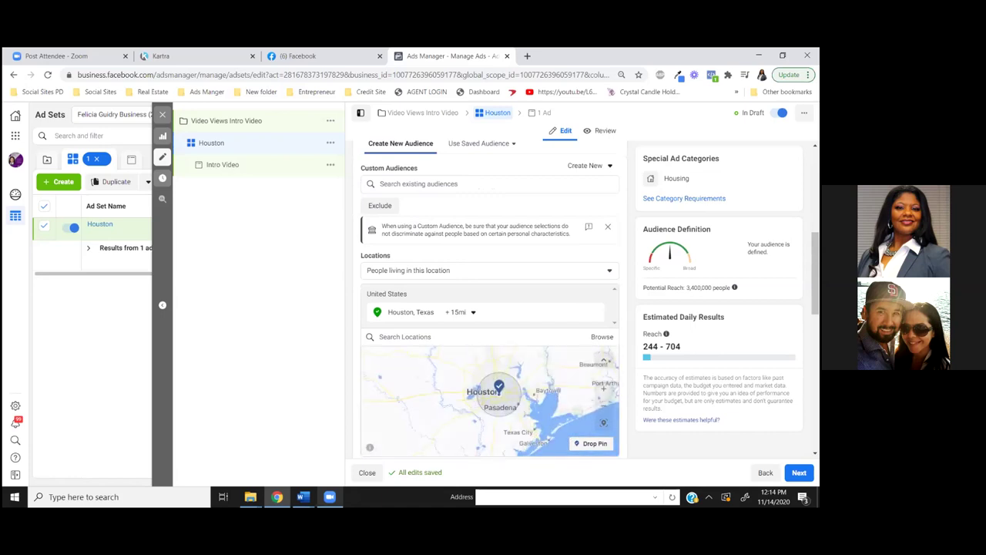
{"action": "left_click_drag", "start_coordinate": [815, 273], "coordinate": [815, 325]}
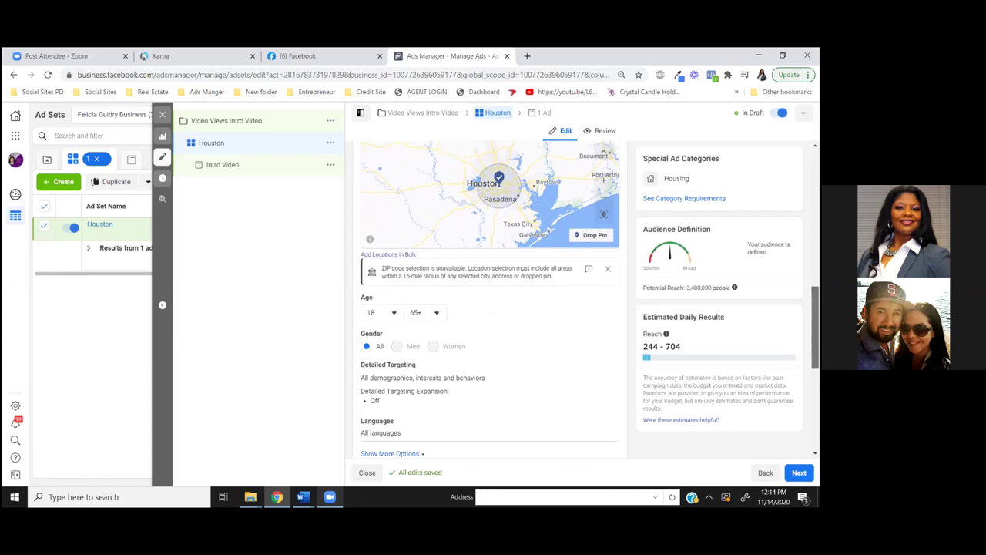
{"action": "left_click_drag", "start_coordinate": [816, 325], "coordinate": [815, 332]}
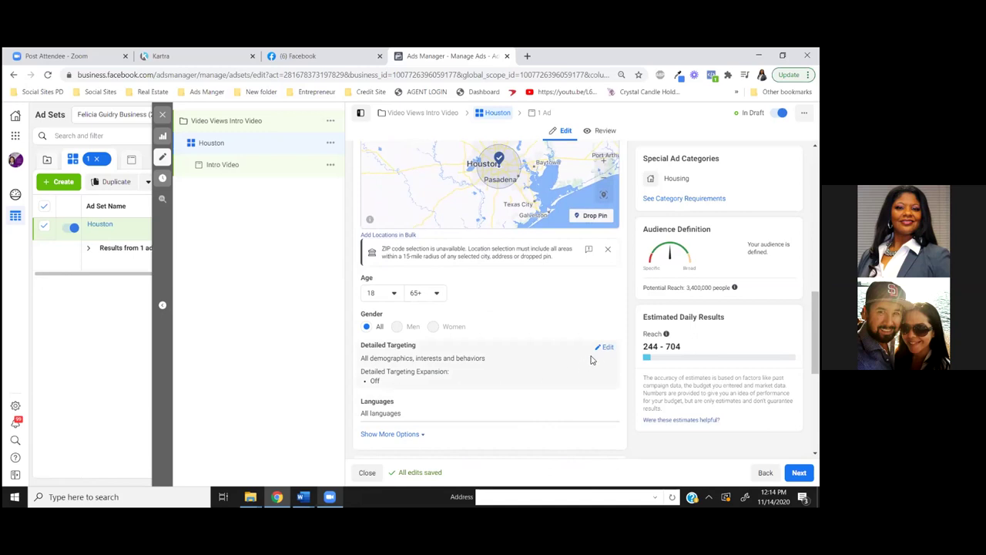
{"action": "left_click", "coordinate": [607, 348]}
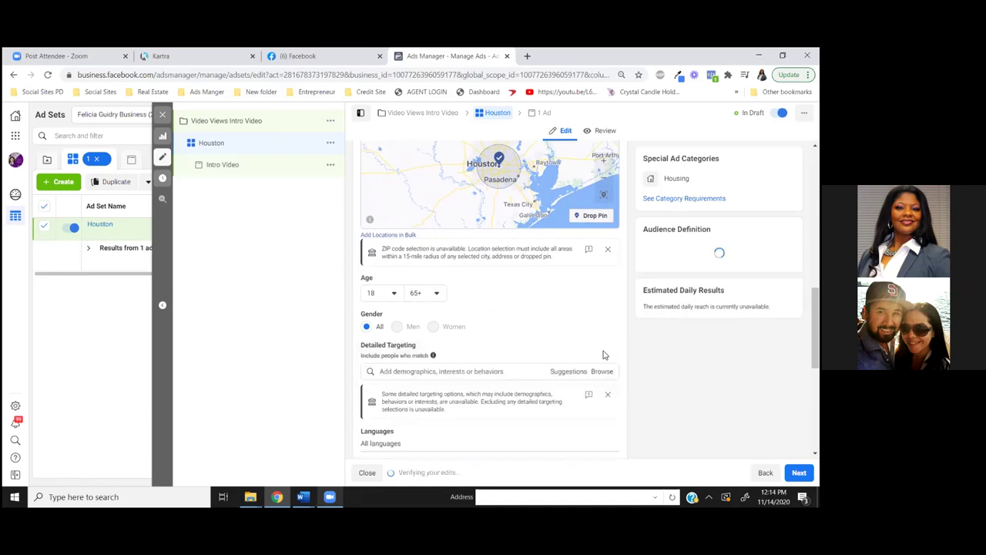
{"action": "scroll", "coordinate": [607, 352], "scroll_direction": "down", "scroll_amount": 1}
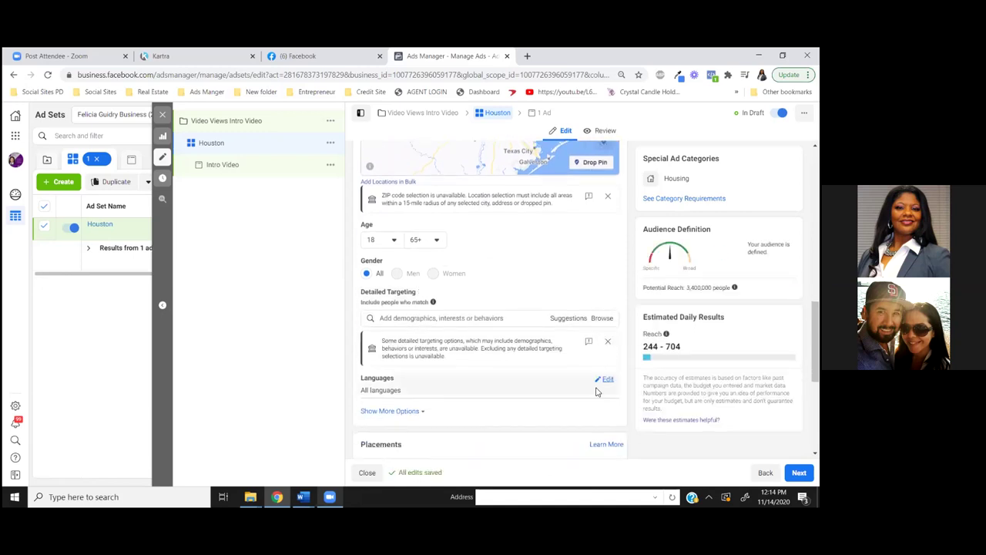
{"action": "scroll", "coordinate": [596, 391], "scroll_direction": "down", "scroll_amount": 1}
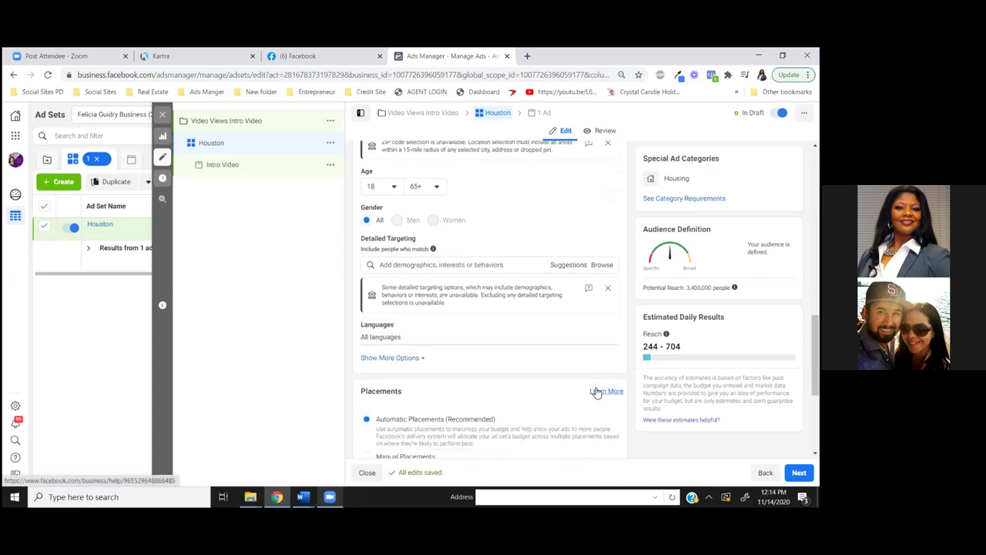
{"action": "left_click", "coordinate": [435, 267]}
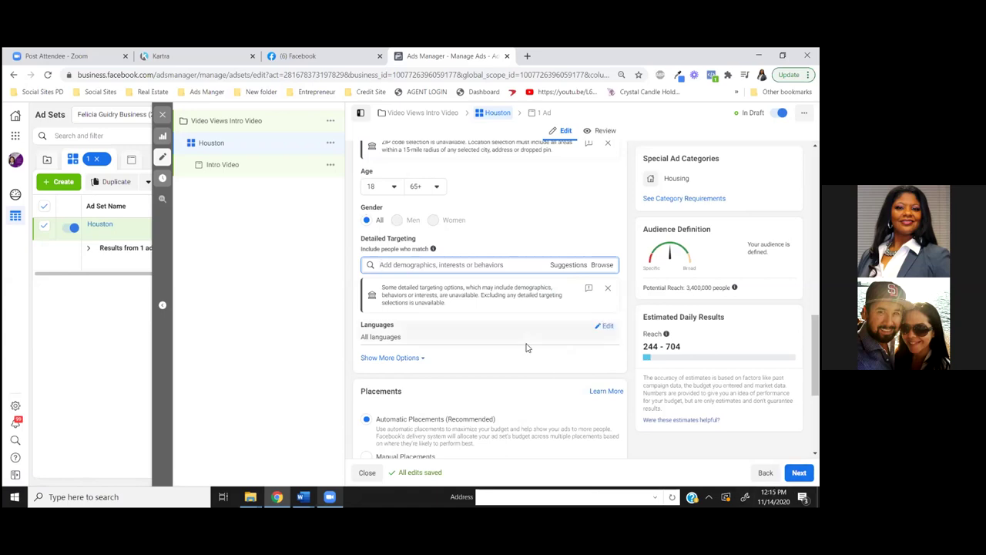
Search 'en' under Languages and select English (All) for the Houston ad set
{"action": "left_click", "coordinate": [607, 327]}
{"action": "left_click", "coordinate": [420, 340]}
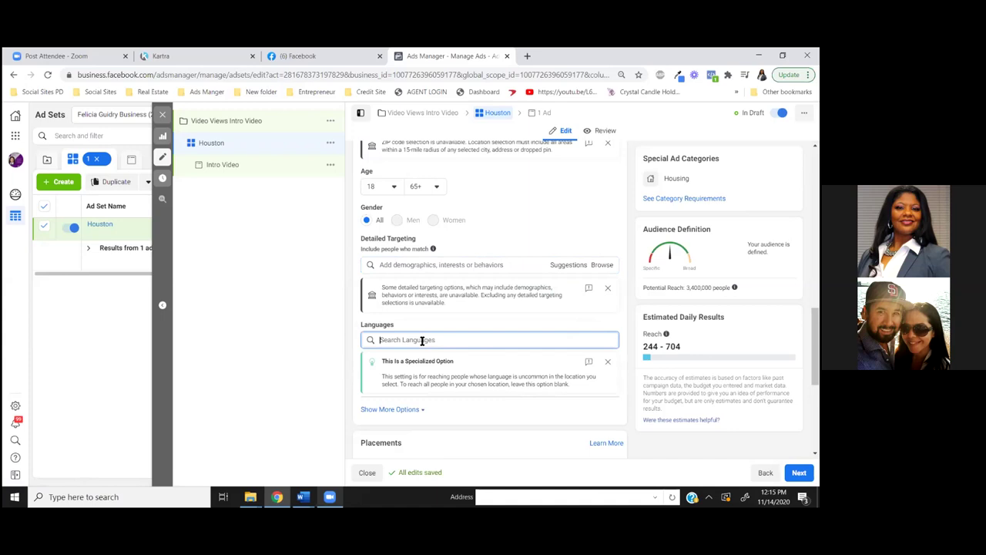
{"action": "type", "text": "en"}
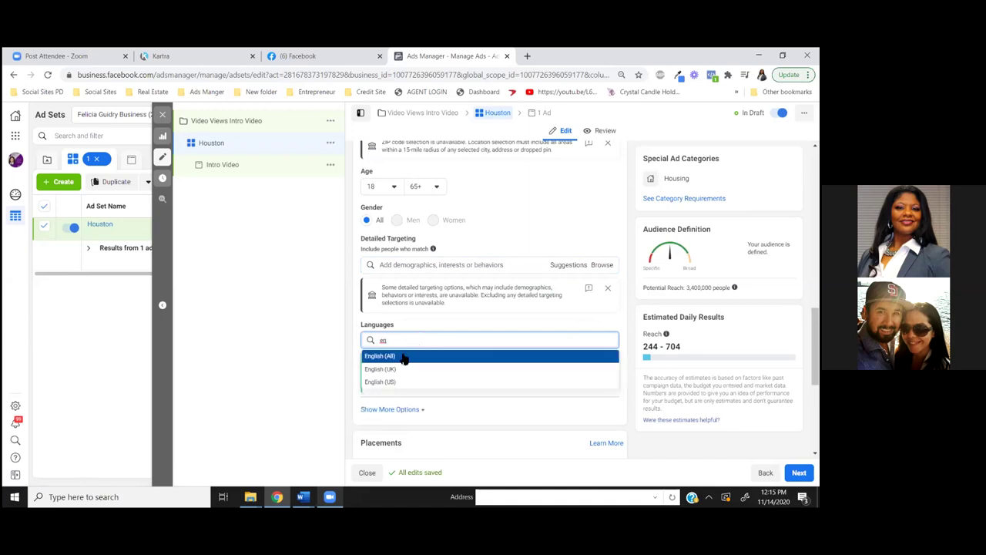
{"action": "left_click", "coordinate": [403, 358]}
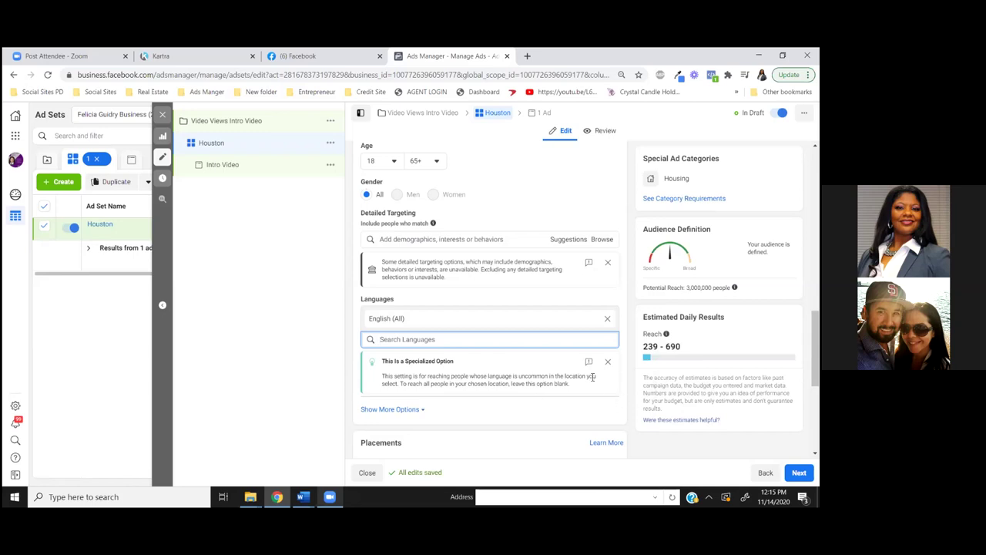
Scroll through the Houston ad set's Placements and Optimization sections
{"action": "scroll", "coordinate": [608, 393], "scroll_direction": "down", "scroll_amount": 2}
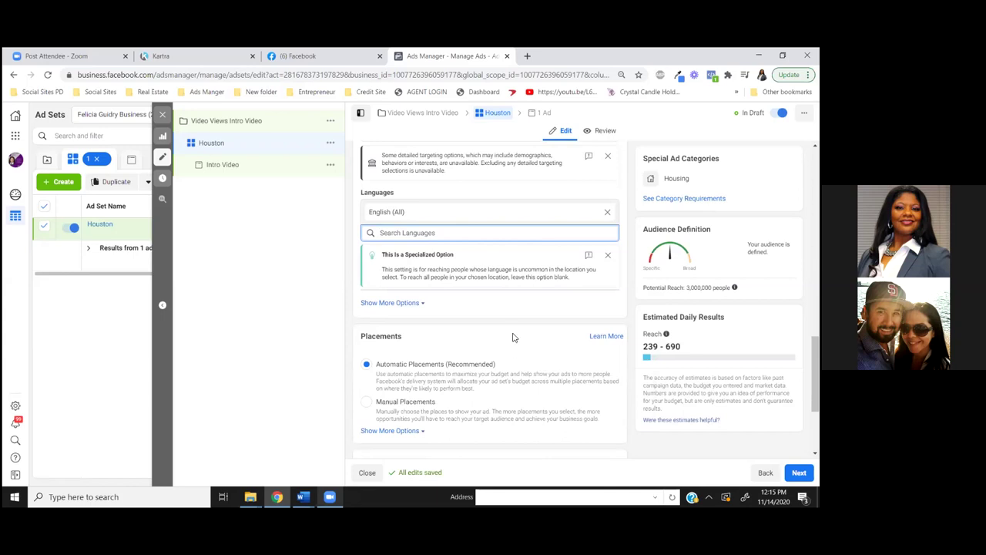
{"action": "scroll", "coordinate": [528, 370], "scroll_direction": "down", "scroll_amount": 1}
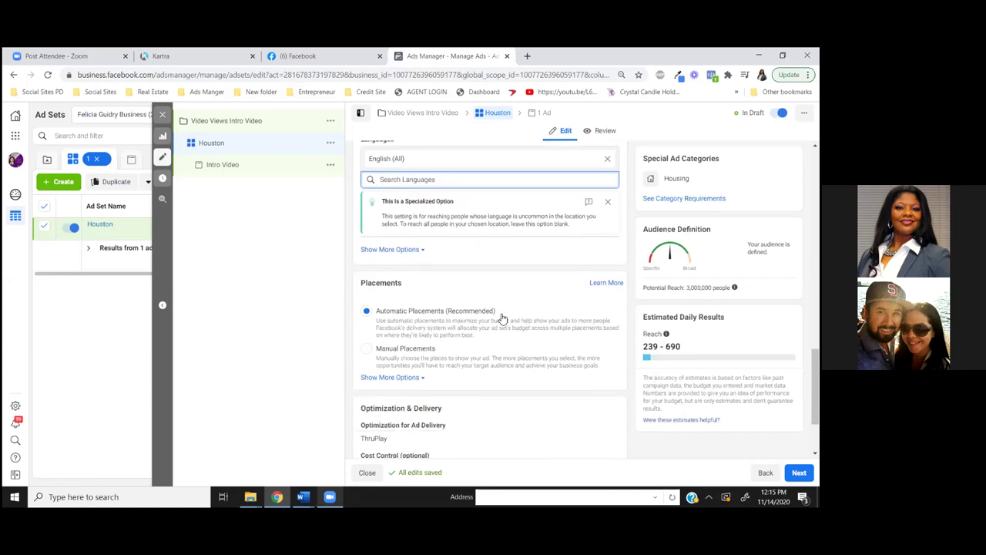
{"action": "scroll", "coordinate": [521, 363], "scroll_direction": "down", "scroll_amount": 2}
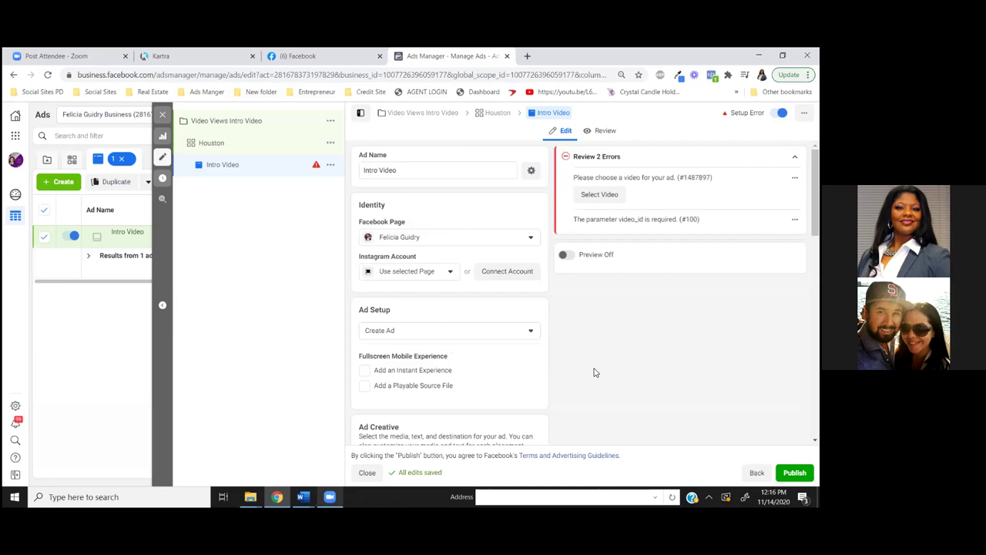
Change the Intro Video ad's setup from Create Ad to Use Existing Post
{"action": "left_click", "coordinate": [536, 333]}
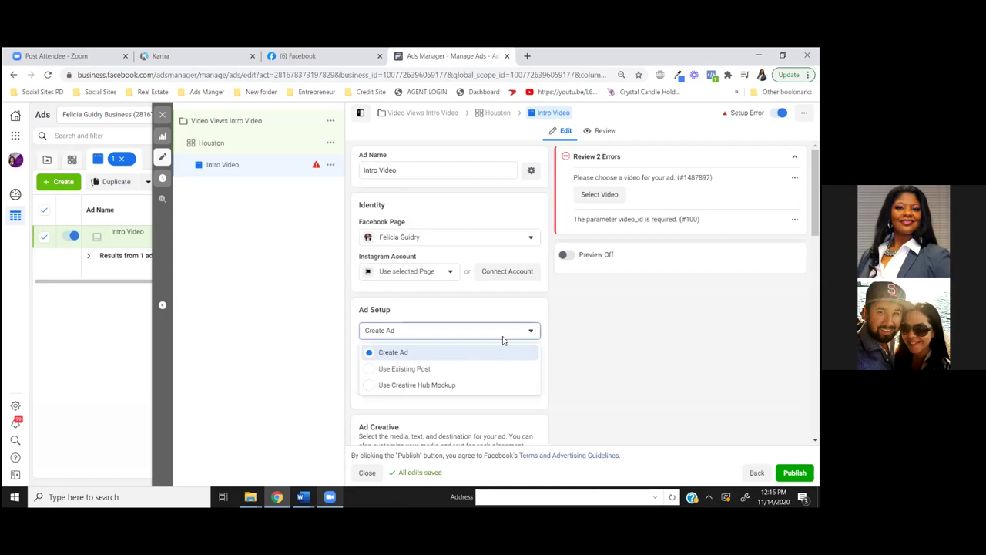
{"action": "left_click", "coordinate": [370, 369]}
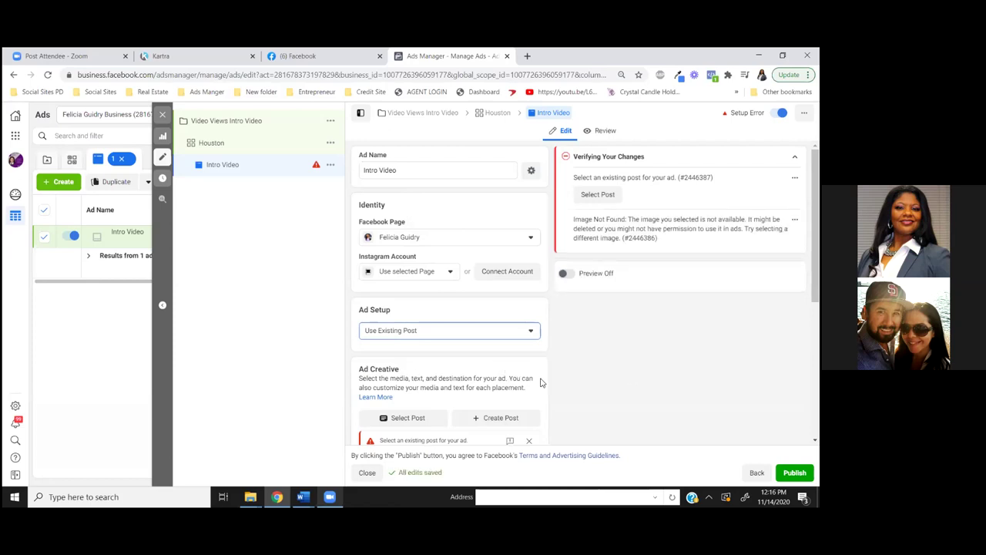
{"action": "left_click", "coordinate": [603, 194]}
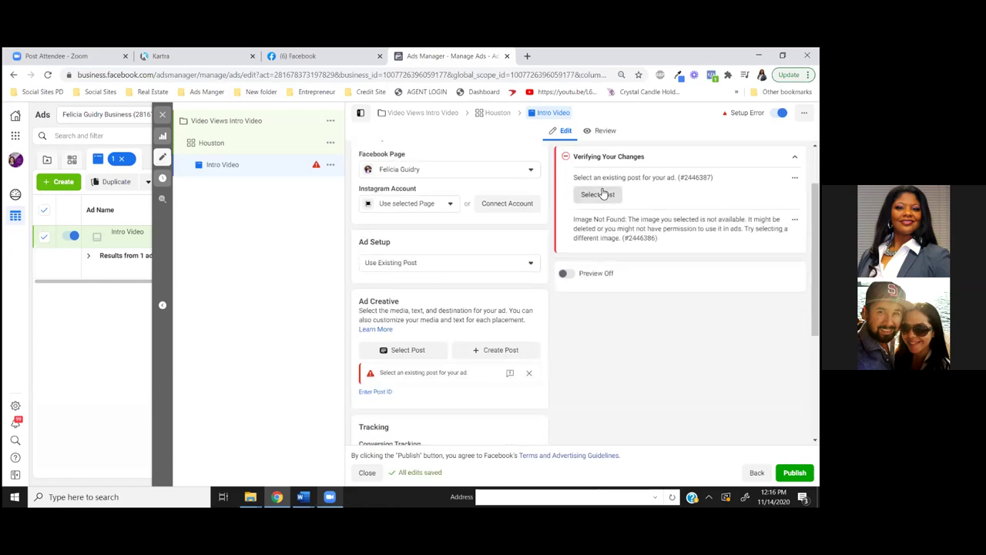
{"action": "scroll", "coordinate": [604, 194], "scroll_direction": "down", "scroll_amount": 3}
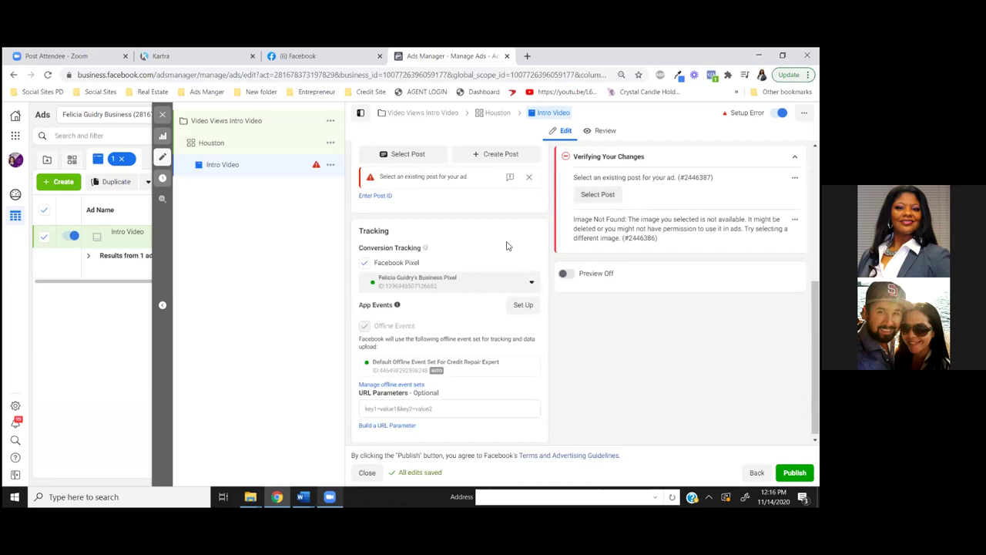
{"action": "scroll", "coordinate": [507, 244], "scroll_direction": "up", "scroll_amount": 2}
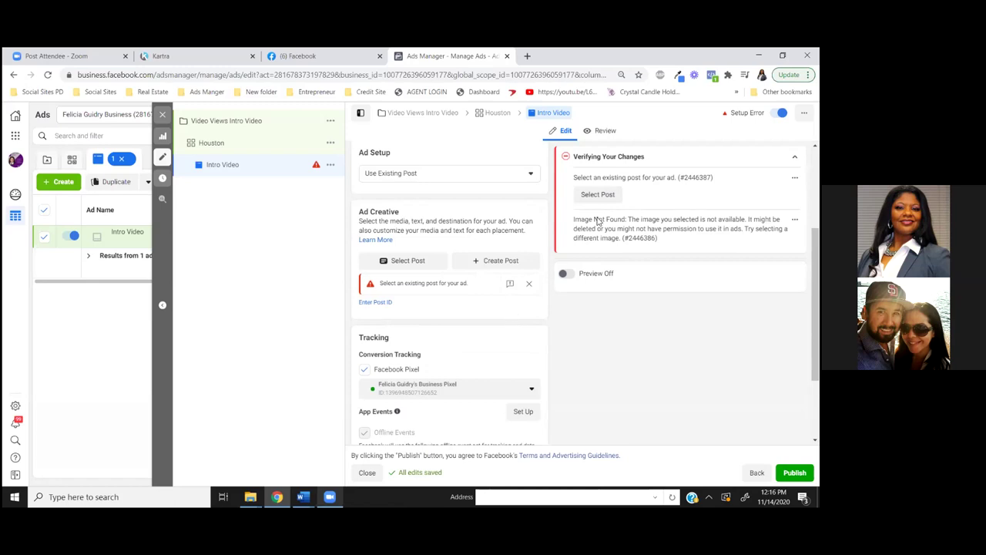
Select the Nov 14 'Servicing the Houston area…' post as the ad creative
{"action": "left_click", "coordinate": [406, 261]}
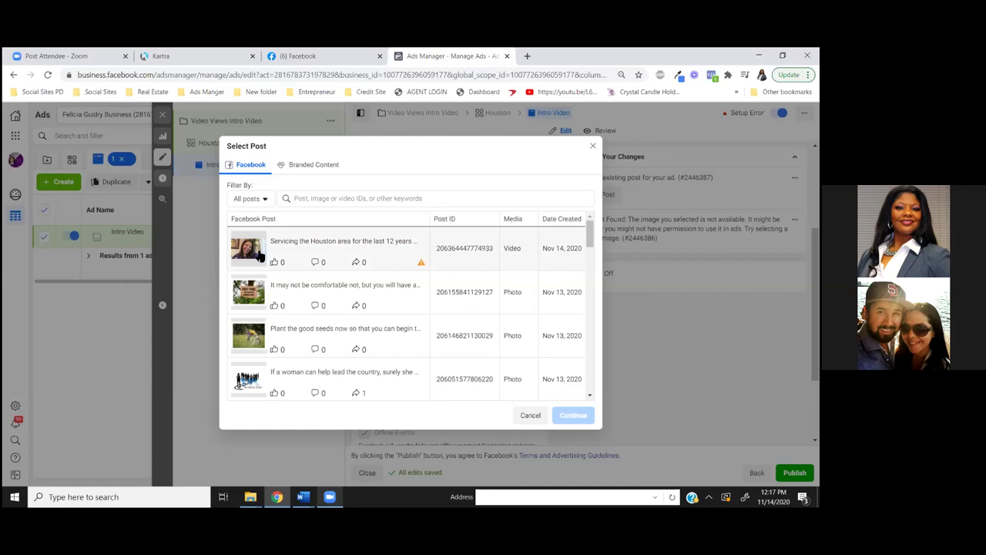
{"action": "left_click", "coordinate": [259, 256]}
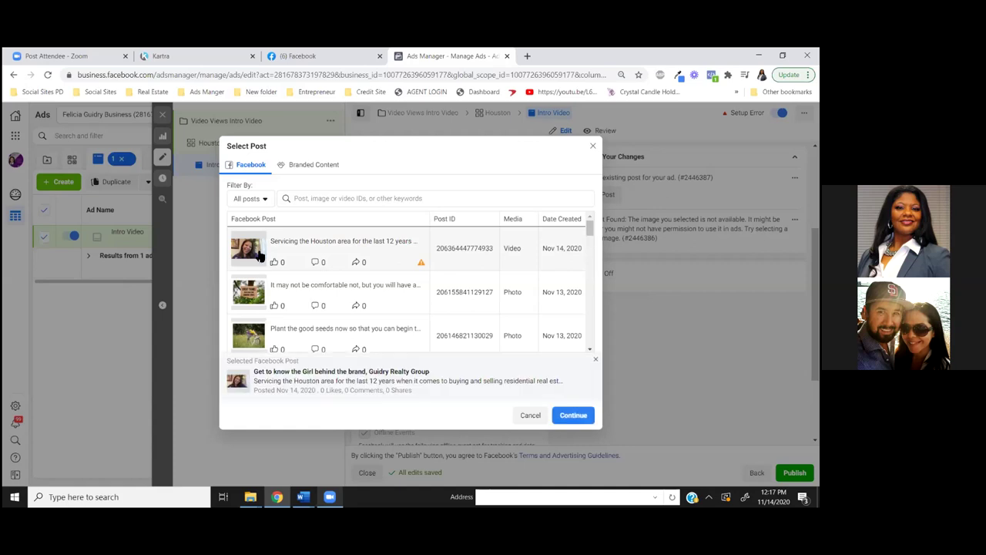
{"action": "left_click", "coordinate": [575, 417]}
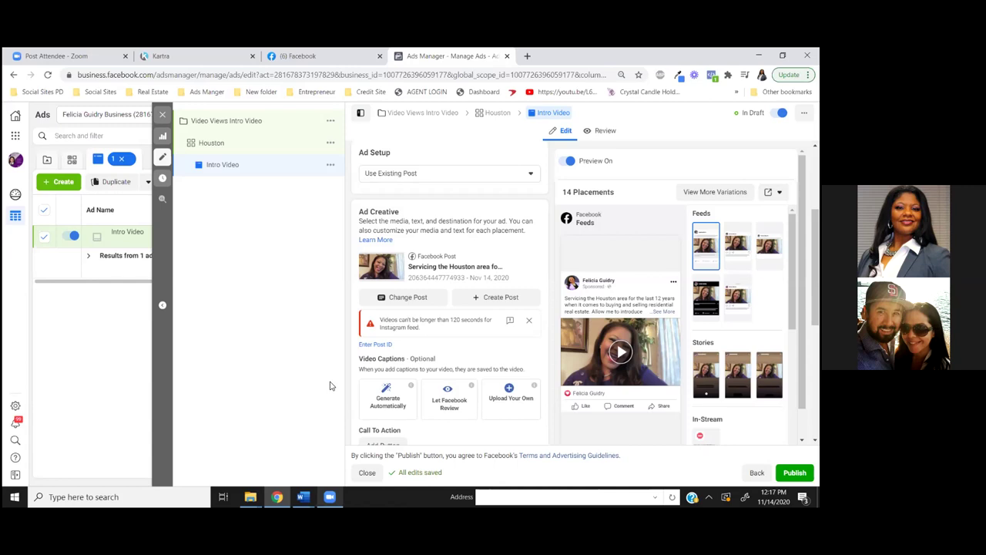
Copy the video ID digits from the end of the Facebook post's URL, then return to Ads Manager
{"action": "left_click", "coordinate": [309, 59]}
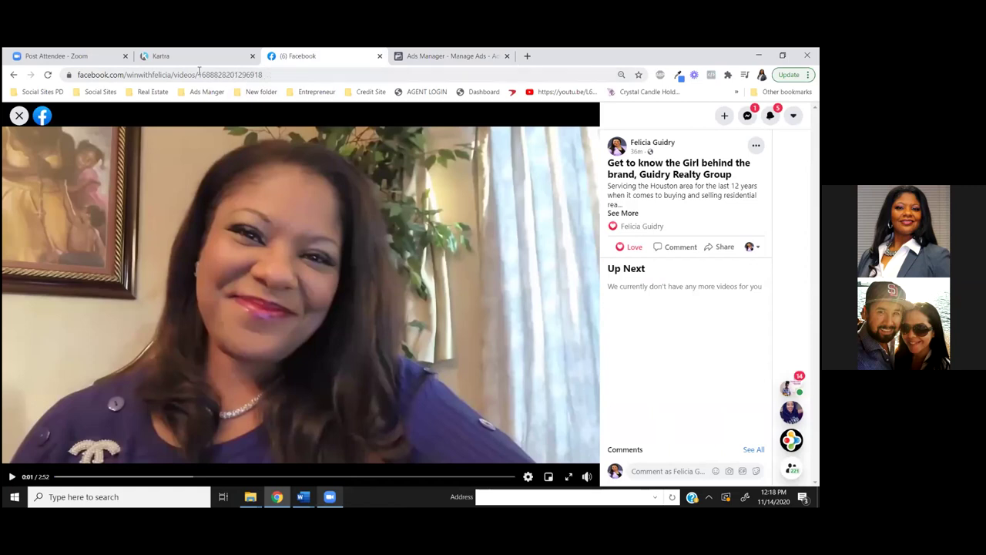
{"action": "left_click_drag", "start_coordinate": [269, 74], "coordinate": [199, 75]}
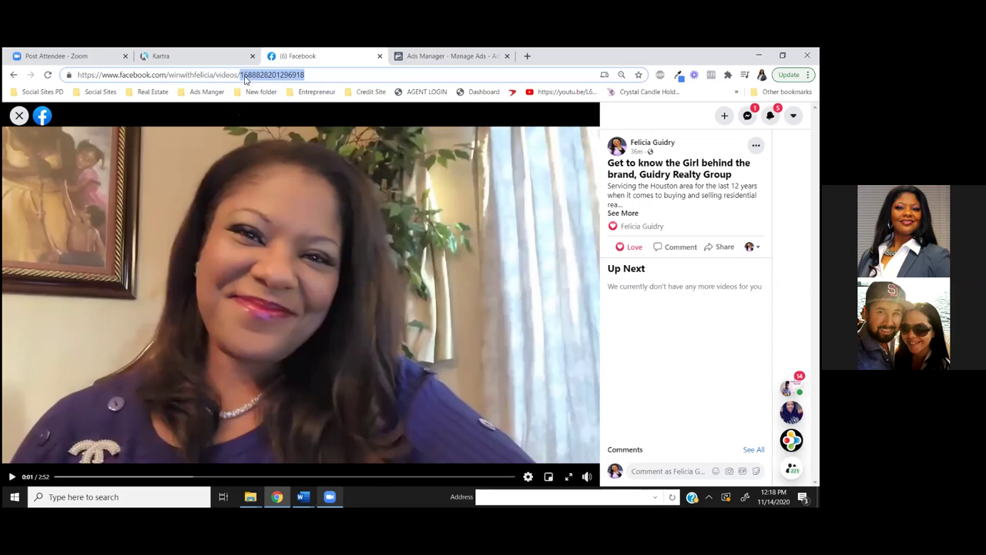
{"action": "right_click", "coordinate": [242, 78]}
{"action": "left_click", "coordinate": [274, 155]}
{"action": "left_click", "coordinate": [432, 61]}
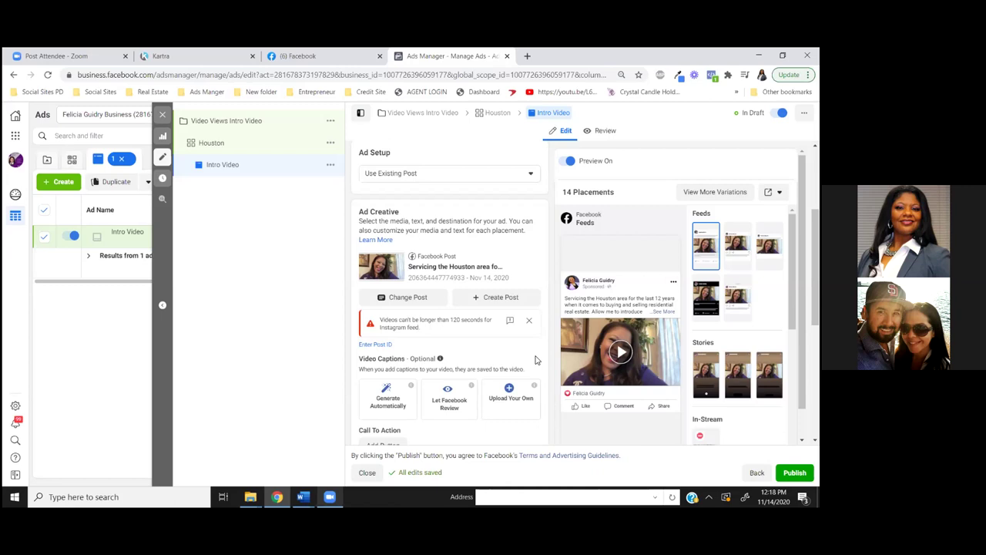
{"action": "scroll", "coordinate": [532, 357], "scroll_direction": "down", "scroll_amount": 1}
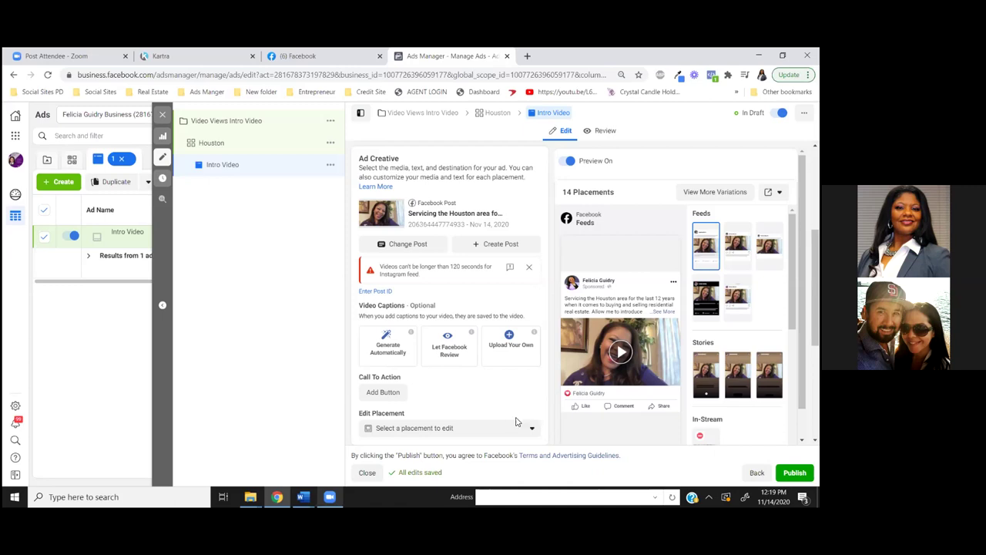
Add a Learn More call-to-action button to the Intro Video post
{"action": "left_click", "coordinate": [378, 394]}
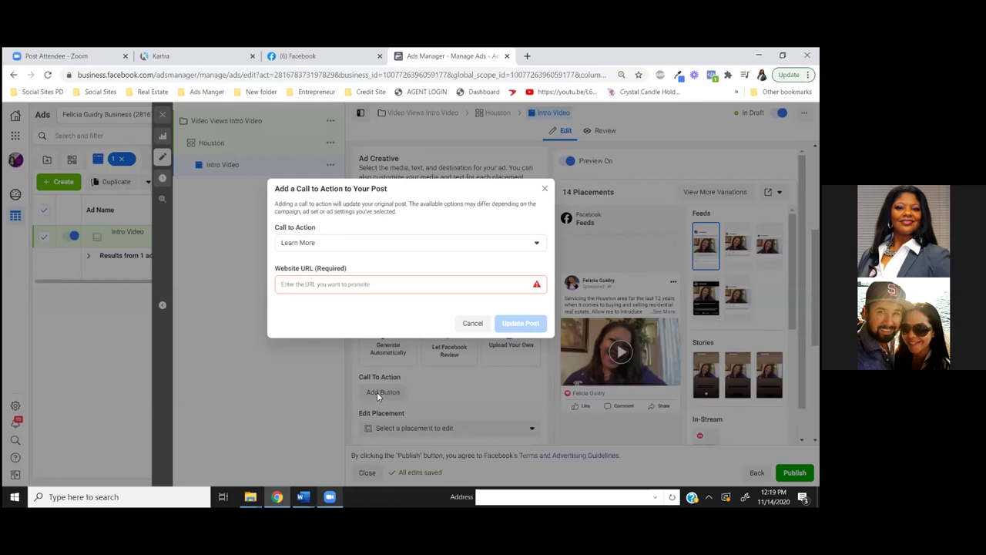
{"action": "left_click", "coordinate": [538, 245]}
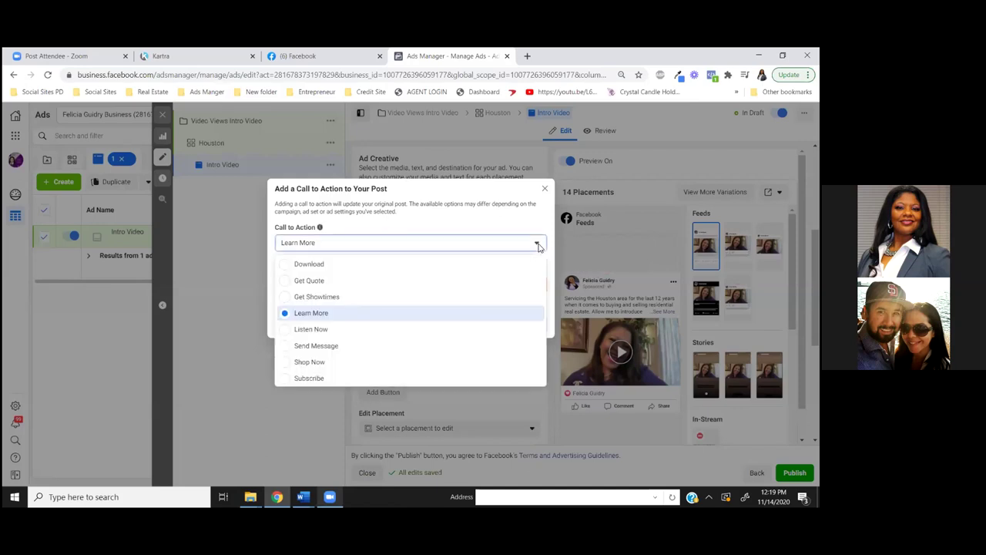
{"action": "left_click", "coordinate": [292, 348]}
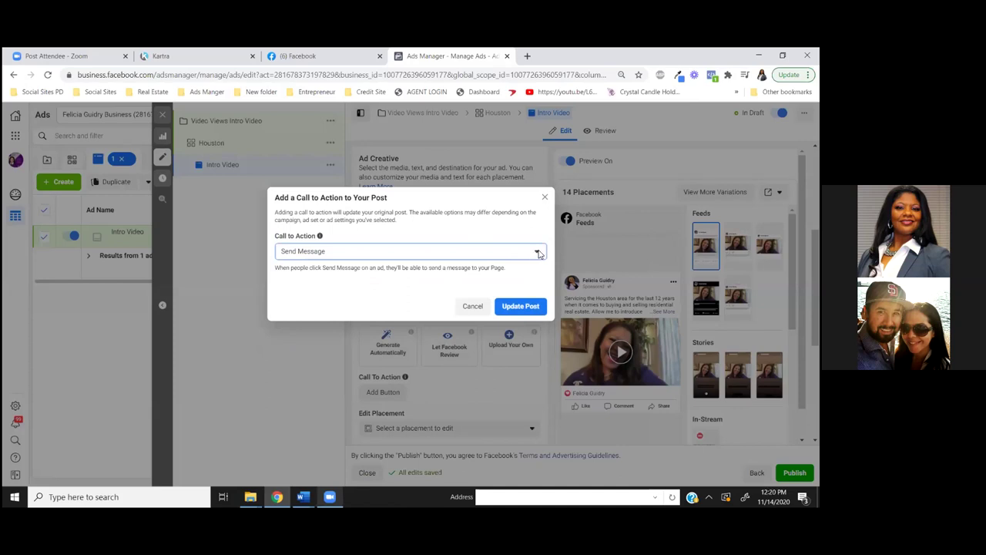
{"action": "left_click", "coordinate": [539, 252]}
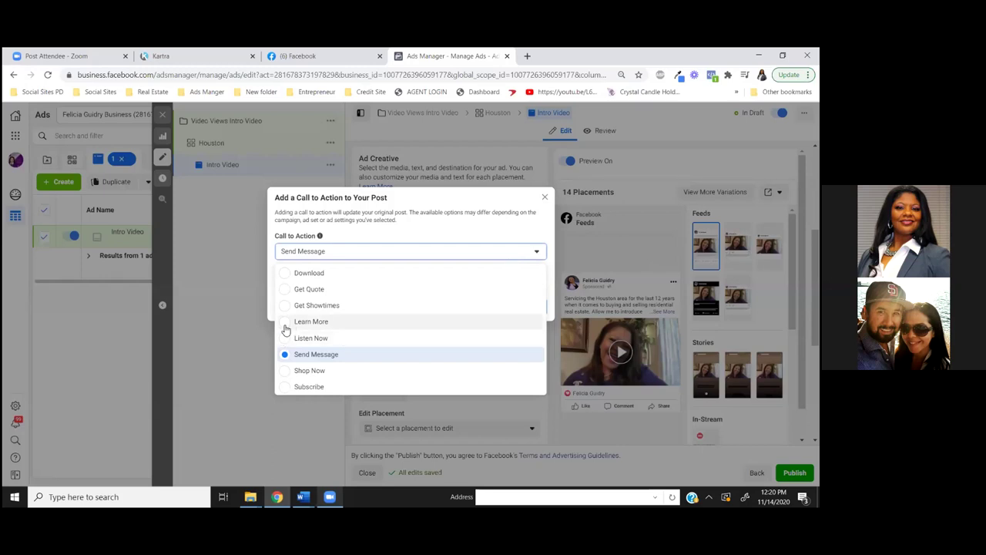
{"action": "left_click", "coordinate": [285, 326]}
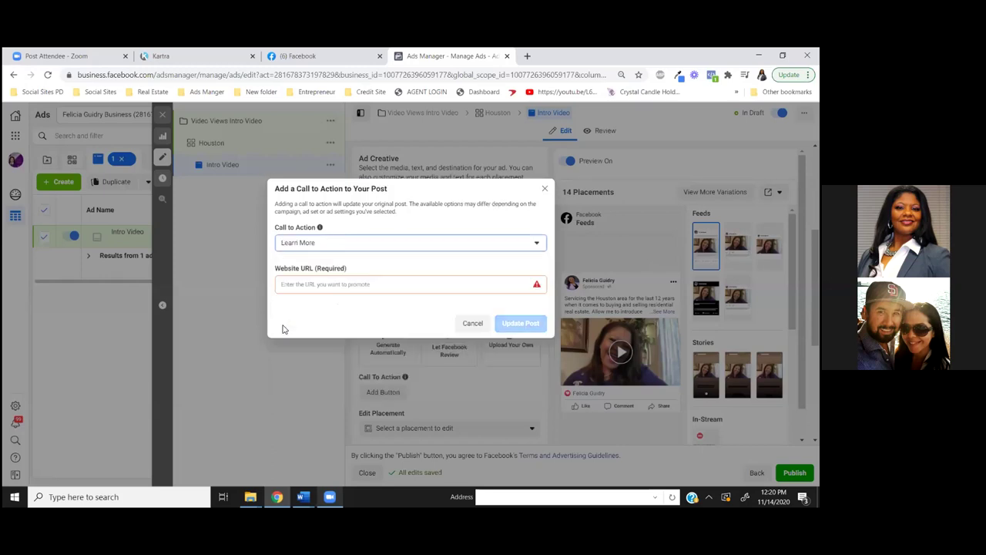
{"action": "left_click", "coordinate": [194, 58]}
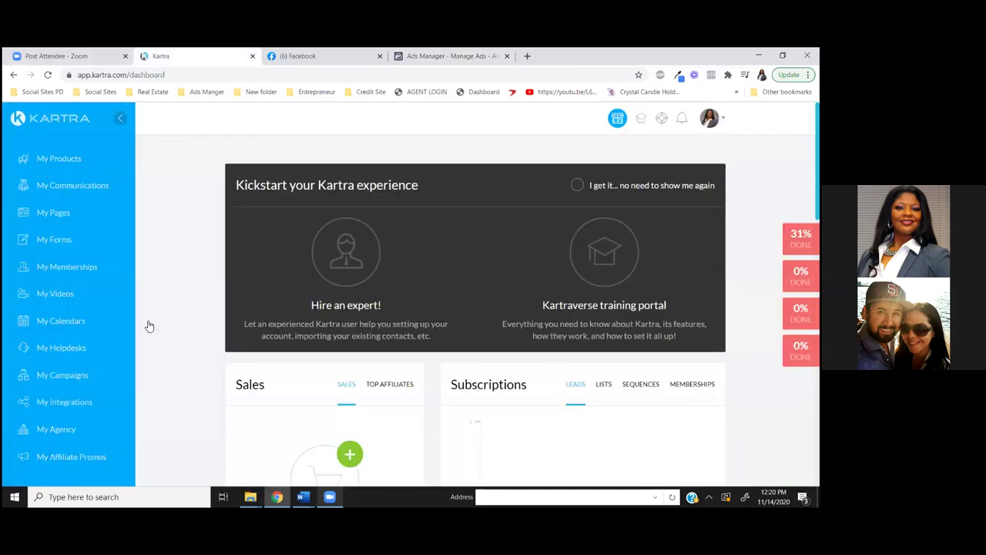
Open My Pages in Kartra and scroll through the page grid to review the pages
{"action": "left_click", "coordinate": [68, 216]}
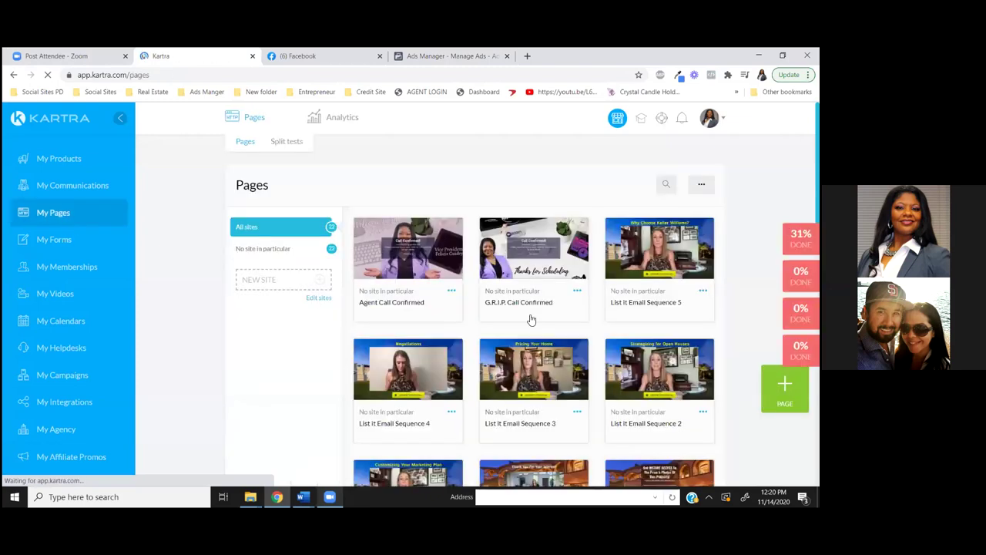
{"action": "scroll", "coordinate": [389, 328], "scroll_direction": "down", "scroll_amount": 5}
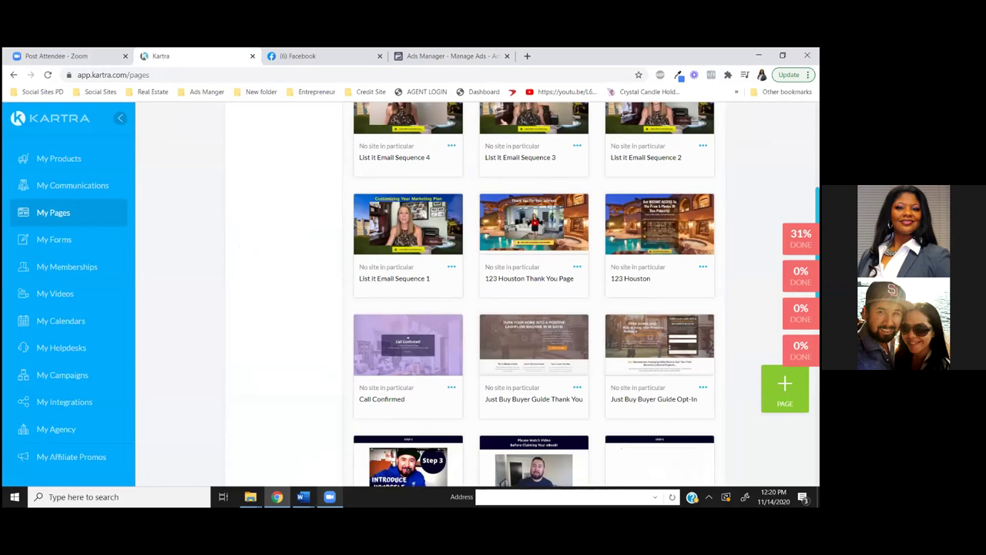
{"action": "scroll", "coordinate": [533, 292], "scroll_direction": "down", "scroll_amount": 2}
{"action": "scroll", "coordinate": [533, 293], "scroll_direction": "up", "scroll_amount": 2}
{"action": "scroll", "coordinate": [560, 396], "scroll_direction": "up", "scroll_amount": 2}
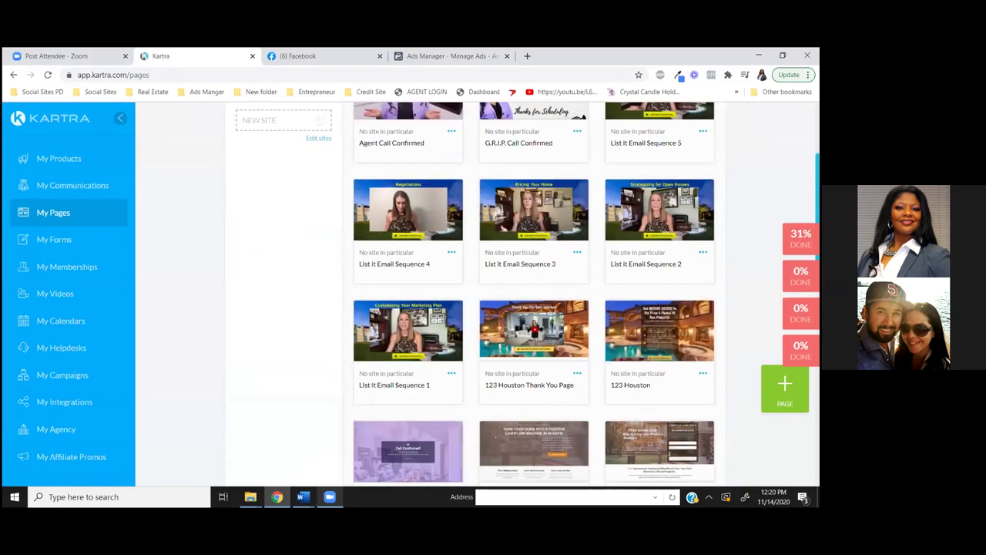
{"action": "scroll", "coordinate": [624, 403], "scroll_direction": "up", "scroll_amount": 1}
{"action": "scroll", "coordinate": [625, 403], "scroll_direction": "down", "scroll_amount": 2}
{"action": "scroll", "coordinate": [659, 308], "scroll_direction": "down", "scroll_amount": 1}
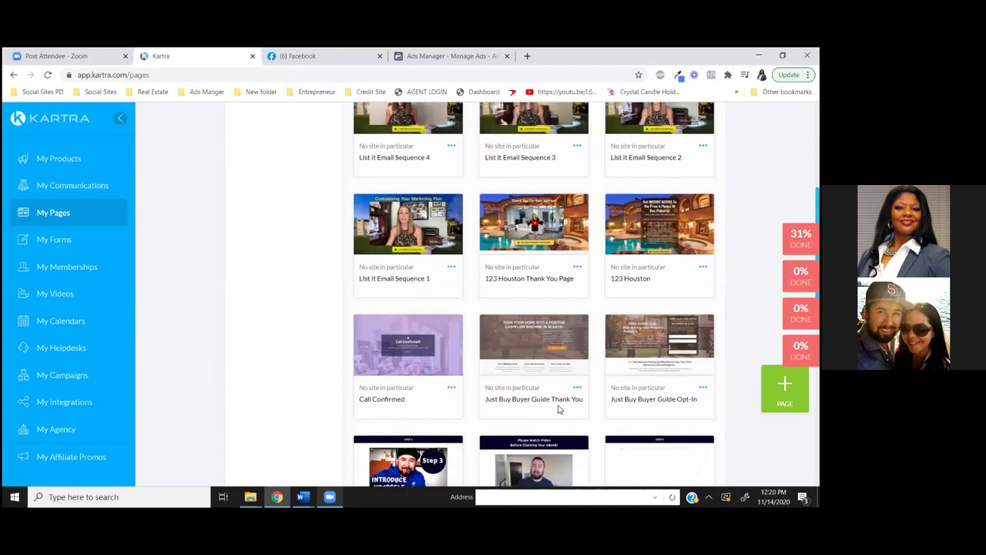
{"action": "scroll", "coordinate": [632, 409], "scroll_direction": "down", "scroll_amount": 2}
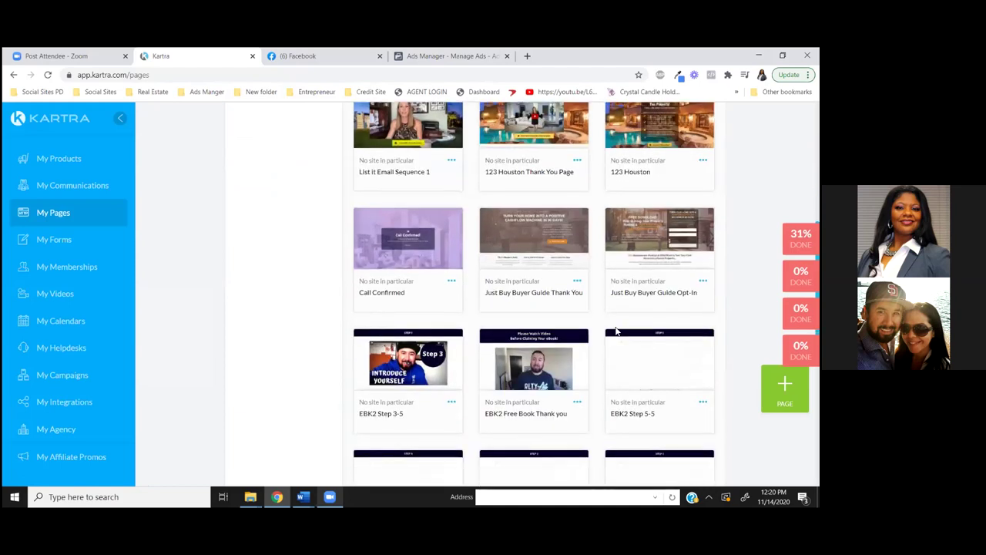
{"action": "scroll", "coordinate": [608, 333], "scroll_direction": "down", "scroll_amount": 1}
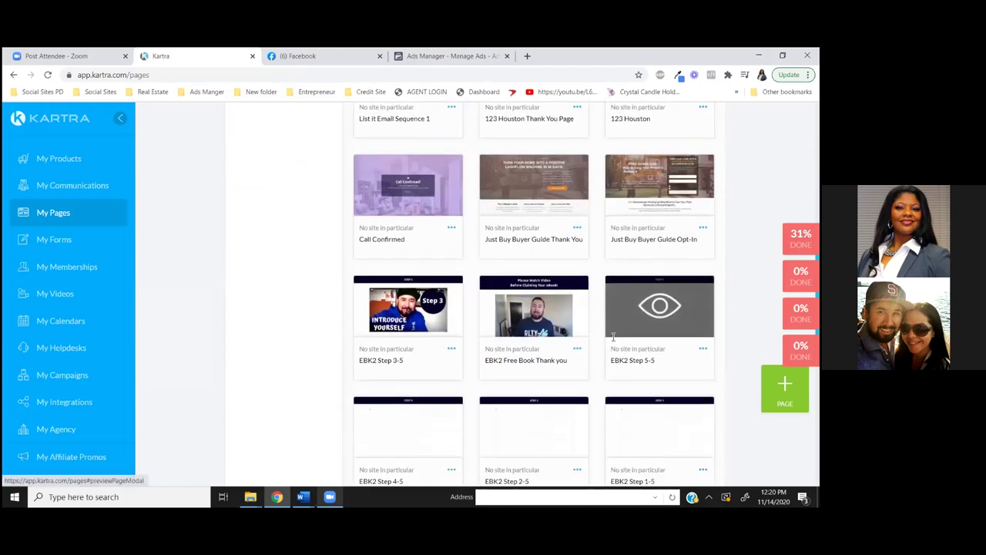
{"action": "scroll", "coordinate": [613, 337], "scroll_direction": "down", "scroll_amount": 5}
{"action": "scroll", "coordinate": [612, 346], "scroll_direction": "up", "scroll_amount": 5}
{"action": "scroll", "coordinate": [612, 344], "scroll_direction": "up", "scroll_amount": 2}
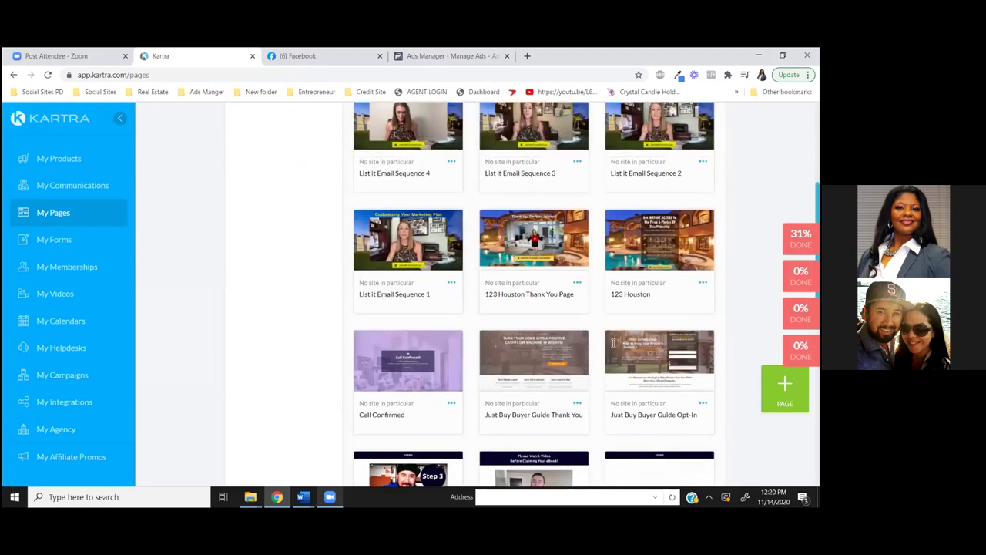
{"action": "scroll", "coordinate": [612, 346], "scroll_direction": "up", "scroll_amount": 1}
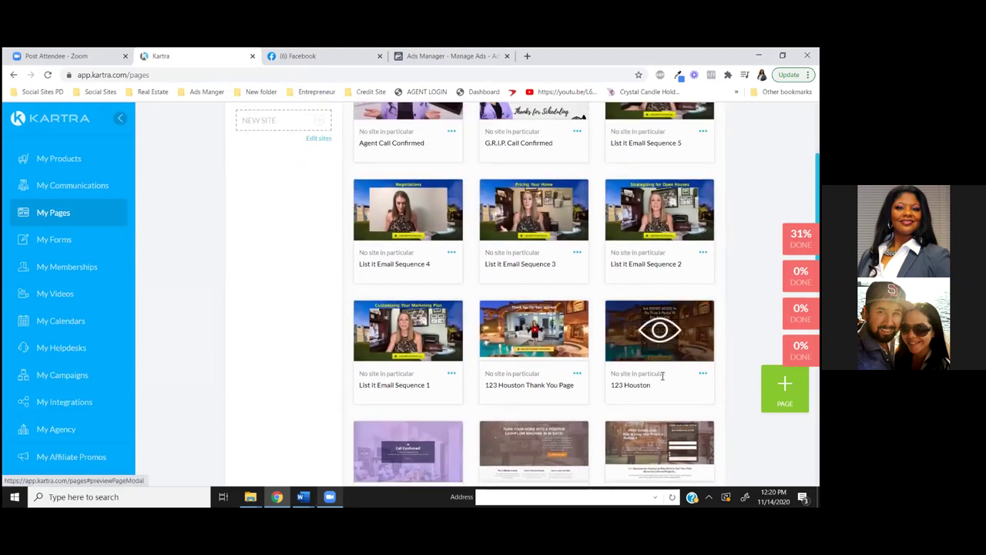
{"action": "scroll", "coordinate": [613, 346], "scroll_direction": "up", "scroll_amount": 3}
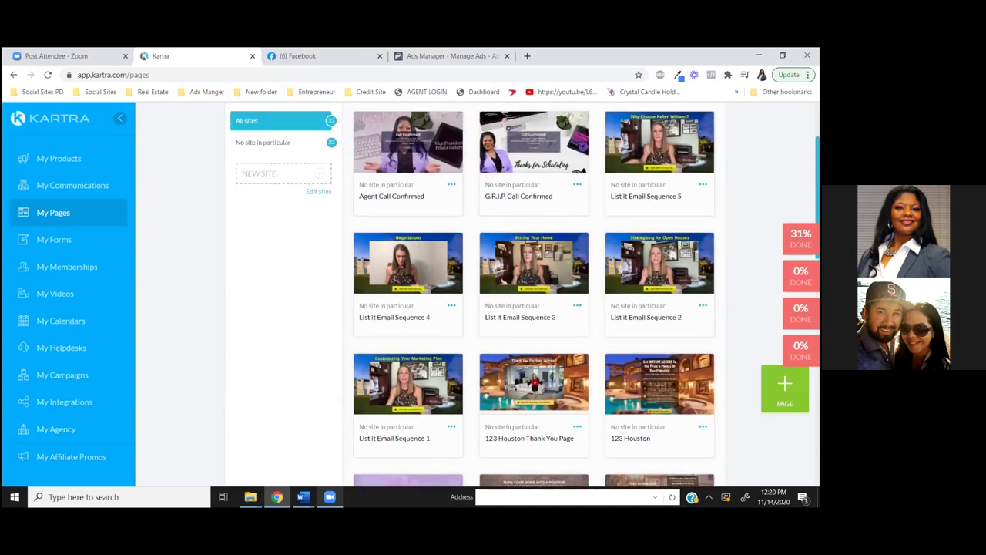
{"action": "scroll", "coordinate": [520, 309], "scroll_direction": "down", "scroll_amount": 1}
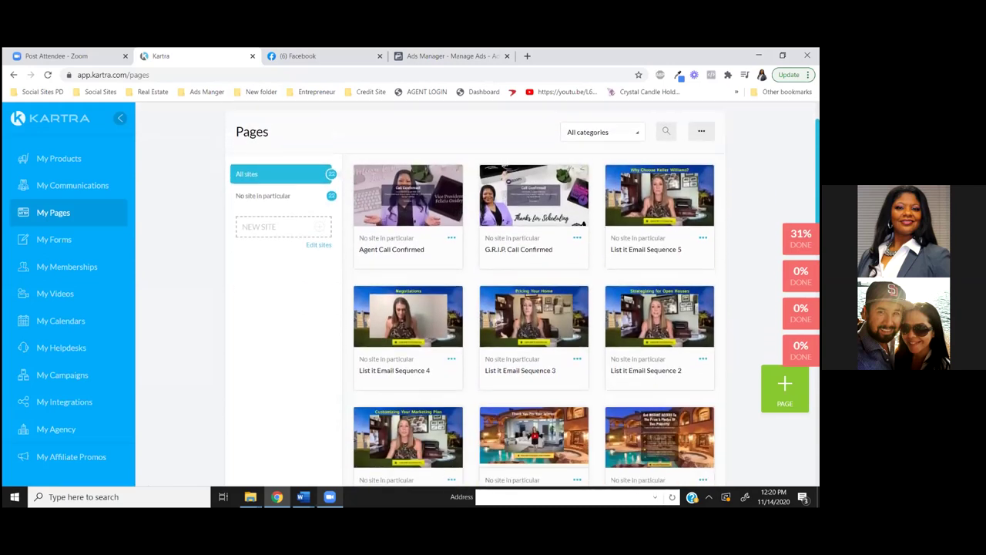
{"action": "scroll", "coordinate": [523, 295], "scroll_direction": "down", "scroll_amount": 1}
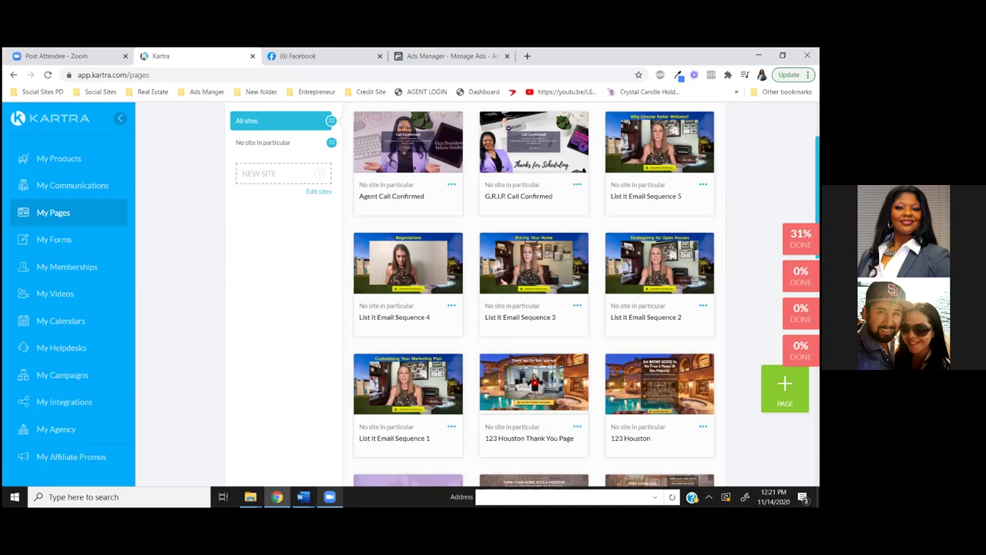
{"action": "scroll", "coordinate": [523, 297], "scroll_direction": "up", "scroll_amount": 2}
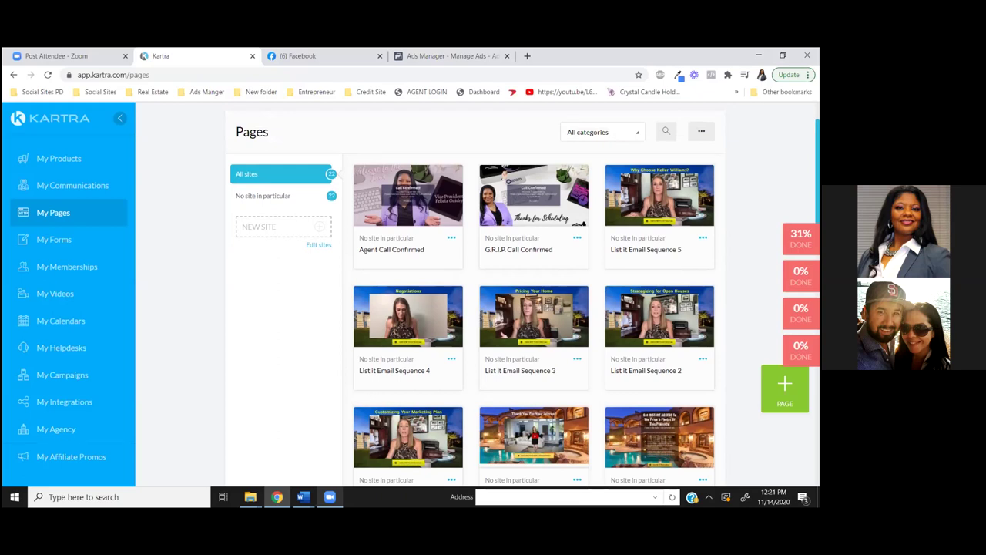
{"action": "scroll", "coordinate": [523, 295], "scroll_direction": "down", "scroll_amount": 1}
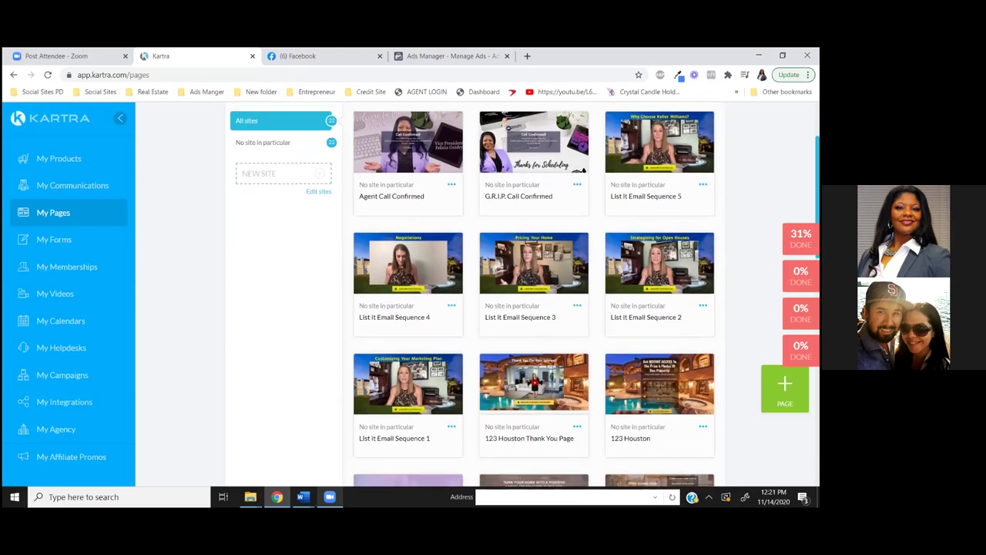
{"action": "scroll", "coordinate": [523, 296], "scroll_direction": "up", "scroll_amount": 1}
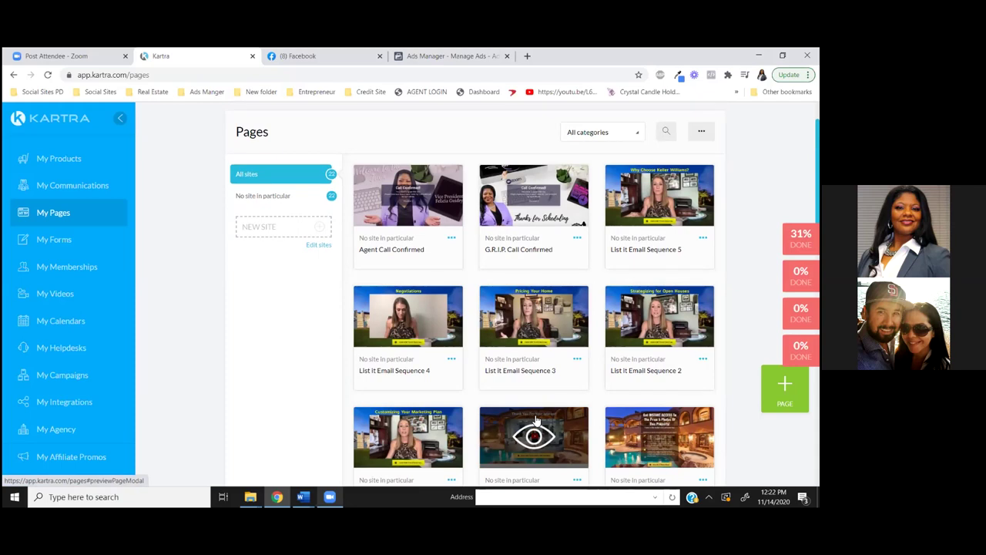
Clone the Agent Call Confirmed page and select the default 'Agent Call Confirmed clone' name to replace it
{"action": "left_click", "coordinate": [451, 238]}
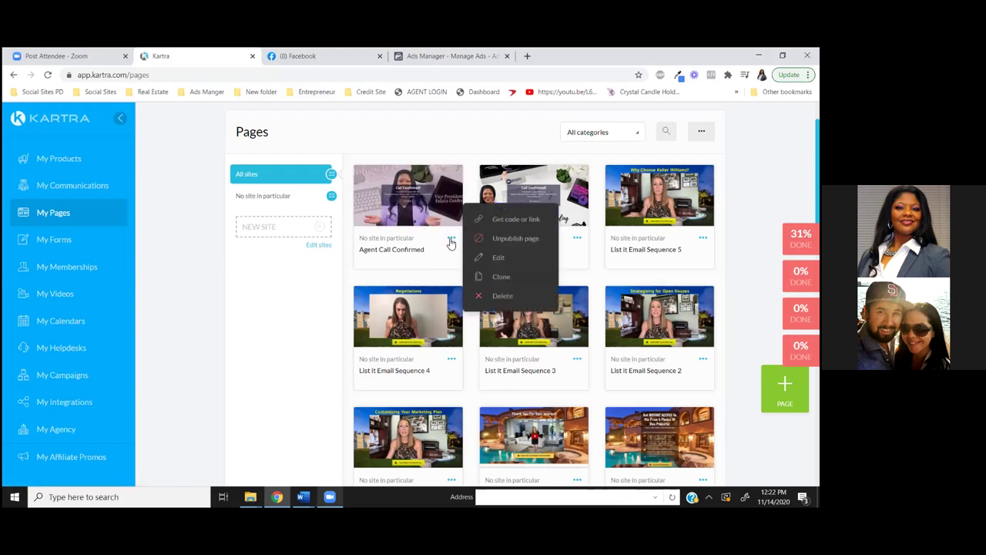
{"action": "left_click", "coordinate": [499, 277]}
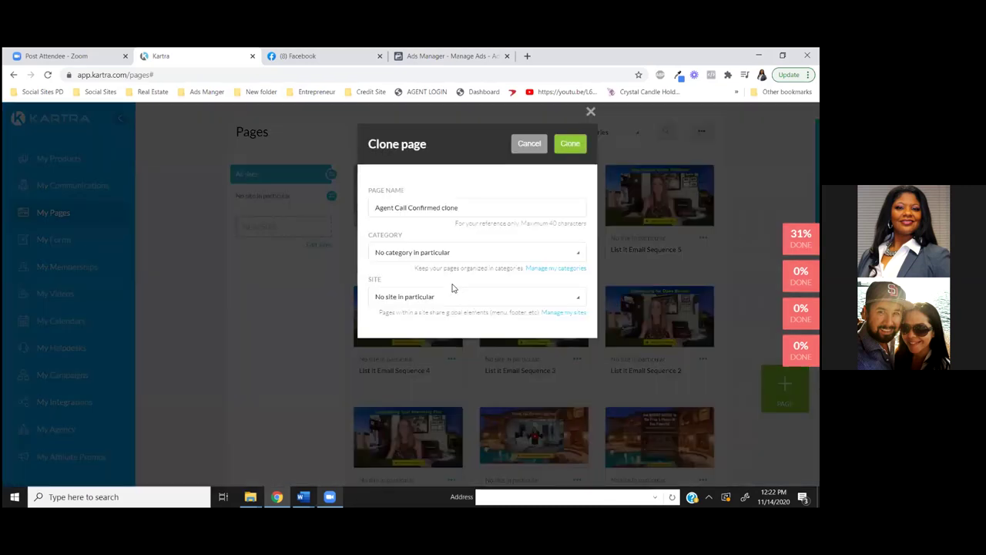
{"action": "left_click", "coordinate": [409, 209]}
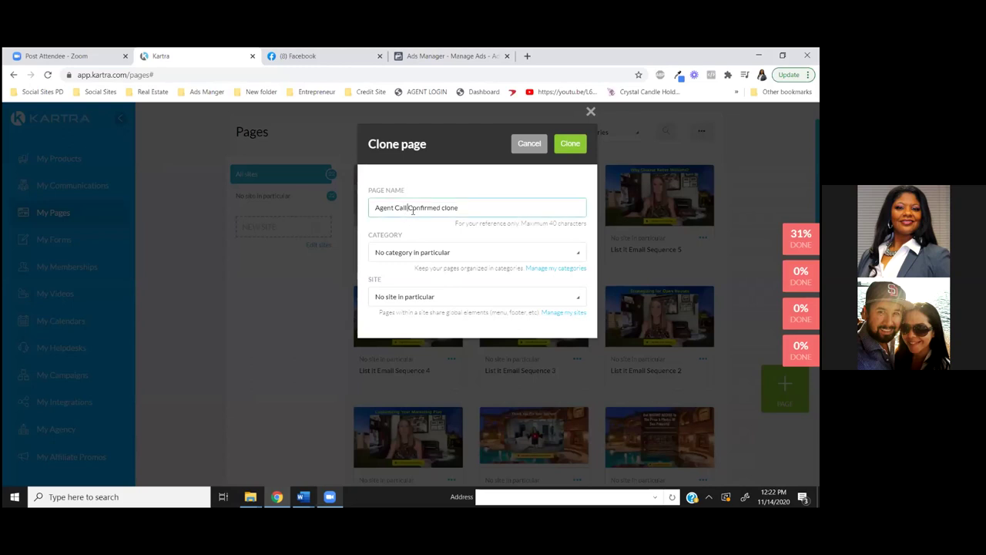
{"action": "left_click_drag", "start_coordinate": [462, 209], "coordinate": [352, 202]}
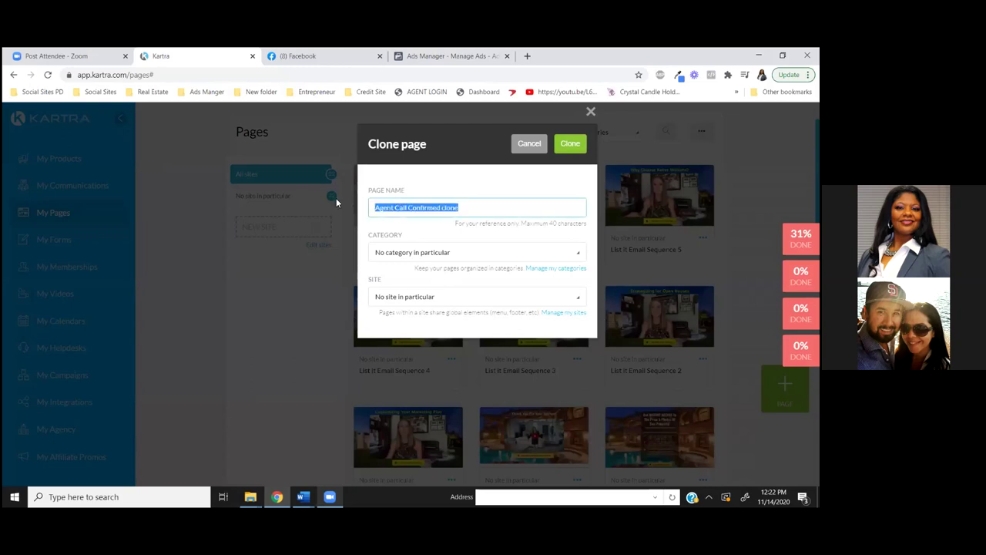
Enter 'Buyer Guide' as the clone's page name, fixing the typo
{"action": "type", "text": "Buyer"}
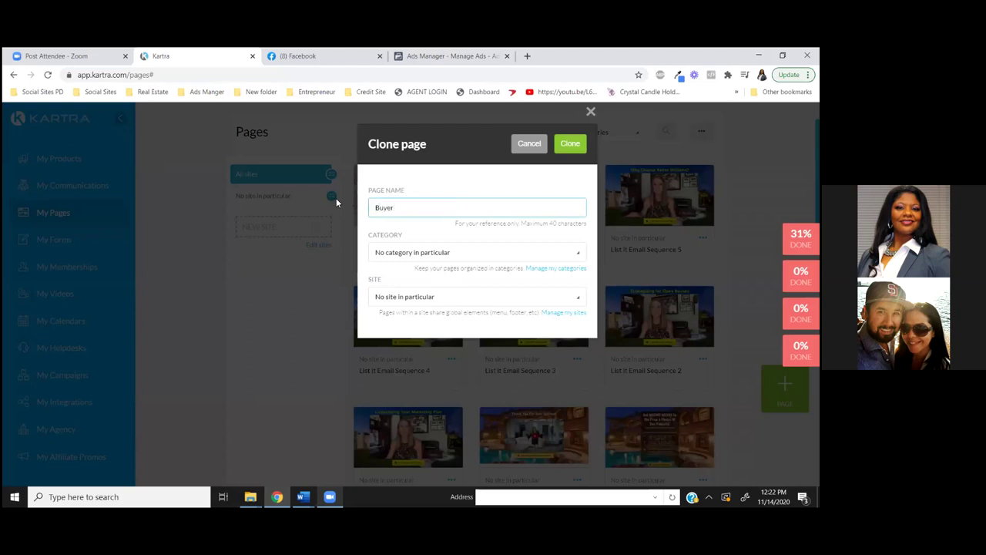
{"action": "type", "text": " Guidr"}
{"action": "key", "text": "BackSpace"}
{"action": "type", "text": "e"}
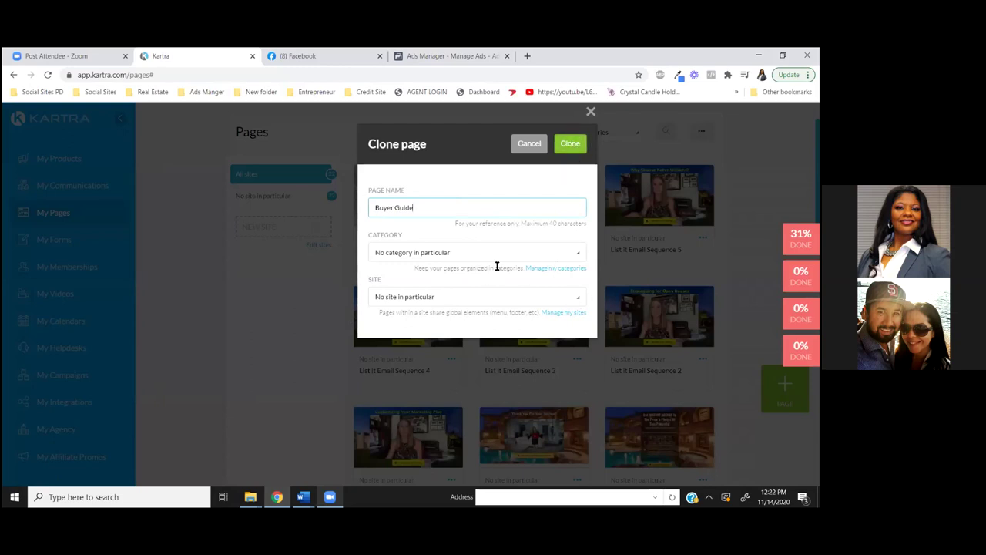
Check the available page categories, then go to Manage my categories
{"action": "left_click", "coordinate": [583, 255]}
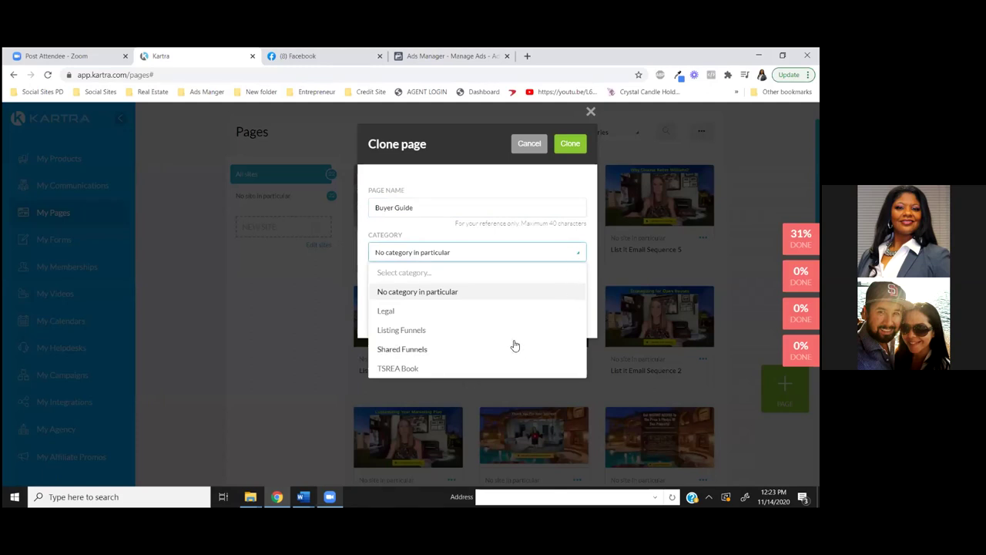
{"action": "left_click", "coordinate": [456, 250]}
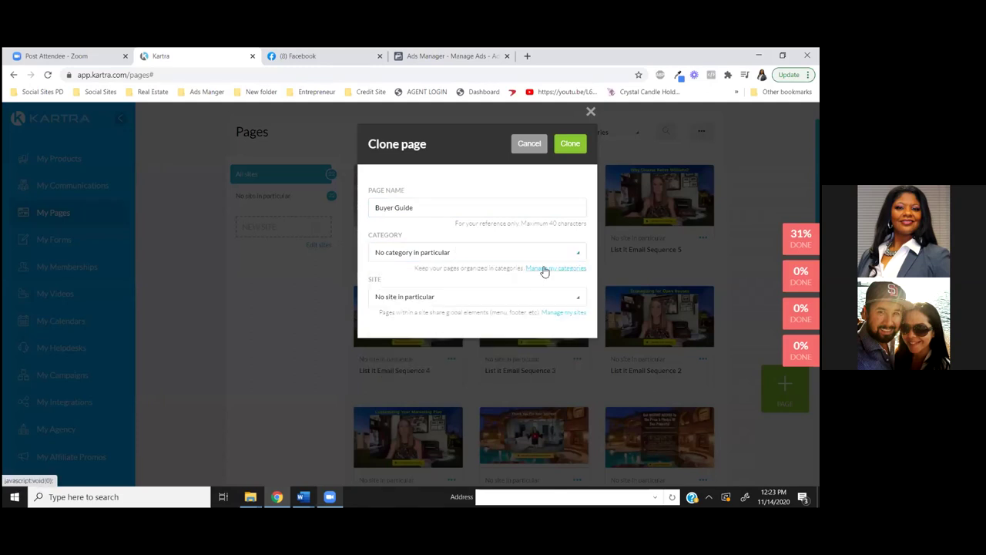
{"action": "left_click", "coordinate": [544, 269]}
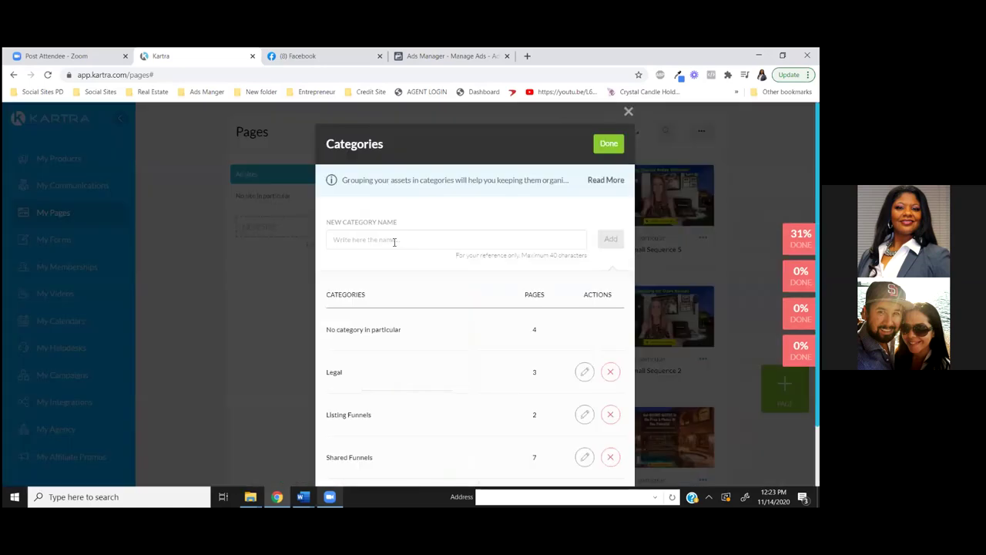
Add a new 'Buyer Guide' page category and return to the clone settings with Done
{"action": "left_click", "coordinate": [395, 242]}
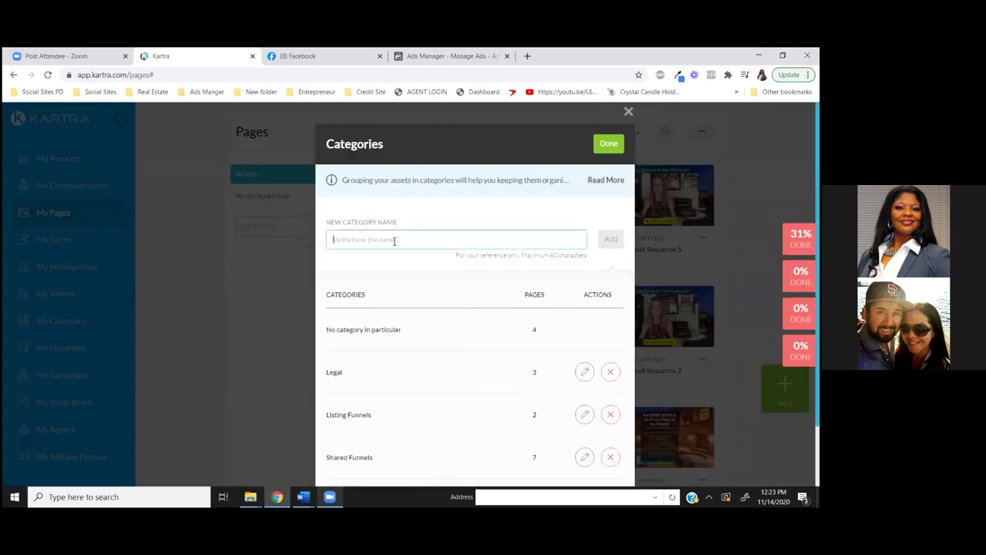
{"action": "type", "text": "By"}
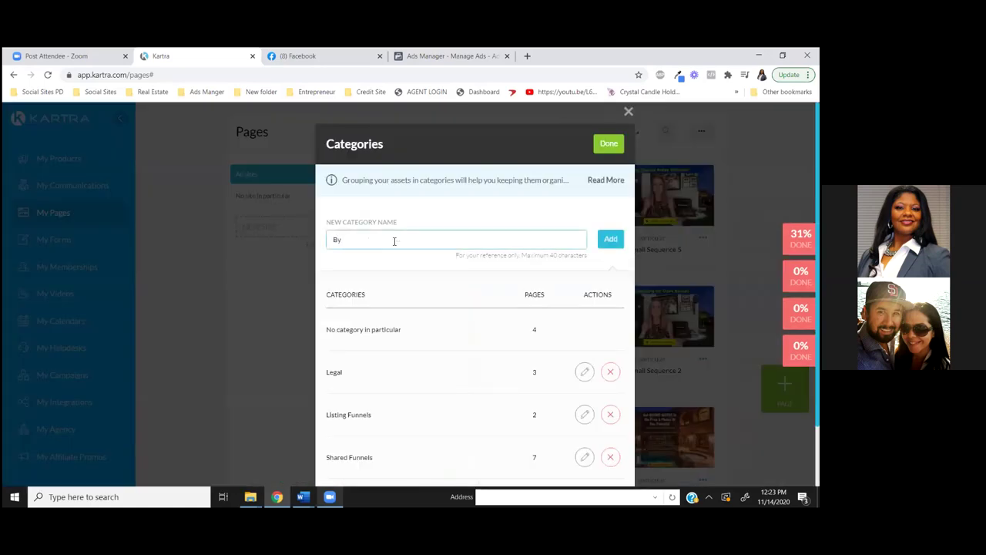
{"action": "type", "text": "yer Guid"}
{"action": "scroll", "coordinate": [595, 328], "scroll_direction": "down", "scroll_amount": 1}
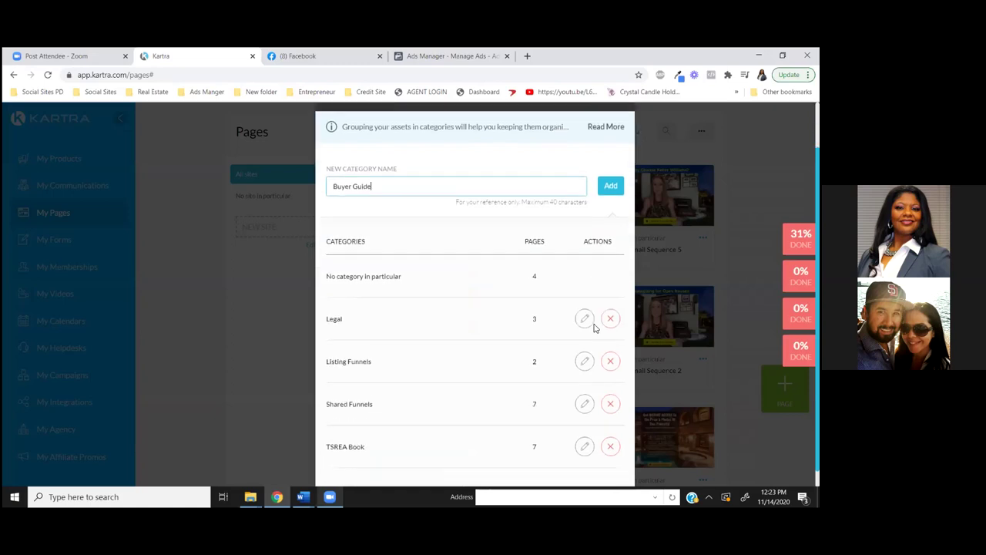
{"action": "scroll", "coordinate": [595, 327], "scroll_direction": "up", "scroll_amount": 1}
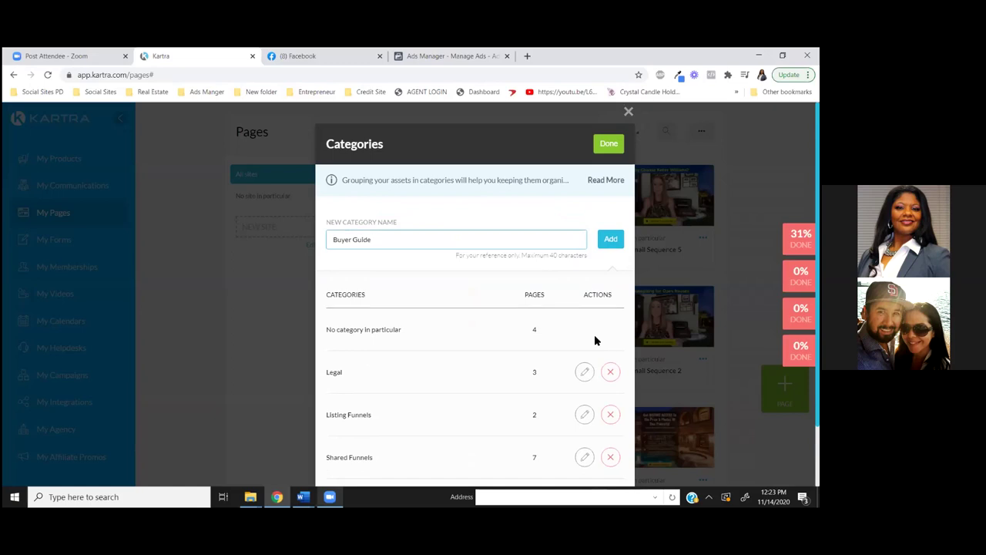
{"action": "left_click", "coordinate": [606, 240]}
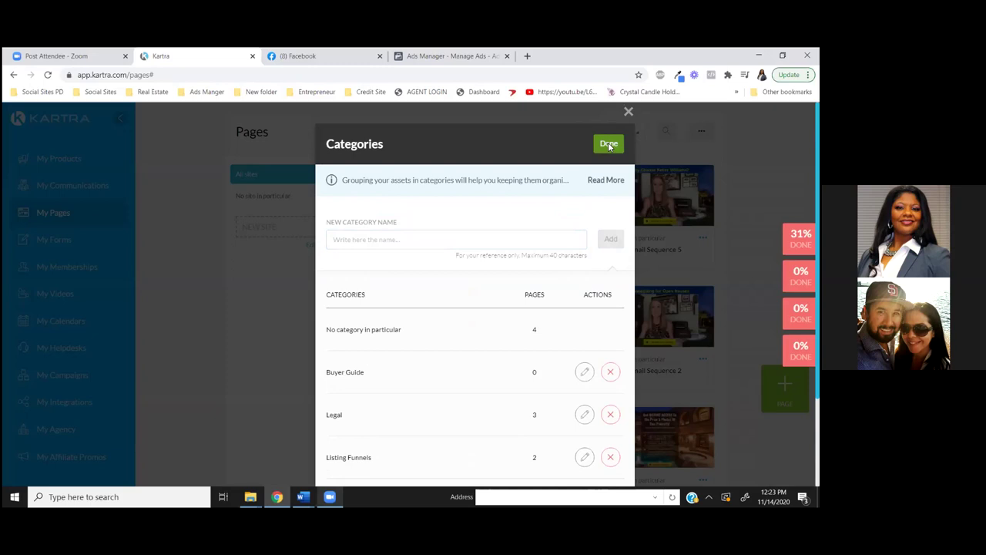
{"action": "left_click", "coordinate": [609, 145]}
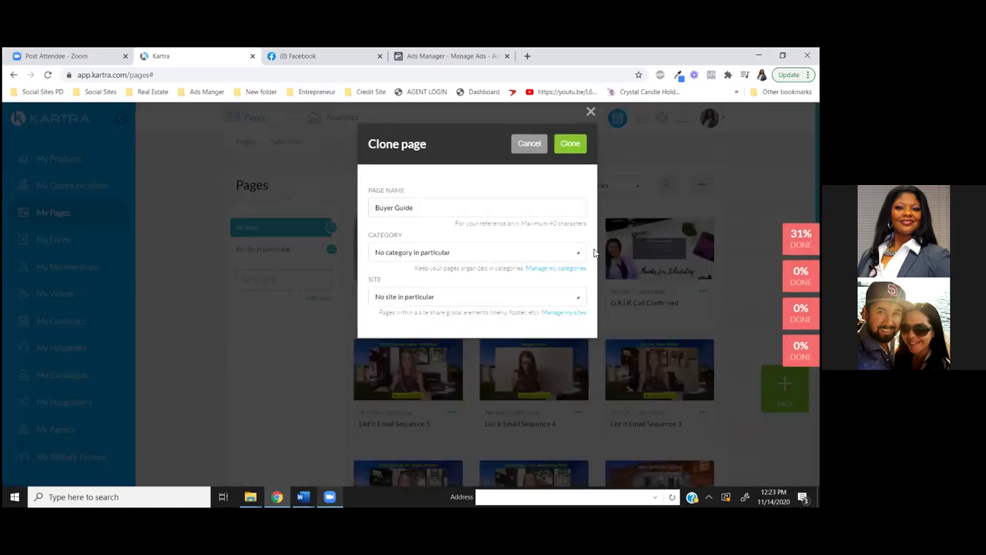
File the clone under the Buyer Guide category and create it in the editor
{"action": "left_click", "coordinate": [577, 254]}
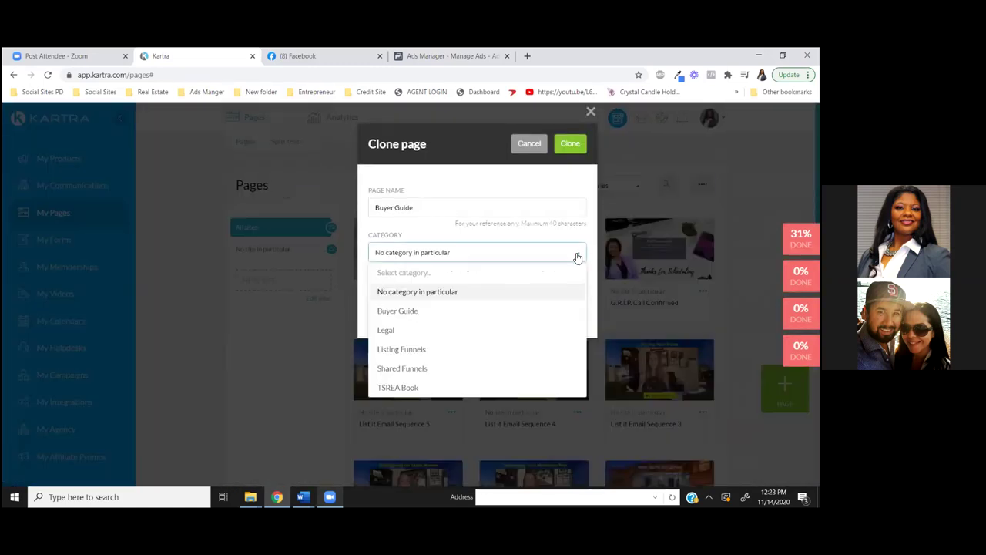
{"action": "left_click", "coordinate": [409, 312]}
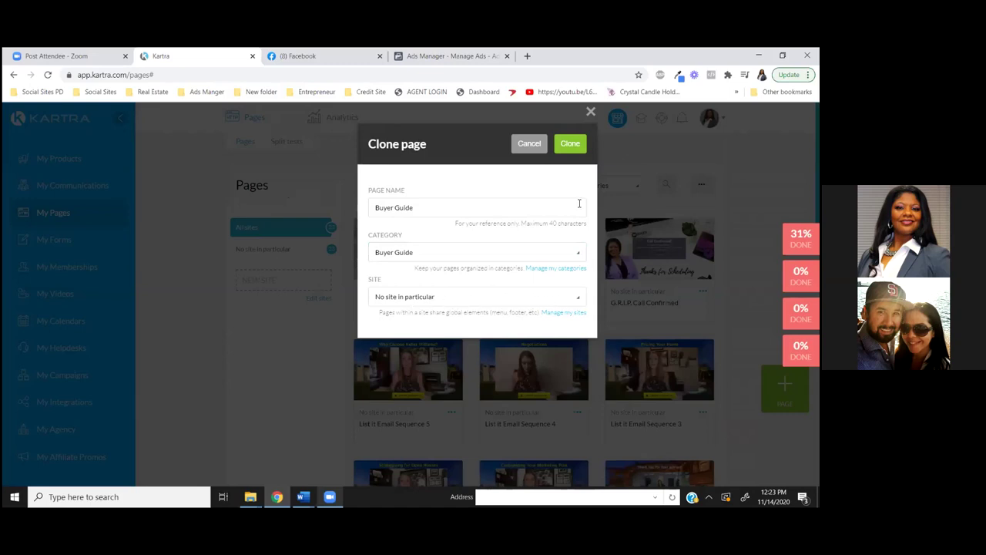
{"action": "left_click", "coordinate": [570, 143]}
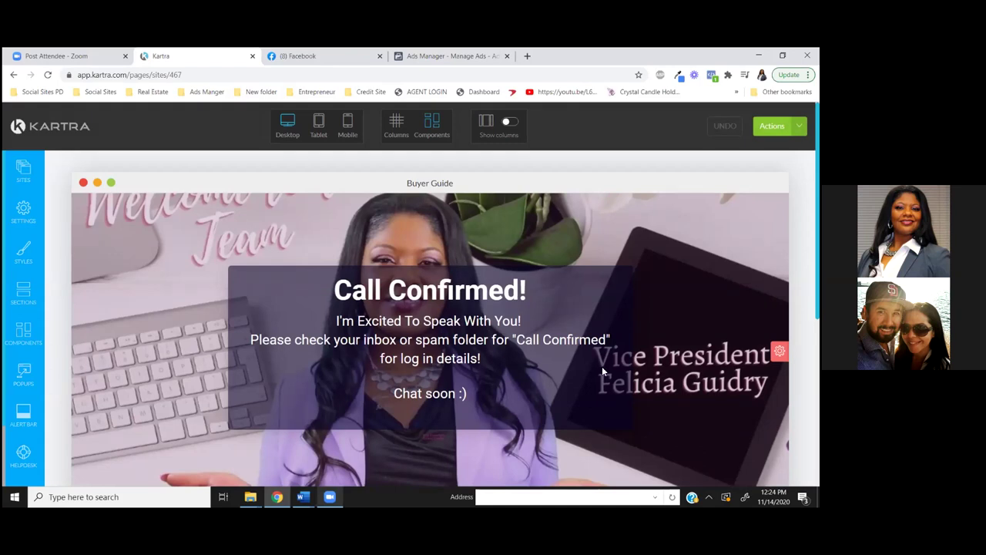
Change the page's SEO title from 'Agent Call Confirmed' to 'Down Load Your Free Buyer Guide'
{"action": "left_click", "coordinate": [24, 208]}
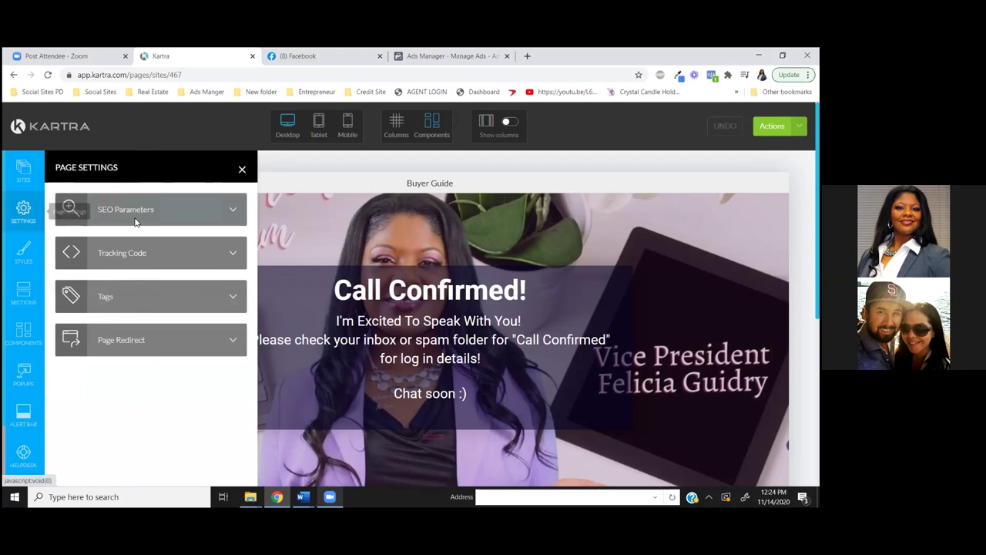
{"action": "left_click", "coordinate": [180, 216]}
{"action": "left_click_drag", "start_coordinate": [118, 212], "coordinate": [54, 201]}
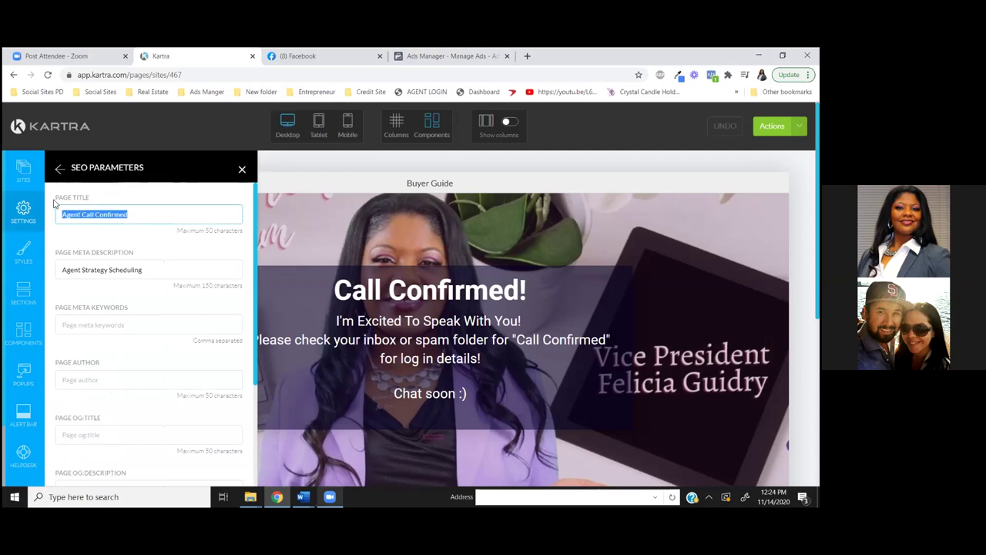
{"action": "type", "text": "Buyer Guide"}
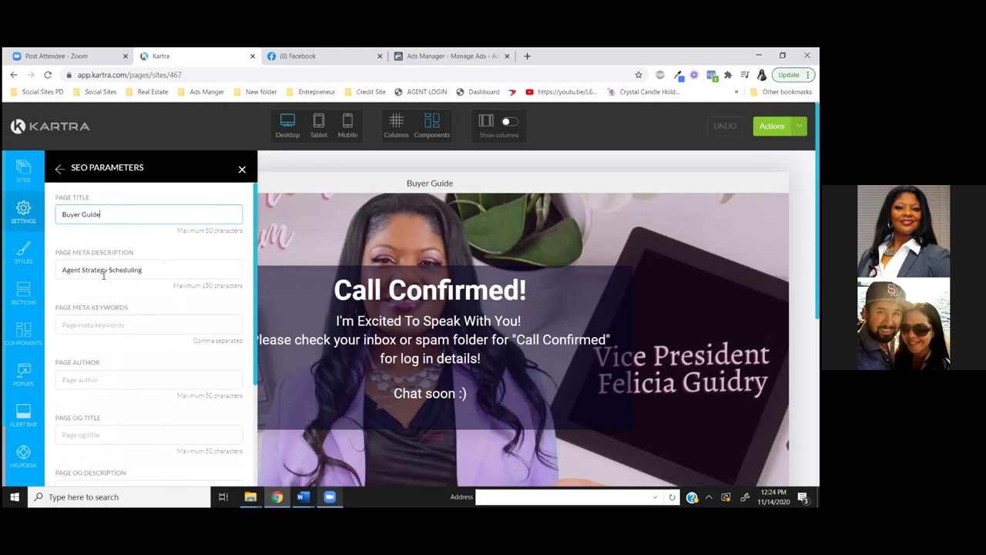
{"action": "left_click_drag", "start_coordinate": [157, 270], "coordinate": [57, 266]}
{"action": "left_click", "coordinate": [65, 216]}
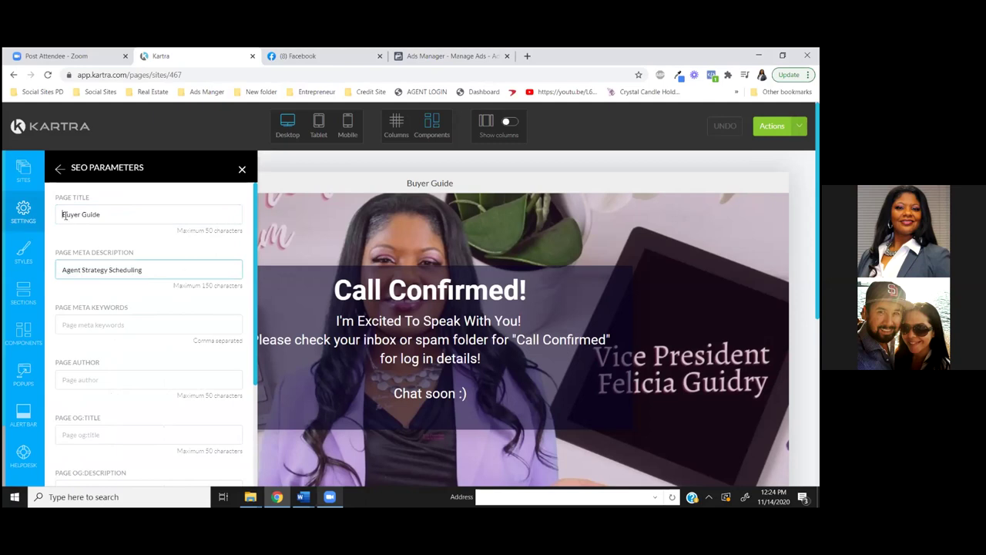
{"action": "type", "text": "Down Loa"}
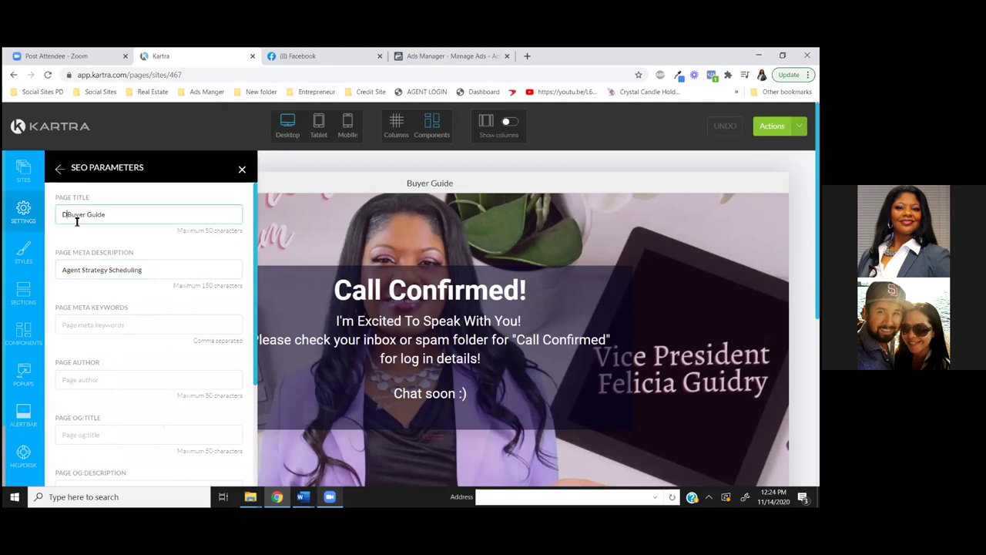
{"action": "type", "text": "d Your Free"}
Erase the meta description and apply the SEO settings
{"action": "left_click_drag", "start_coordinate": [154, 269], "coordinate": [55, 262]}
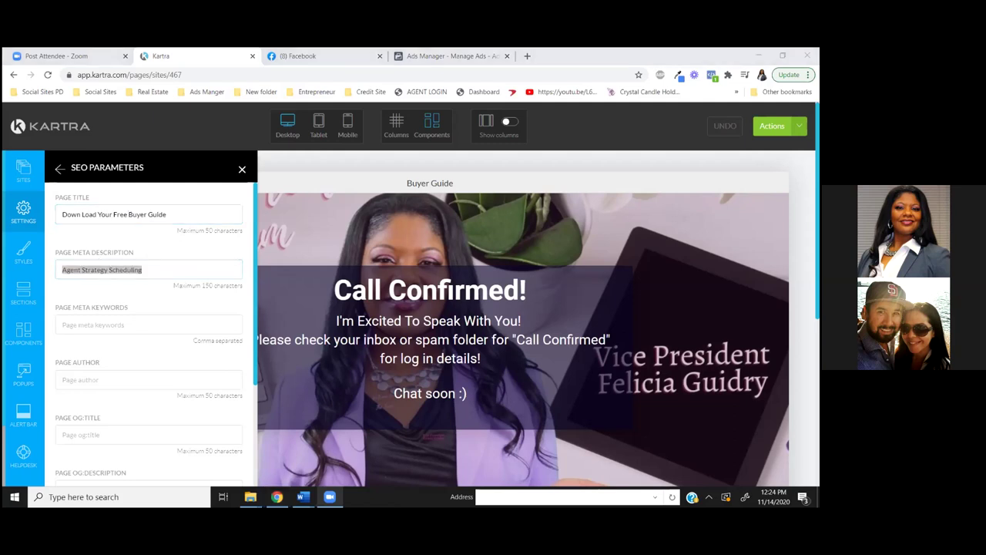
{"action": "left_click", "coordinate": [151, 270]}
{"action": "key", "text": "BackSpace"}
{"action": "key", "text": "BackSpace"}
{"action": "key", "text": "BackSpace"}
{"action": "key", "text": "BackSpace"}
{"action": "key", "text": "BackSpace"}
{"action": "key", "text": "BackSpace"}
{"action": "key", "text": "BackSpace"}
{"action": "key", "text": "BackSpace"}
{"action": "key", "text": "BackSpace"}
{"action": "key", "text": "BackSpace"}
{"action": "key", "text": "BackSpace"}
{"action": "key", "text": "BackSpace"}
{"action": "key", "text": "BackSpace"}
{"action": "key", "text": "BackSpace"}
{"action": "key", "text": "BackSpace"}
{"action": "key", "text": "BackSpace"}
{"action": "key", "text": "BackSpace"}
{"action": "key", "text": "BackSpace"}
{"action": "key", "text": "BackSpace"}
{"action": "key", "text": "BackSpace"}
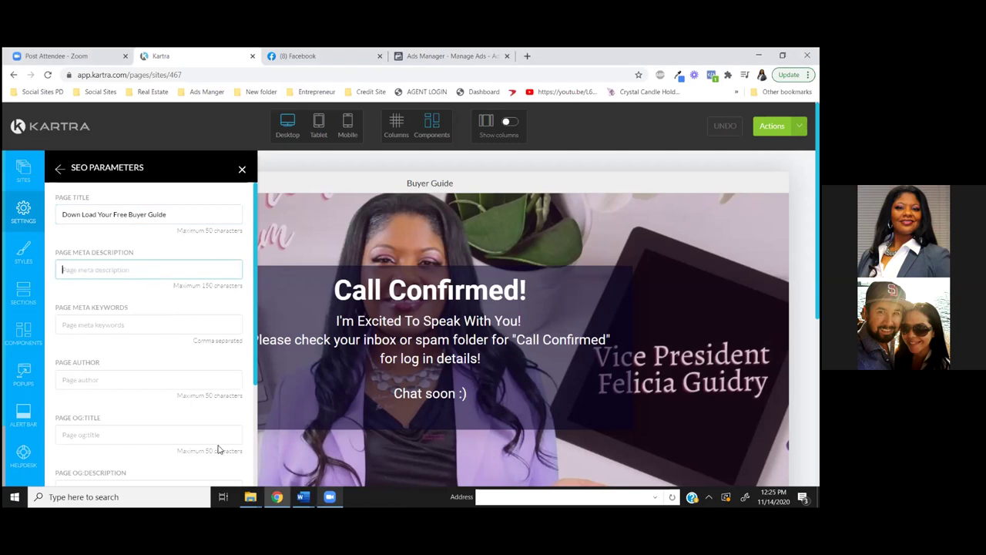
{"action": "scroll", "coordinate": [201, 385], "scroll_direction": "down", "scroll_amount": 3}
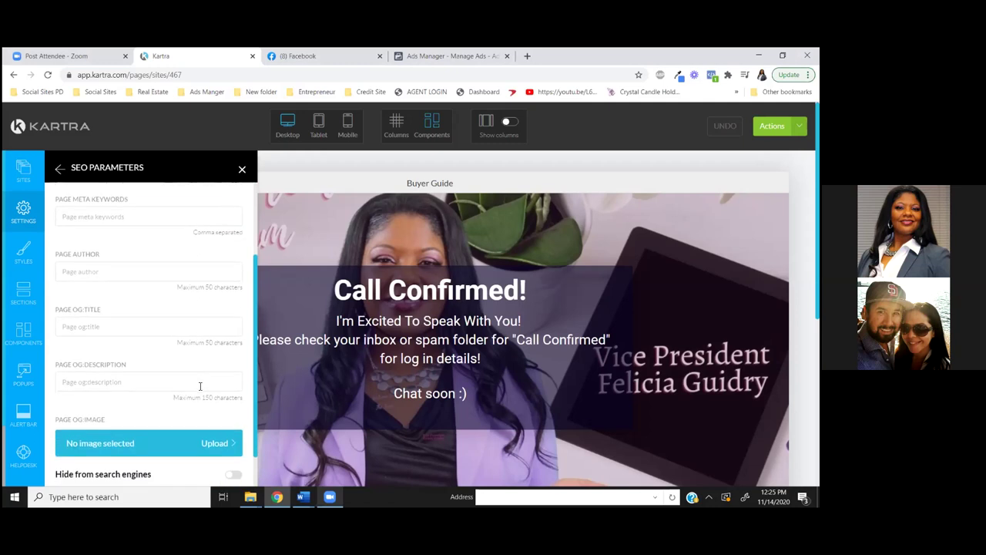
{"action": "scroll", "coordinate": [200, 386], "scroll_direction": "down", "scroll_amount": 1}
{"action": "scroll", "coordinate": [200, 393], "scroll_direction": "down", "scroll_amount": 2}
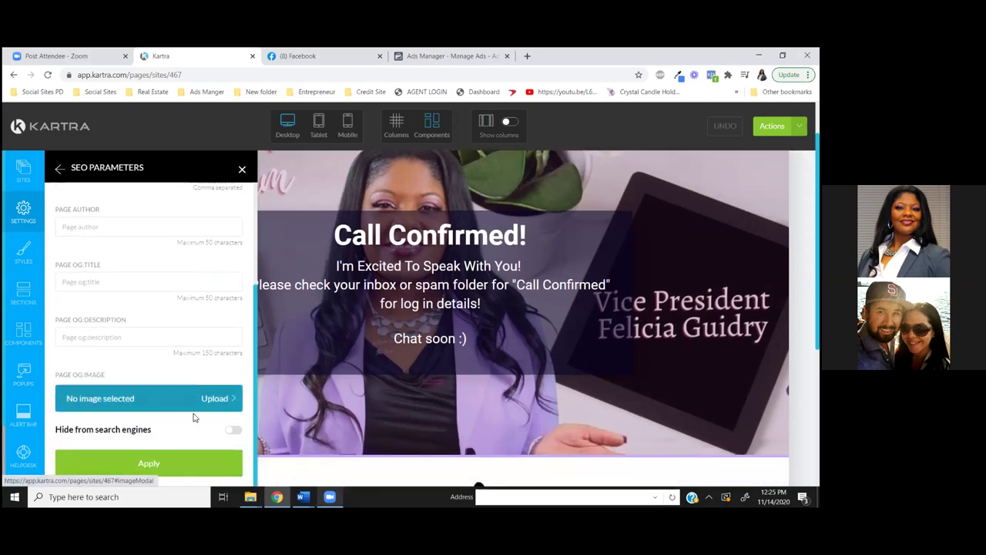
{"action": "left_click", "coordinate": [177, 459]}
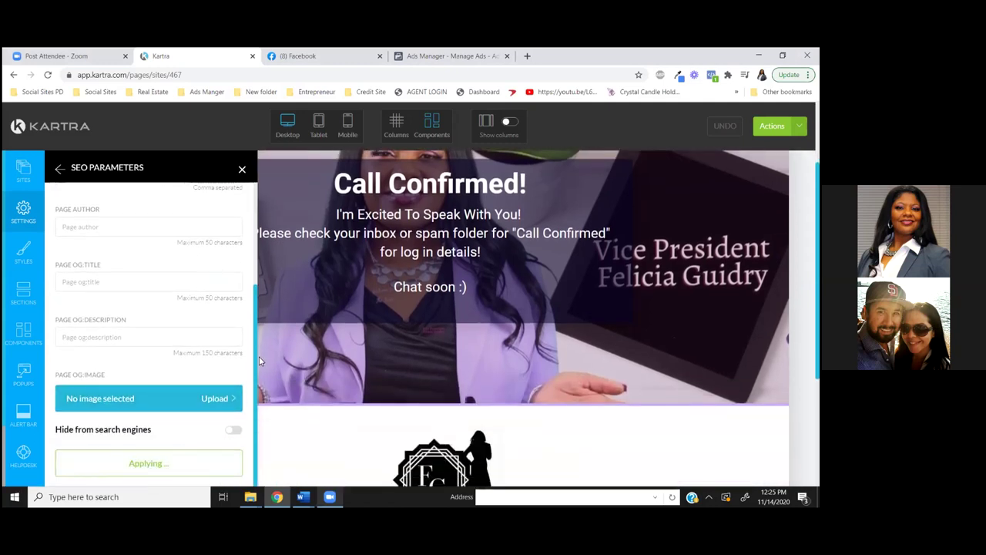
{"action": "scroll", "coordinate": [331, 385], "scroll_direction": "up", "scroll_amount": 1}
{"action": "scroll", "coordinate": [331, 385], "scroll_direction": "up", "scroll_amount": 1}
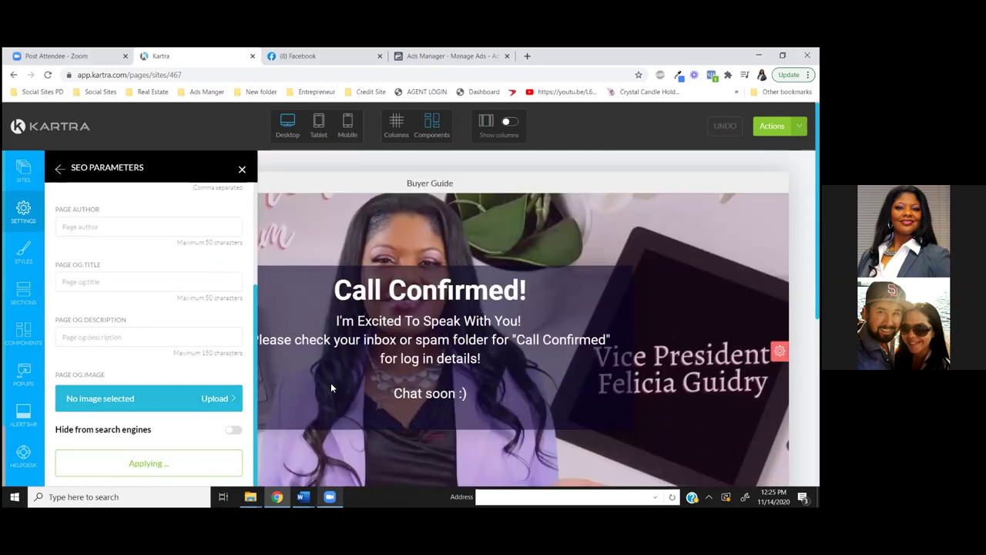
{"action": "left_click", "coordinate": [242, 170]}
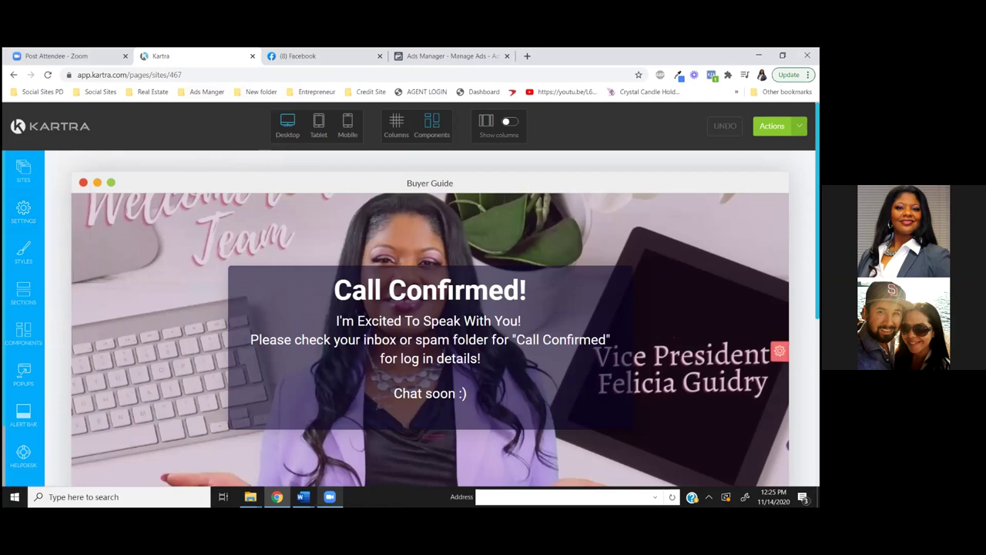
Scroll through the cloned page to review its content and social media footer
{"action": "scroll", "coordinate": [430, 318], "scroll_direction": "down", "scroll_amount": 4}
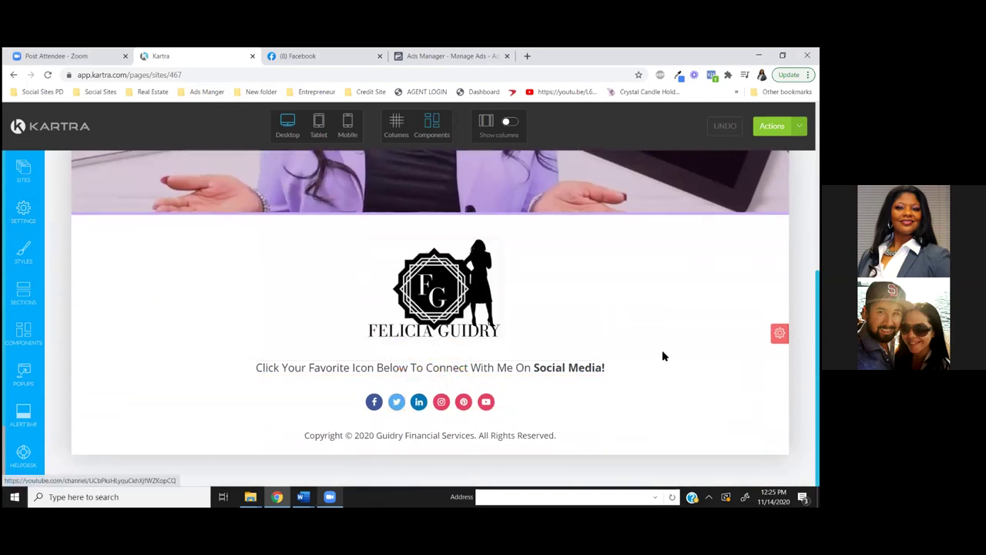
{"action": "scroll", "coordinate": [663, 356], "scroll_direction": "up", "scroll_amount": 6}
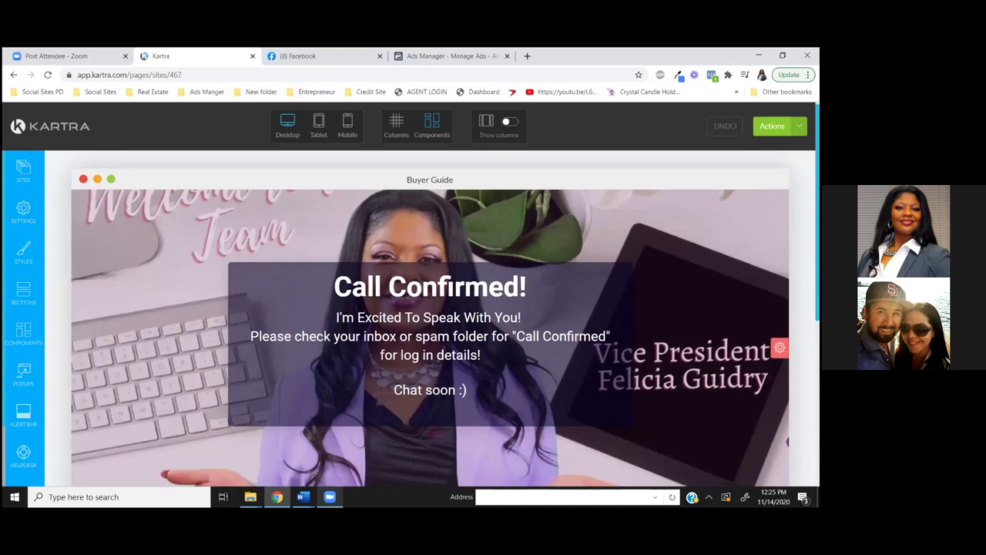
{"action": "scroll", "coordinate": [520, 474], "scroll_direction": "down", "scroll_amount": 6}
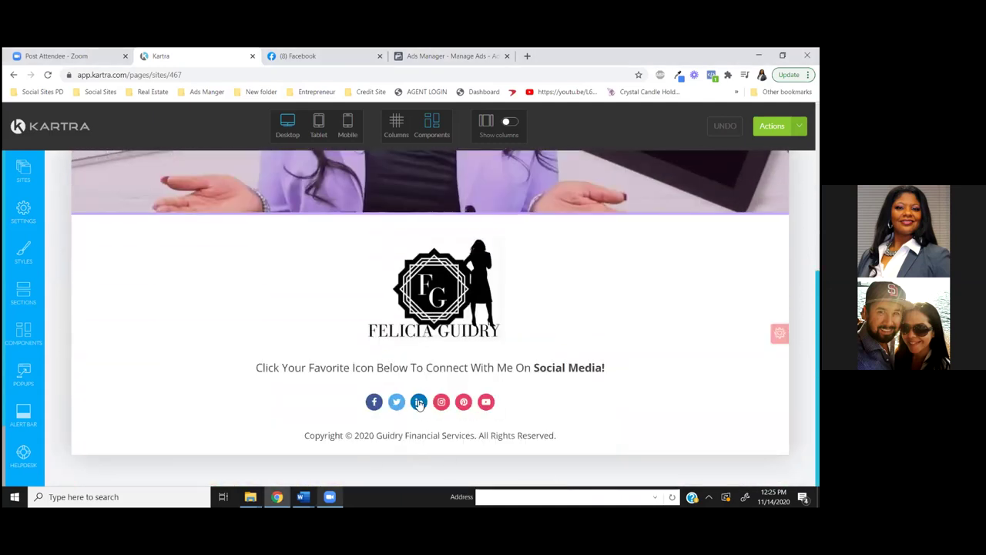
{"action": "mouse_move", "coordinate": [419, 403]}
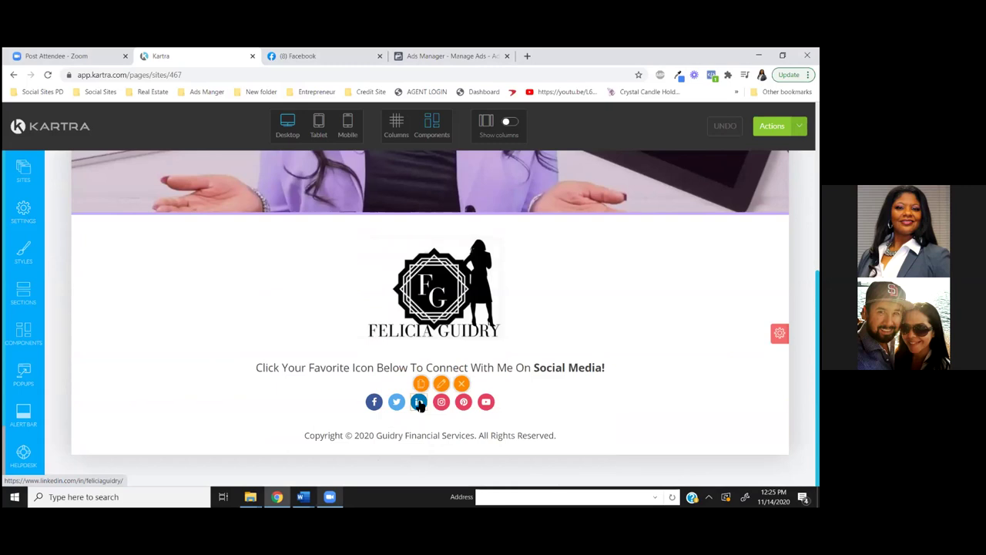
{"action": "scroll", "coordinate": [568, 408], "scroll_direction": "up", "scroll_amount": 1}
{"action": "scroll", "coordinate": [567, 411], "scroll_direction": "down", "scroll_amount": 1}
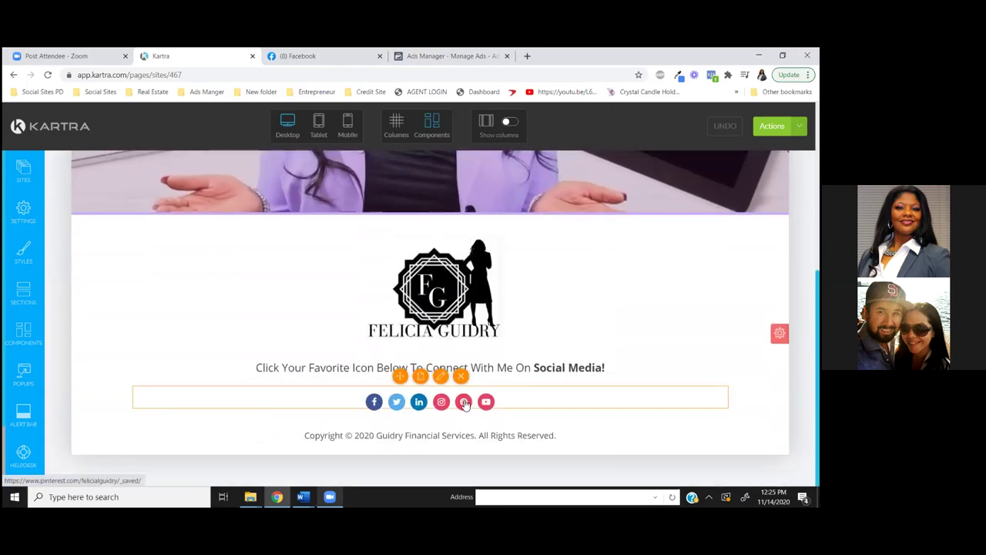
{"action": "scroll", "coordinate": [185, 323], "scroll_direction": "up", "scroll_amount": 5}
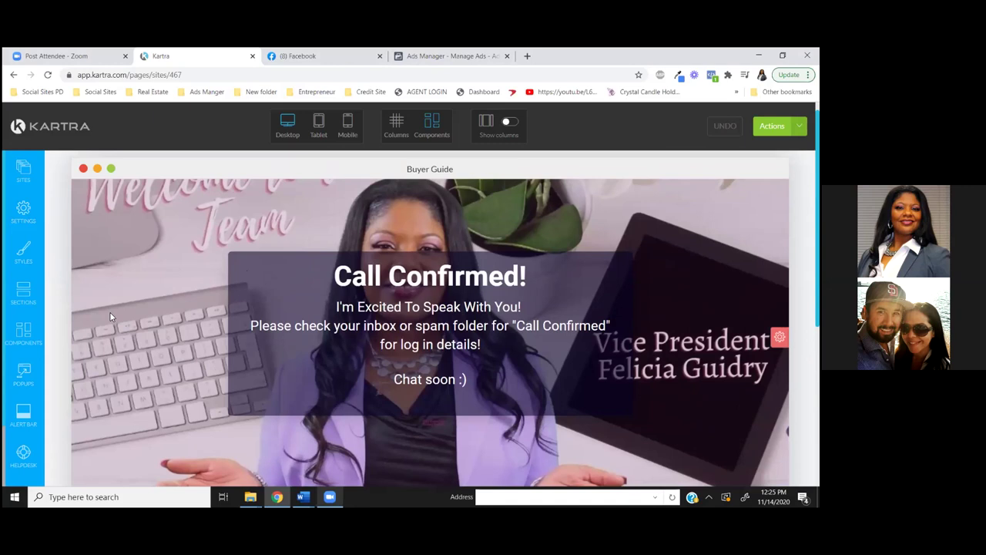
Preview the page at tablet width, switch back to desktop, and enable Column Mode
{"action": "left_click", "coordinate": [318, 125]}
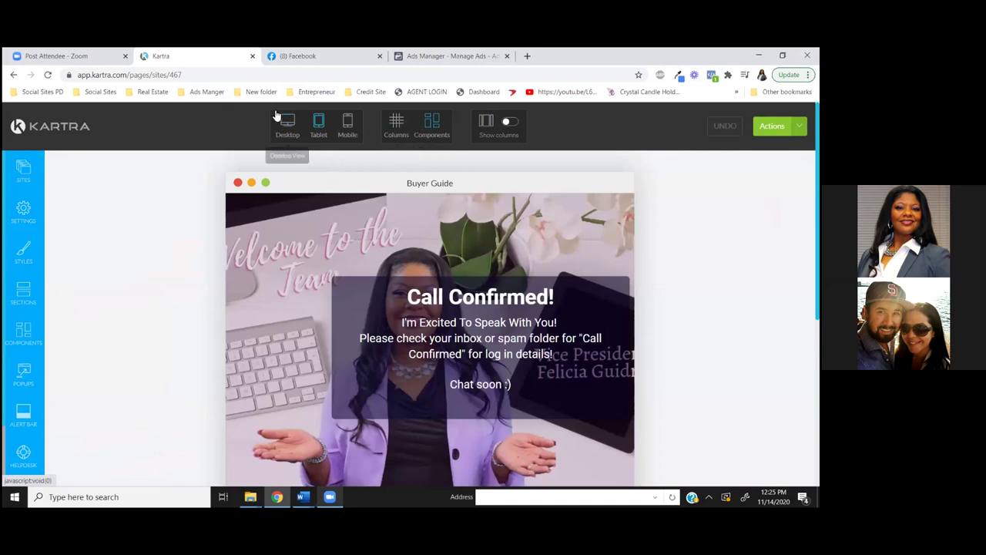
{"action": "left_click", "coordinate": [286, 121]}
{"action": "left_click", "coordinate": [403, 125]}
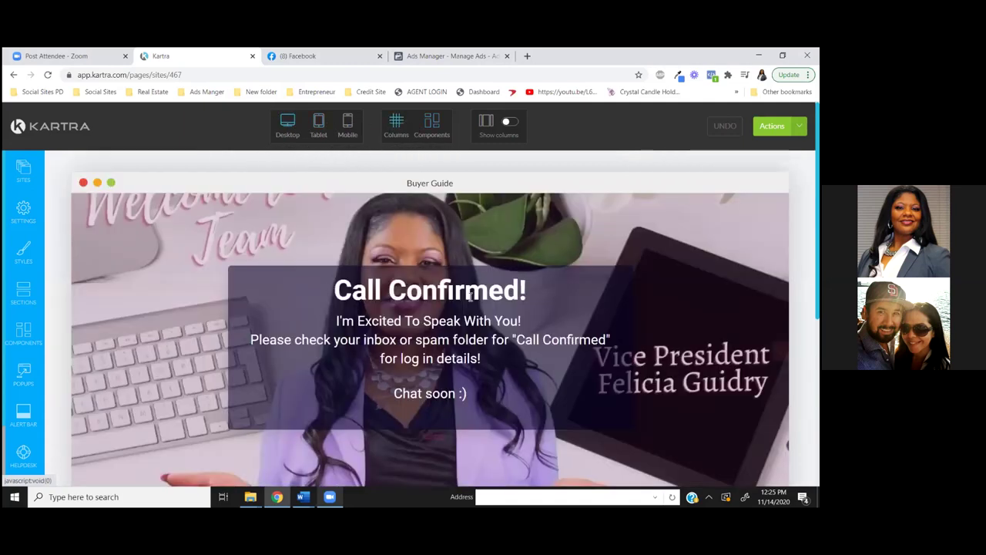
{"action": "scroll", "coordinate": [478, 348], "scroll_direction": "down", "scroll_amount": 5}
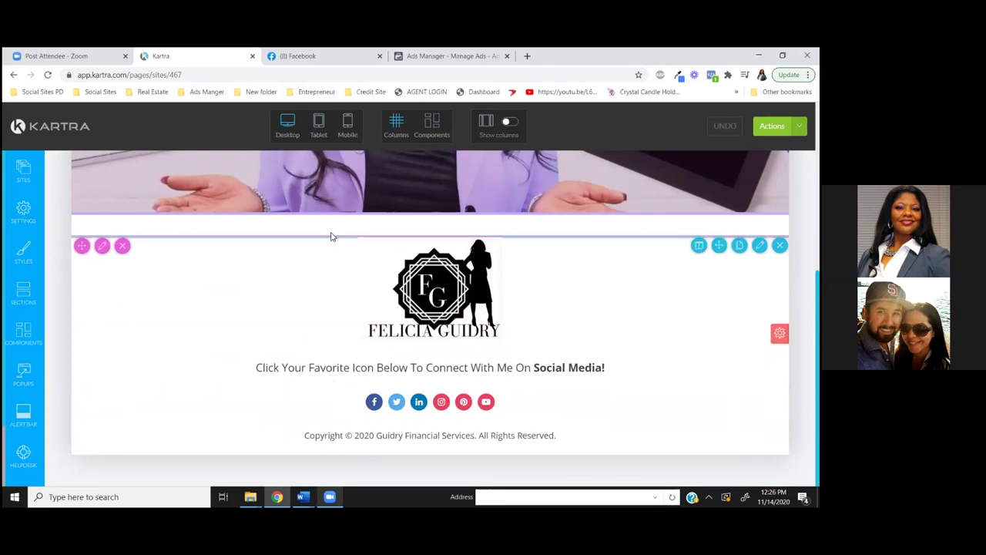
In Components mode, delete the footer's social icons row and its 'Click Your Favorite Icon' line
{"action": "left_click", "coordinate": [427, 122]}
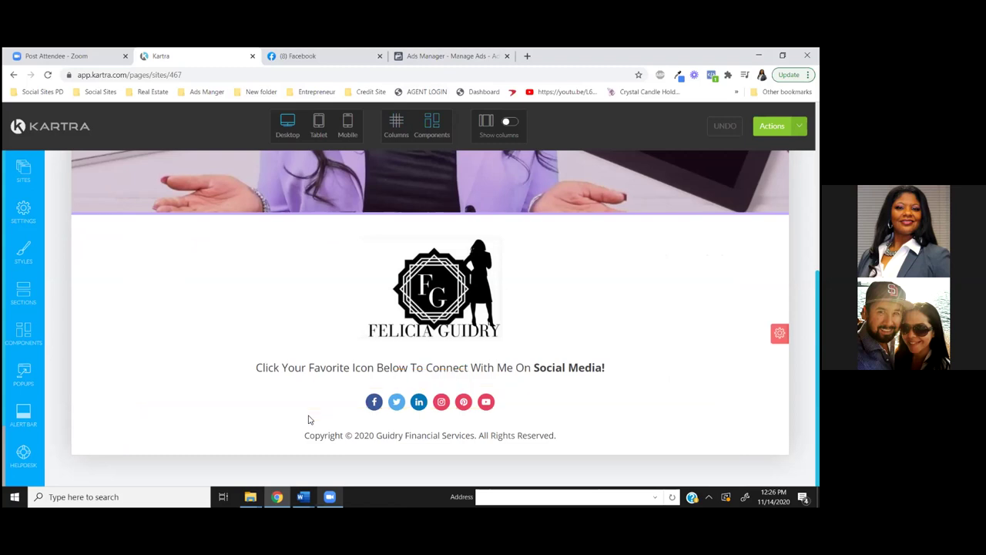
{"action": "mouse_move", "coordinate": [359, 400]}
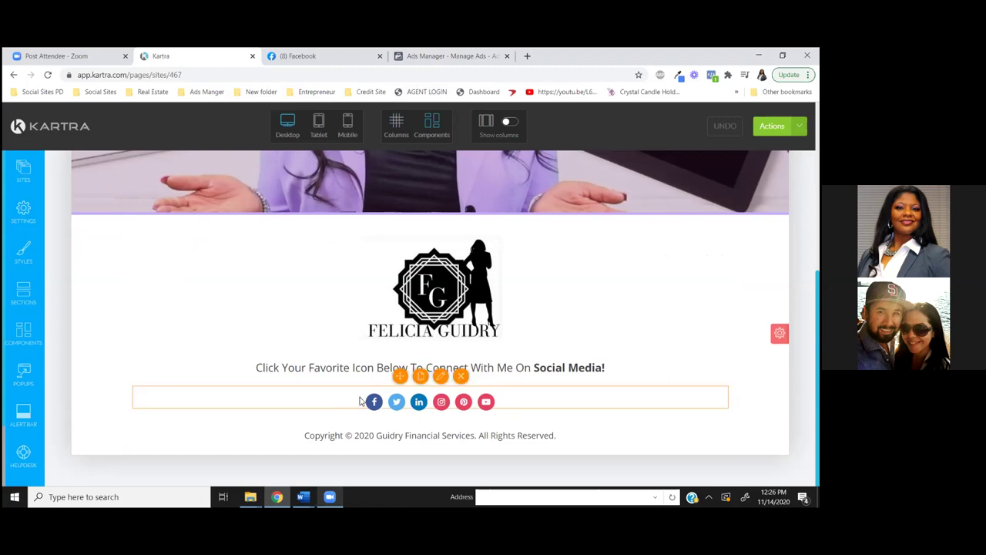
{"action": "left_click", "coordinate": [461, 375]}
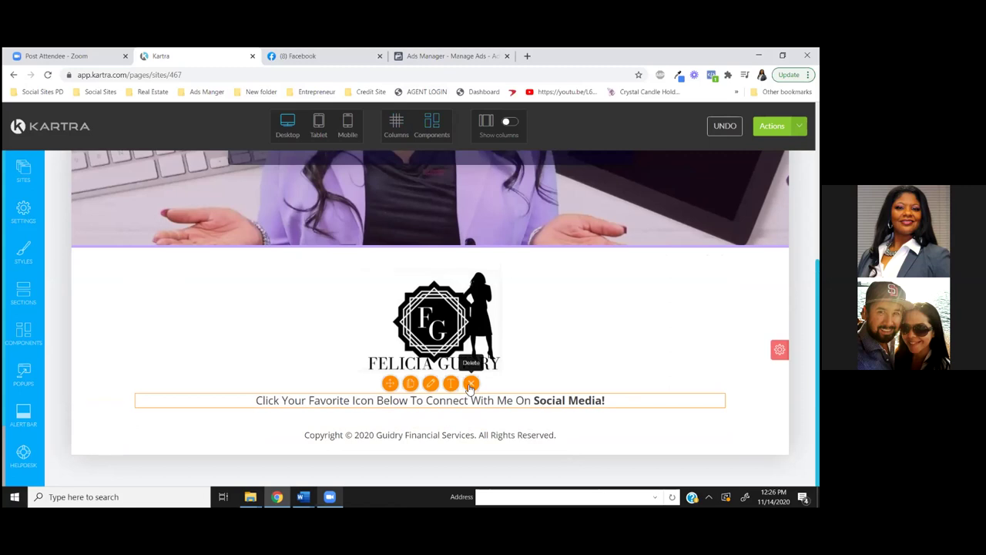
{"action": "left_click", "coordinate": [475, 381]}
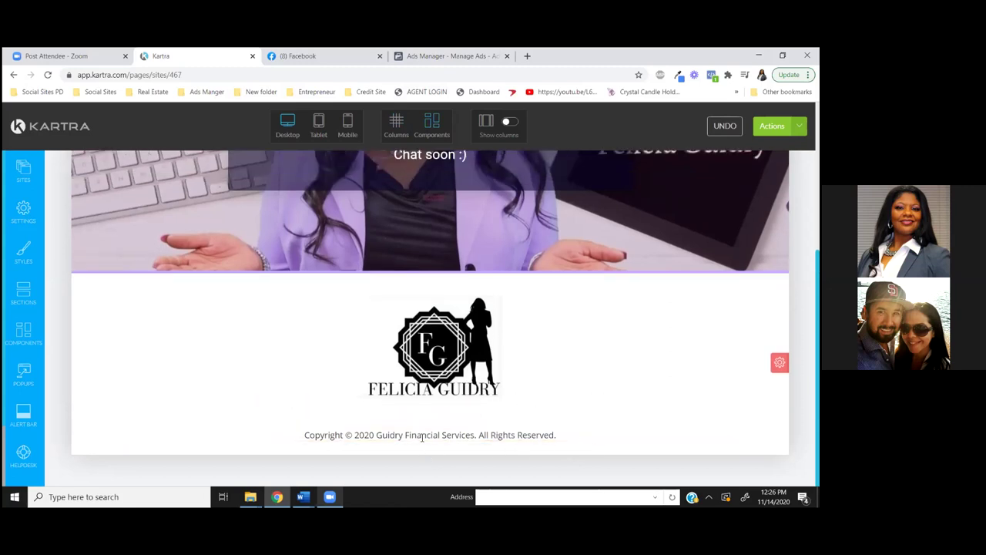
{"action": "mouse_move", "coordinate": [422, 436]}
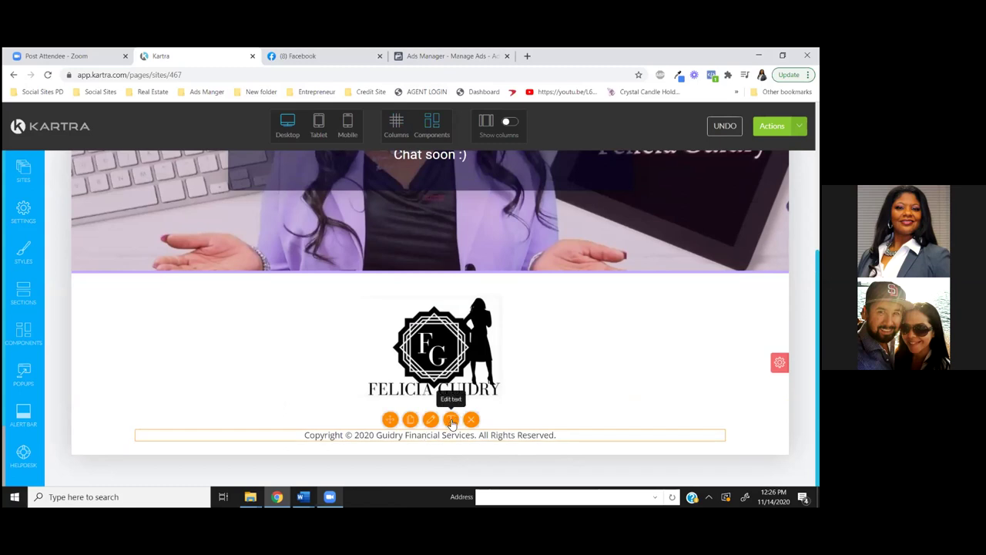
Replace 'Financial Services' in the footer copyright line with 'Realty Group'
{"action": "left_click", "coordinate": [409, 436]}
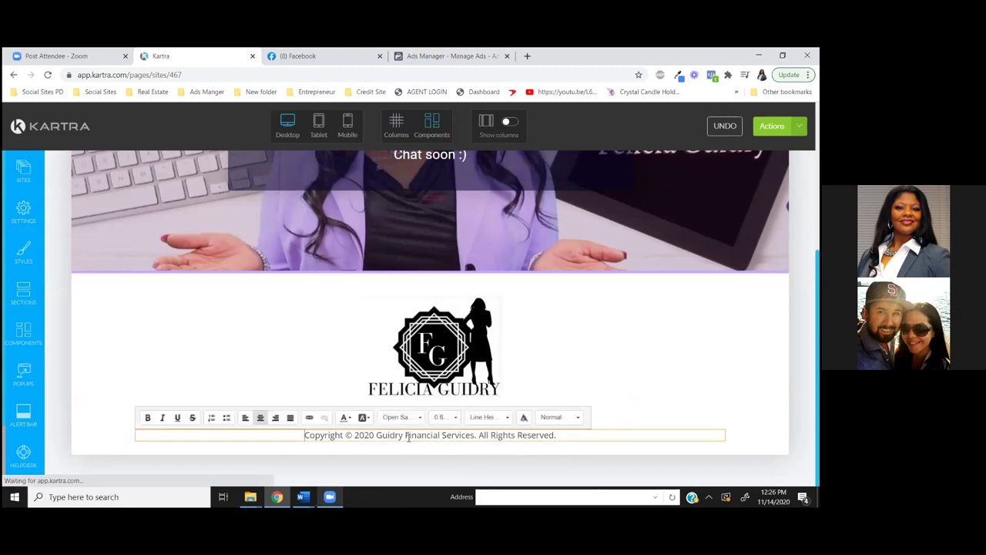
{"action": "key", "text": "Delete"}
{"action": "key", "text": "Delete"}
{"action": "key", "text": "Delete"}
{"action": "key", "text": "Delete"}
{"action": "key", "text": "Delete"}
{"action": "key", "text": "Delete"}
{"action": "key", "text": "Delete"}
{"action": "key", "text": "Delete"}
{"action": "key", "text": "Delete"}
{"action": "key", "text": "Delete"}
{"action": "key", "text": "Delete"}
{"action": "key", "text": "Delete"}
{"action": "key", "text": "Delete"}
{"action": "key", "text": "Delete"}
{"action": "key", "text": "Delete"}
{"action": "key", "text": "Delete"}
{"action": "key", "text": "Delete"}
{"action": "key", "text": "Delete"}
{"action": "type", "text": "Re"}
{"action": "type", "text": "alty"}
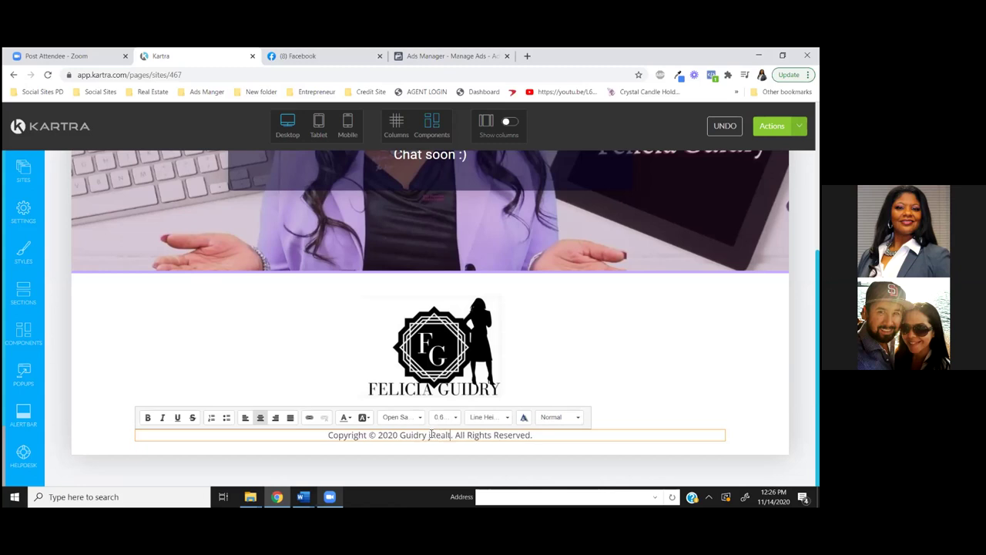
{"action": "key", "text": "BackSpace"}
{"action": "key", "text": "BackSpace"}
{"action": "key", "text": "BackSpace"}
{"action": "key", "text": "BackSpace"}
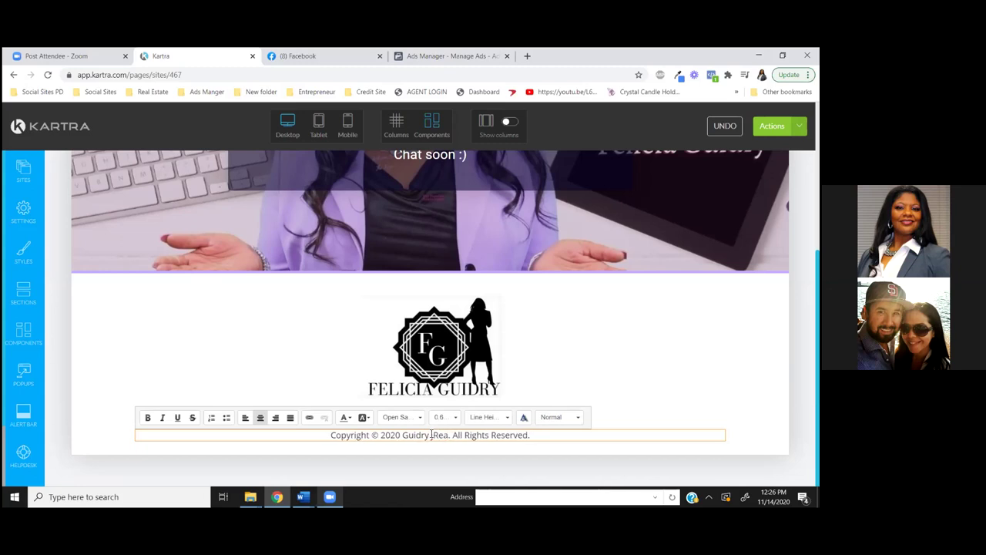
{"action": "type", "text": "lty"}
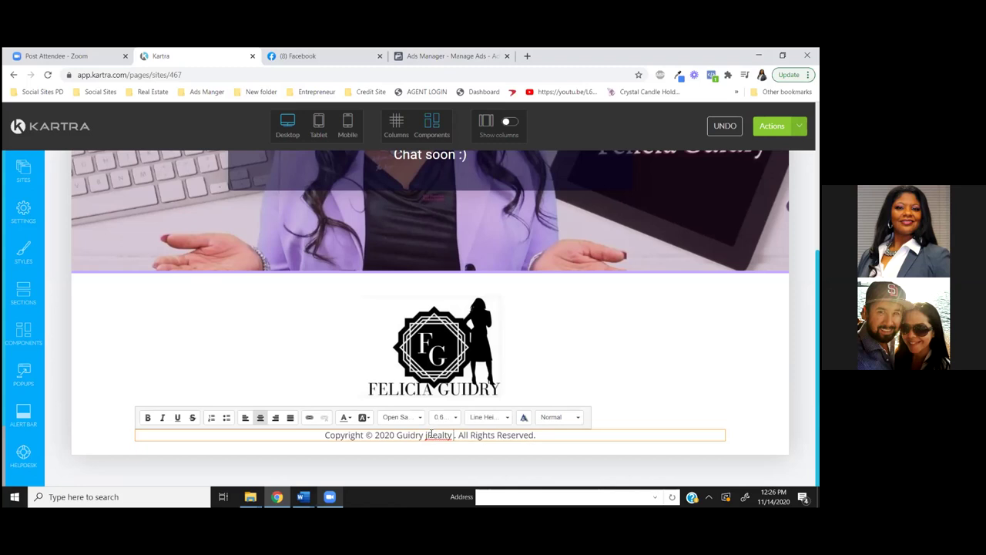
{"action": "key", "text": "BackSpace"}
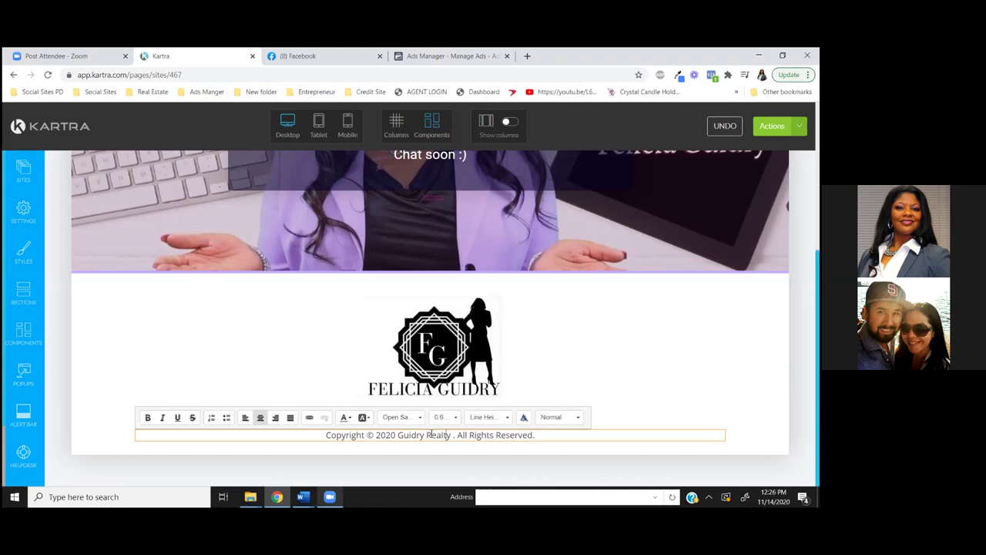
{"action": "type", "text": "Group"}
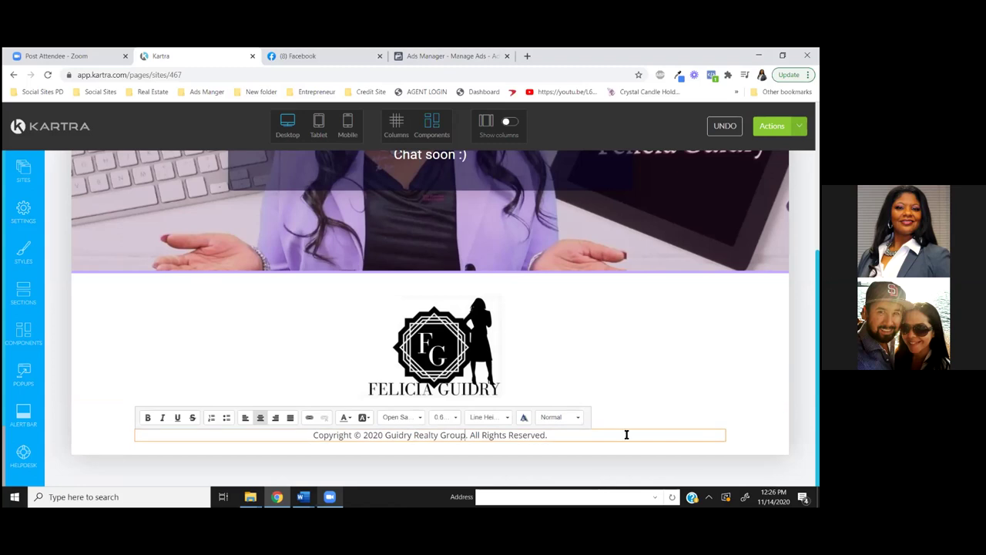
{"action": "left_click", "coordinate": [631, 367]}
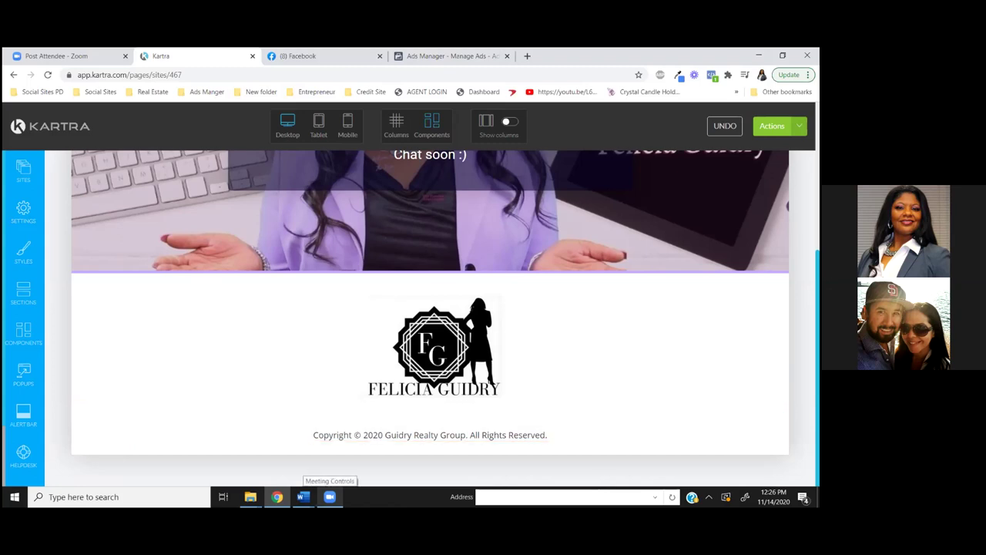
{"action": "scroll", "coordinate": [430, 318], "scroll_direction": "up", "scroll_amount": 3}
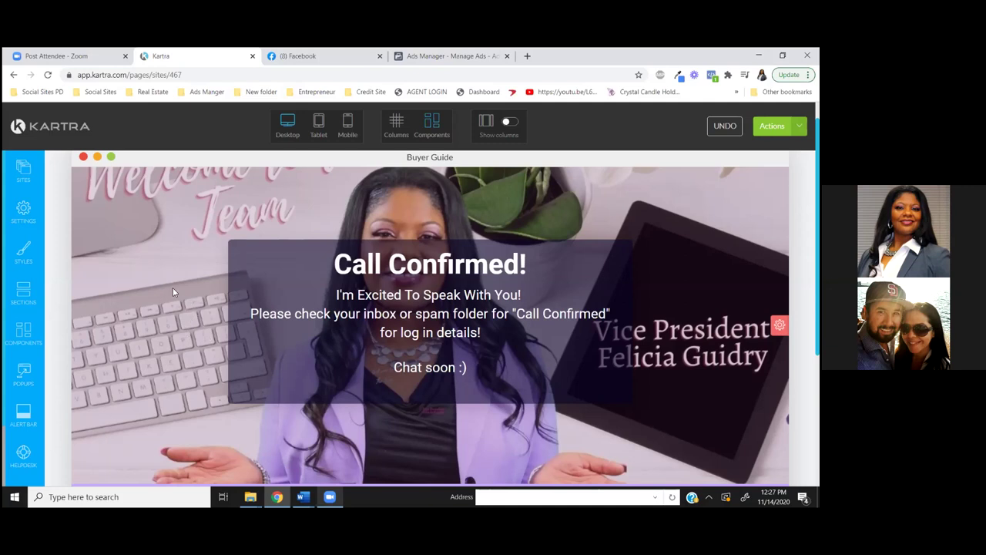
Scroll through the Buyer Guide page to review the hero message and trimmed footer
{"action": "scroll", "coordinate": [160, 268], "scroll_direction": "down", "scroll_amount": 3}
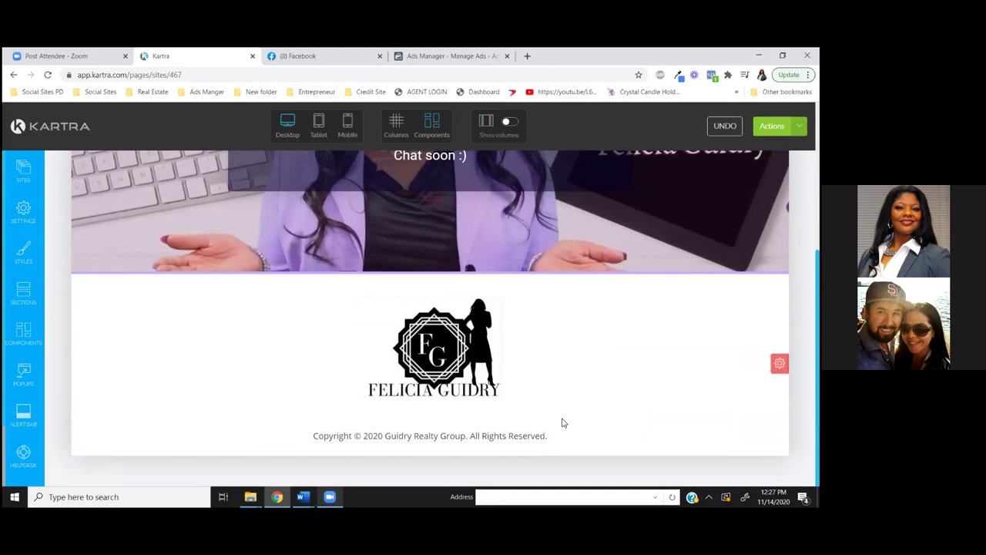
{"action": "scroll", "coordinate": [413, 326], "scroll_direction": "up", "scroll_amount": 3}
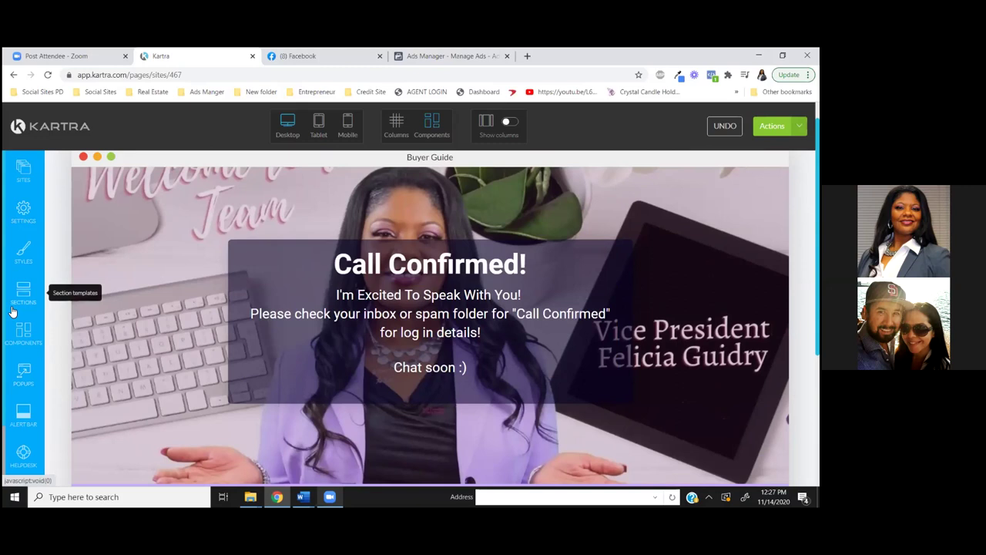
{"action": "scroll", "coordinate": [625, 413], "scroll_direction": "down", "scroll_amount": 1}
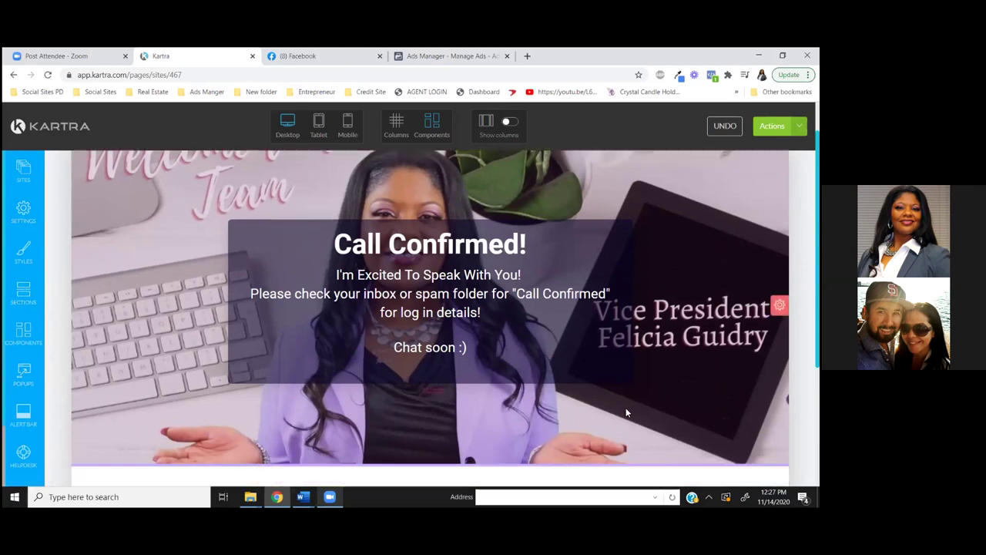
{"action": "scroll", "coordinate": [626, 413], "scroll_direction": "down", "scroll_amount": 3}
Save the page's progress from Actions, then open and close the Publish live dialog
{"action": "left_click", "coordinate": [772, 125]}
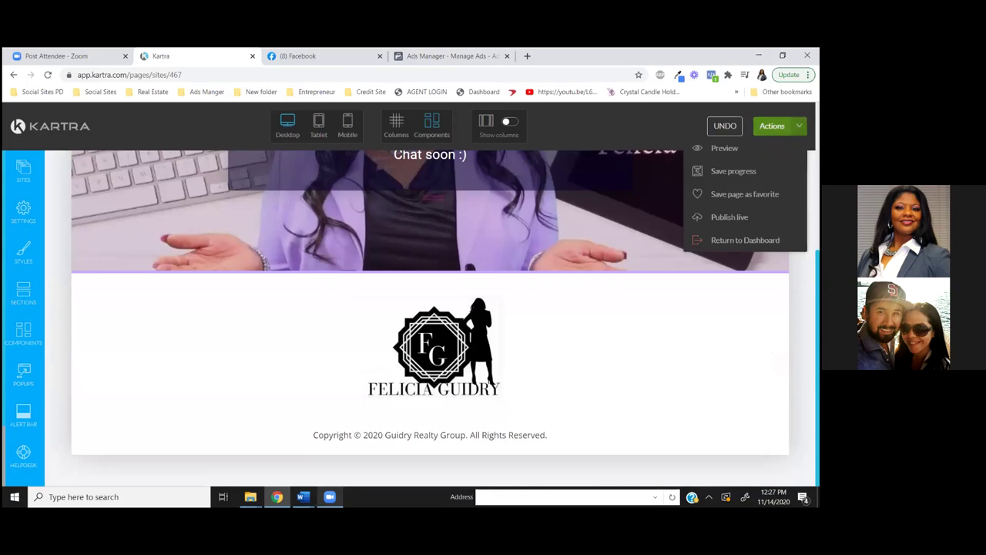
{"action": "left_click", "coordinate": [733, 171]}
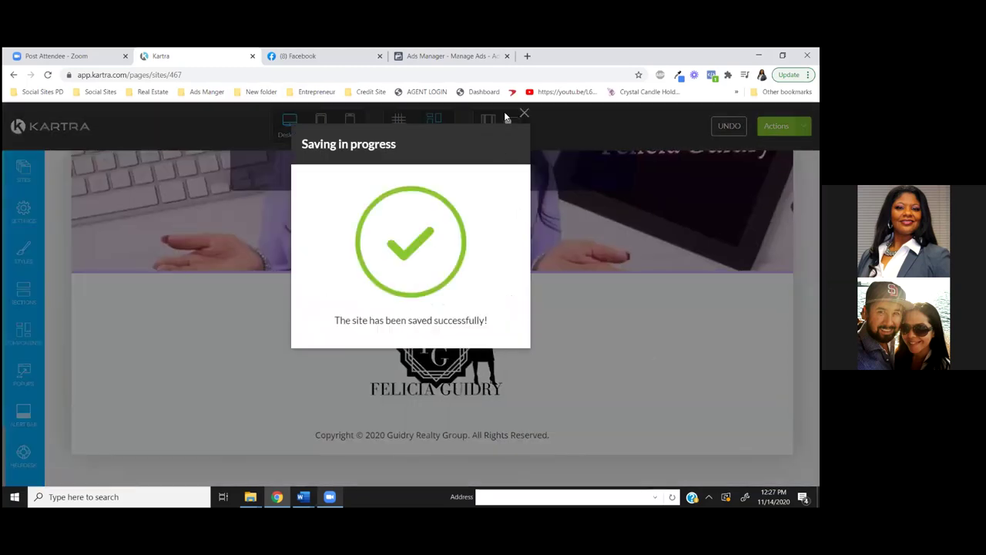
{"action": "left_click", "coordinate": [524, 114]}
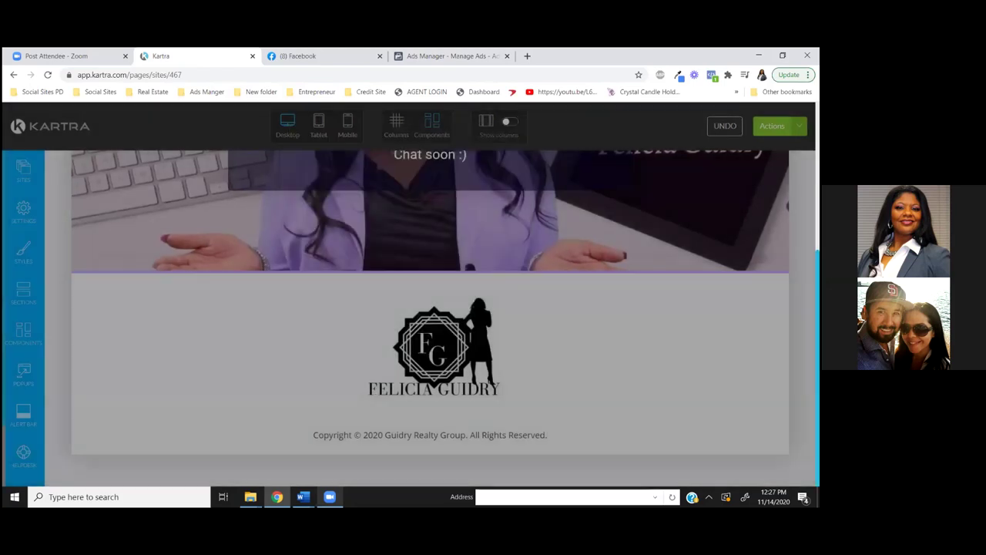
{"action": "left_click", "coordinate": [772, 125]}
{"action": "left_click", "coordinate": [724, 216]}
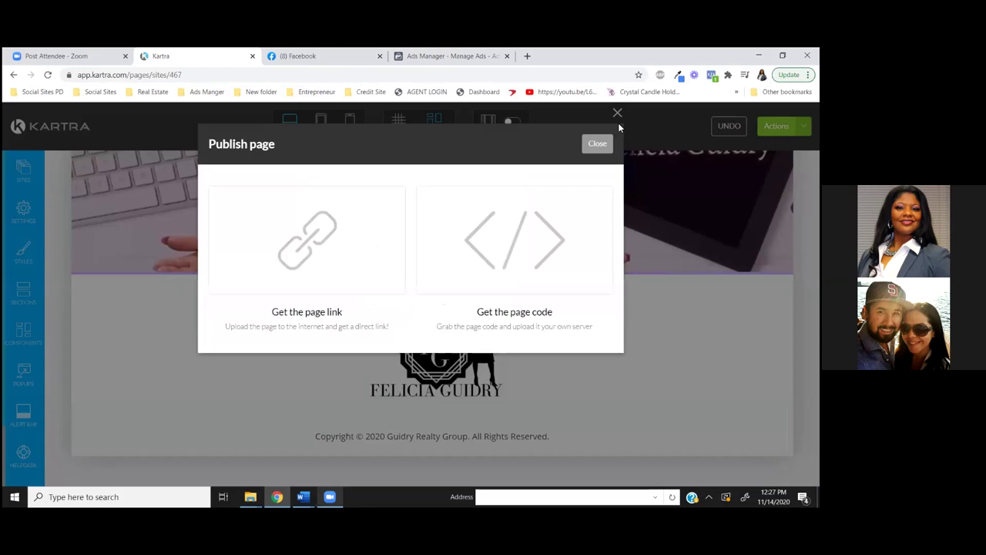
{"action": "left_click", "coordinate": [617, 114]}
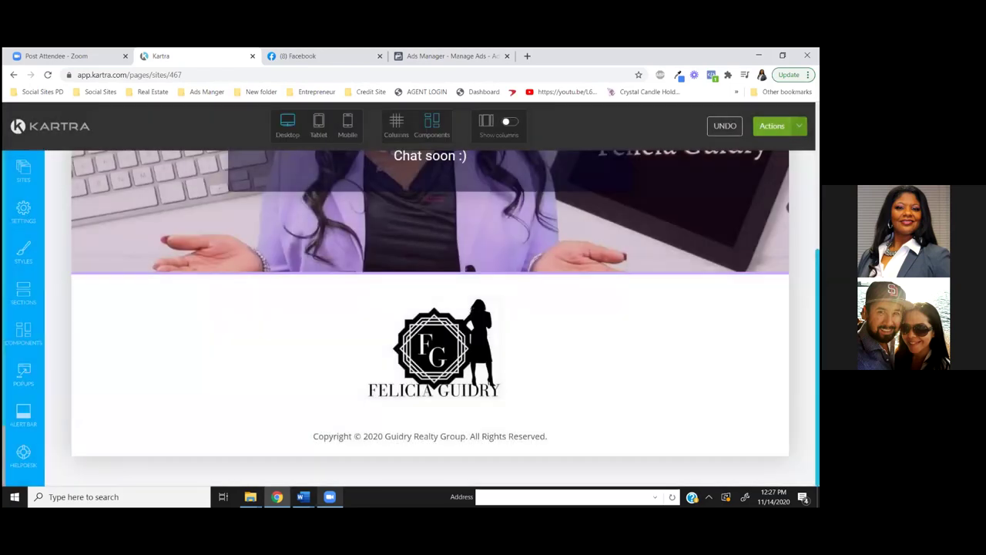
{"action": "left_click", "coordinate": [772, 126]}
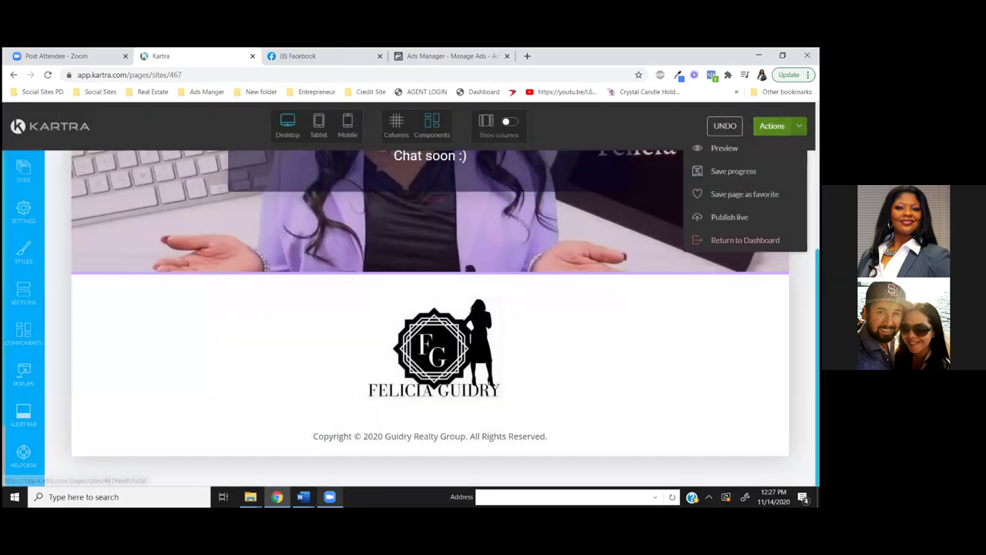
Publish the page live with its link slug renamed to 'Downloadyourfreebuyerguide'
{"action": "left_click", "coordinate": [729, 216]}
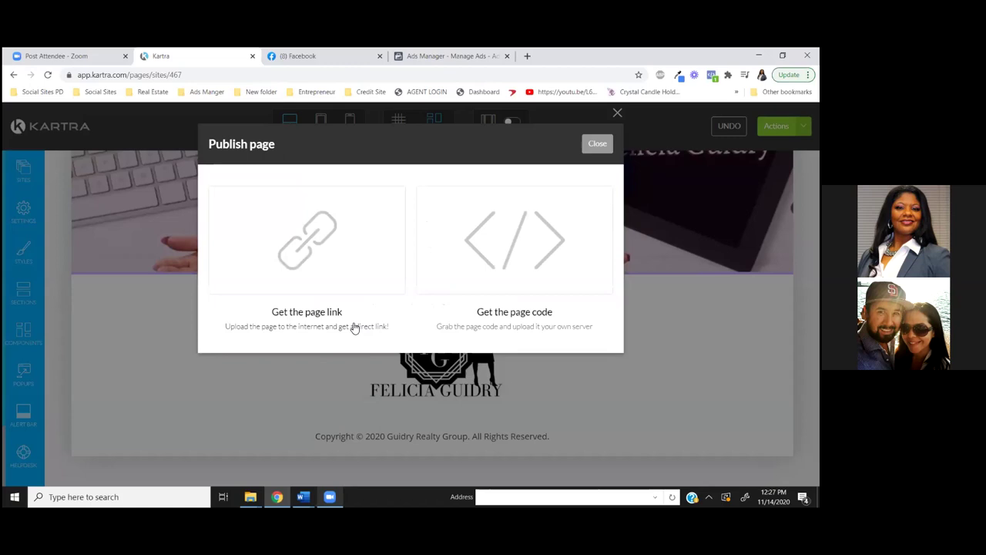
{"action": "left_click", "coordinate": [302, 316]}
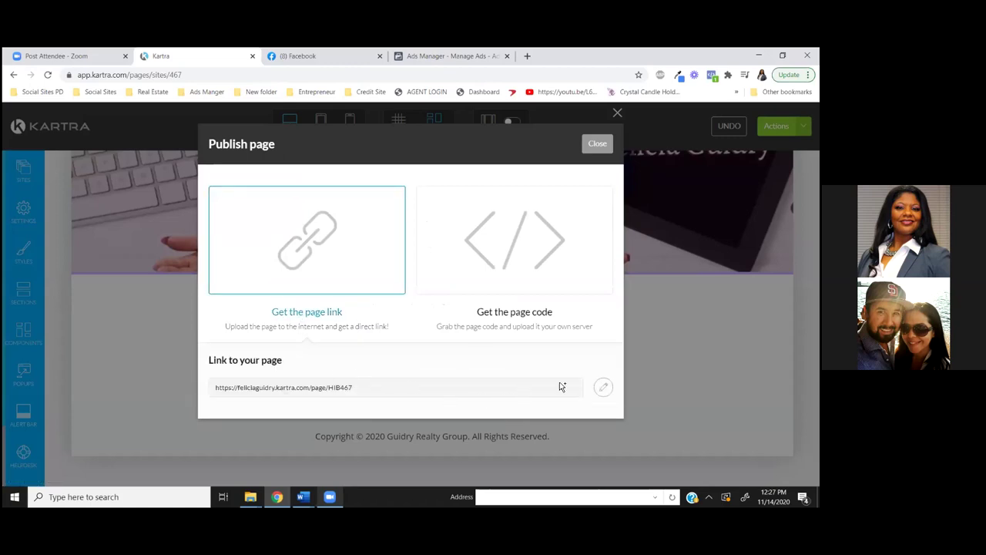
{"action": "left_click", "coordinate": [603, 386]}
{"action": "left_click", "coordinate": [456, 385]}
{"action": "key", "text": "BackSpace"}
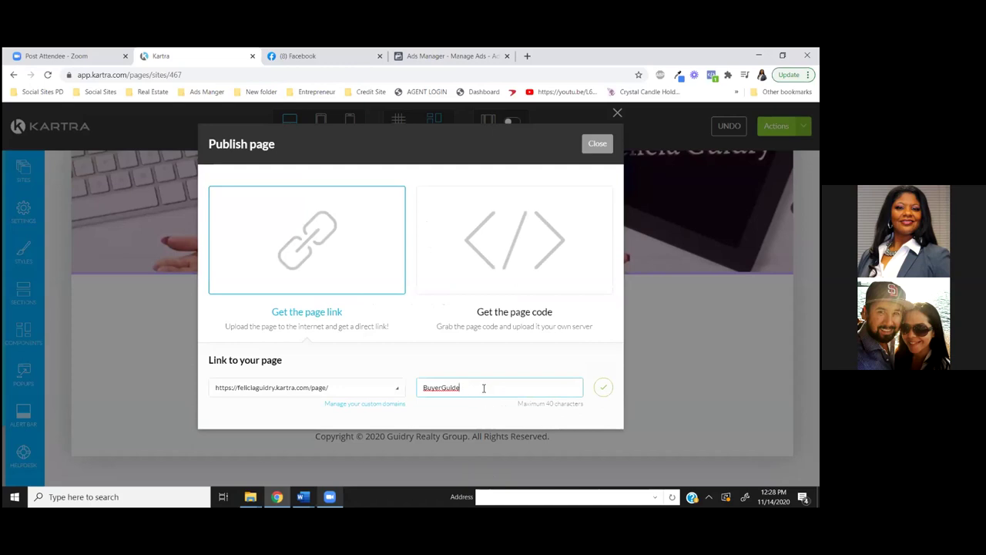
{"action": "double_click", "coordinate": [449, 391]}
{"action": "type", "text": "Downloadyourfreebuyerguide"}
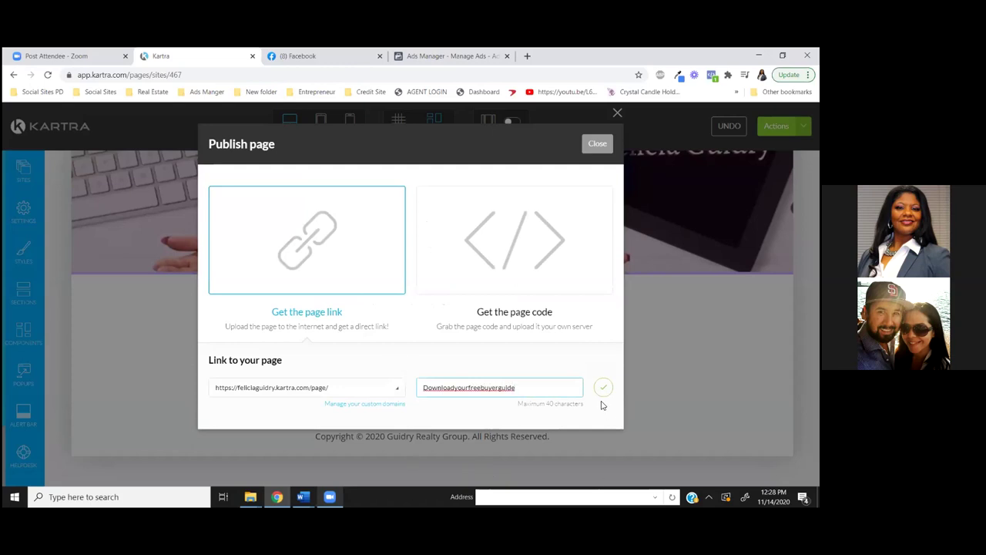
{"action": "left_click", "coordinate": [603, 387]}
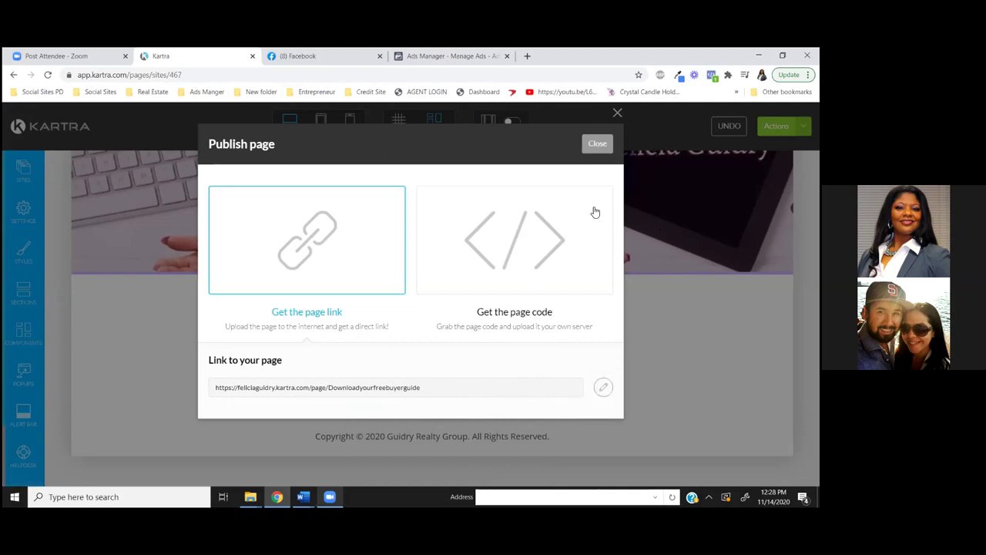
{"action": "left_click", "coordinate": [597, 144]}
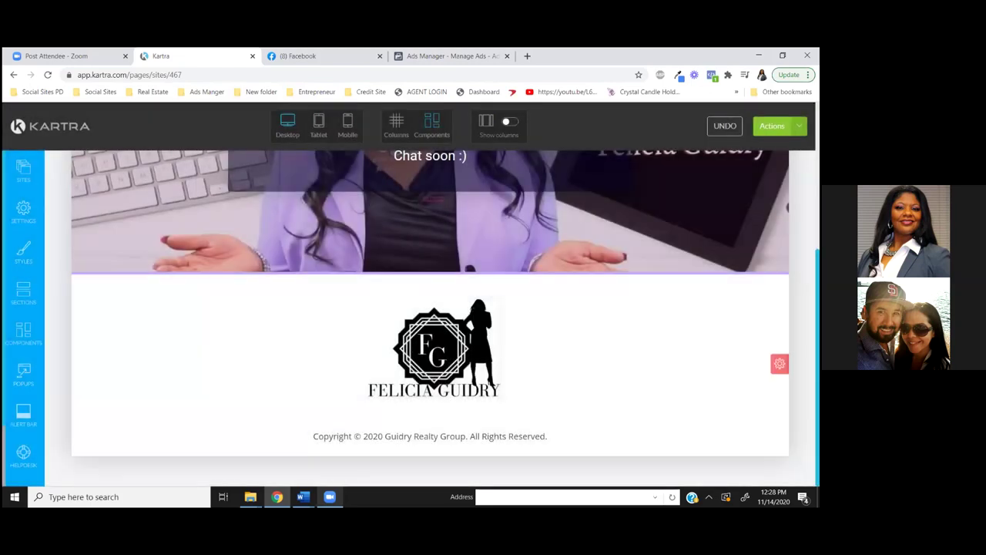
{"action": "left_click", "coordinate": [772, 126]}
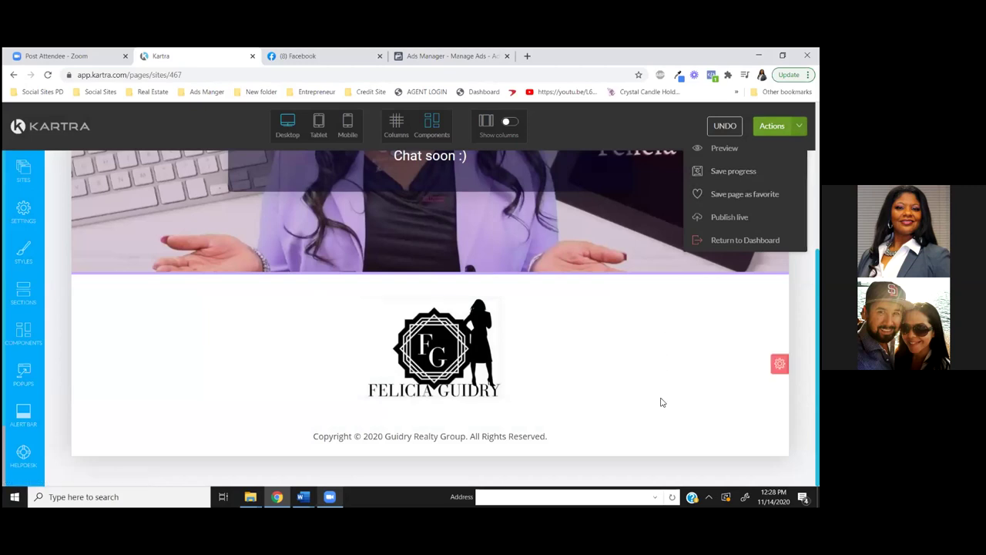
Exit the page editor via Actions > Return to Dashboard, confirming Exit to reach the Pages list
{"action": "scroll", "coordinate": [661, 402], "scroll_direction": "up", "scroll_amount": 3}
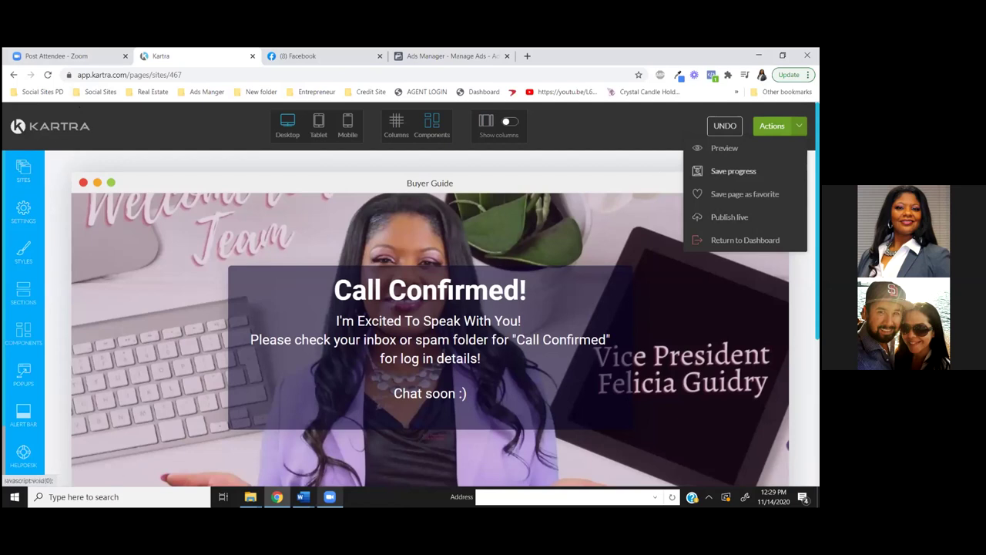
{"action": "left_click", "coordinate": [745, 239]}
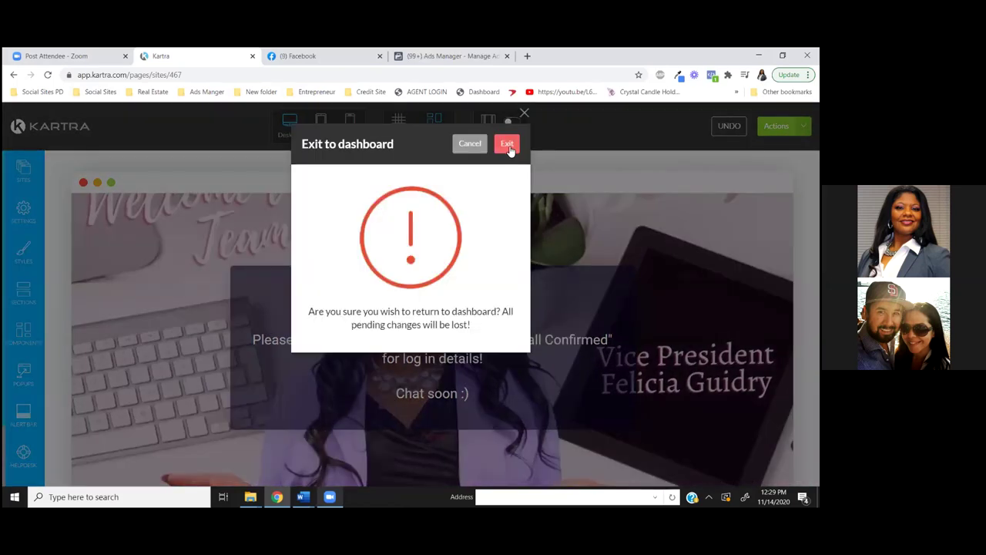
{"action": "left_click", "coordinate": [508, 147]}
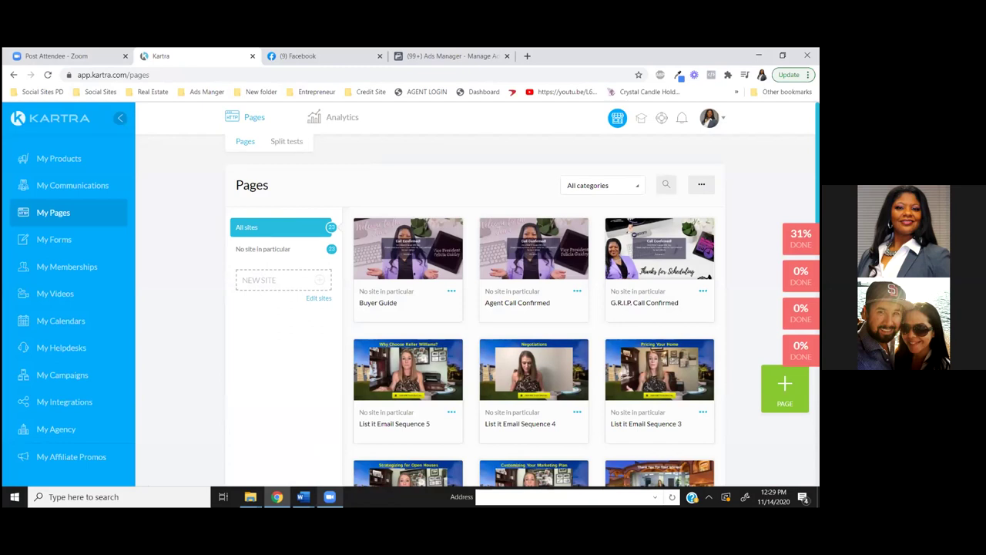
{"action": "scroll", "coordinate": [475, 309], "scroll_direction": "down", "scroll_amount": 2}
{"action": "scroll", "coordinate": [533, 308], "scroll_direction": "down", "scroll_amount": 2}
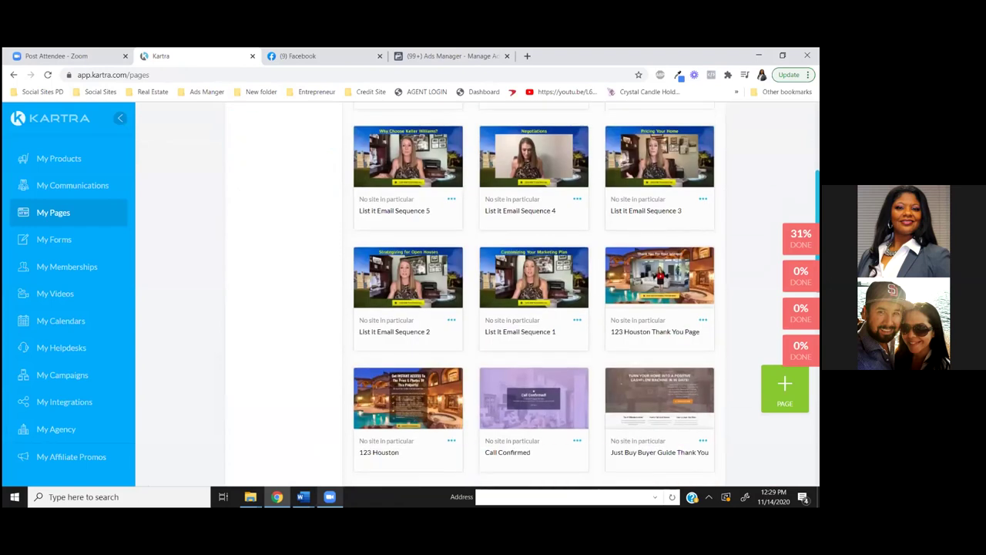
{"action": "scroll", "coordinate": [533, 308], "scroll_direction": "down", "scroll_amount": 2}
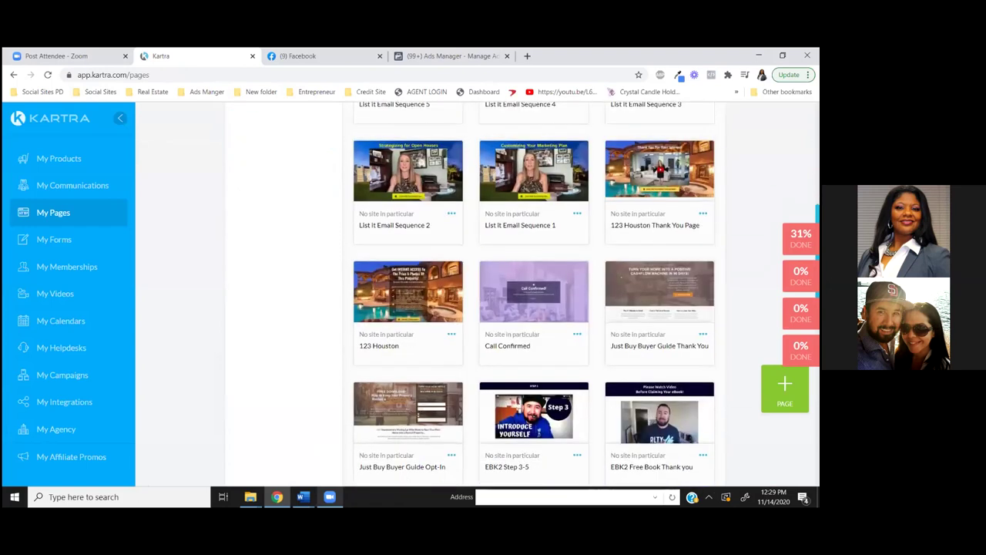
{"action": "scroll", "coordinate": [534, 308], "scroll_direction": "down", "scroll_amount": 10}
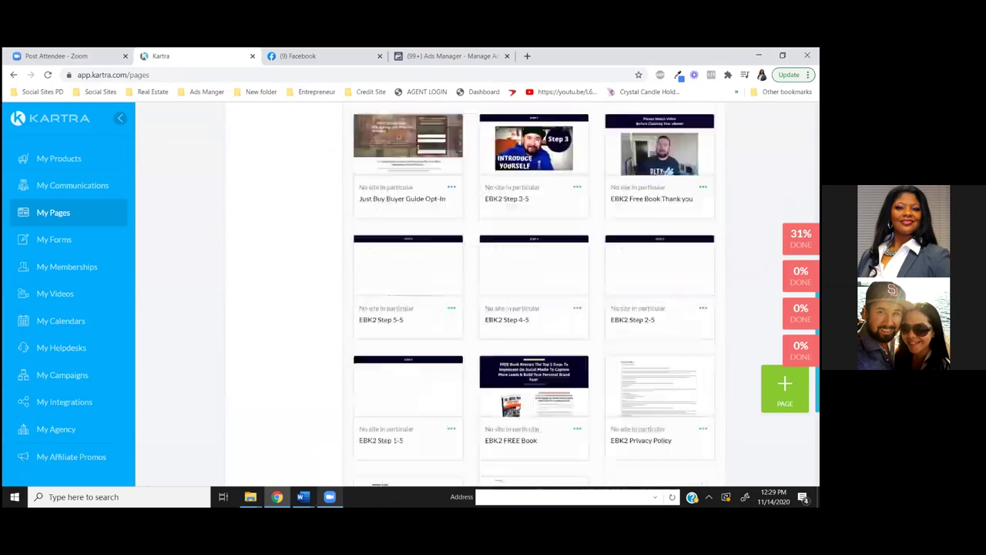
{"action": "scroll", "coordinate": [534, 308], "scroll_direction": "up", "scroll_amount": 15}
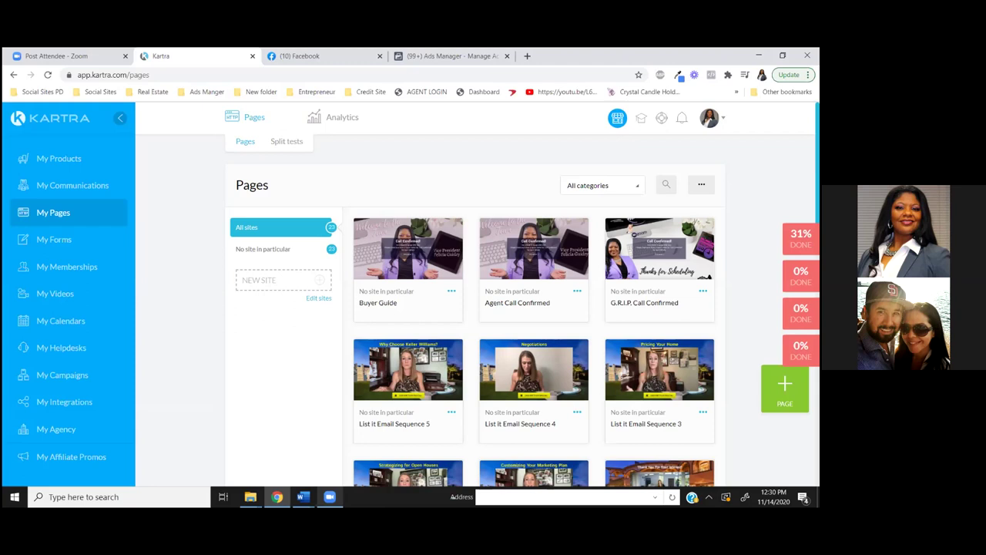
{"action": "scroll", "coordinate": [531, 324], "scroll_direction": "down", "scroll_amount": 1}
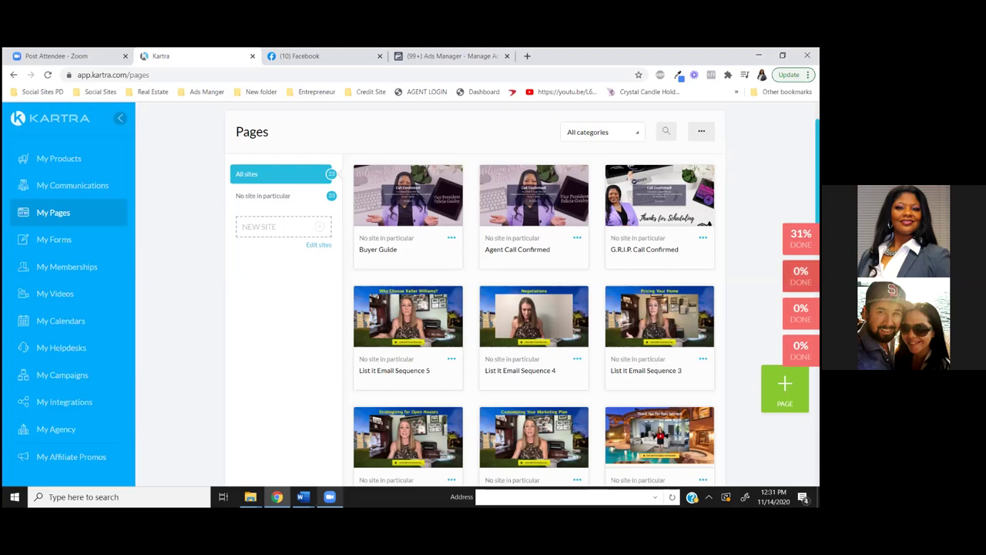
{"action": "scroll", "coordinate": [533, 296], "scroll_direction": "down", "scroll_amount": 2}
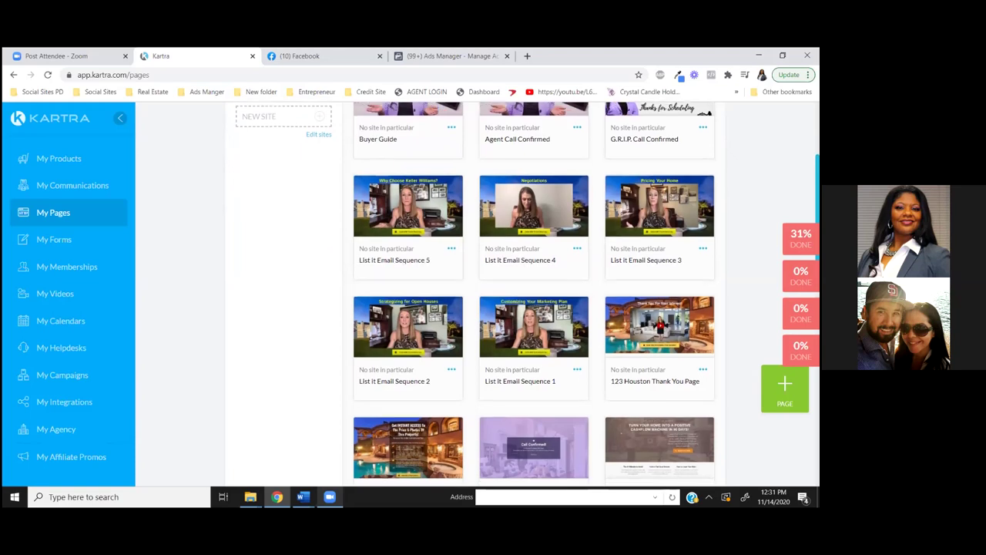
{"action": "scroll", "coordinate": [533, 297], "scroll_direction": "down", "scroll_amount": 1}
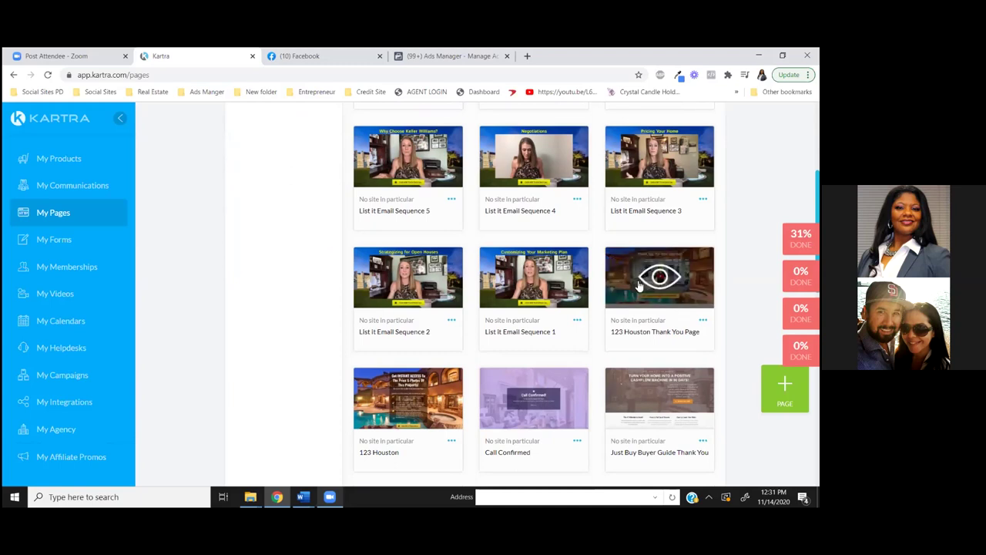
{"action": "mouse_move", "coordinate": [659, 277]}
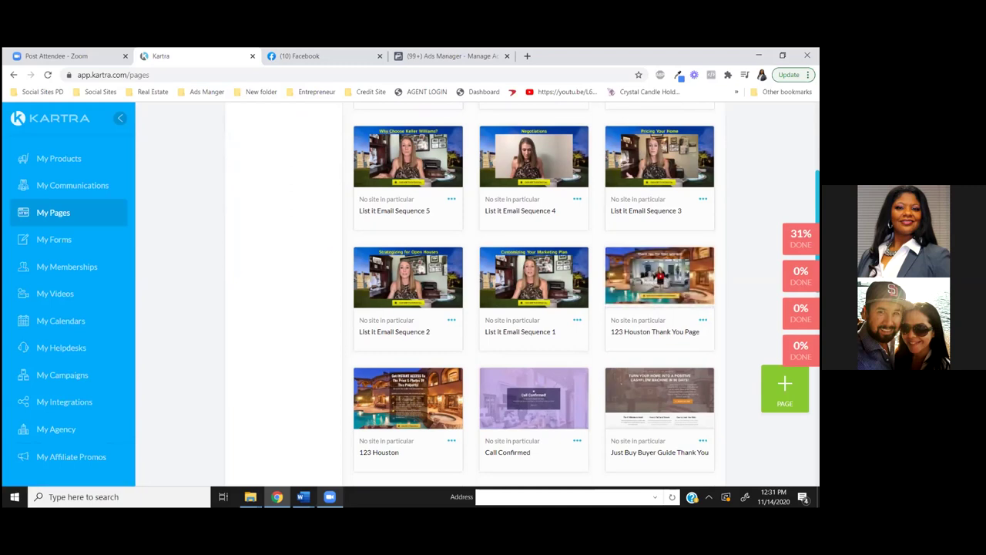
{"action": "scroll", "coordinate": [659, 291], "scroll_direction": "down", "scroll_amount": 2}
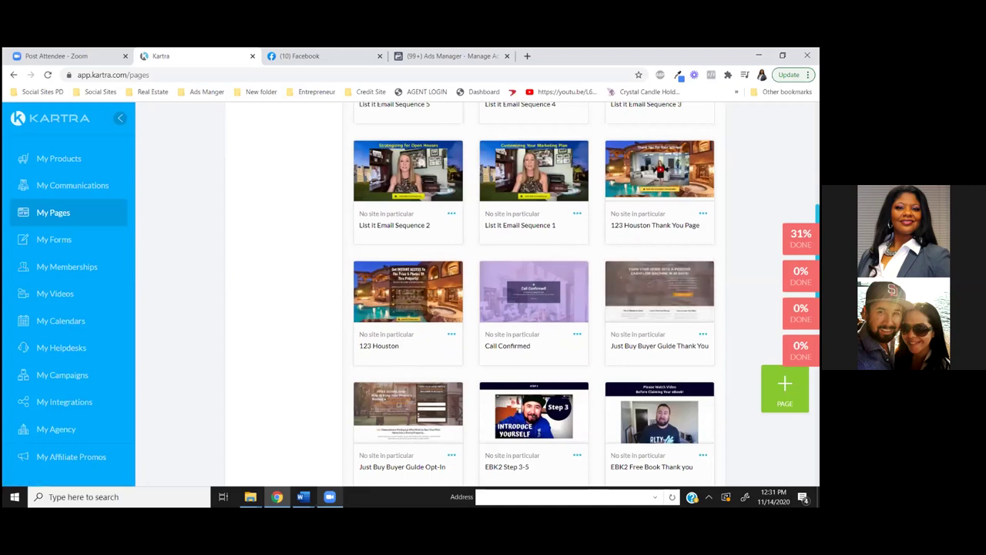
{"action": "scroll", "coordinate": [660, 239], "scroll_direction": "down", "scroll_amount": 1}
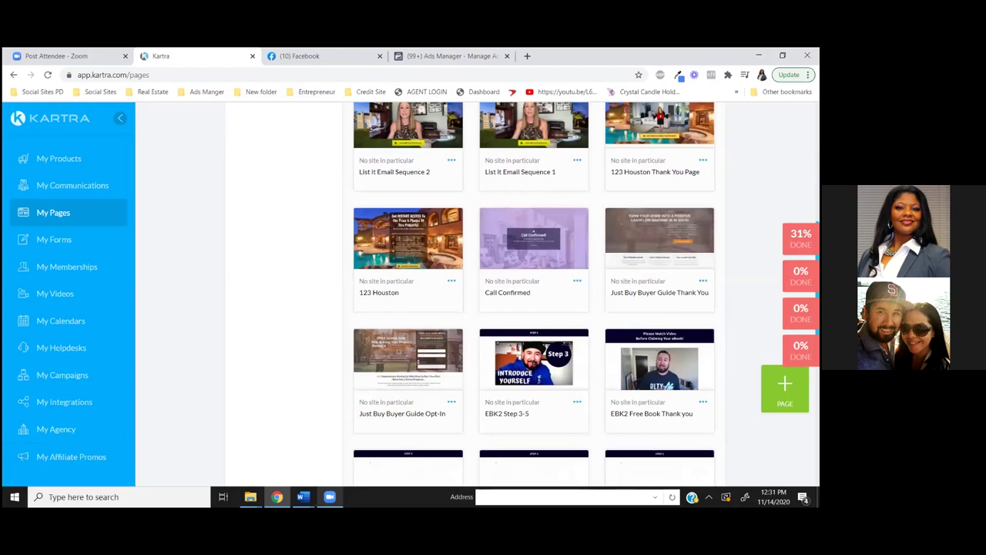
{"action": "scroll", "coordinate": [534, 295], "scroll_direction": "down", "scroll_amount": 1}
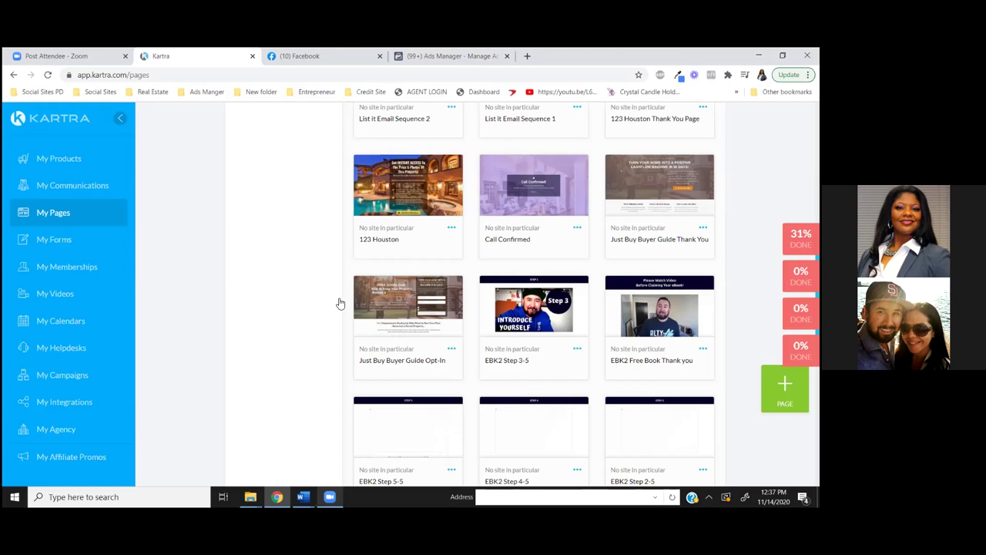
Go to My Memberships and open its Files section
{"action": "left_click", "coordinate": [67, 272]}
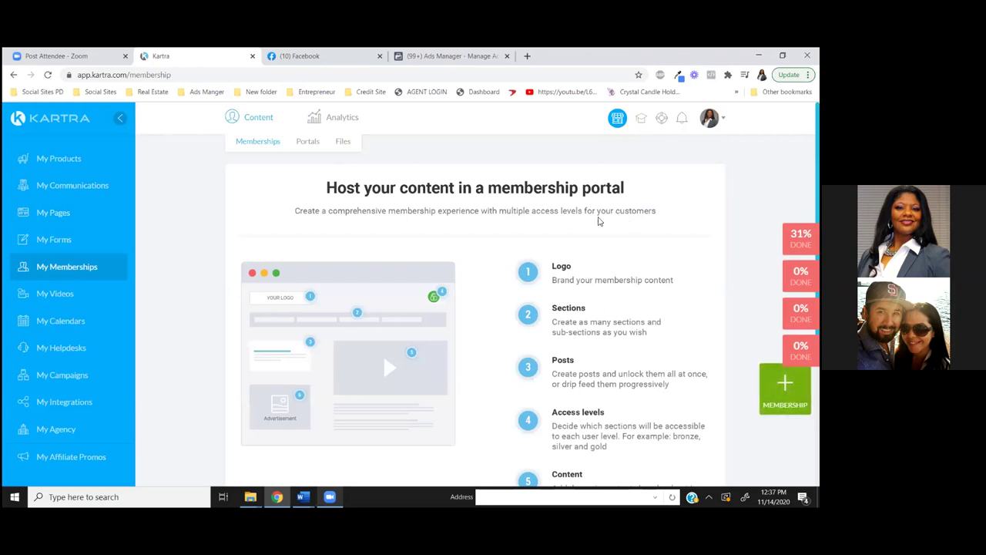
{"action": "left_click", "coordinate": [344, 143]}
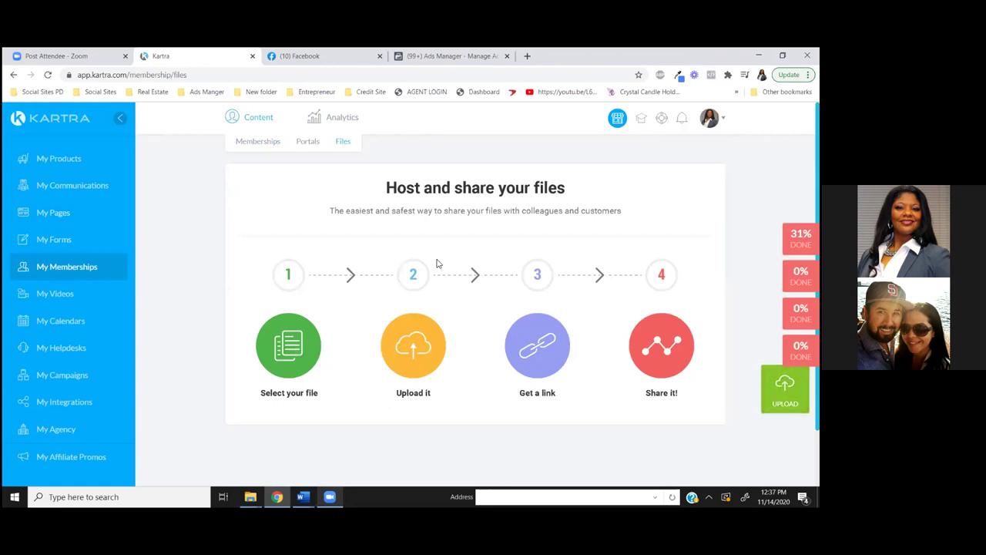
Start a file upload, check the Category list, then switch to Manage my categories
{"action": "left_click", "coordinate": [785, 389]}
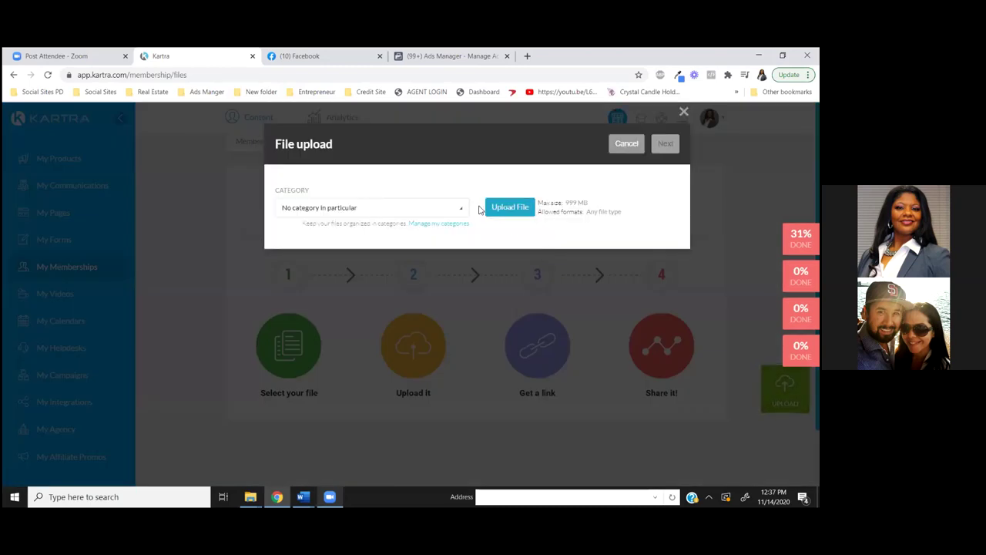
{"action": "left_click", "coordinate": [398, 211]}
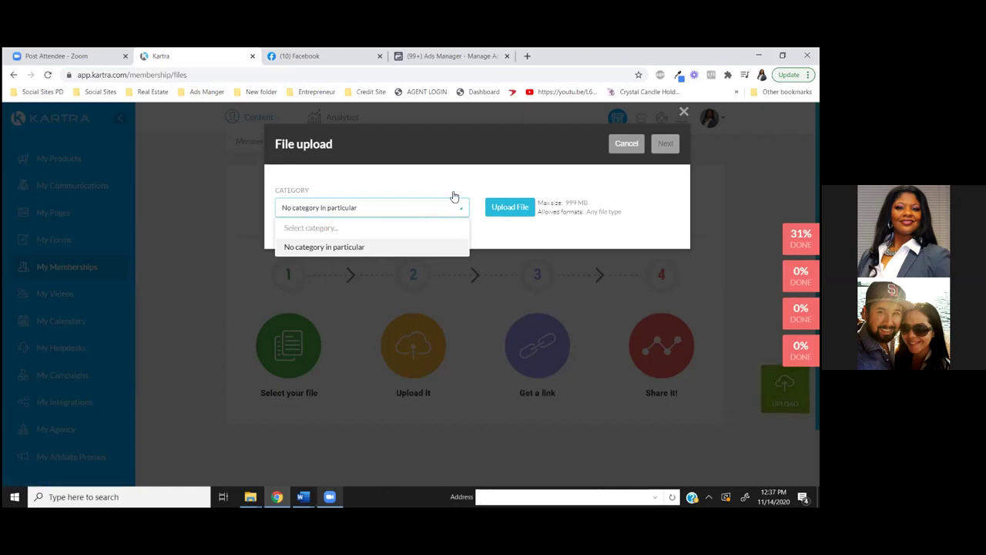
{"action": "left_click", "coordinate": [374, 208]}
{"action": "left_click", "coordinate": [429, 224]}
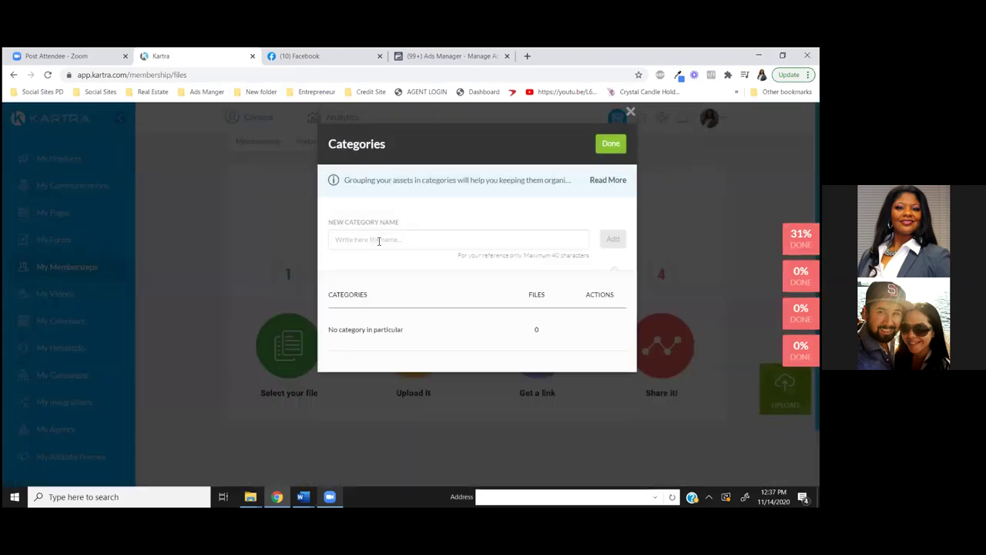
Add a new file category named 'Buyer Guide' and finish editing categories
{"action": "left_click", "coordinate": [377, 239]}
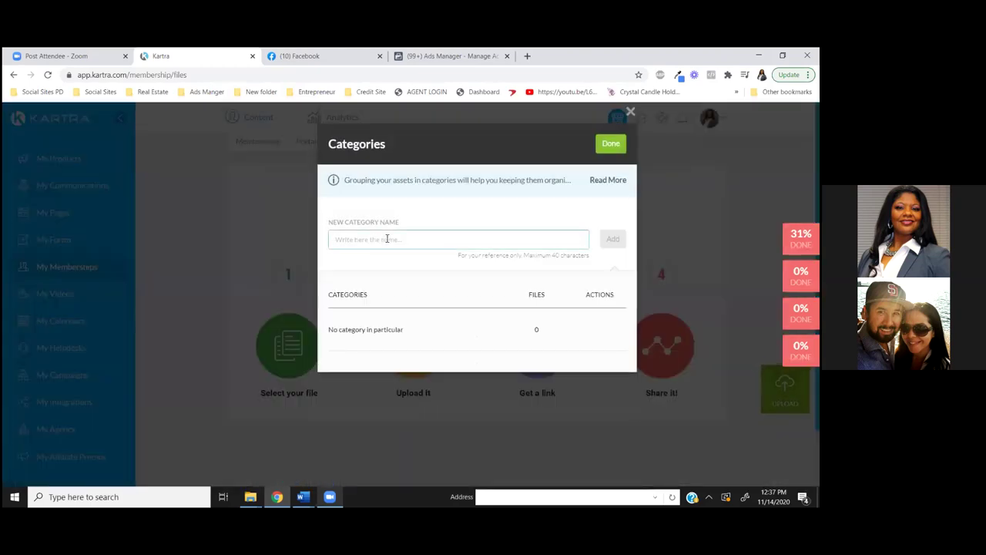
{"action": "type", "text": "Buy"}
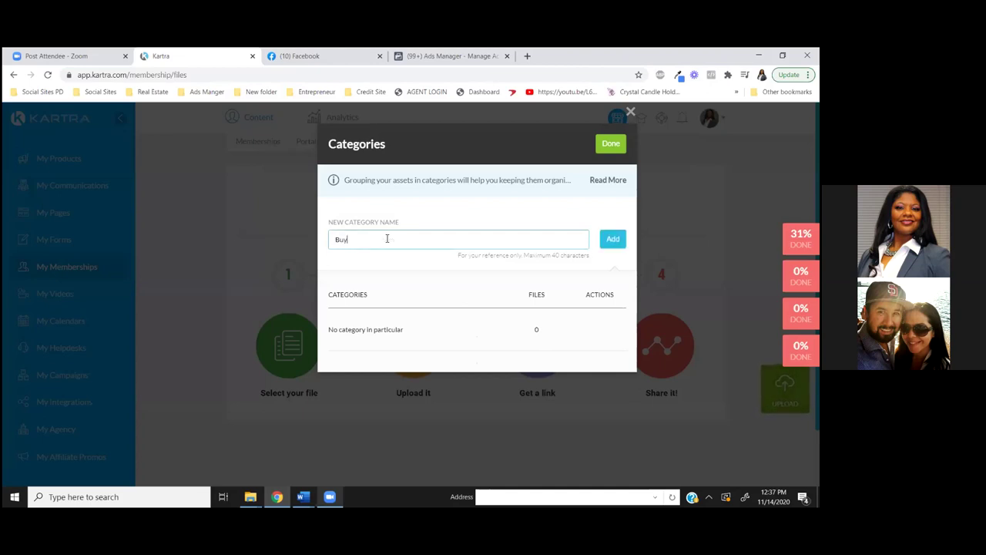
{"action": "type", "text": "er Guide"}
{"action": "left_click", "coordinate": [610, 238]}
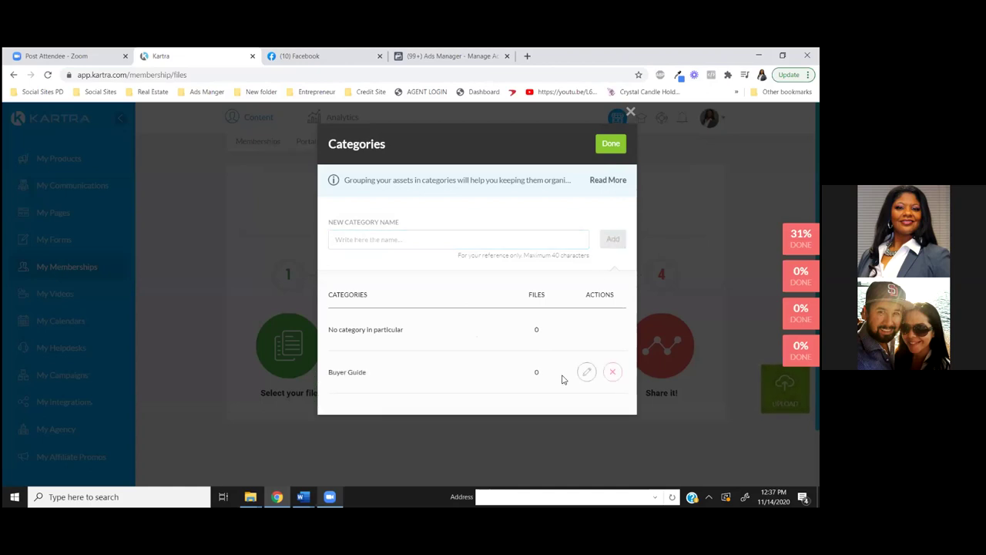
{"action": "left_click", "coordinate": [610, 145]}
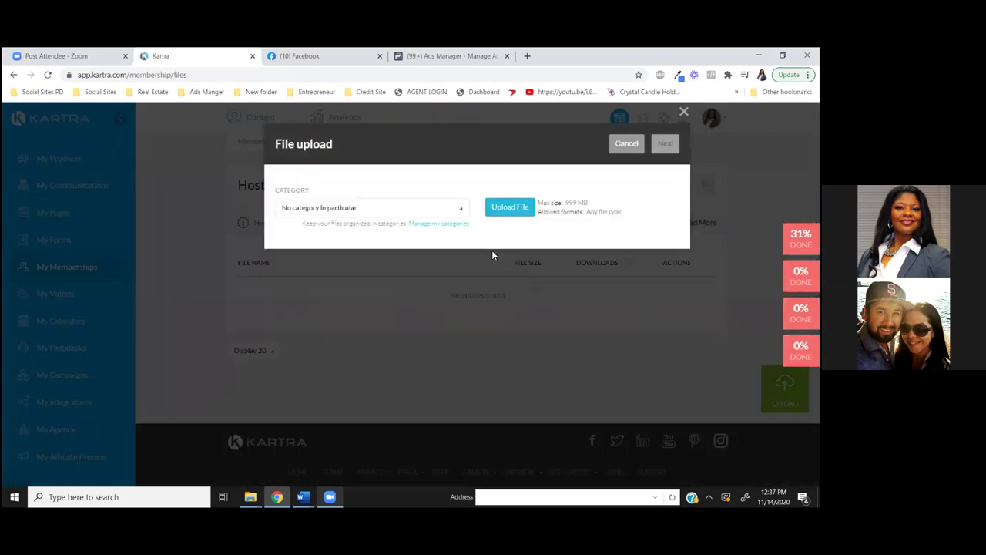
Set the upload's category to Buyer Guide and choose a file from the computer
{"action": "left_click", "coordinate": [458, 210]}
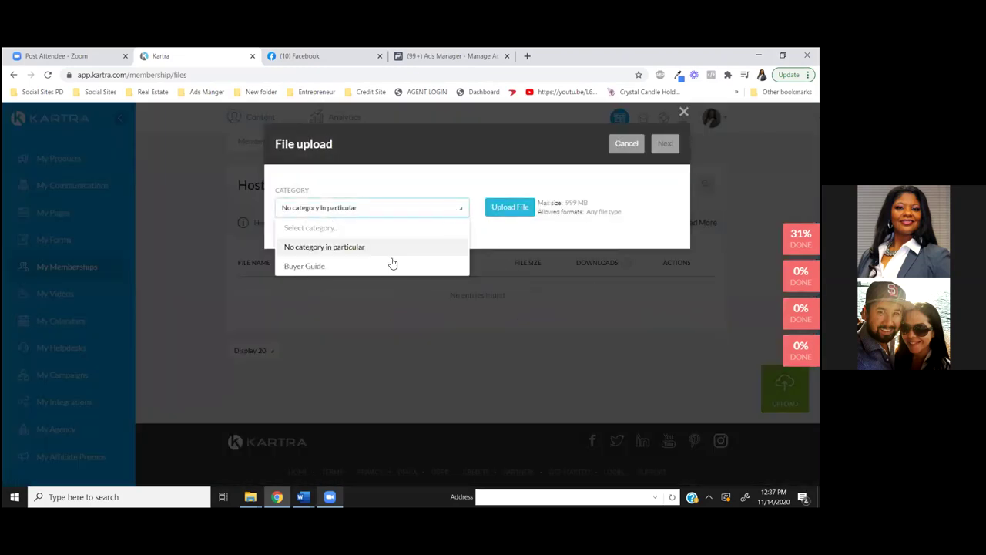
{"action": "left_click", "coordinate": [349, 266]}
{"action": "left_click", "coordinate": [510, 210]}
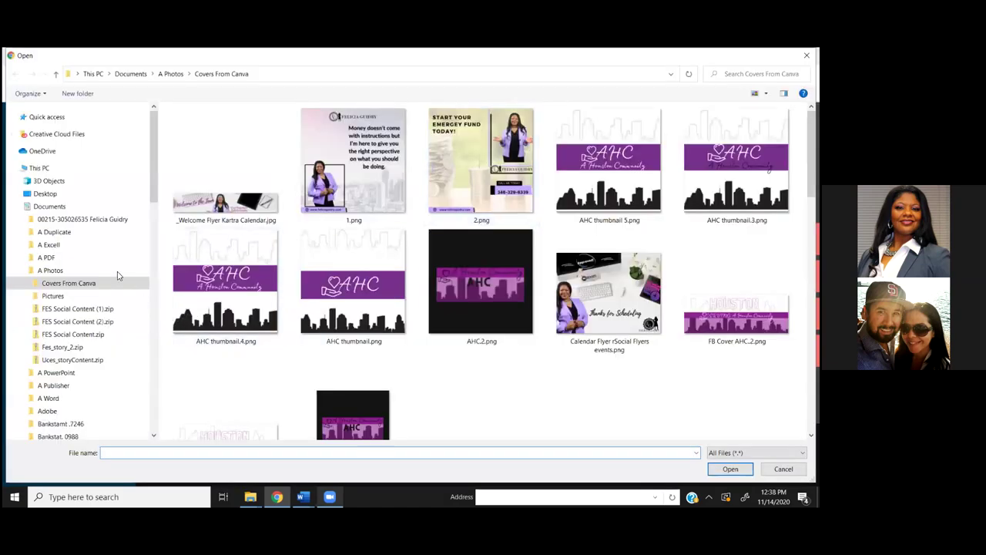
Open the A PDF folder and begin searching it, starting with 'g'
{"action": "left_click", "coordinate": [46, 258]}
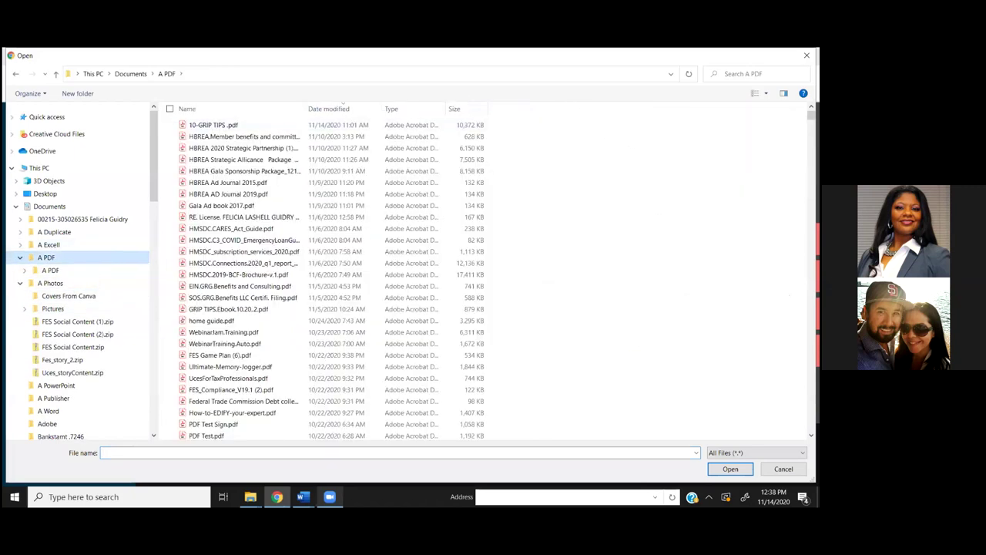
{"action": "left_click", "coordinate": [739, 74]}
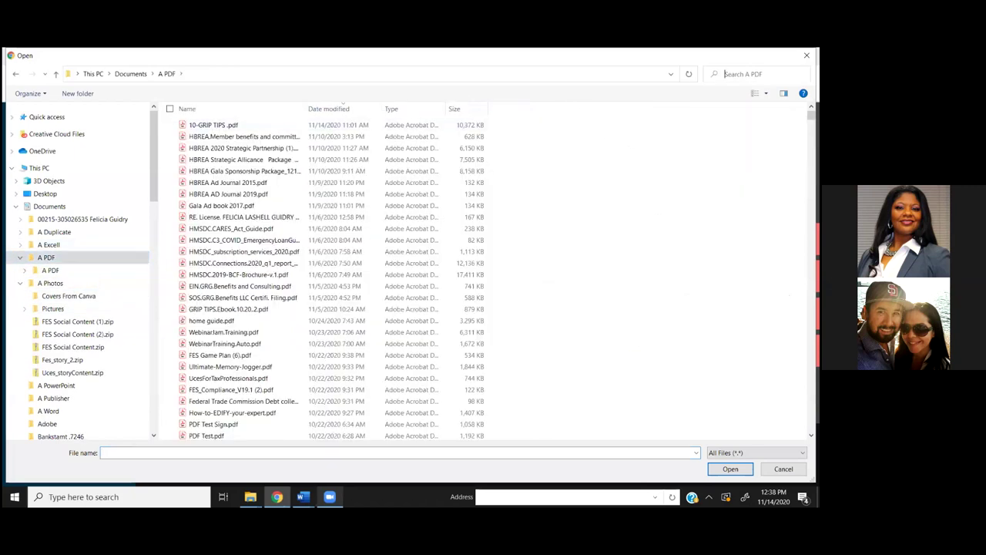
{"action": "type", "text": "g"}
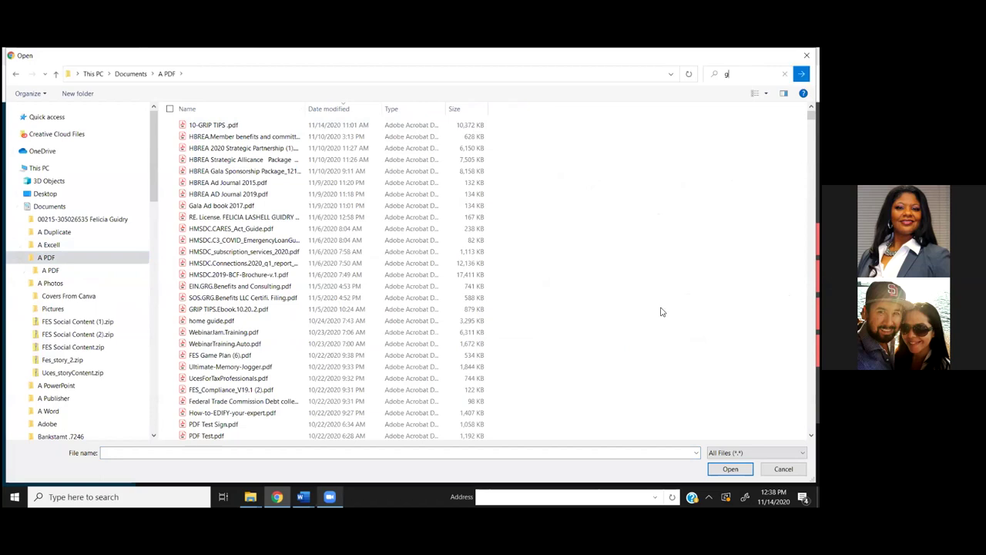
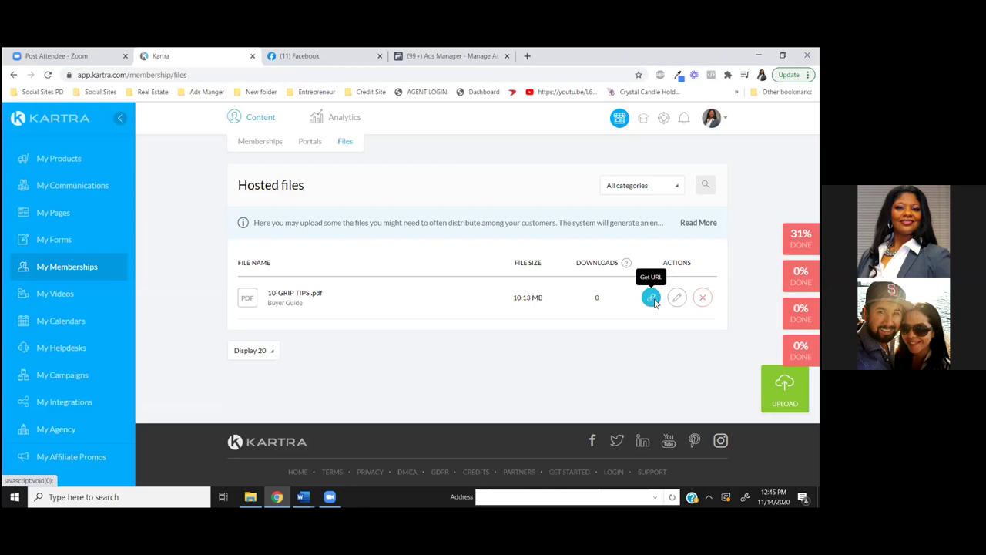
Copy the direct link of the hosted 10-GRIP TIPS.pdf from its Get URL dialog
{"action": "left_click", "coordinate": [654, 302]}
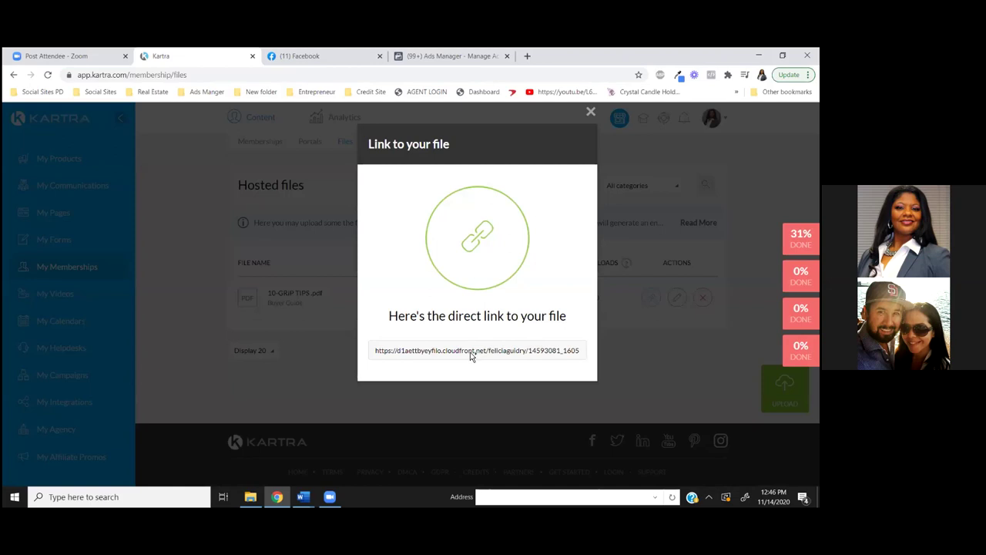
{"action": "double_click", "coordinate": [377, 353]}
{"action": "left_click", "coordinate": [383, 352]}
{"action": "left_click_drag", "start_coordinate": [375, 351], "coordinate": [596, 367]}
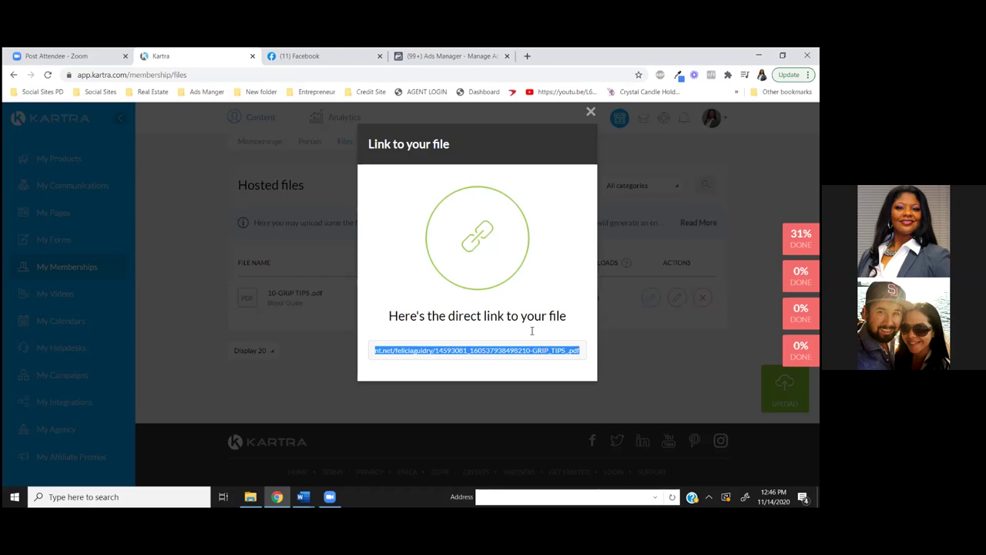
{"action": "right_click", "coordinate": [486, 355]}
{"action": "left_click", "coordinate": [503, 361]}
Load the copied 10-GRIP TIPS.pdf link in a new Chrome tab
{"action": "left_click", "coordinate": [527, 56]}
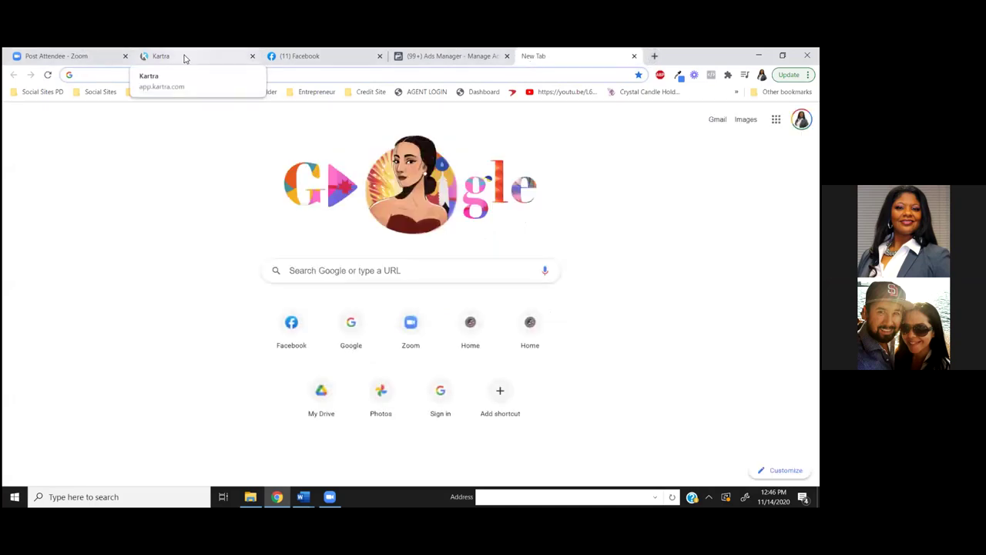
{"action": "left_click", "coordinate": [117, 78]}
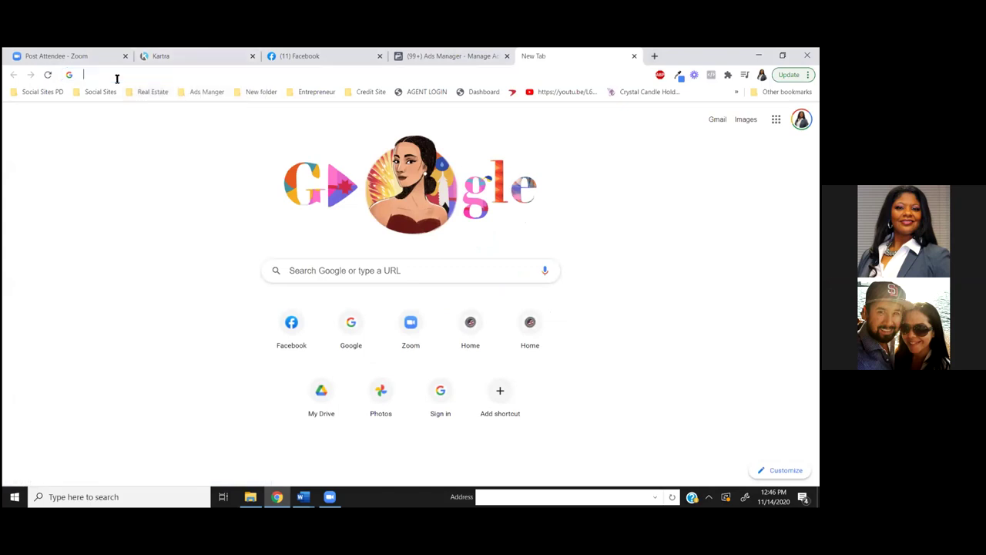
{"action": "right_click", "coordinate": [117, 78]}
{"action": "left_click", "coordinate": [158, 146]}
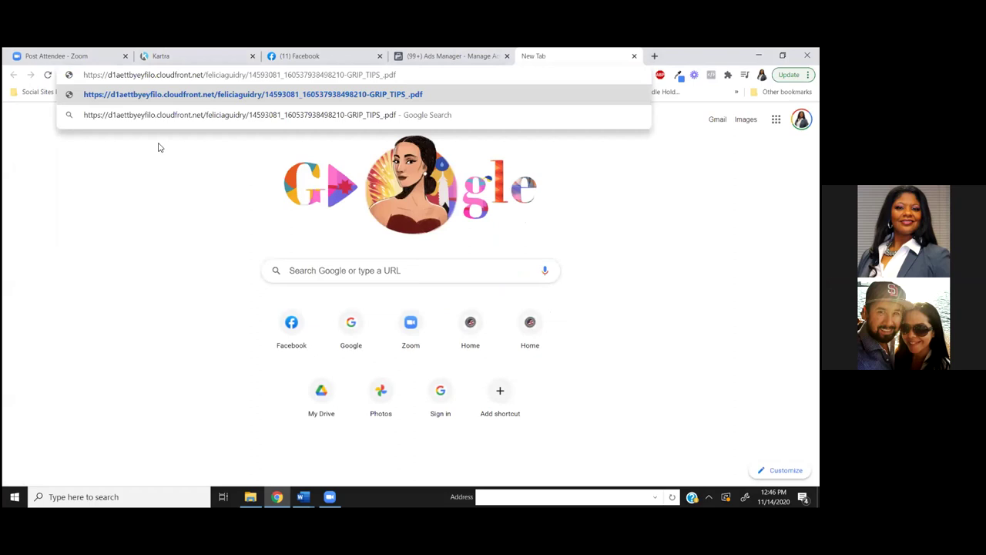
{"action": "key", "text": "Return"}
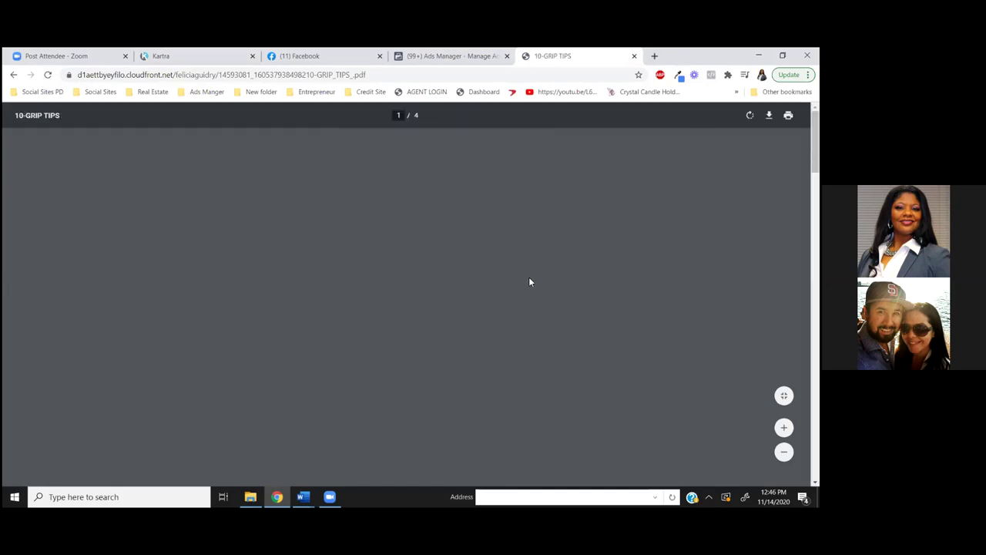
Check the 4-page PDF displays correctly, then close its tab
{"action": "scroll", "coordinate": [552, 312], "scroll_direction": "down", "scroll_amount": 3}
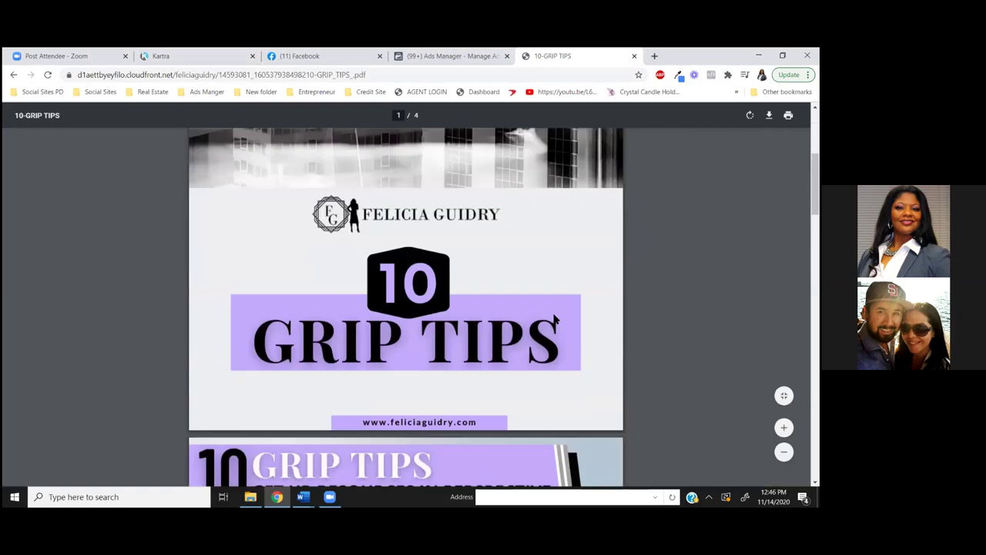
{"action": "scroll", "coordinate": [555, 324], "scroll_direction": "down", "scroll_amount": 1}
{"action": "scroll", "coordinate": [553, 315], "scroll_direction": "down", "scroll_amount": 3}
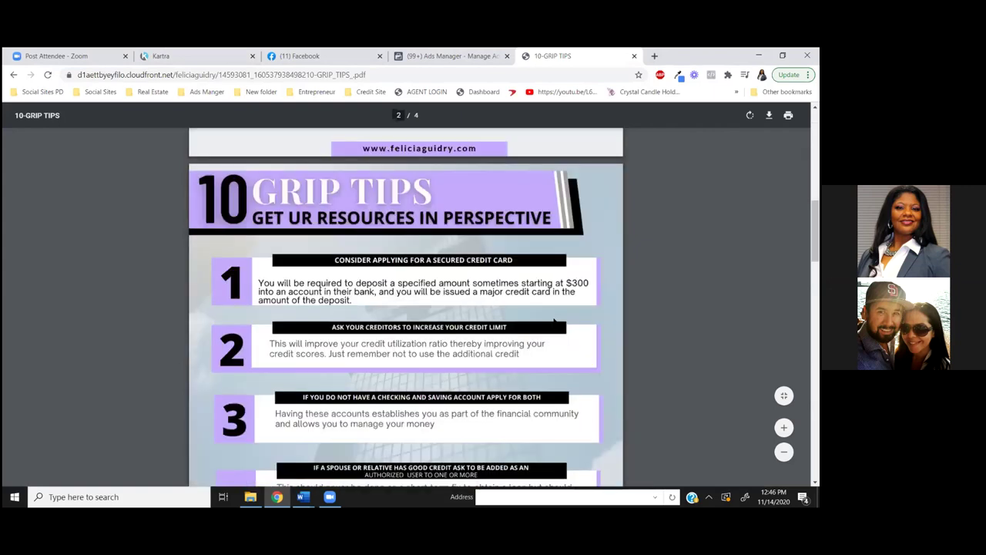
{"action": "scroll", "coordinate": [549, 308], "scroll_direction": "down", "scroll_amount": 6}
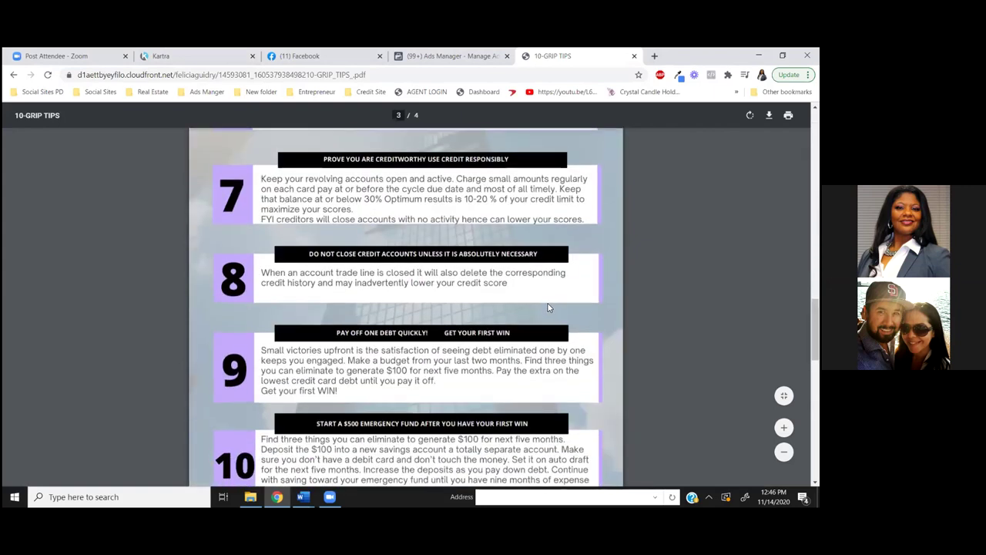
{"action": "scroll", "coordinate": [552, 304], "scroll_direction": "up", "scroll_amount": 1}
{"action": "scroll", "coordinate": [552, 299], "scroll_direction": "up", "scroll_amount": 4}
{"action": "scroll", "coordinate": [541, 195], "scroll_direction": "up", "scroll_amount": 10}
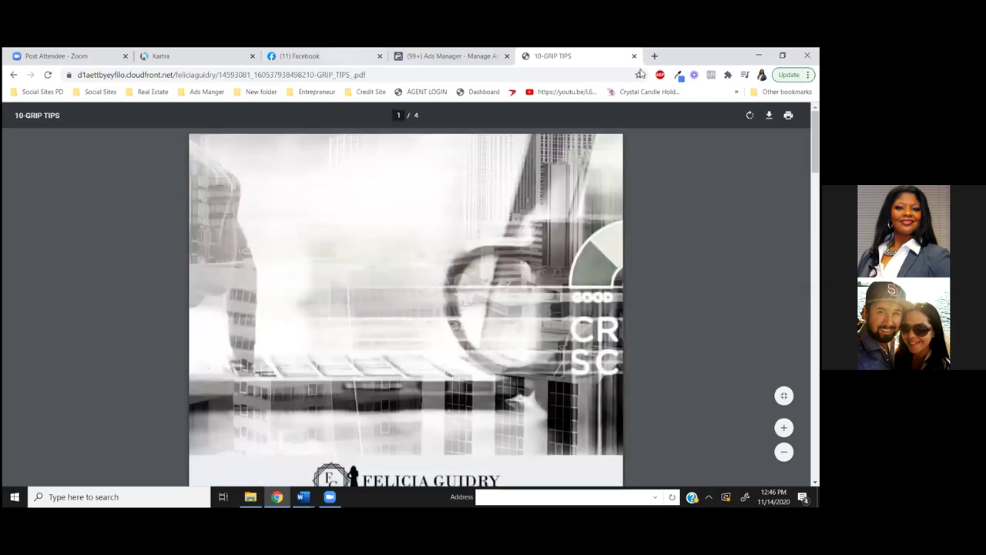
{"action": "left_click", "coordinate": [178, 58]}
{"action": "left_click", "coordinate": [582, 59]}
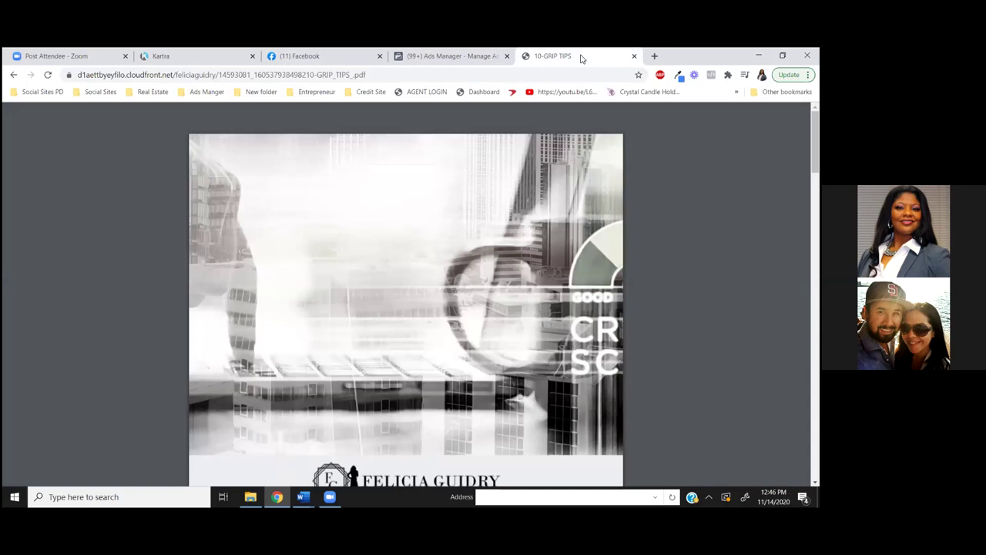
{"action": "scroll", "coordinate": [582, 255], "scroll_direction": "down", "scroll_amount": 4}
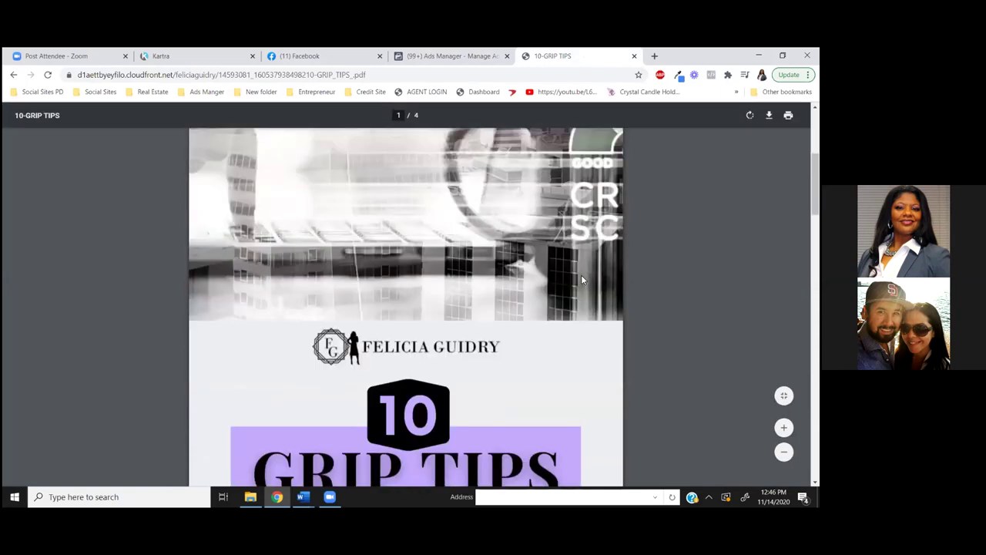
{"action": "scroll", "coordinate": [581, 286], "scroll_direction": "up", "scroll_amount": 1}
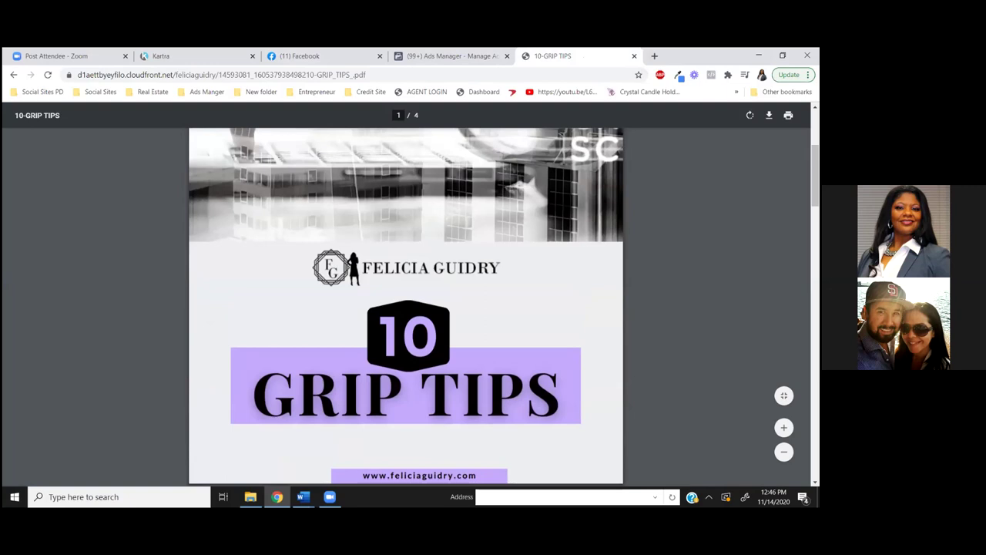
{"action": "left_click", "coordinate": [634, 56]}
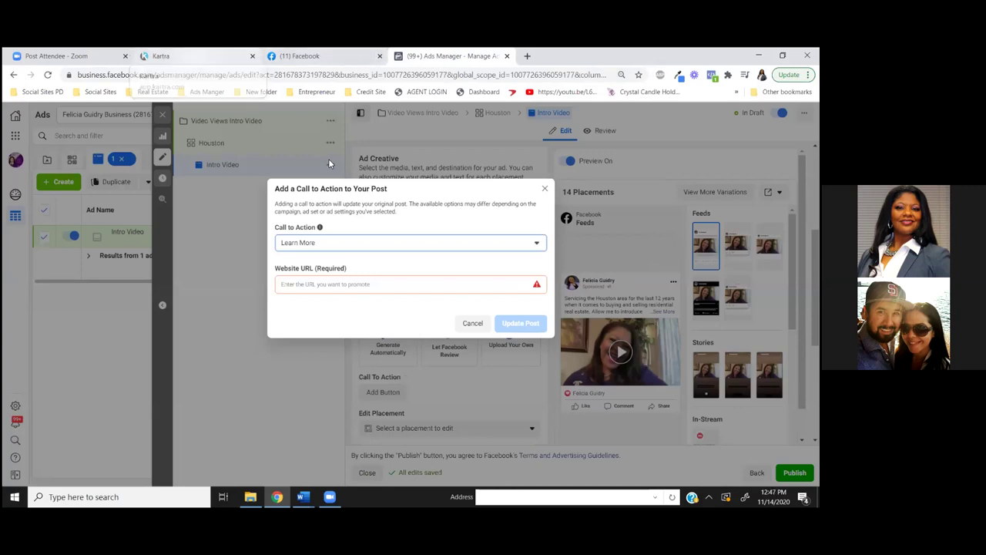
Switch the Intro Video ad's call to action from Learn More to Send Message and update the post
{"action": "left_click", "coordinate": [315, 283]}
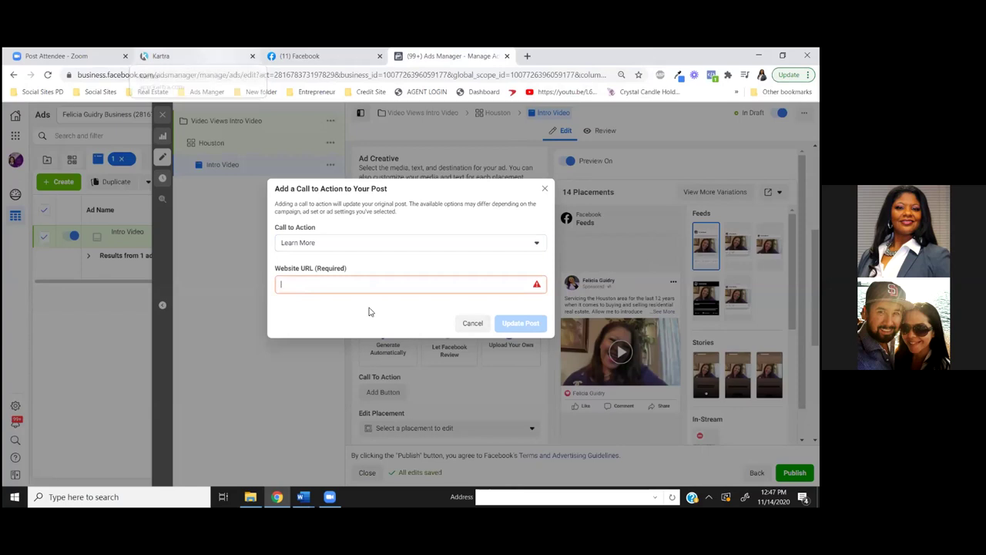
{"action": "left_click", "coordinate": [537, 245]}
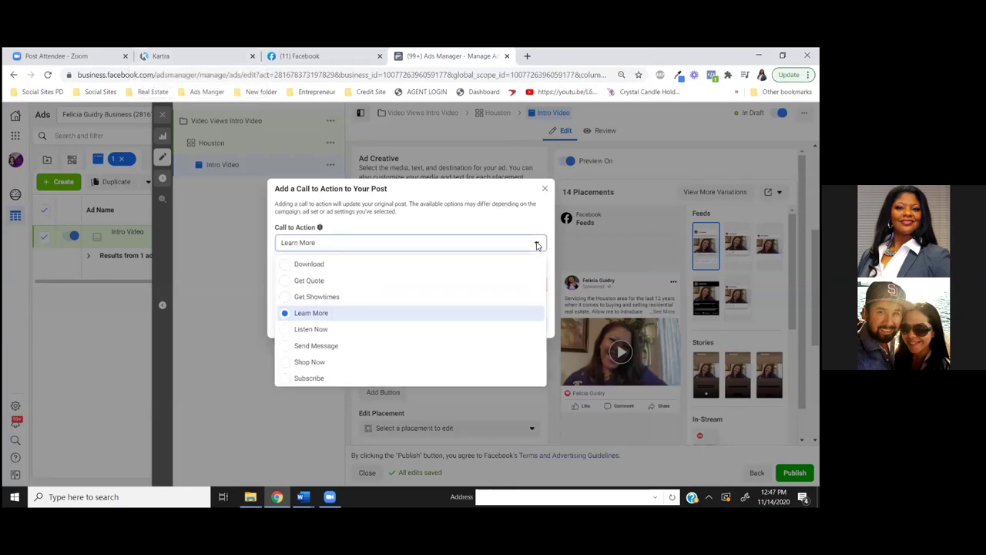
{"action": "left_click", "coordinate": [289, 348]}
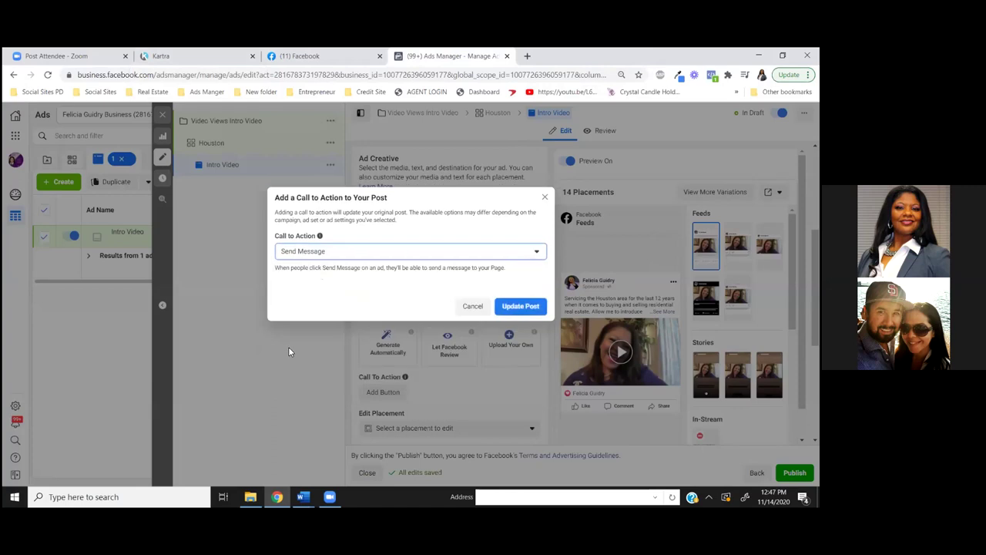
{"action": "left_click", "coordinate": [528, 308]}
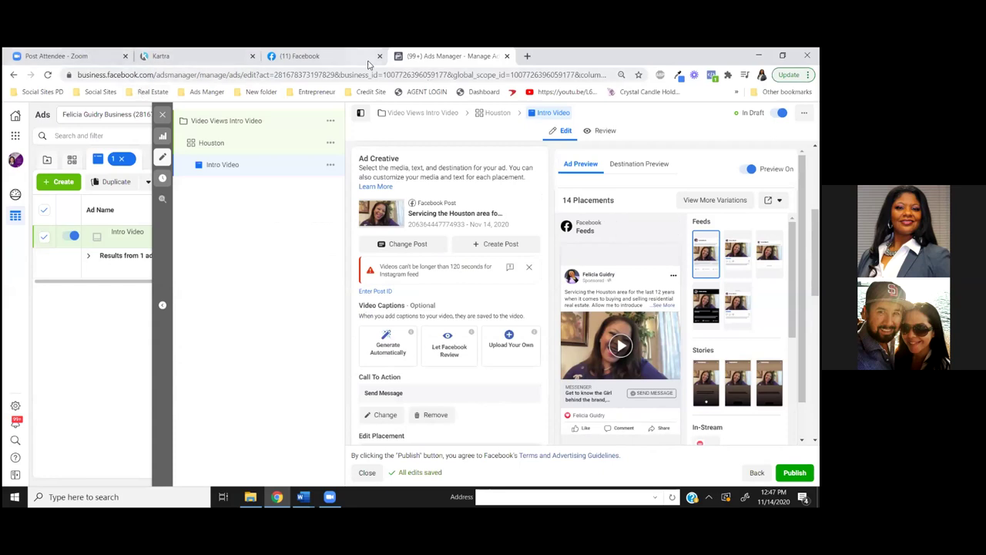
Reload the Facebook video page and try editing the video post's details
{"action": "left_click", "coordinate": [332, 60]}
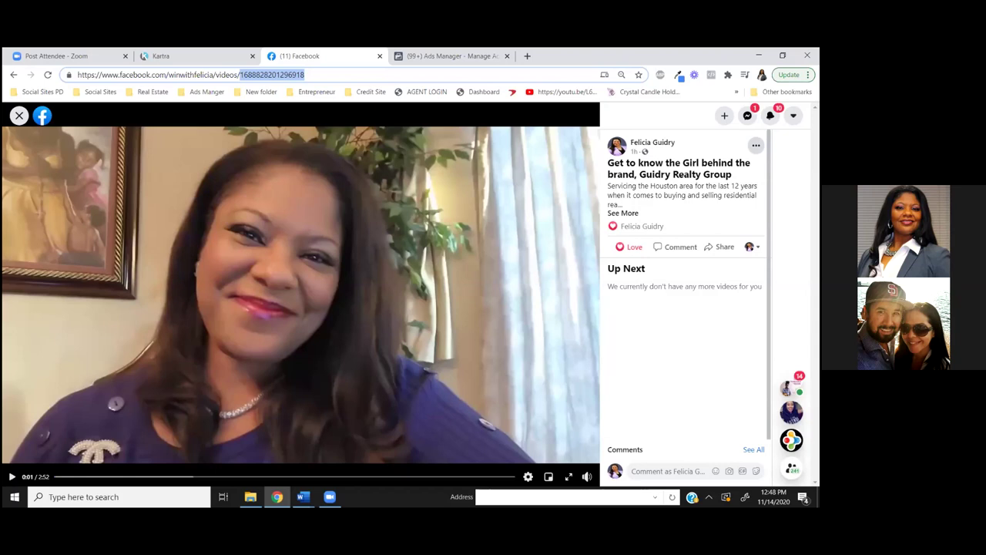
{"action": "key", "text": "Return"}
{"action": "left_click", "coordinate": [756, 145]}
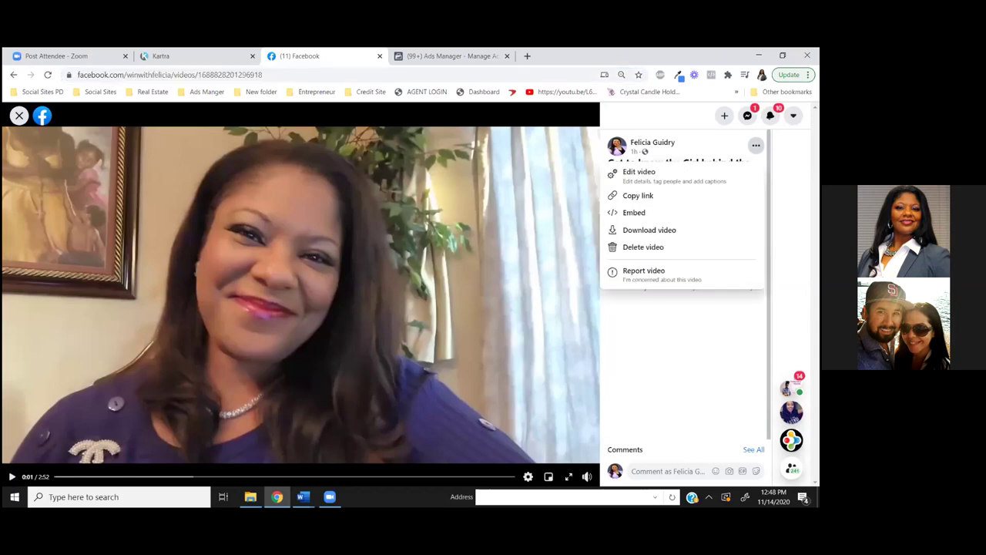
{"action": "left_click", "coordinate": [640, 185]}
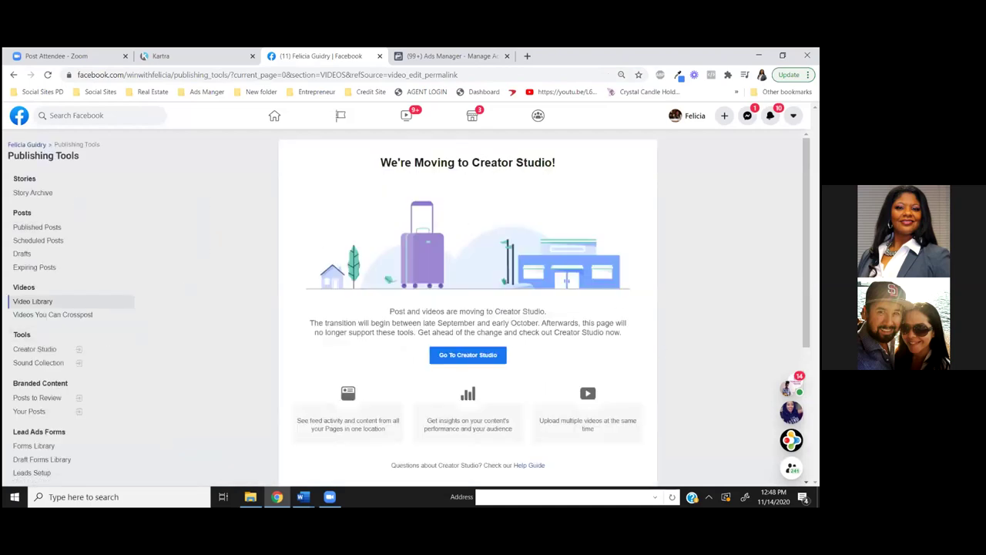
{"action": "scroll", "coordinate": [208, 239], "scroll_direction": "down", "scroll_amount": 3}
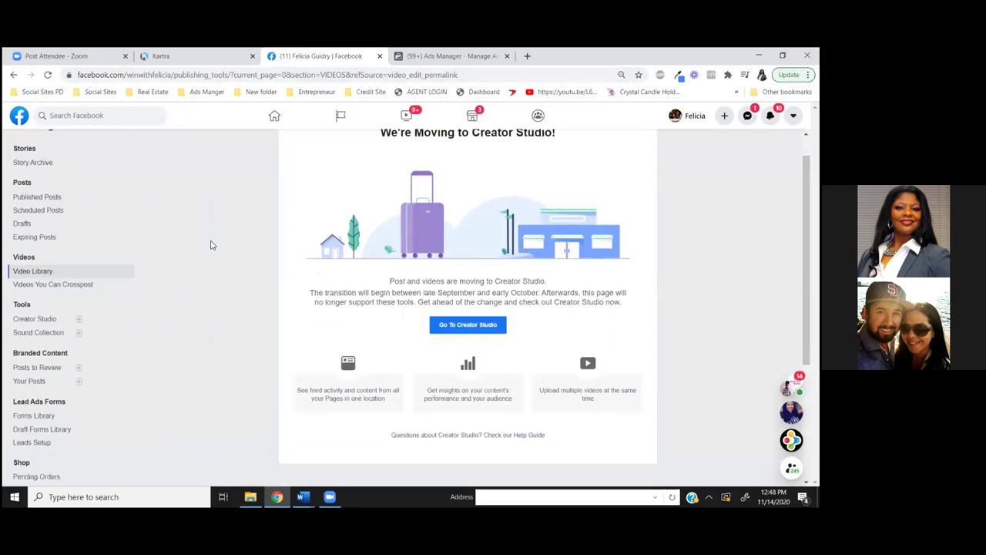
{"action": "scroll", "coordinate": [211, 247], "scroll_direction": "up", "scroll_amount": 3}
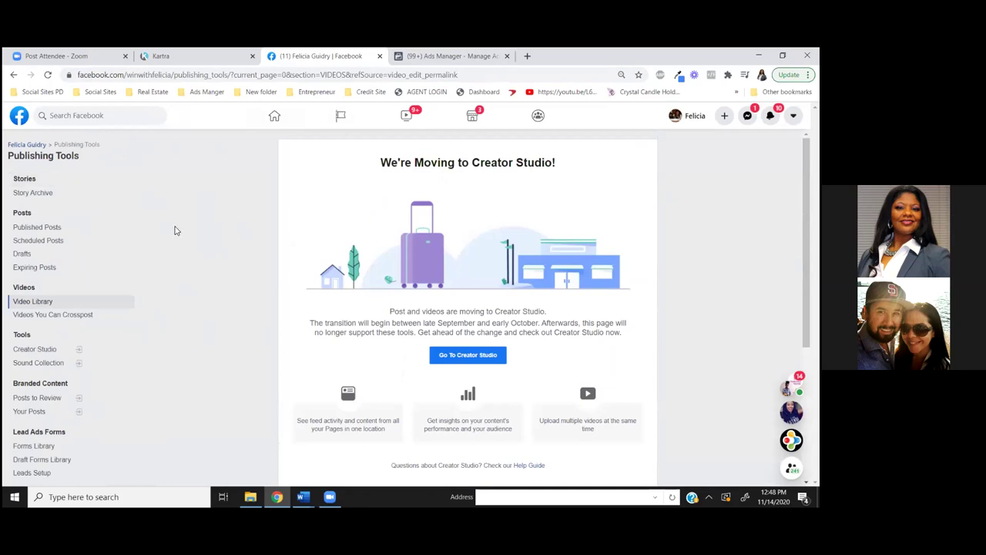
Close the stalled Creator Studio tab and reopen Creator Studio from Publishing Tools
{"action": "left_click", "coordinate": [34, 302]}
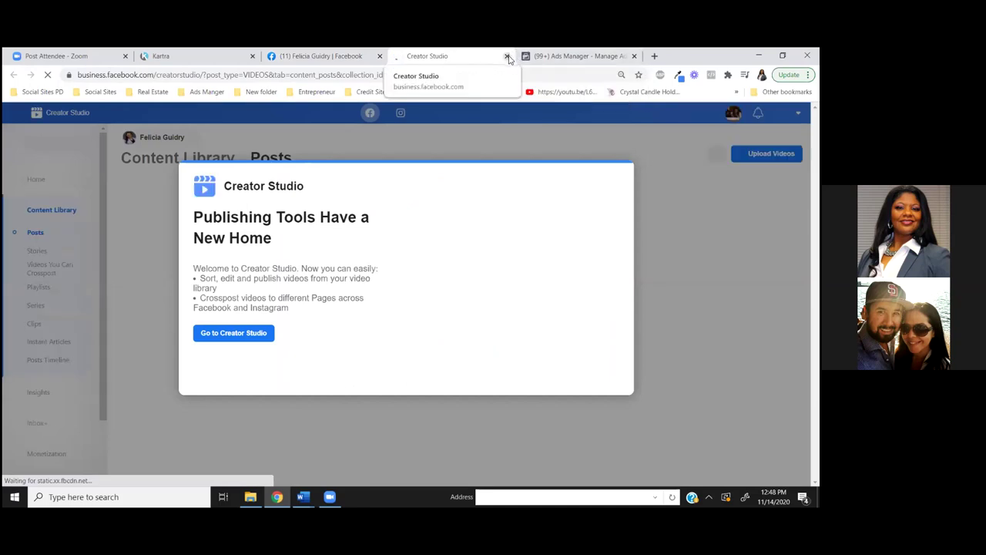
{"action": "left_click", "coordinate": [507, 56]}
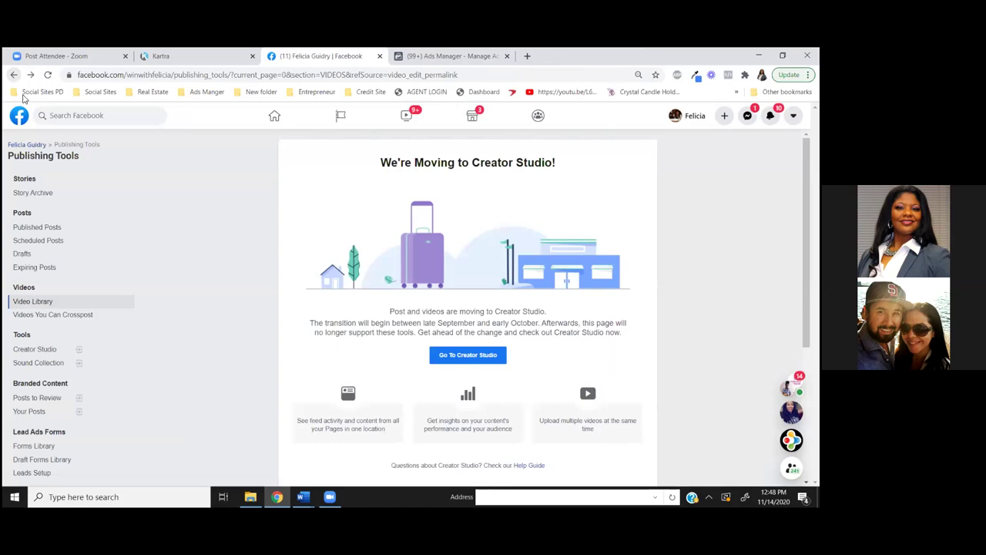
{"action": "left_click", "coordinate": [459, 355]}
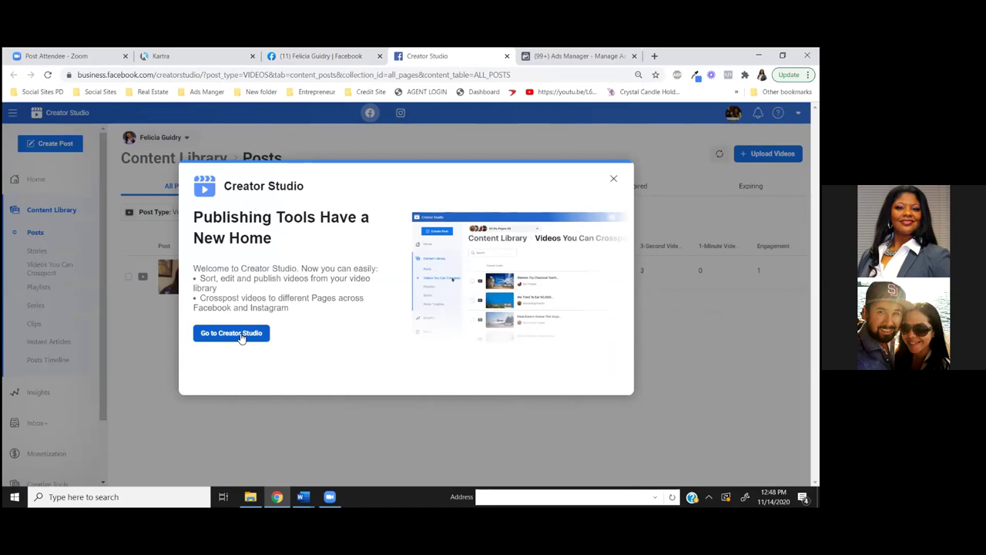
Dismiss the Creator Studio notices and open Edit Post for the video
{"action": "left_click", "coordinate": [242, 337]}
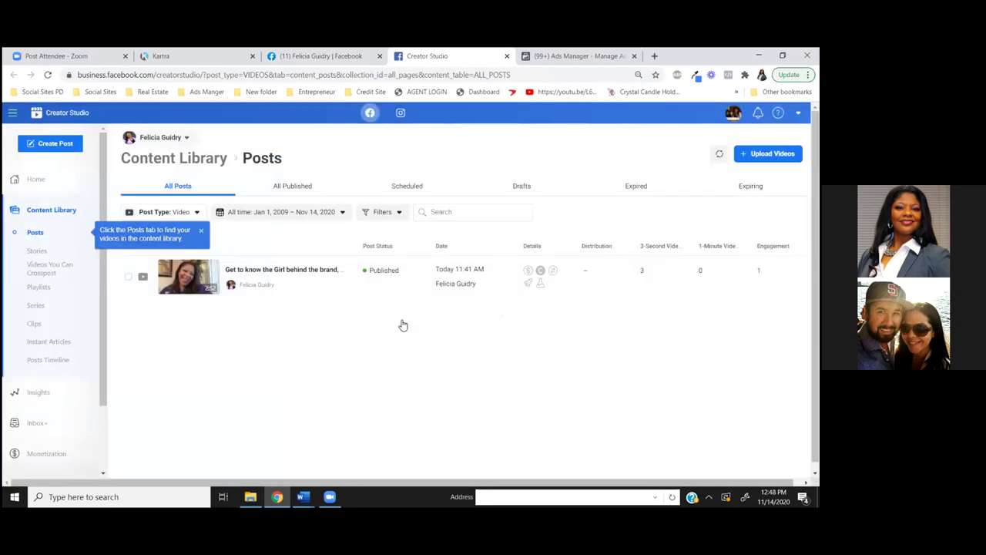
{"action": "left_click", "coordinate": [338, 272]}
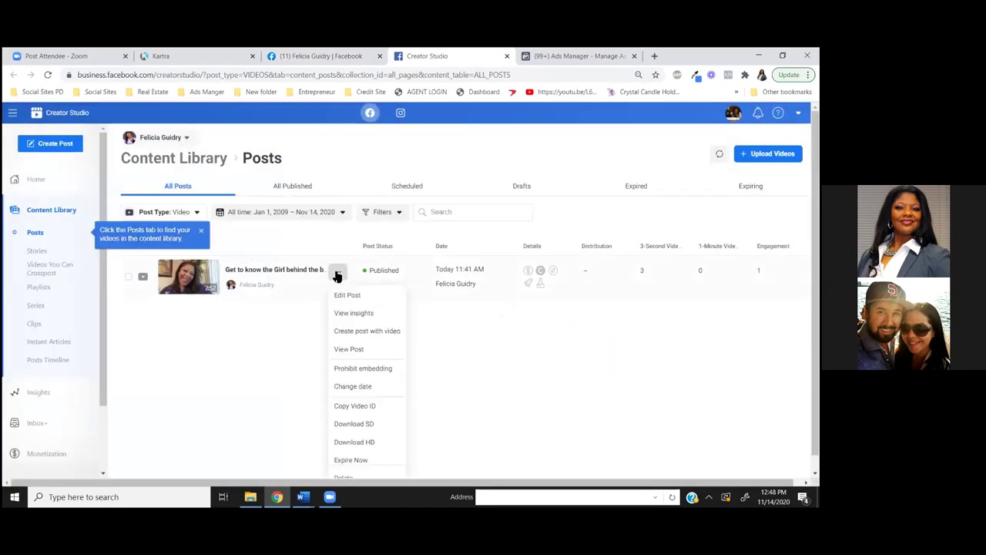
{"action": "left_click", "coordinate": [325, 298]}
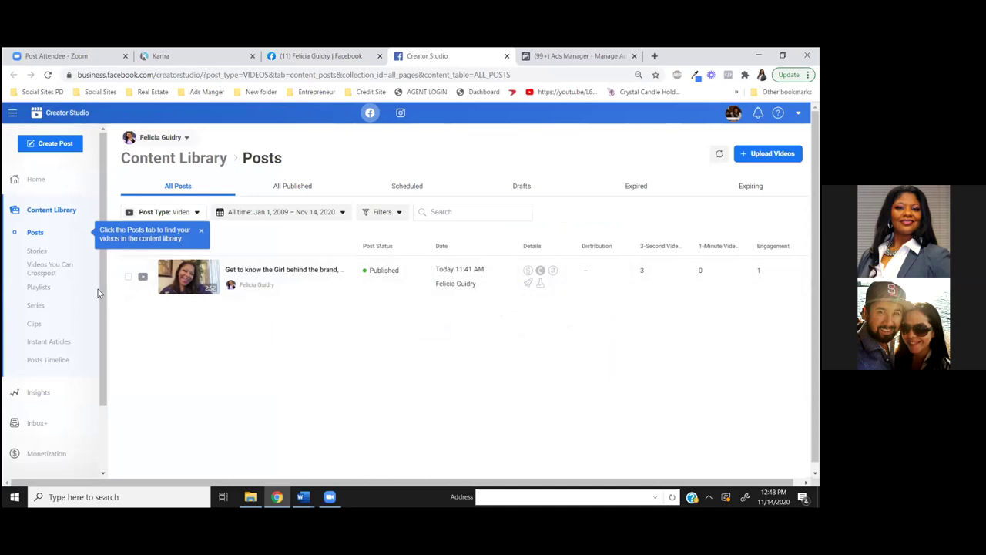
{"action": "left_click", "coordinate": [339, 273]}
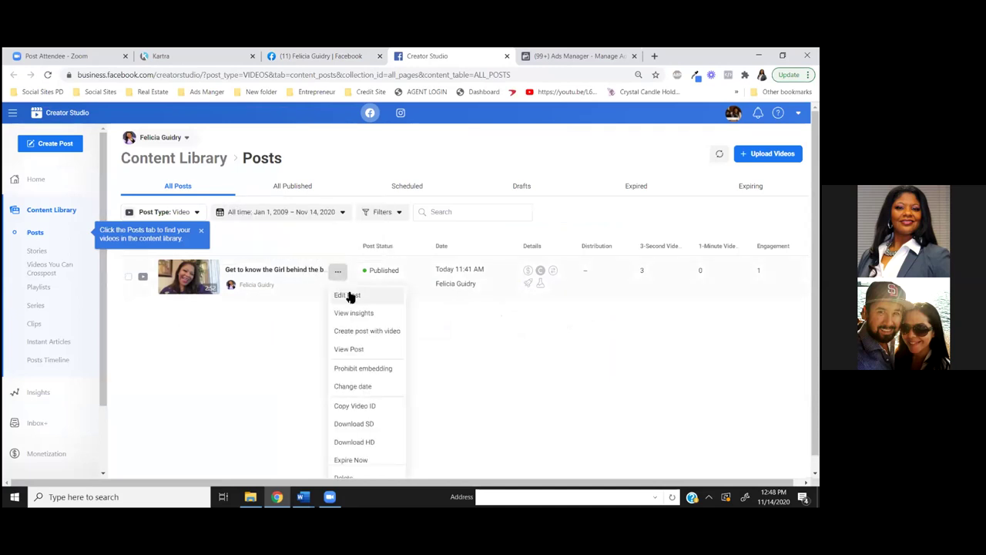
{"action": "left_click", "coordinate": [349, 296]}
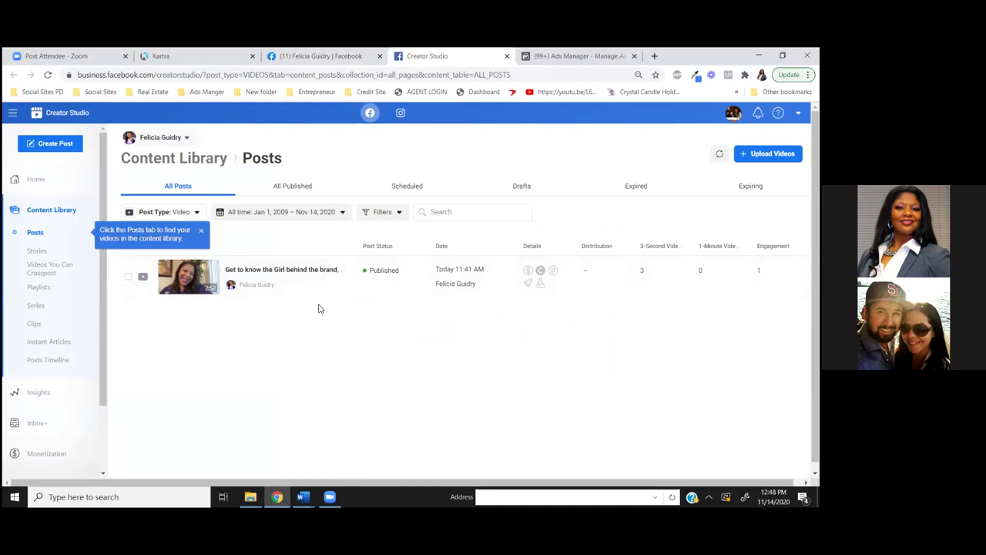
{"action": "left_click", "coordinate": [206, 240]}
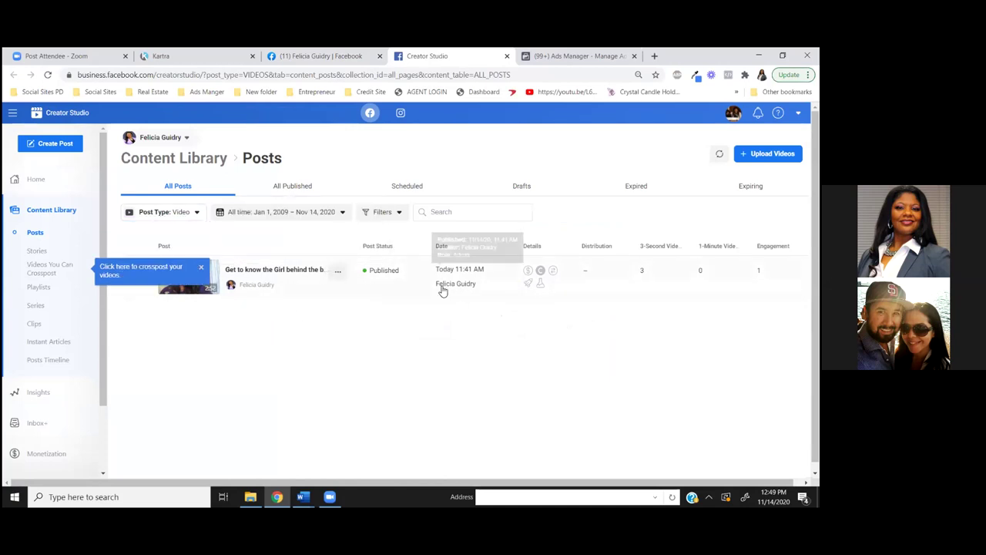
{"action": "left_click", "coordinate": [337, 271]}
{"action": "left_click", "coordinate": [347, 296]}
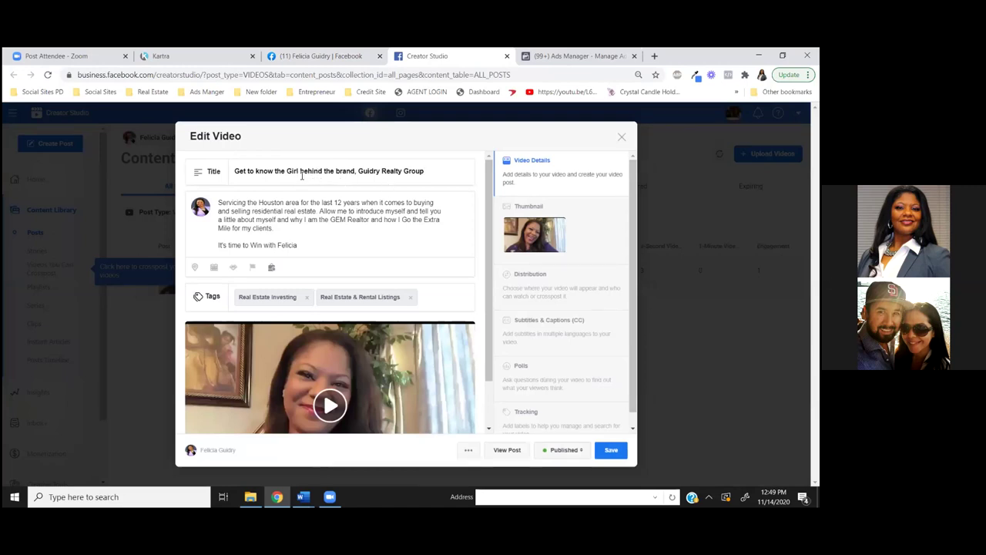
Delete the company name so the title reads 'Get to know the Girl behind the brand!' and save
{"action": "left_click_drag", "start_coordinate": [358, 171], "coordinate": [453, 168]}
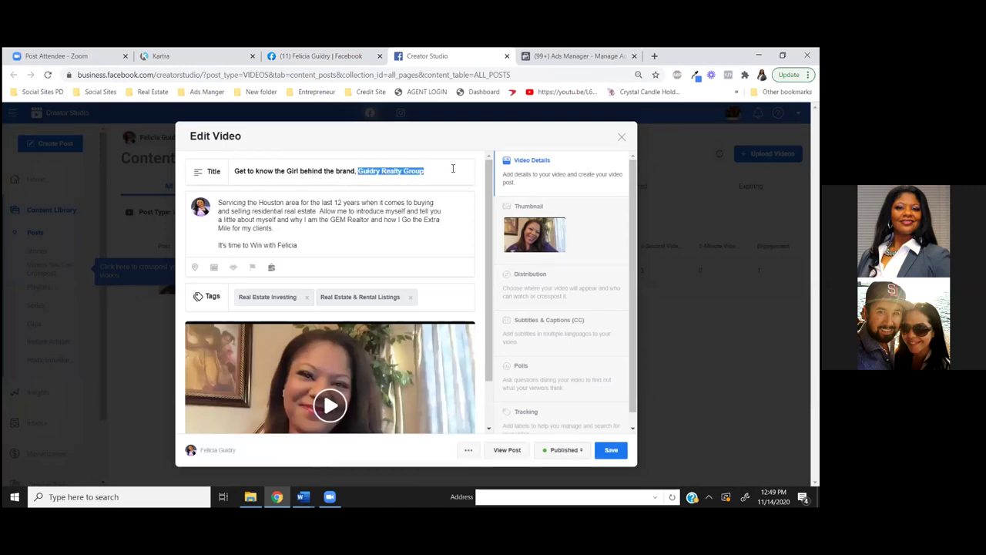
{"action": "key", "text": "BackSpace"}
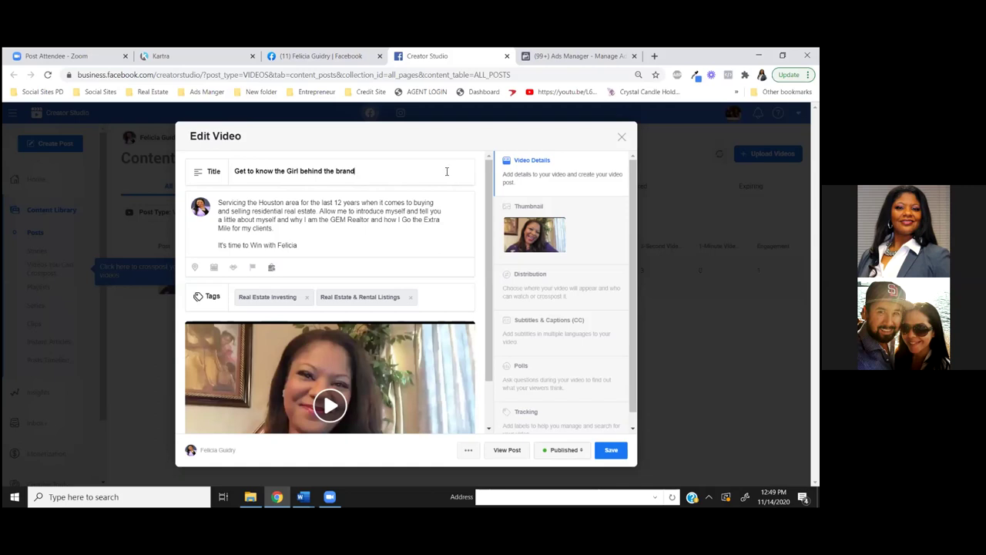
{"action": "left_click", "coordinate": [568, 57]}
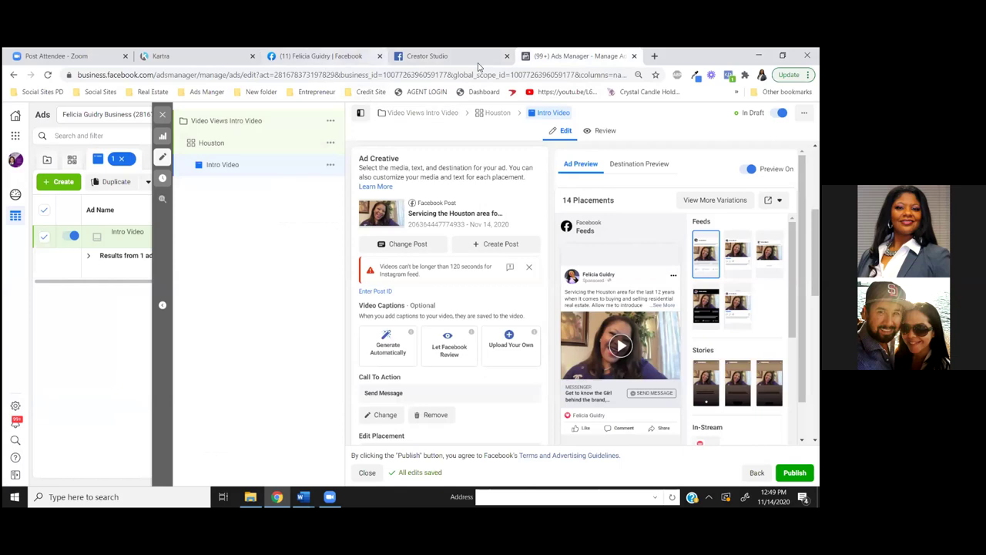
{"action": "left_click", "coordinate": [315, 56]}
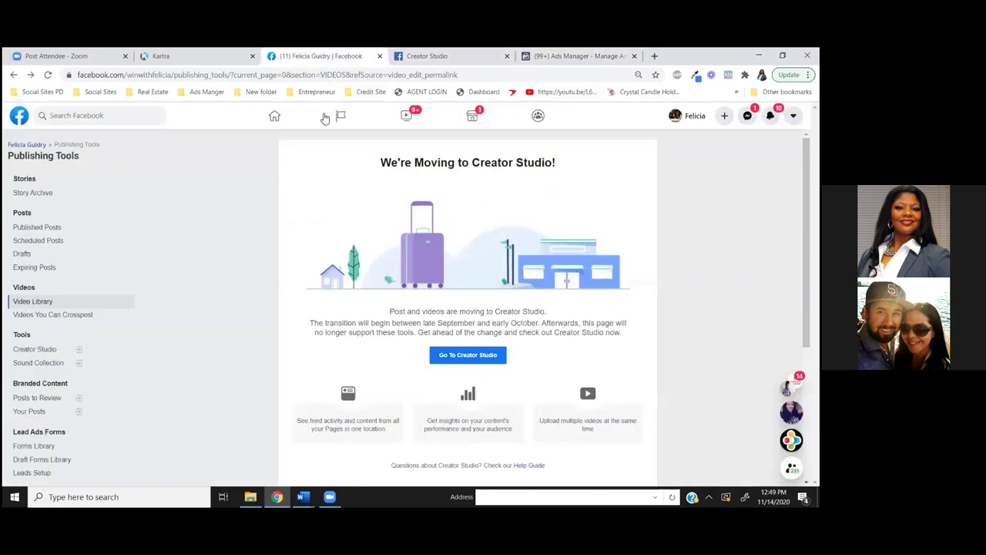
{"action": "left_click", "coordinate": [443, 57]}
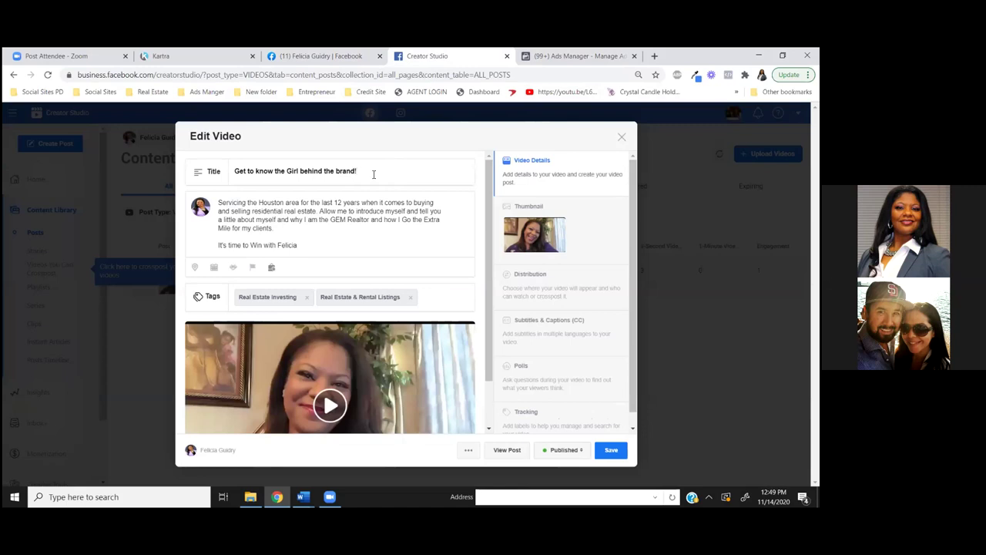
{"action": "left_click", "coordinate": [612, 453]}
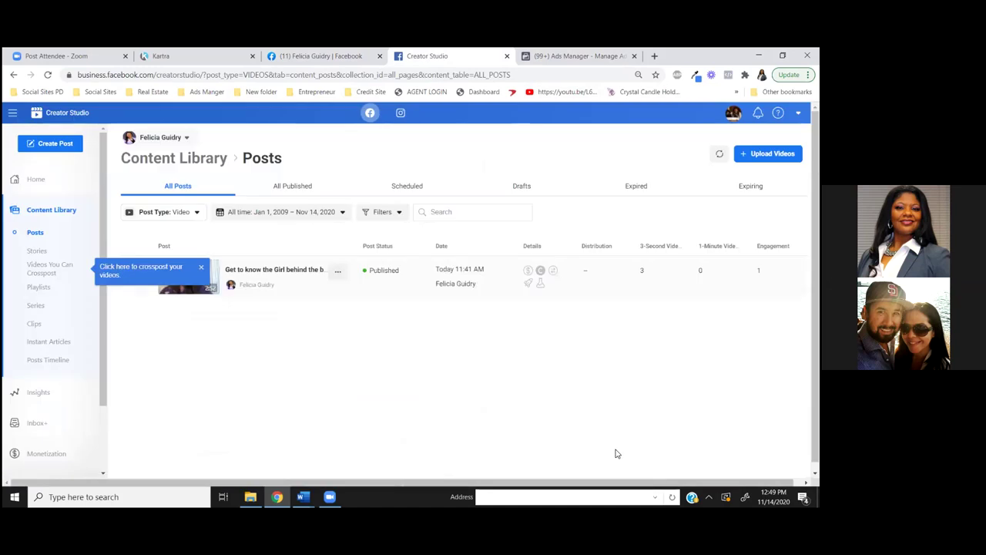
Review the Intro Video ad's creative, messaging, Tracking and placement previews with the new headline
{"action": "left_click", "coordinate": [587, 61]}
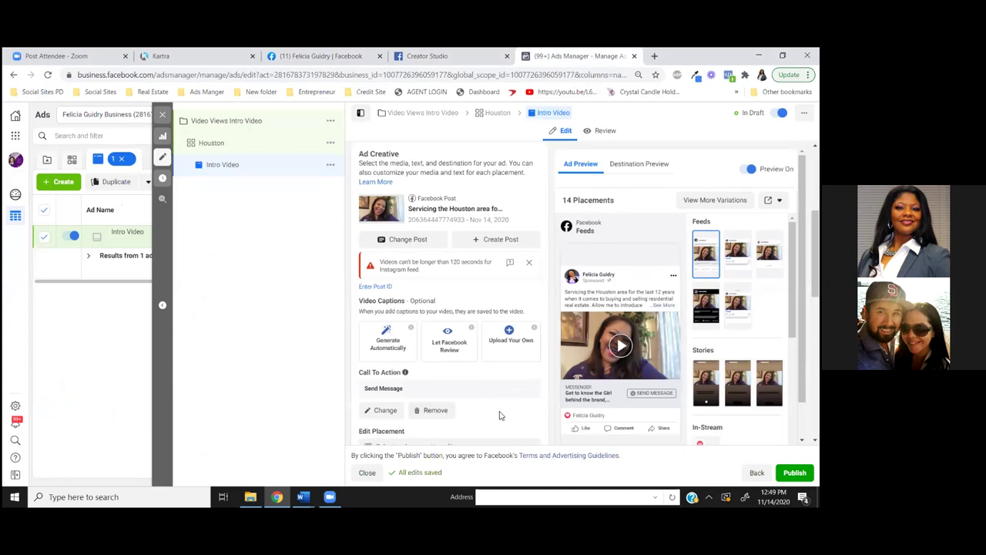
{"action": "scroll", "coordinate": [500, 414], "scroll_direction": "down", "scroll_amount": 3}
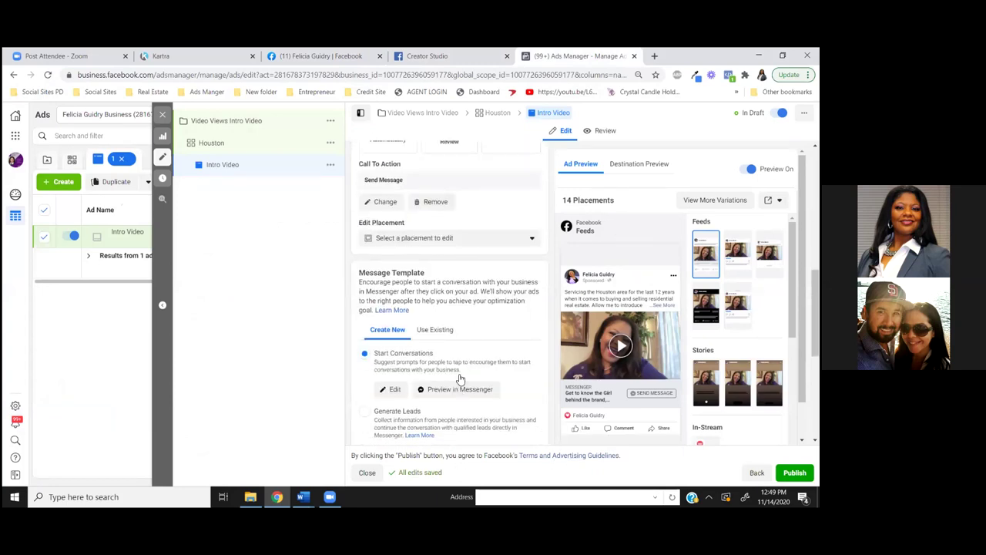
{"action": "scroll", "coordinate": [473, 391], "scroll_direction": "down", "scroll_amount": 5}
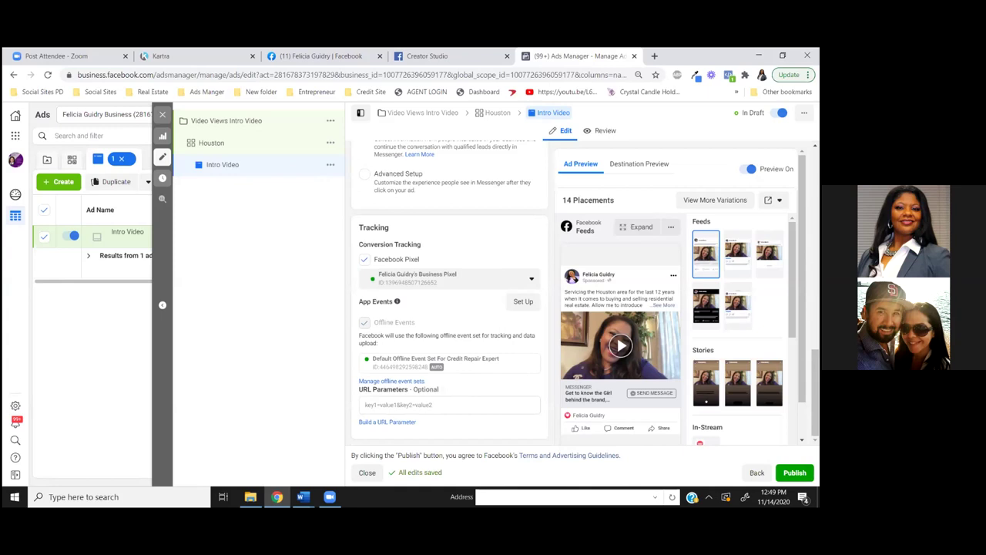
{"action": "scroll", "coordinate": [737, 332], "scroll_direction": "down", "scroll_amount": 3}
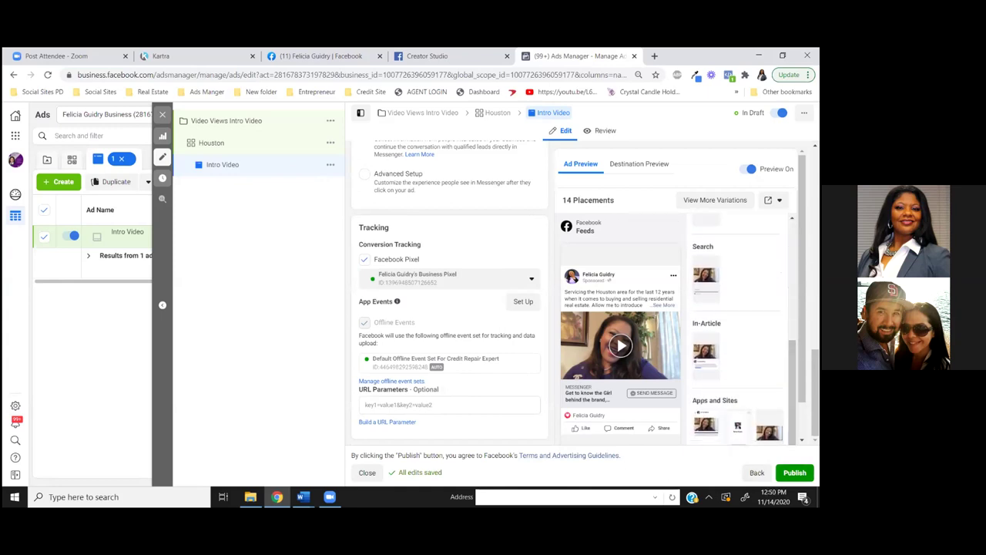
Publish the edited Intro Video ad for review and close the editor back to the ads table
{"action": "left_click", "coordinate": [795, 472]}
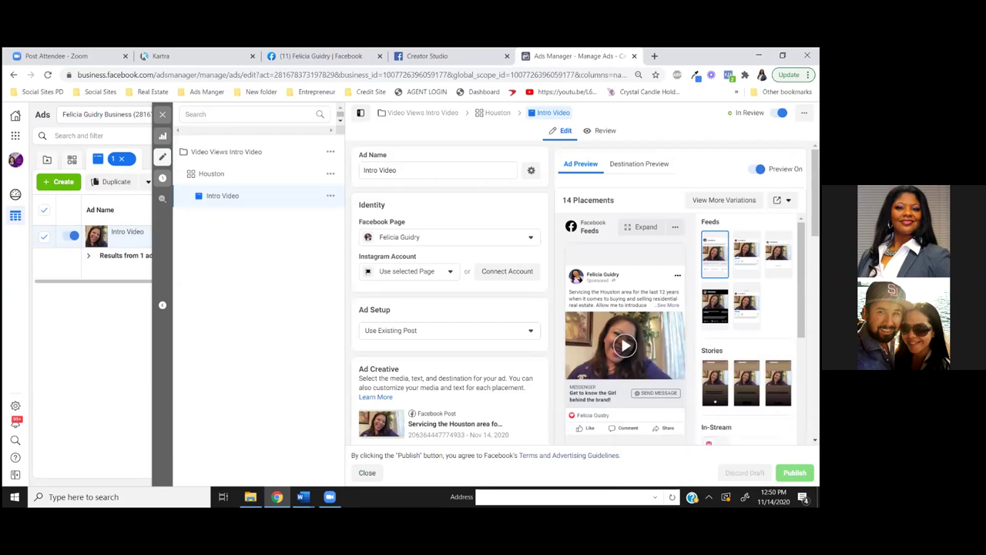
{"action": "mouse_move", "coordinate": [559, 389]}
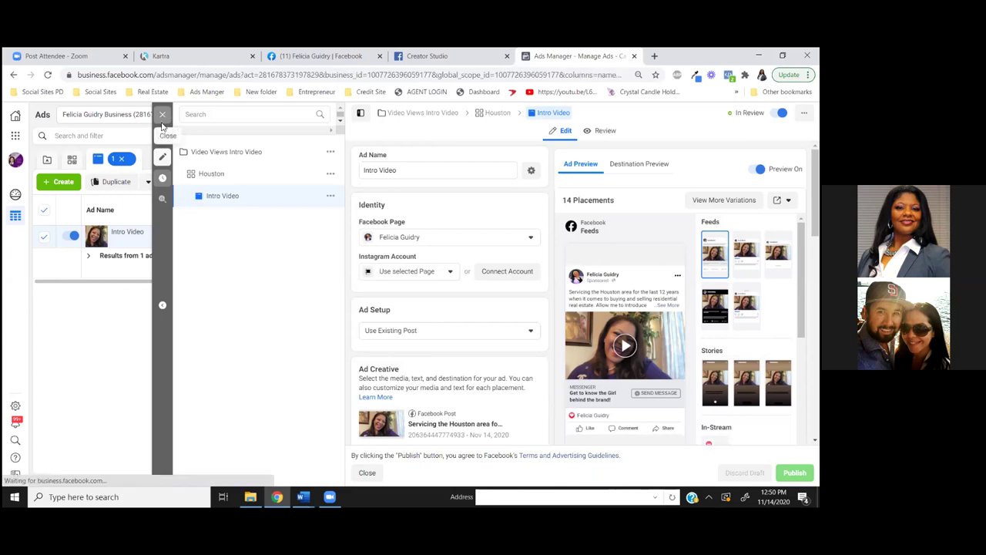
{"action": "left_click", "coordinate": [163, 118]}
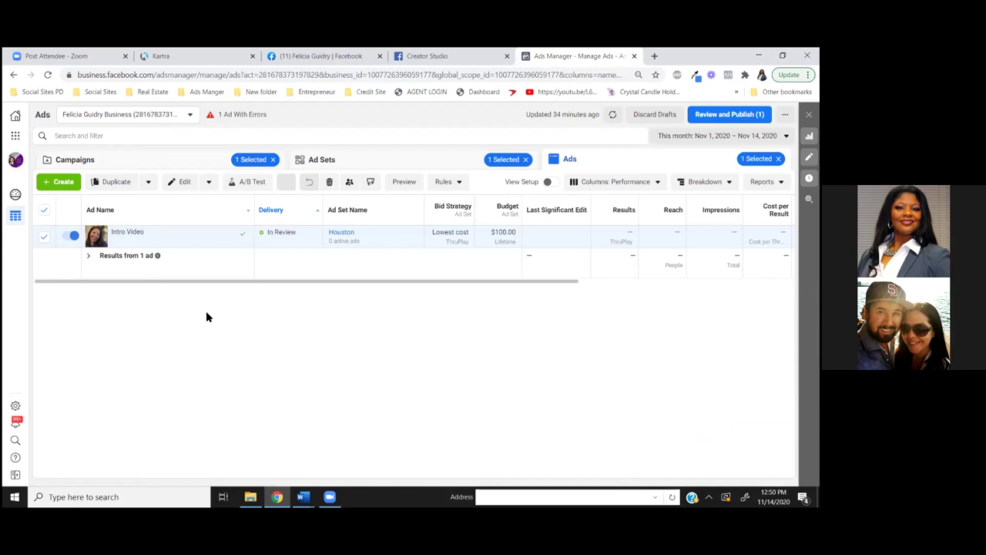
Check the campaign's ad sets, return to the Campaigns list, and open the Ads Manger bookmark folder
{"action": "left_click", "coordinate": [386, 159]}
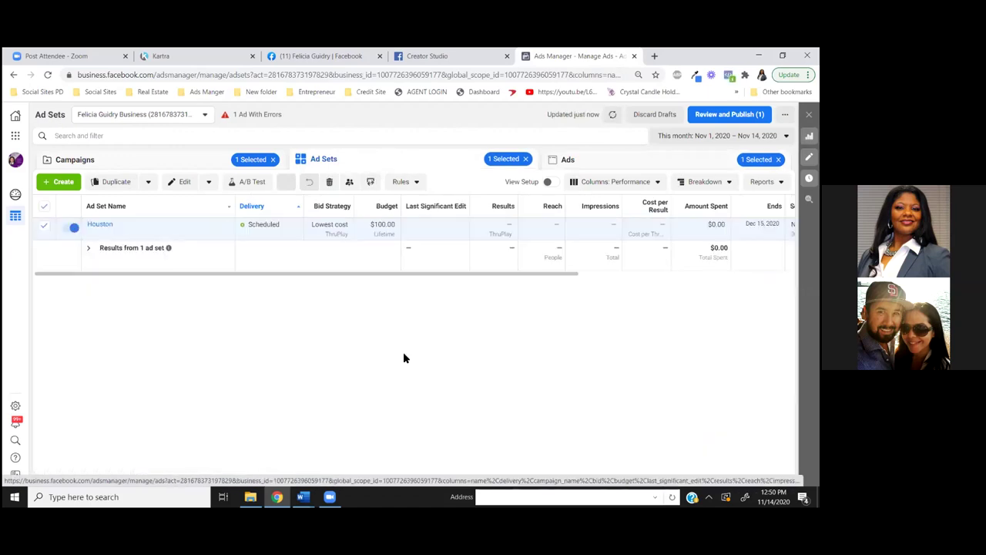
{"action": "left_click", "coordinate": [157, 163]}
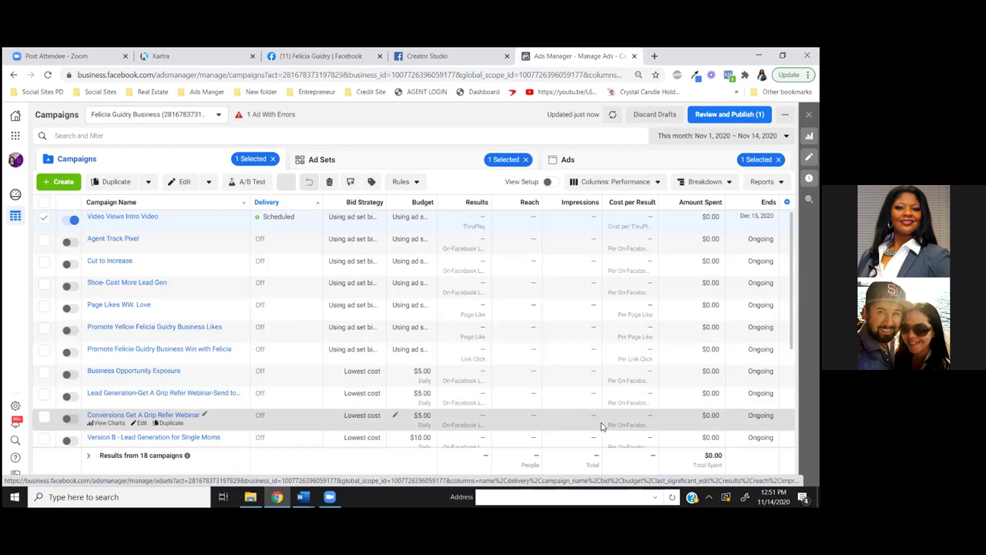
{"action": "left_click", "coordinate": [207, 91]}
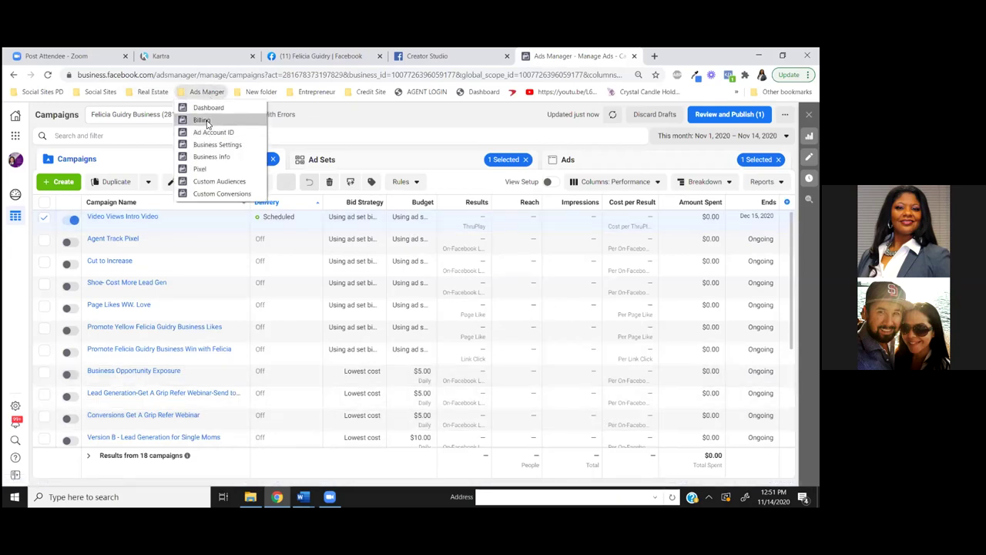
Open Billing payment settings ($467.74 spent, next bill Dec 6, 2020) and close Kartra's file link dialog
{"action": "left_click", "coordinate": [202, 120]}
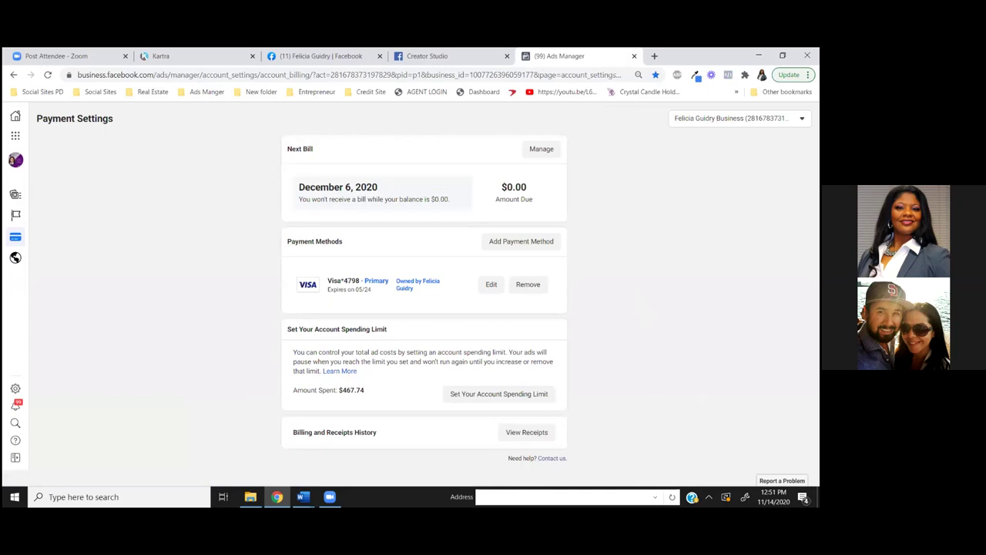
{"action": "left_click", "coordinate": [206, 58]}
{"action": "left_click", "coordinate": [590, 112]}
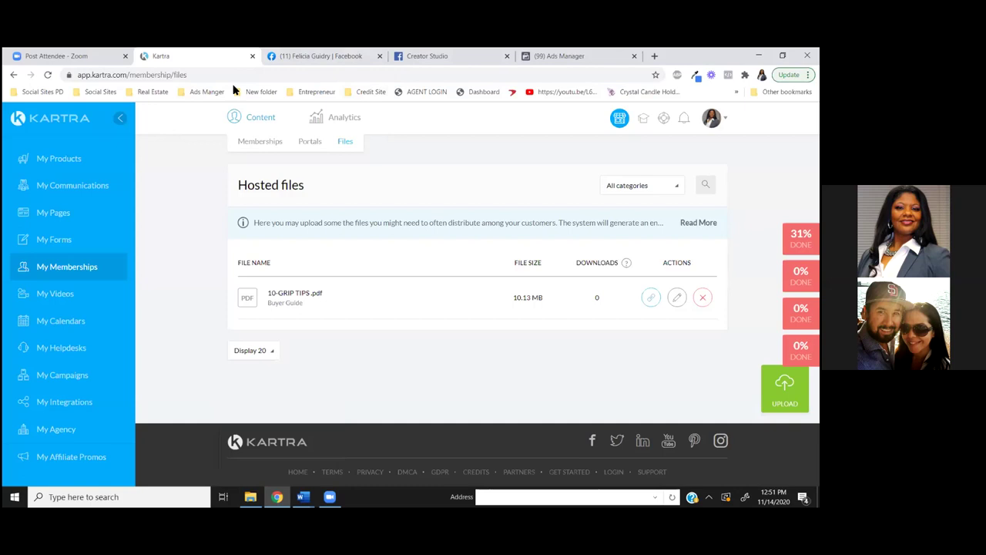
{"action": "left_click", "coordinate": [561, 58]}
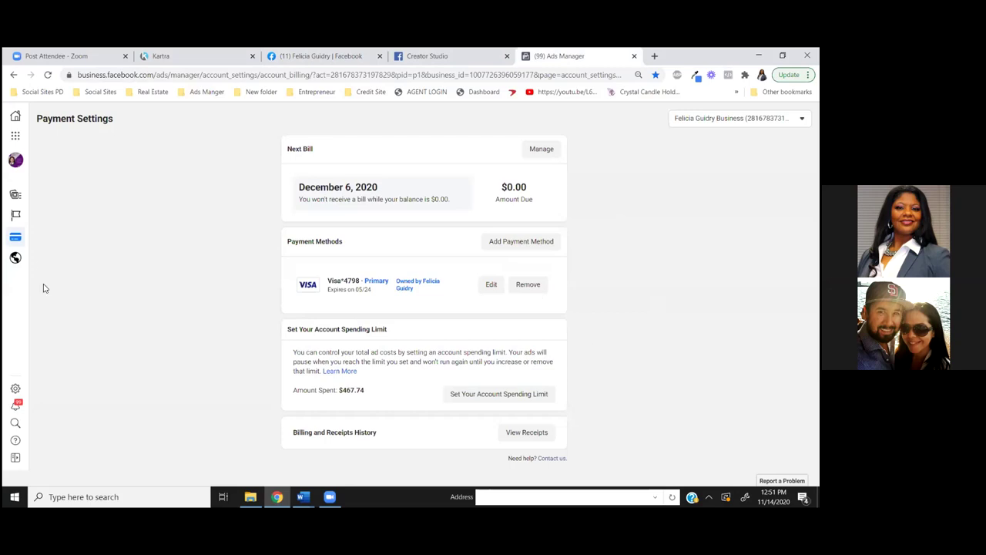
{"action": "left_click", "coordinate": [206, 93]}
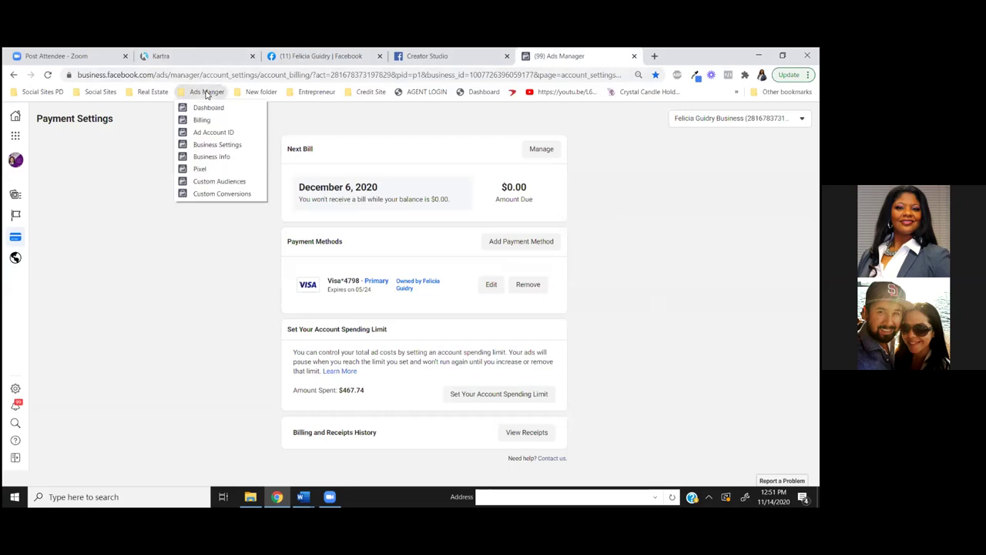
Go to Custom Audiences and start a new Custom Audience to show its source options
{"action": "left_click", "coordinate": [230, 182]}
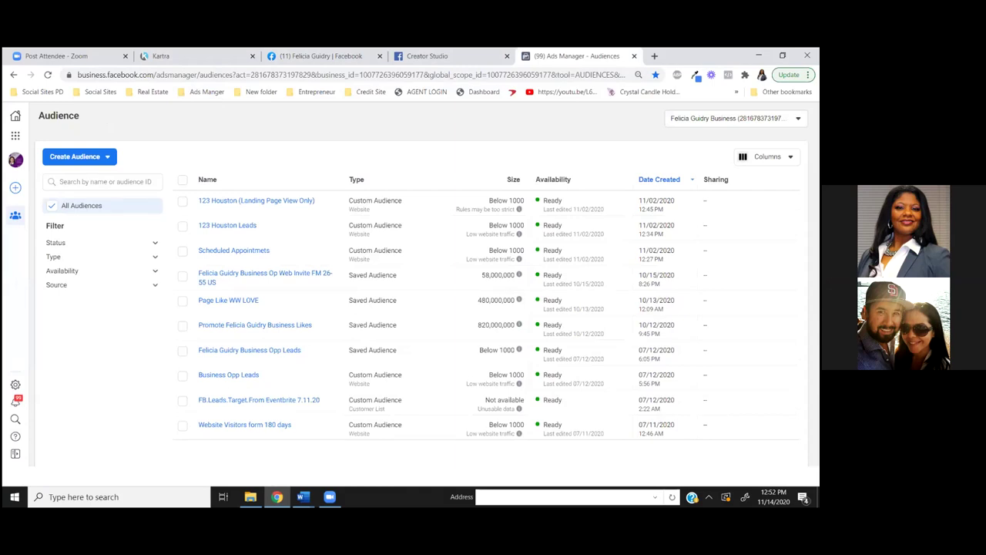
{"action": "left_click", "coordinate": [67, 157]}
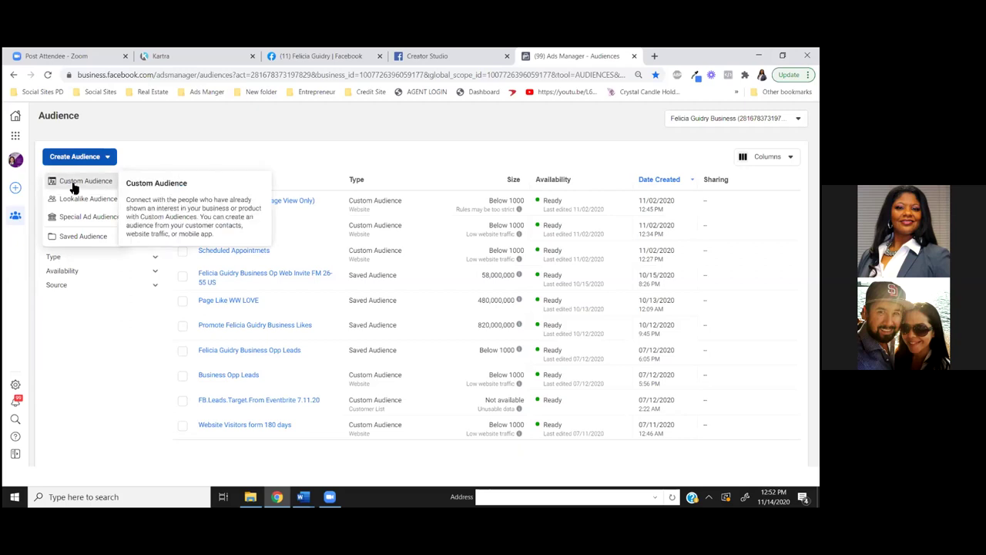
{"action": "left_click", "coordinate": [75, 182]}
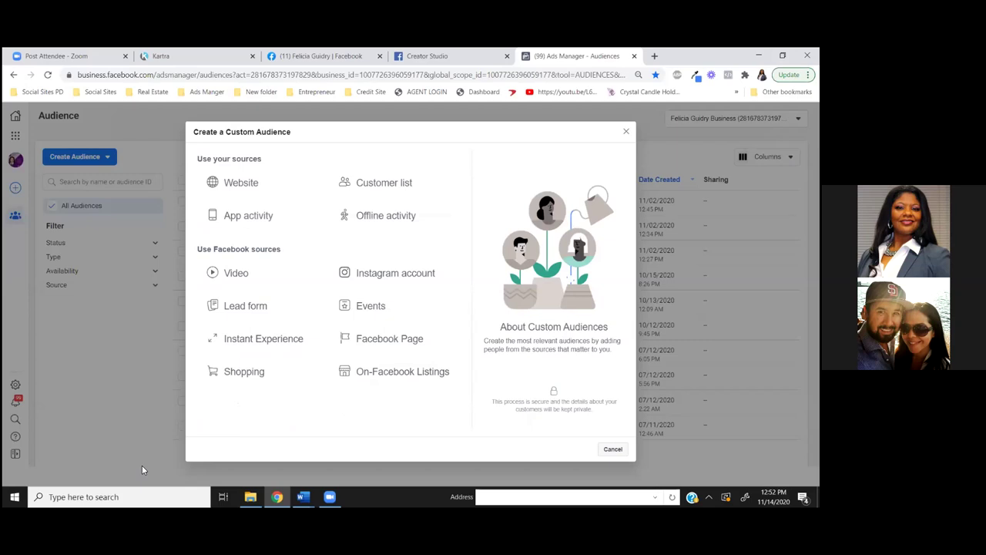
Base the custom audience on Video with engagement set to 'watched at least 25%'
{"action": "left_click", "coordinate": [249, 278]}
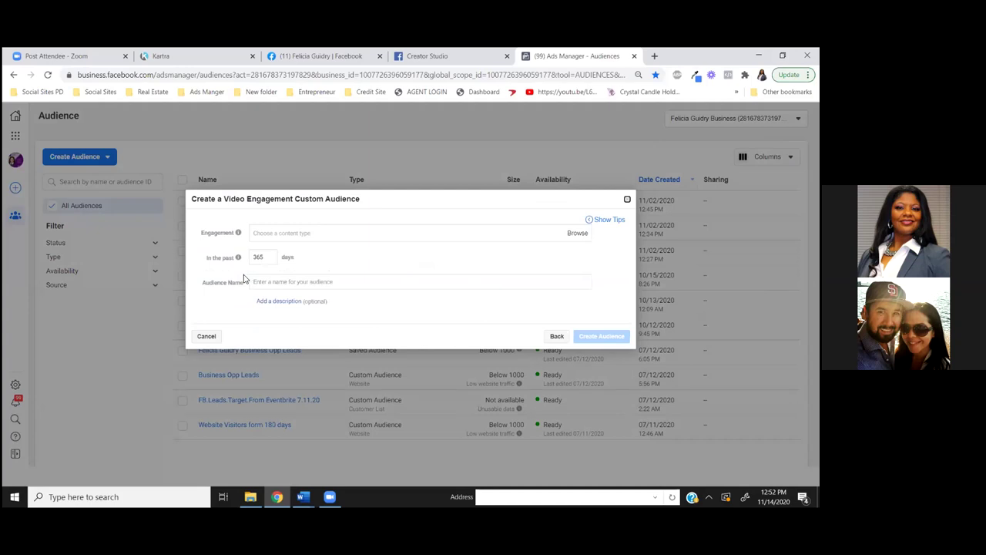
{"action": "left_click", "coordinate": [275, 233]}
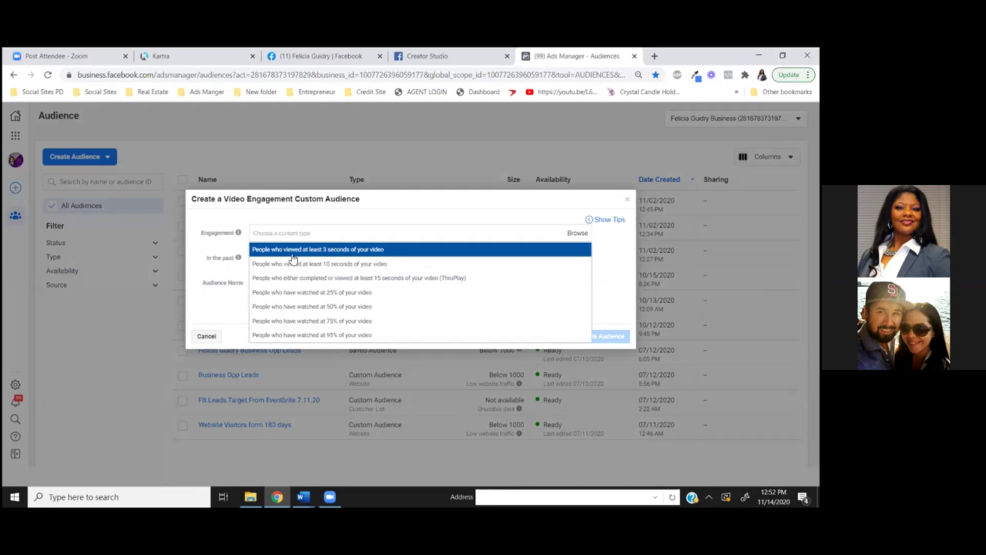
{"action": "left_click", "coordinate": [304, 295]}
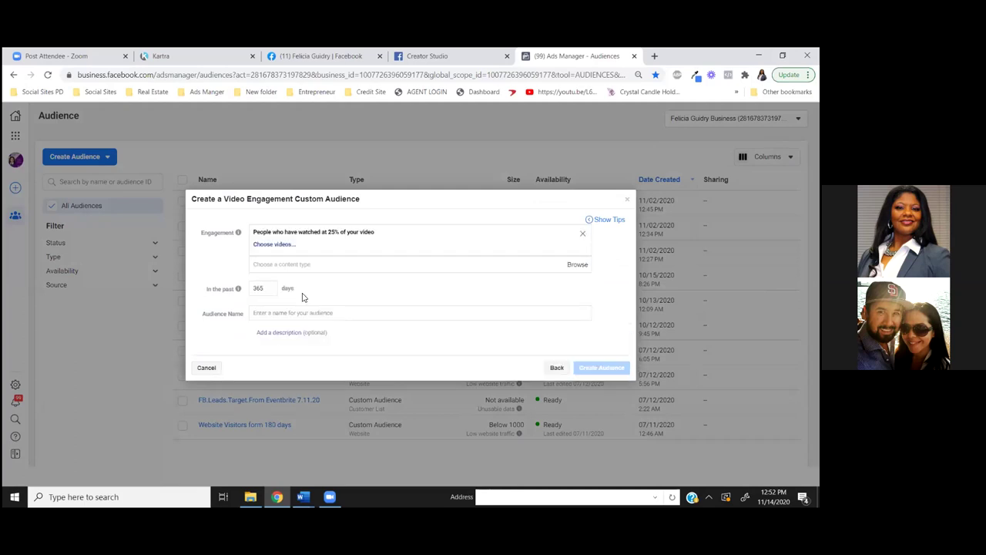
Choose the owner's Facebook Page as the video source and confirm the newest video, uploaded Nov 14, 2020
{"action": "left_click", "coordinate": [275, 244]}
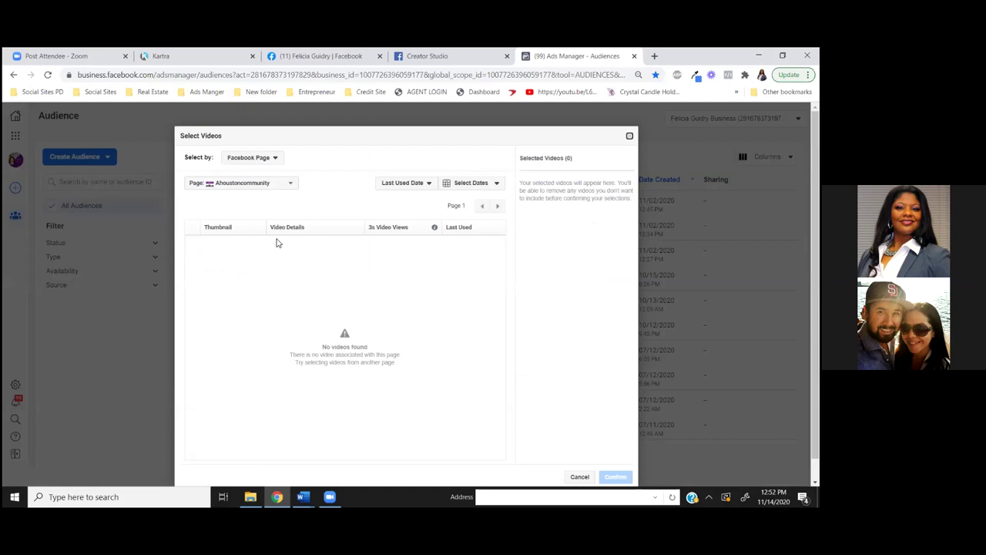
{"action": "left_click", "coordinate": [277, 159]}
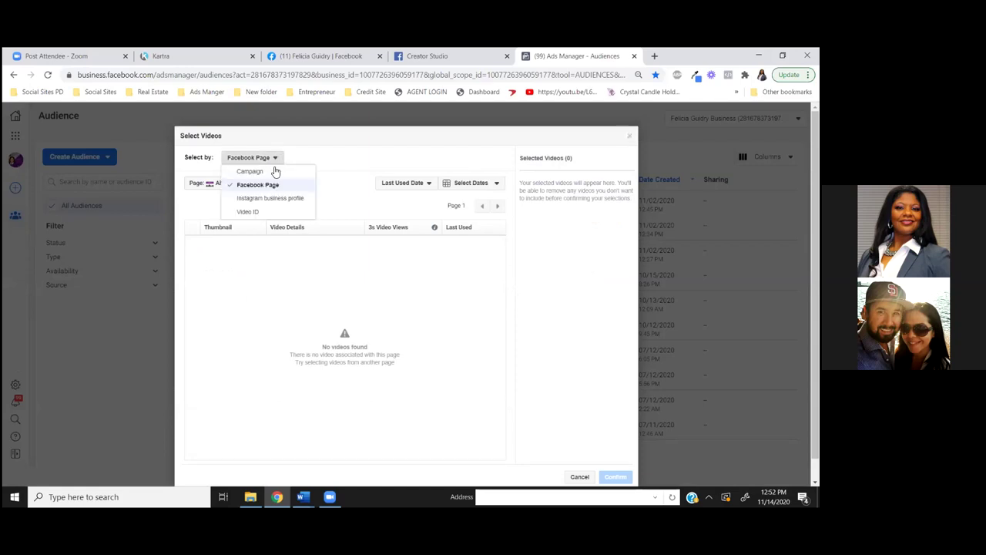
{"action": "left_click", "coordinate": [338, 166]}
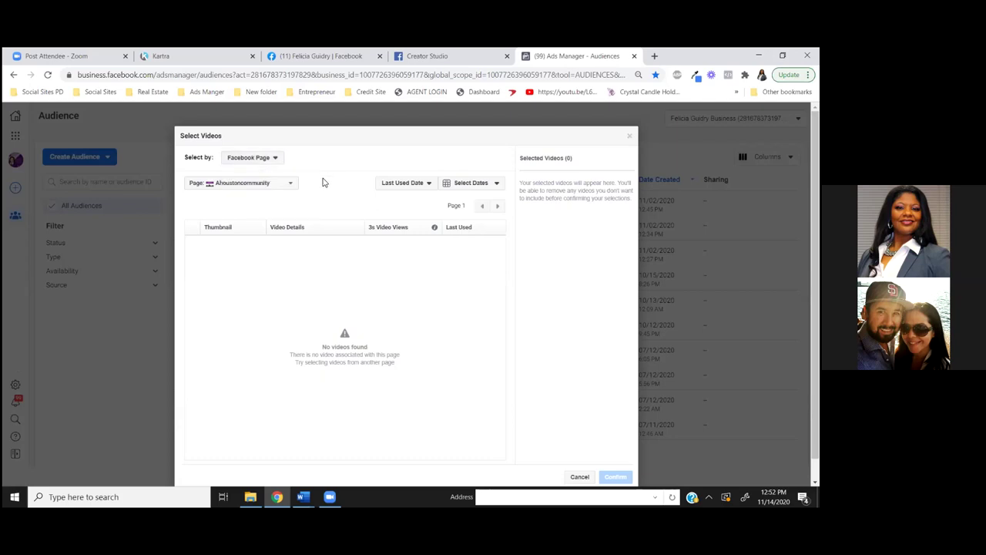
{"action": "left_click", "coordinate": [287, 186]}
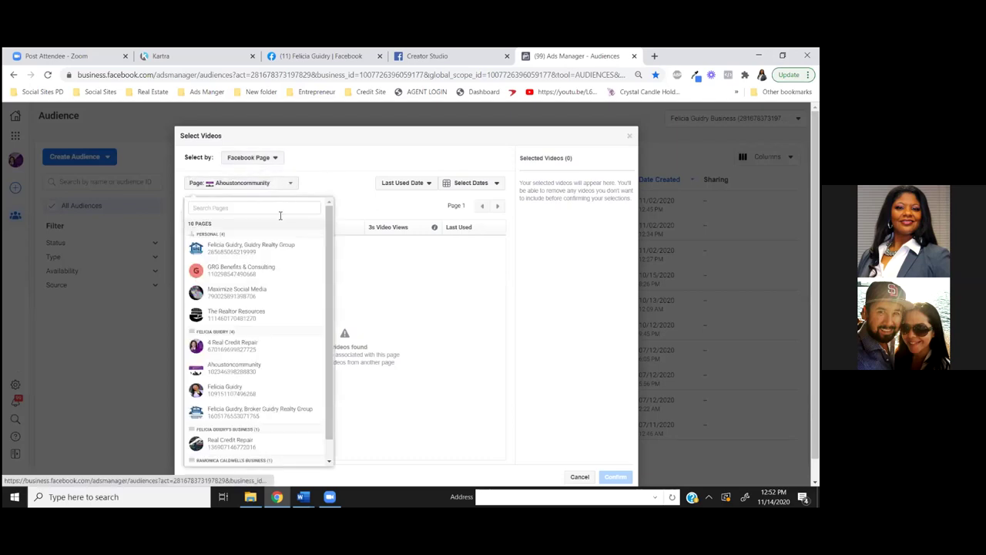
{"action": "left_click", "coordinate": [229, 390]}
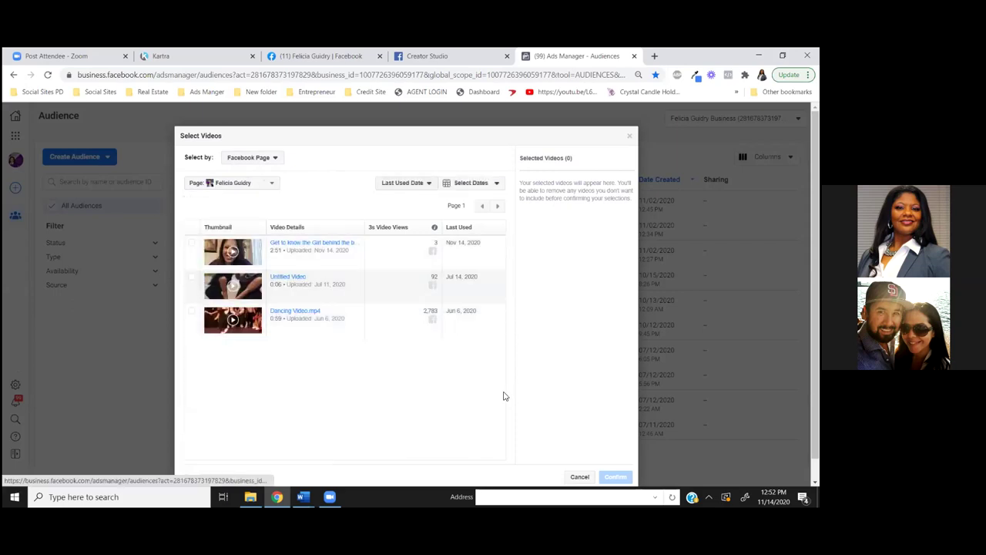
{"action": "left_click", "coordinate": [191, 244]}
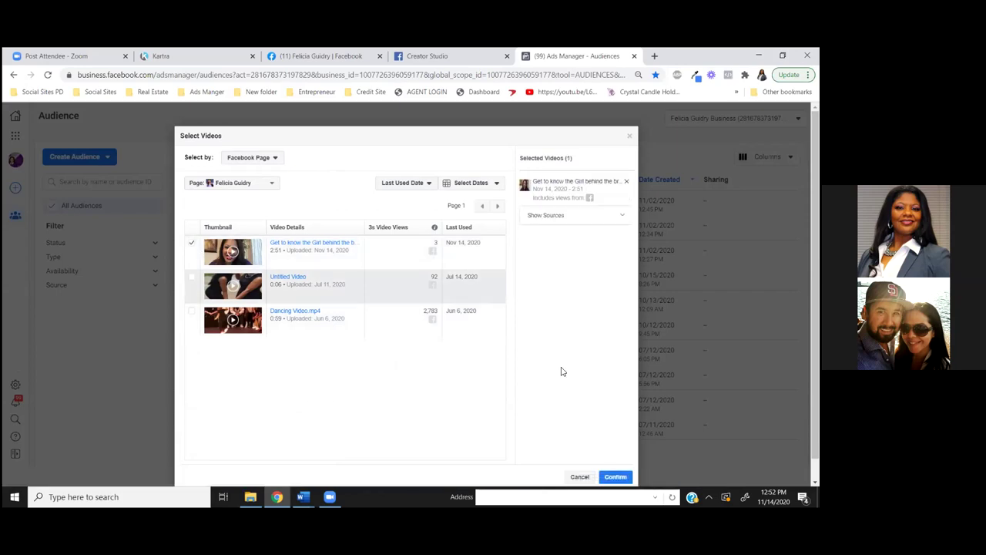
{"action": "left_click", "coordinate": [615, 477]}
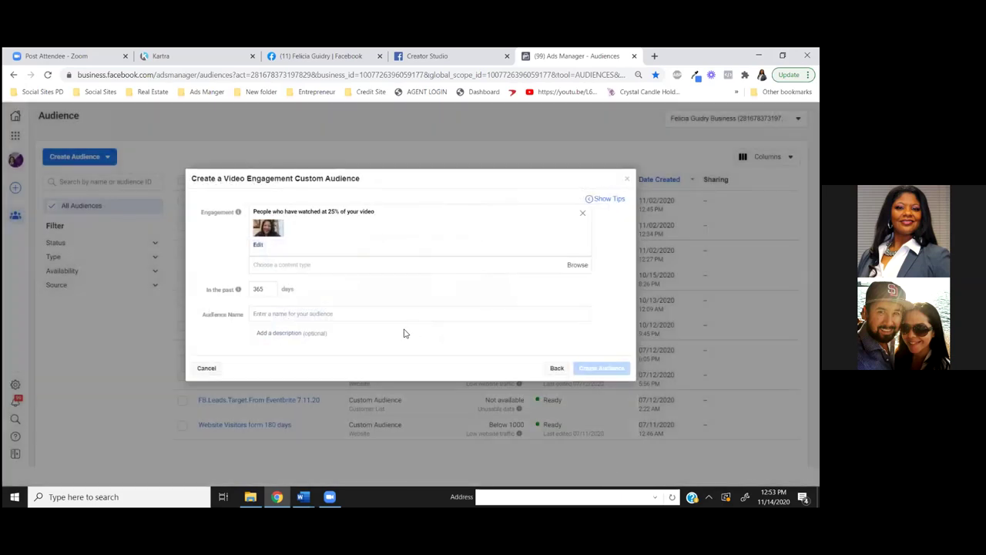
Name the video audience 'Intro Video 25%' and create it
{"action": "left_click", "coordinate": [290, 266]}
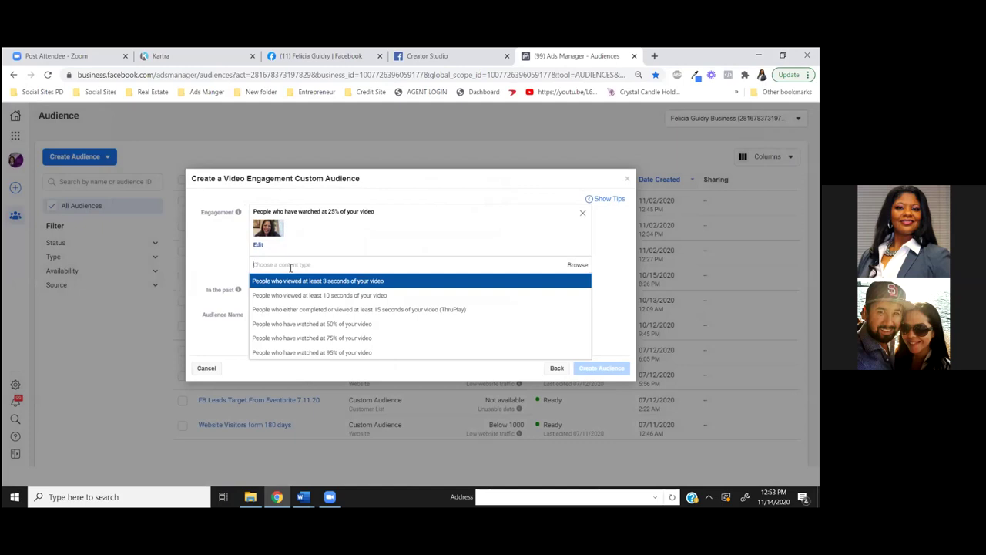
{"action": "left_click", "coordinate": [494, 185]}
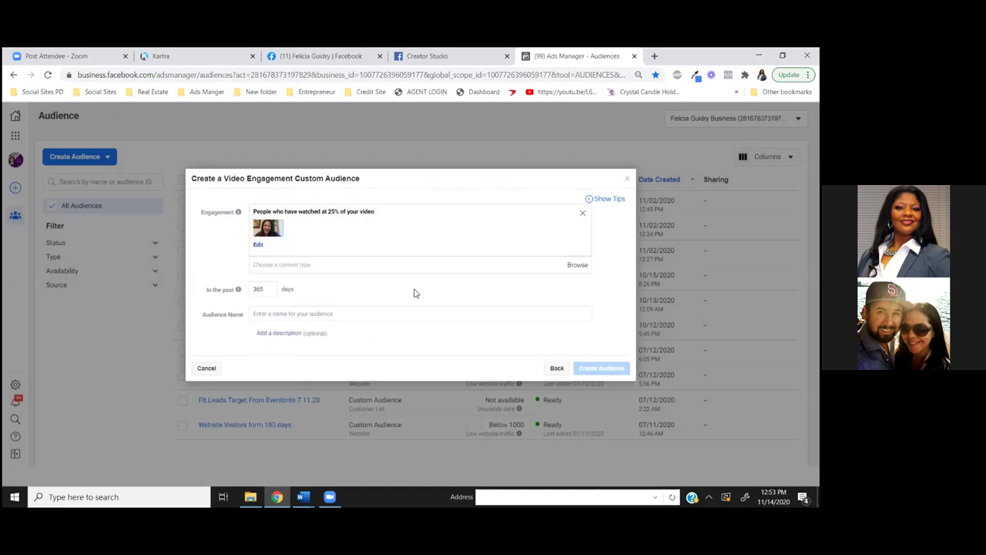
{"action": "left_click", "coordinate": [285, 315]}
{"action": "type", "text": "Intro Video"}
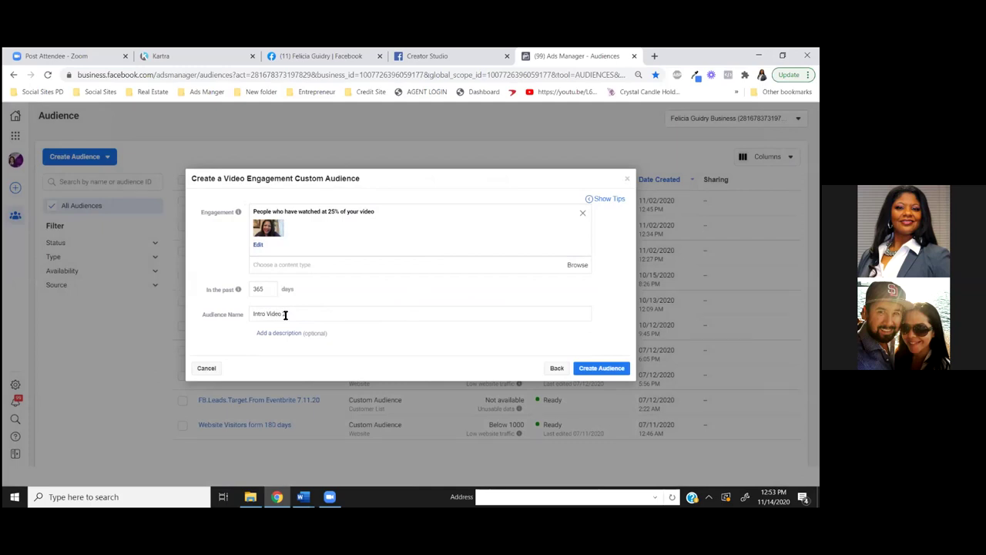
{"action": "type", "text": " 25%"}
{"action": "left_click", "coordinate": [603, 368]}
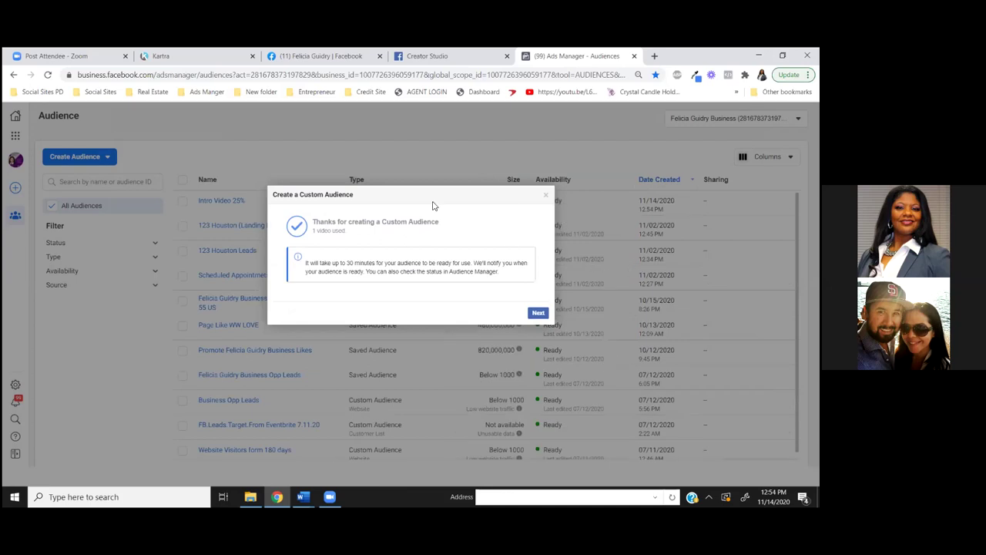
{"action": "left_click", "coordinate": [539, 313]}
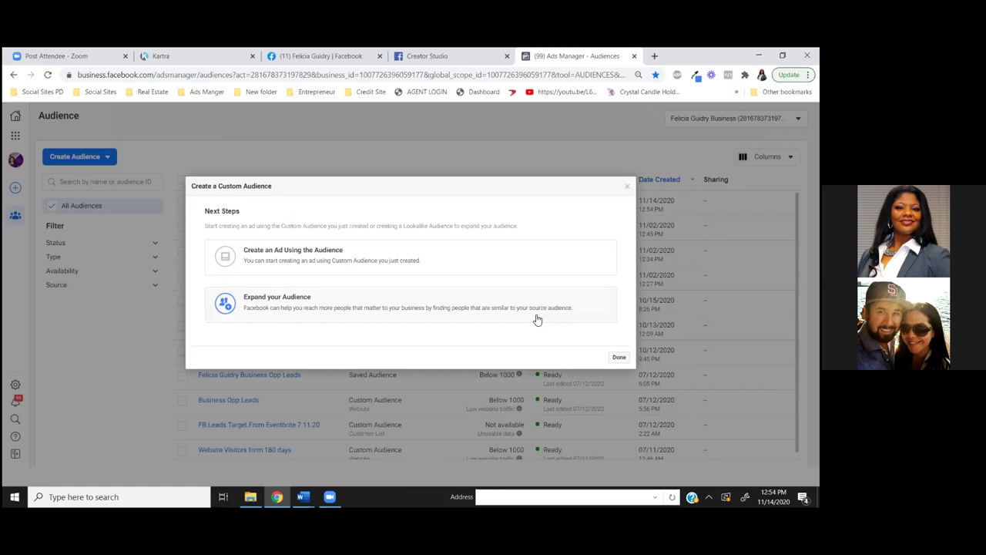
{"action": "left_click", "coordinate": [617, 357]}
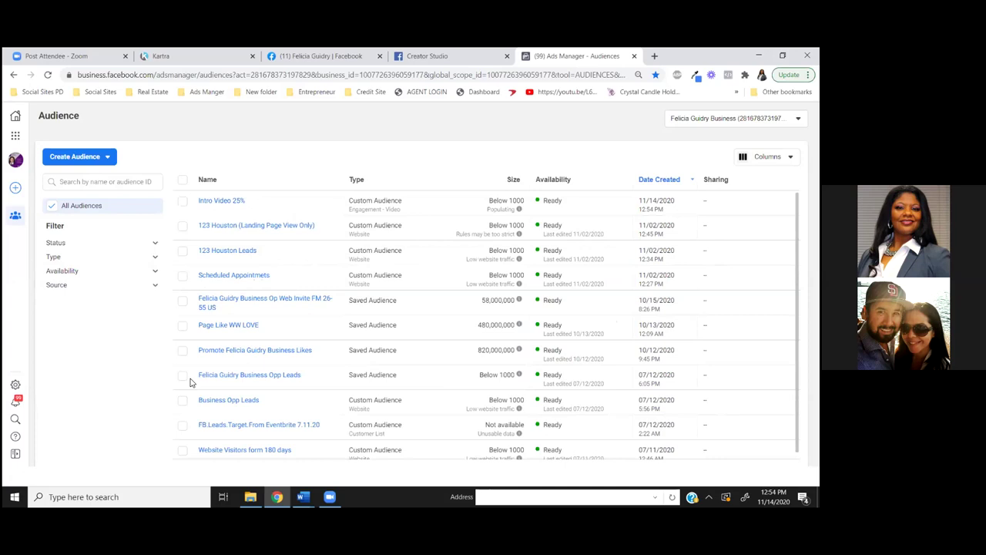
{"action": "mouse_move", "coordinate": [200, 378]}
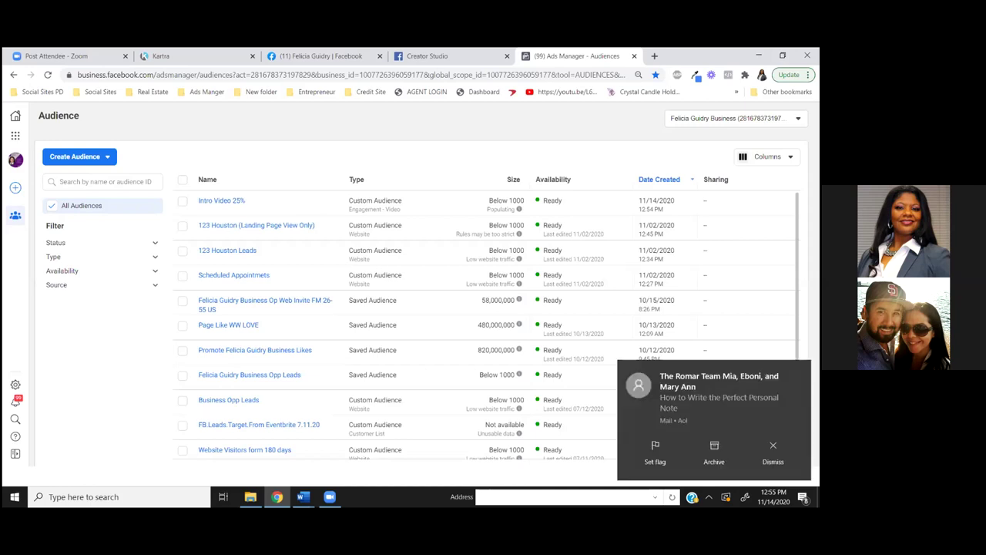
{"action": "mouse_move", "coordinate": [329, 497]}
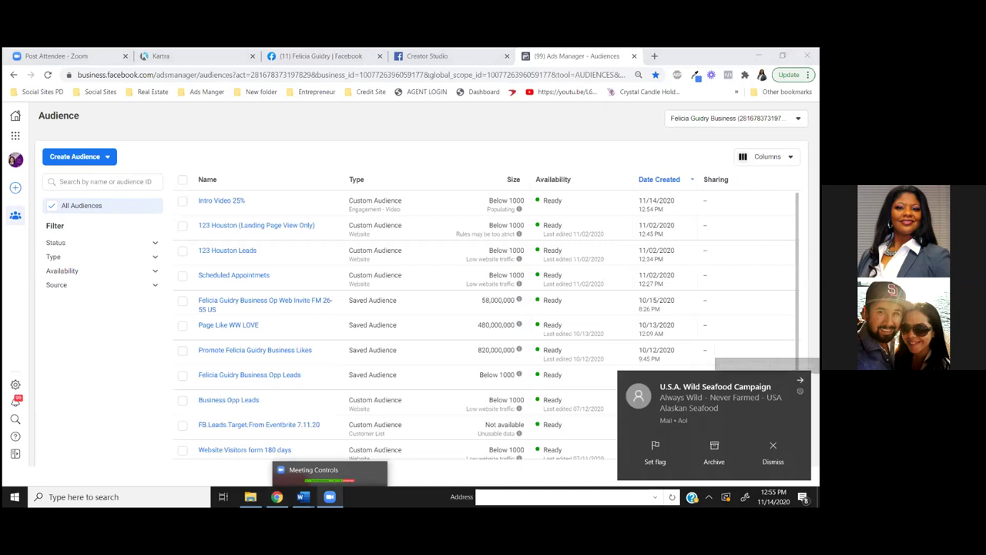
{"action": "left_click", "coordinate": [799, 380]}
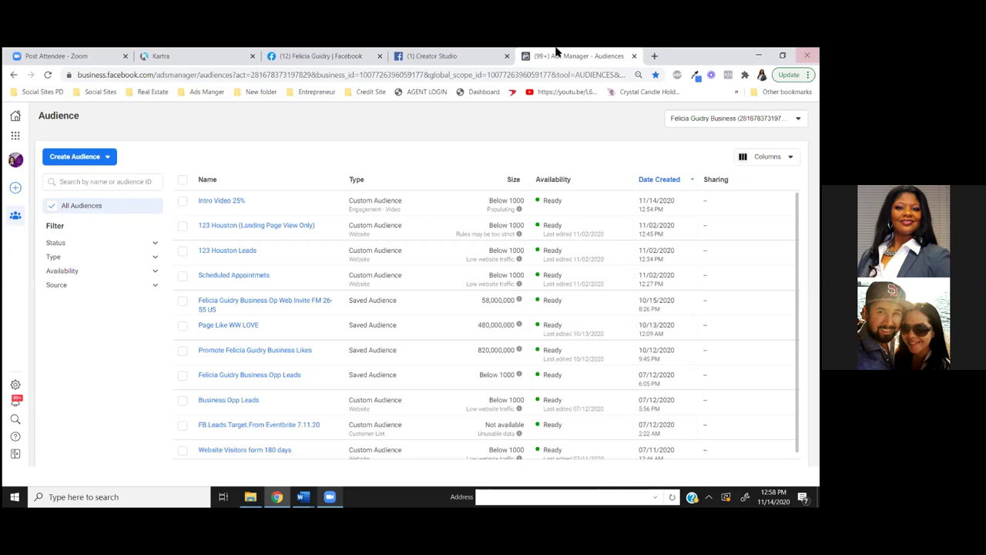
Return to the Kartra tab and go to My Pages to find the Agent Call Confirmed page
{"action": "left_click", "coordinate": [200, 56]}
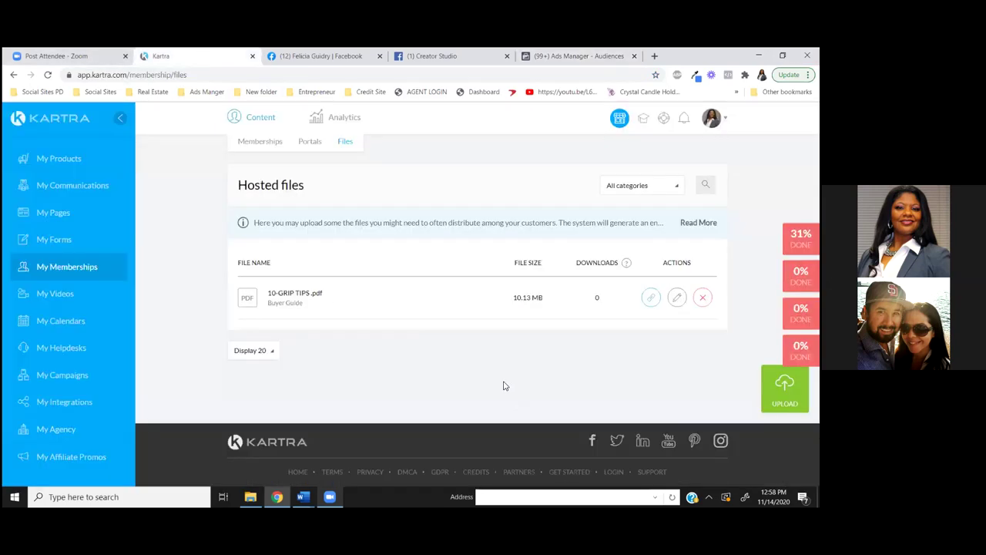
{"action": "left_click", "coordinate": [56, 216]}
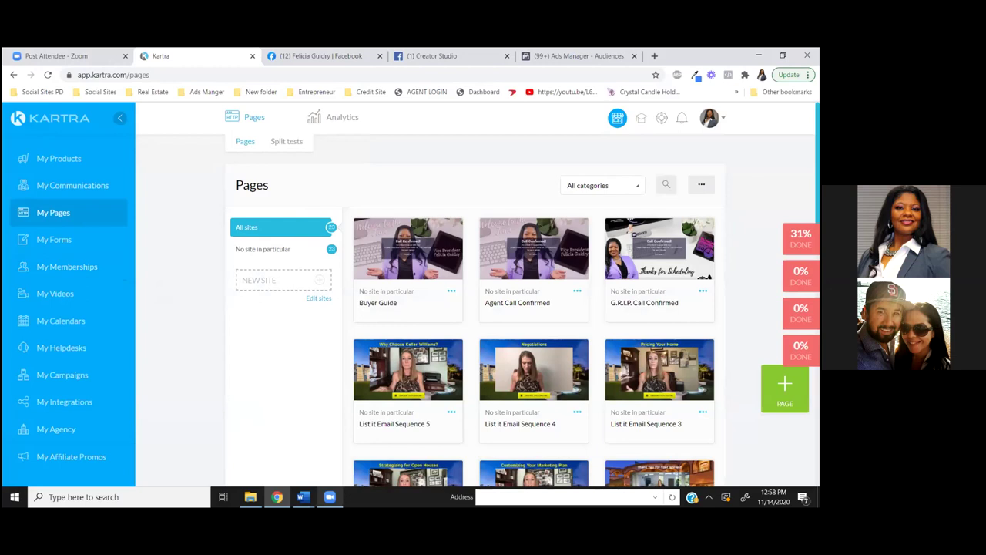
{"action": "scroll", "coordinate": [478, 308], "scroll_direction": "down", "scroll_amount": 1}
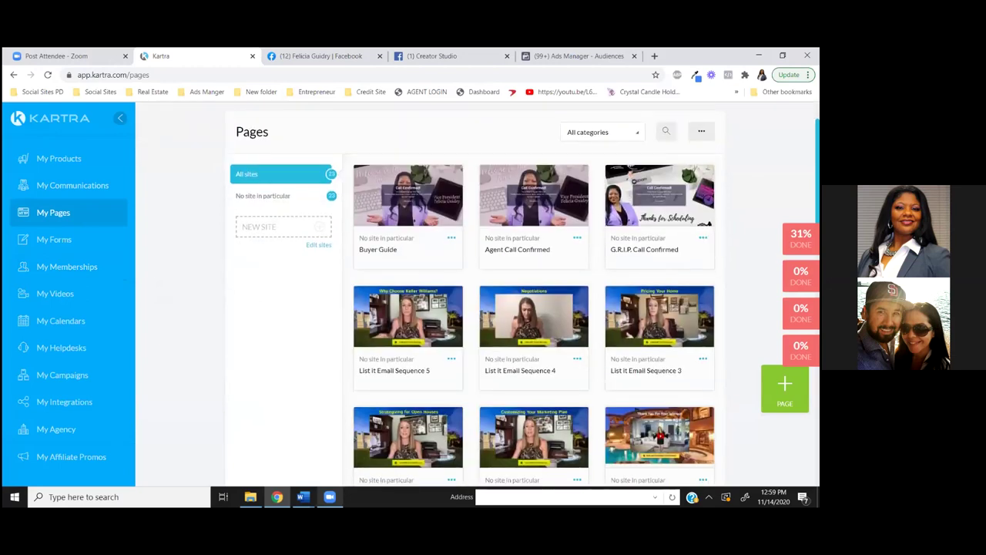
Clone Agent Call Confirmed as 'Buyer Guide Thank You' in the Buyer Guide category
{"action": "left_click", "coordinate": [577, 239]}
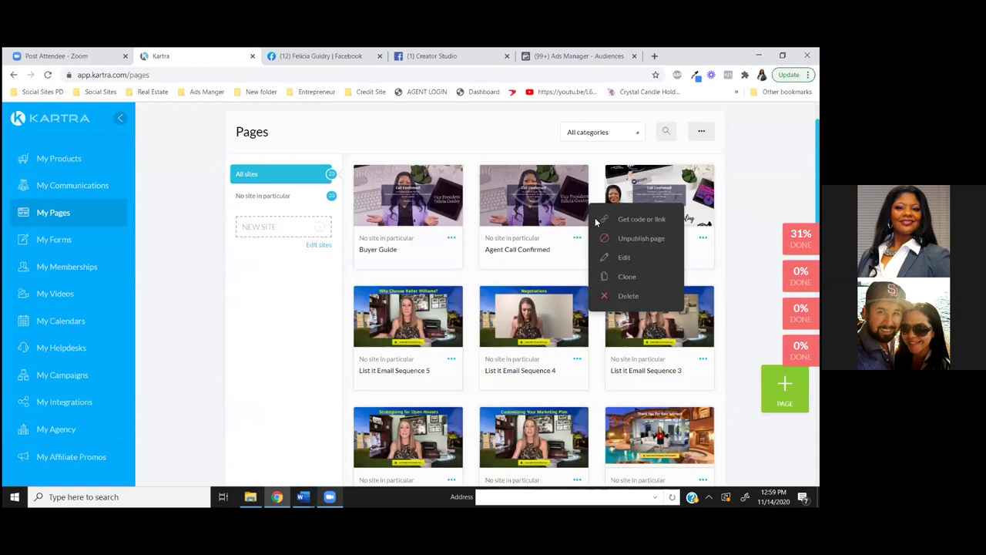
{"action": "left_click", "coordinate": [626, 276]}
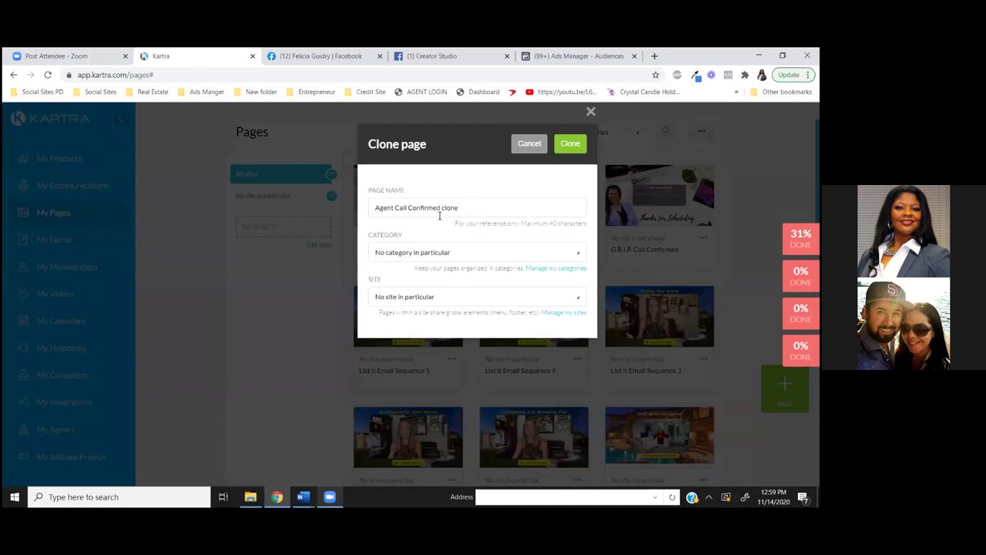
{"action": "left_click_drag", "start_coordinate": [457, 208], "coordinate": [357, 214]}
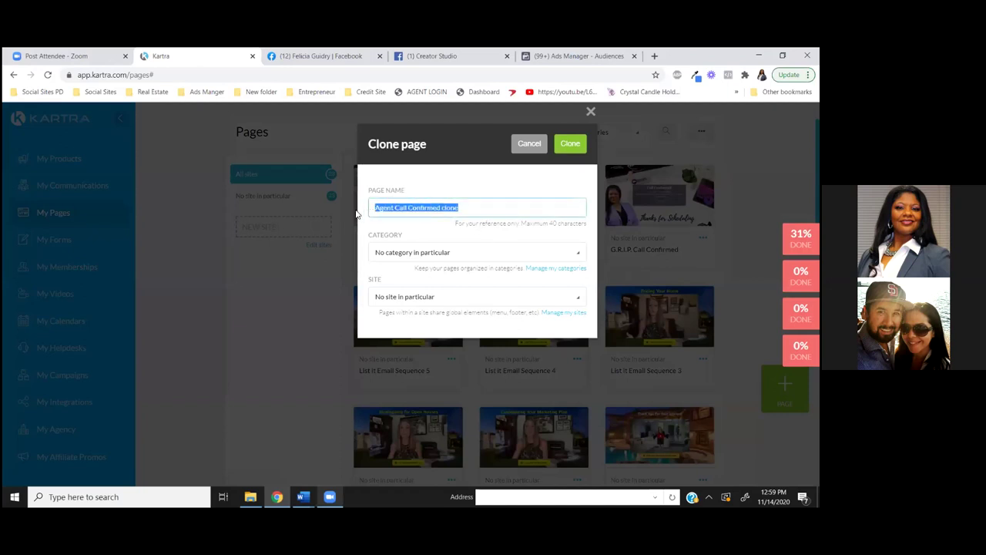
{"action": "type", "text": "Byu"}
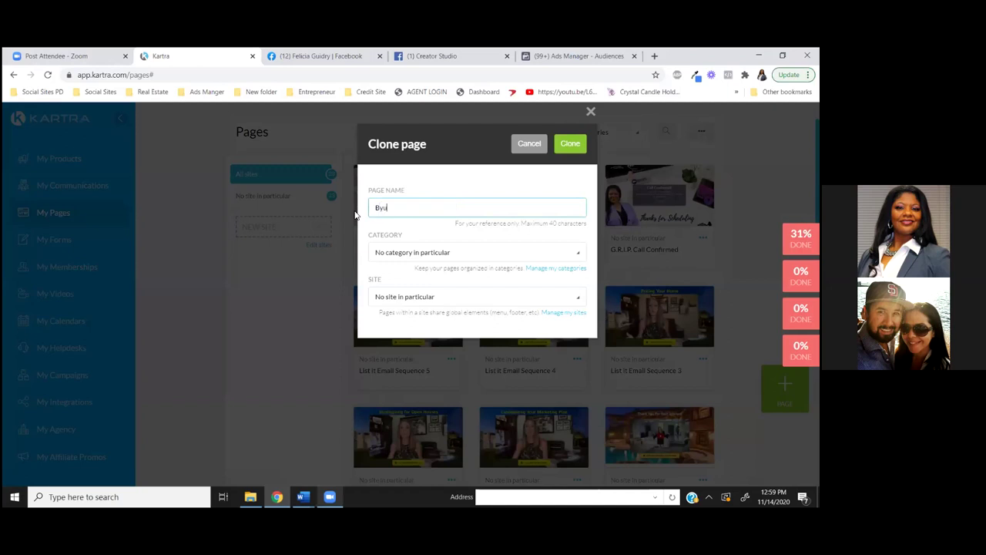
{"action": "type", "text": "yer Guide T"}
{"action": "left_click", "coordinate": [578, 257]}
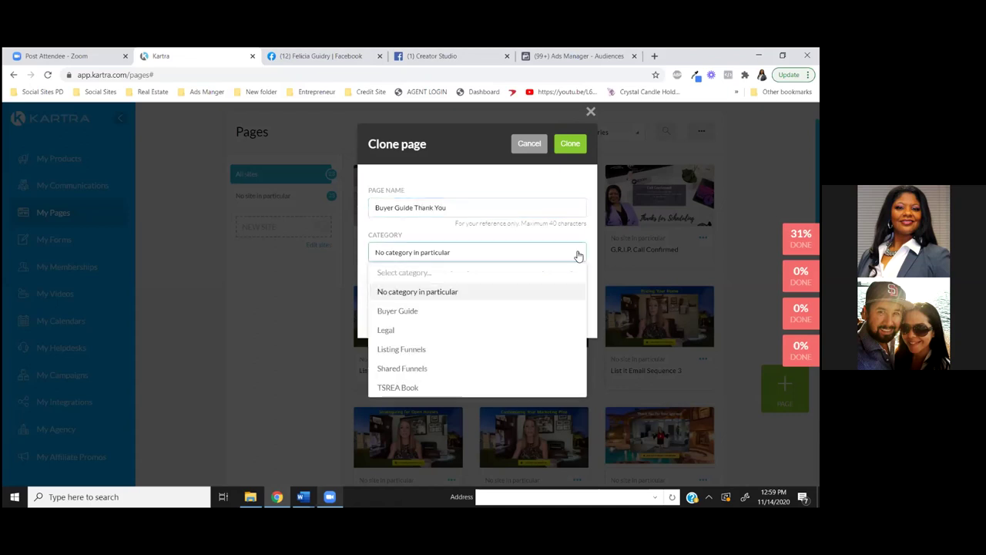
{"action": "left_click", "coordinate": [396, 311]}
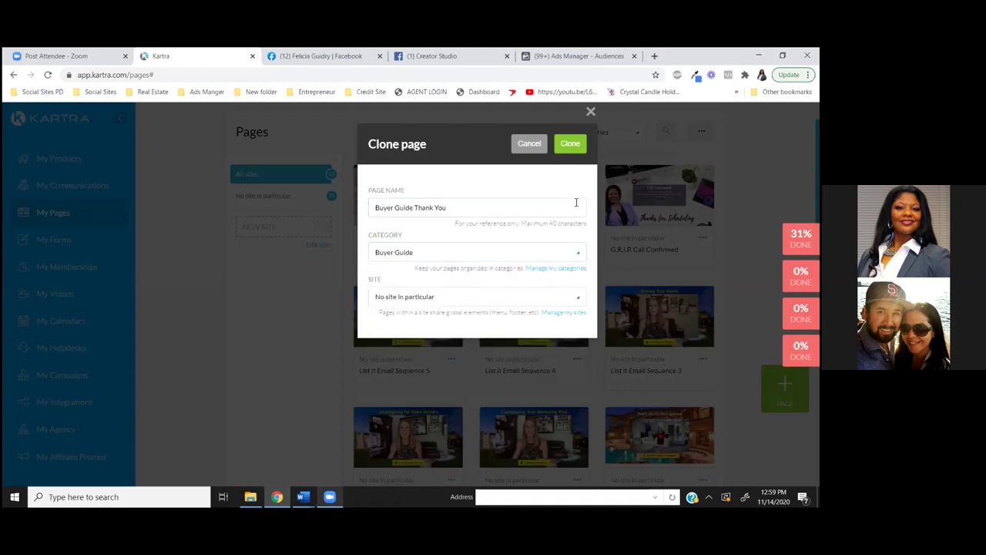
{"action": "left_click", "coordinate": [570, 146]}
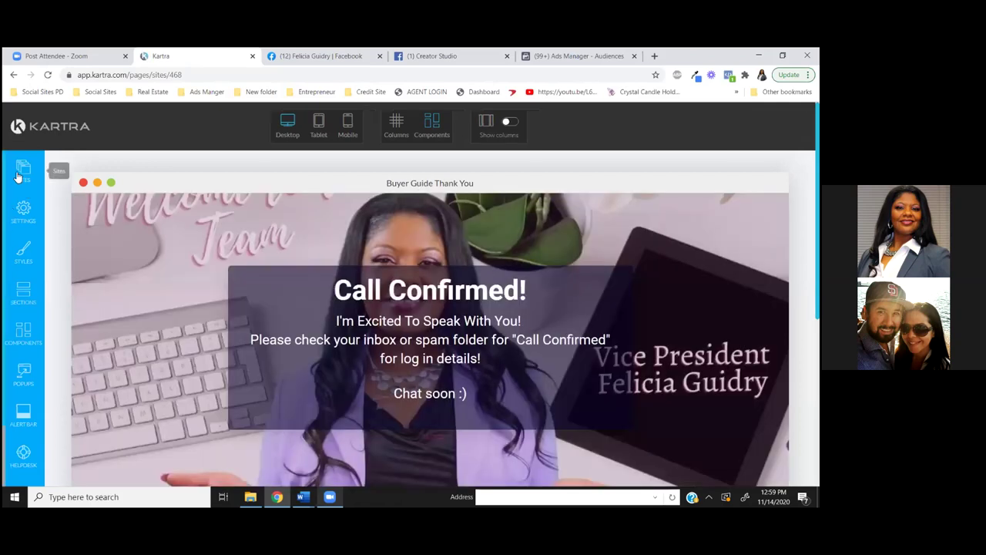
In the page's SEO settings, replace the page title with 'Schedule Your Call Now'
{"action": "left_click", "coordinate": [23, 213]}
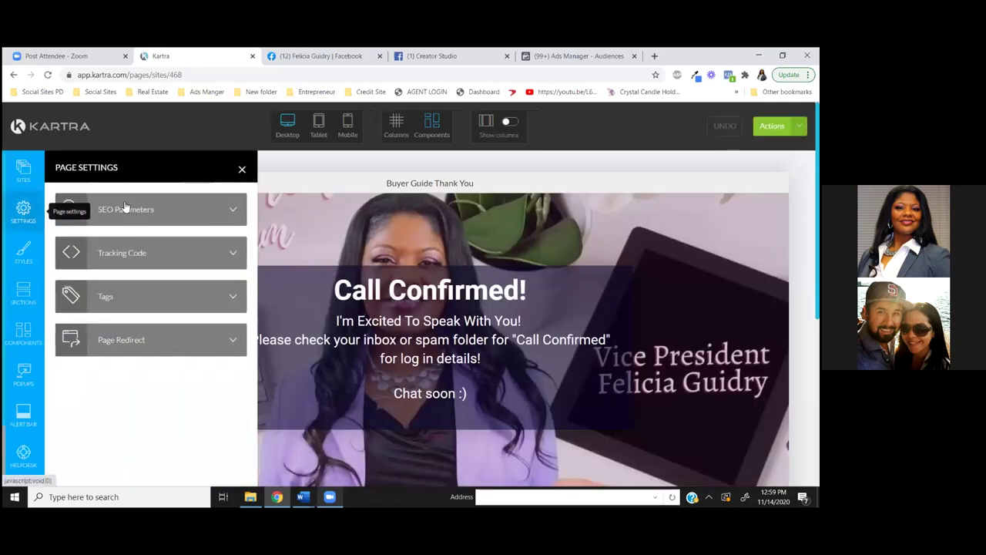
{"action": "left_click", "coordinate": [163, 212]}
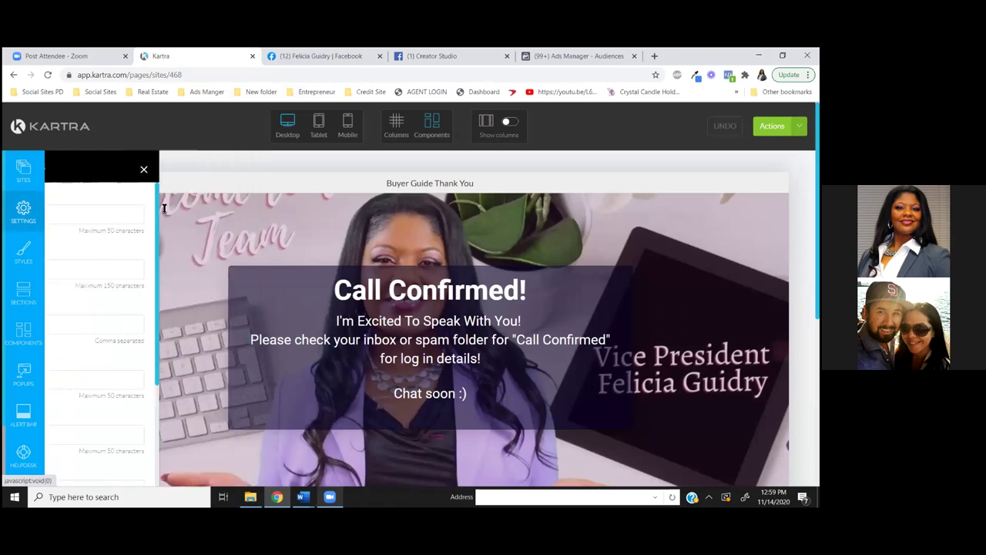
{"action": "left_click_drag", "start_coordinate": [152, 213], "coordinate": [58, 208]}
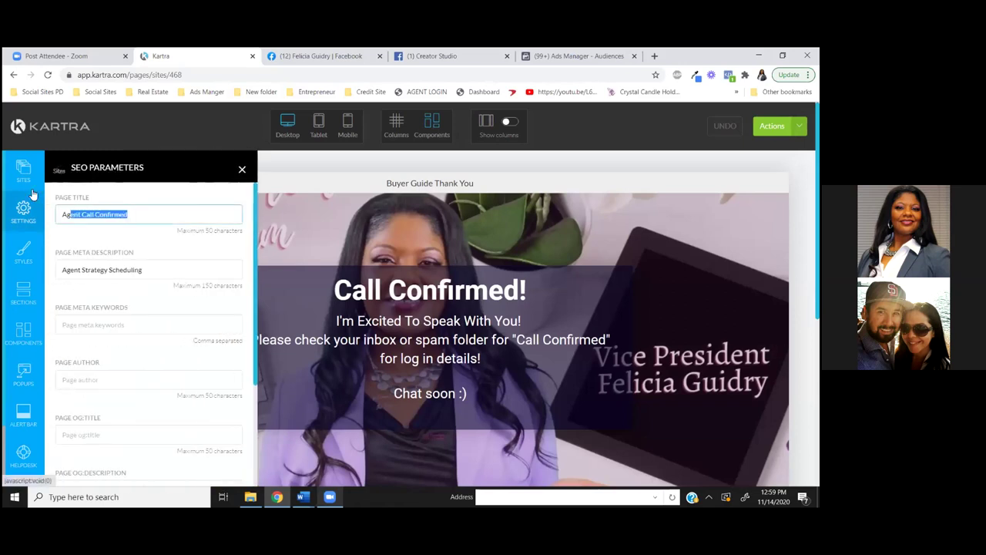
{"action": "key", "text": "BackSpace"}
{"action": "key", "text": "BackSpace"}
{"action": "key", "text": "BackSpace"}
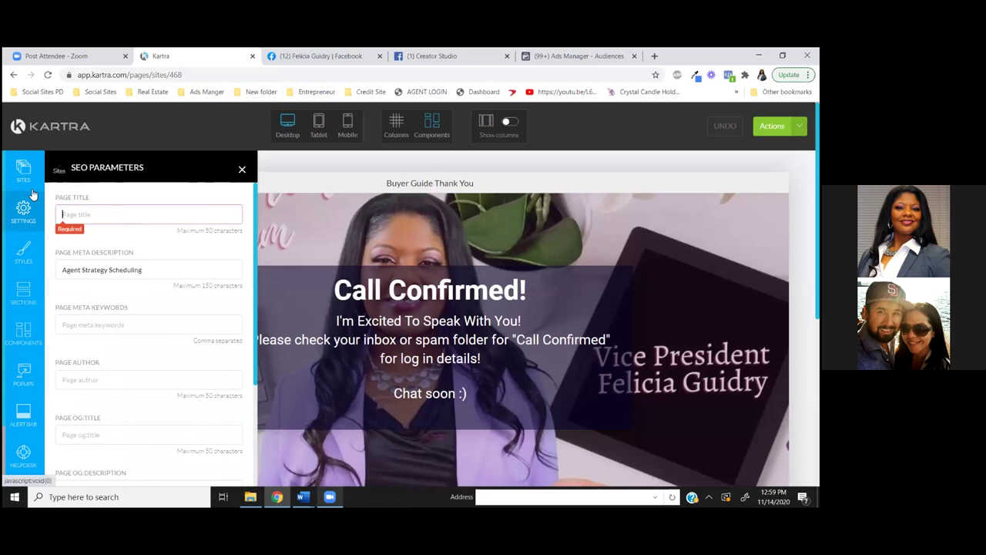
{"action": "type", "text": "T"}
{"action": "key", "text": "BackSpace"}
{"action": "type", "text": "Schedule Your Call Now"}
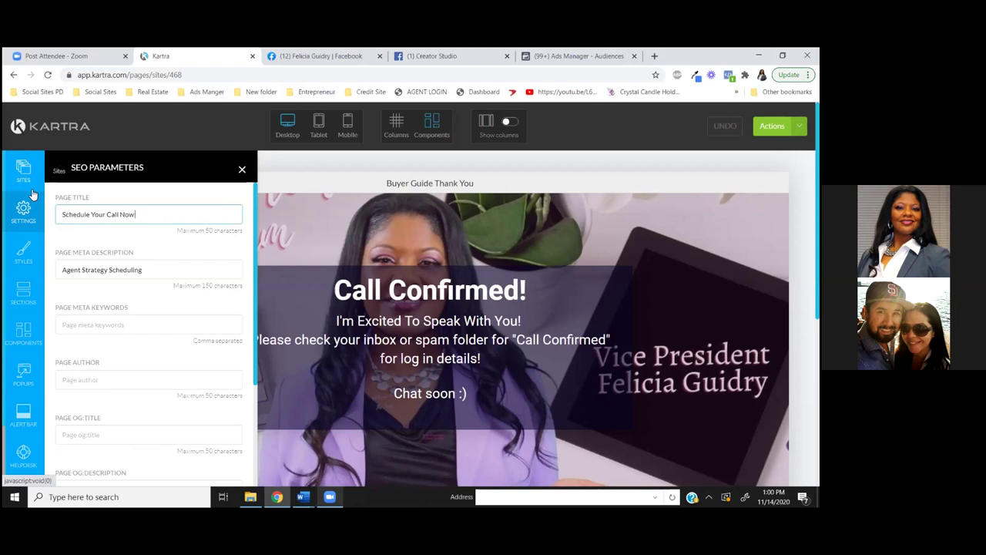
Clear the meta description and apply the SEO settings
{"action": "triple_click", "coordinate": [137, 269]}
{"action": "key", "text": "BackSpace"}
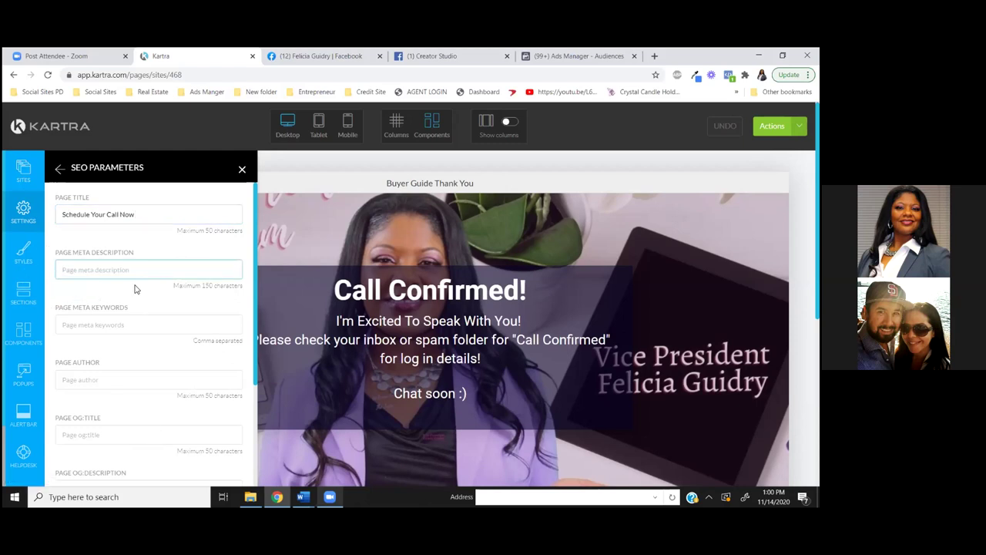
{"action": "scroll", "coordinate": [212, 420], "scroll_direction": "down", "scroll_amount": 3}
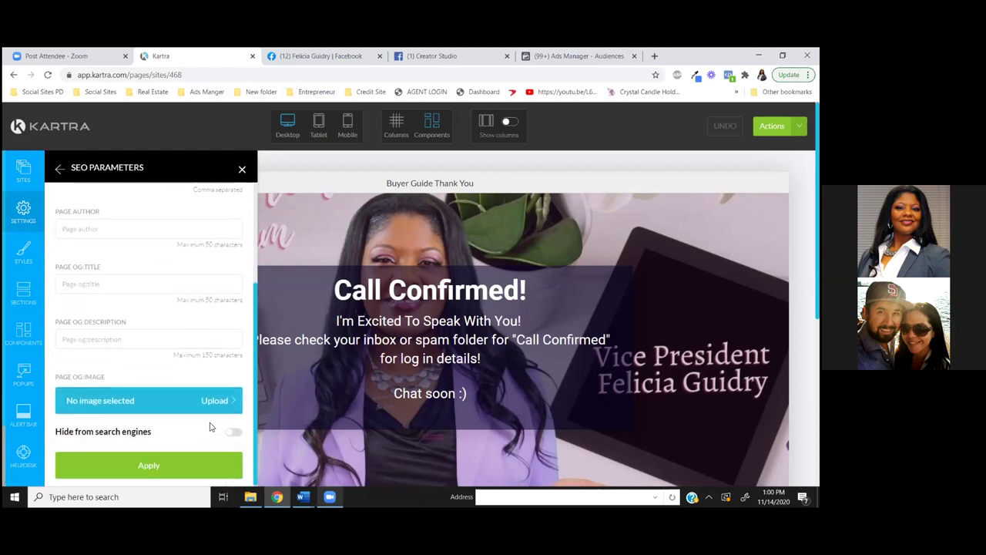
{"action": "left_click", "coordinate": [195, 459]}
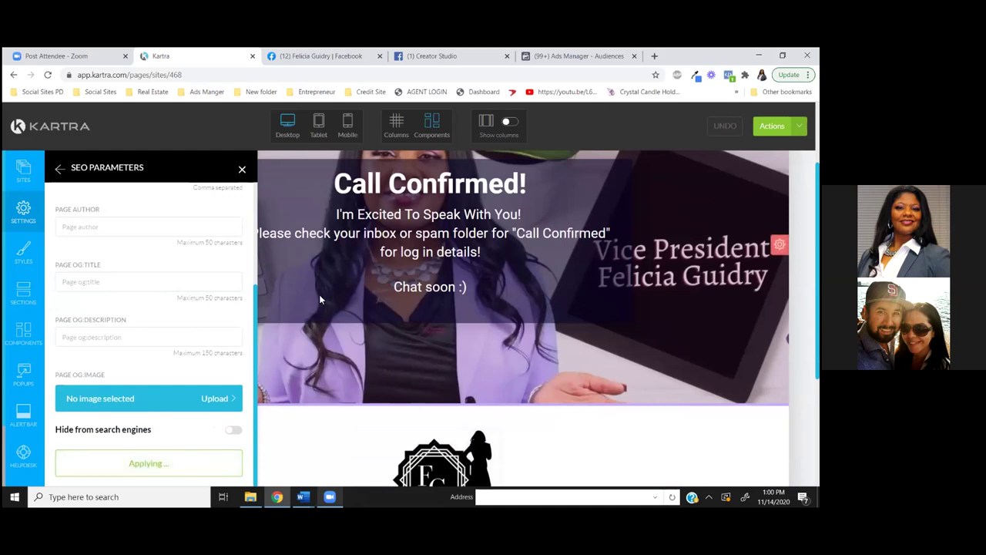
{"action": "left_click", "coordinate": [242, 168]}
Save the page's progress
{"action": "left_click", "coordinate": [772, 125]}
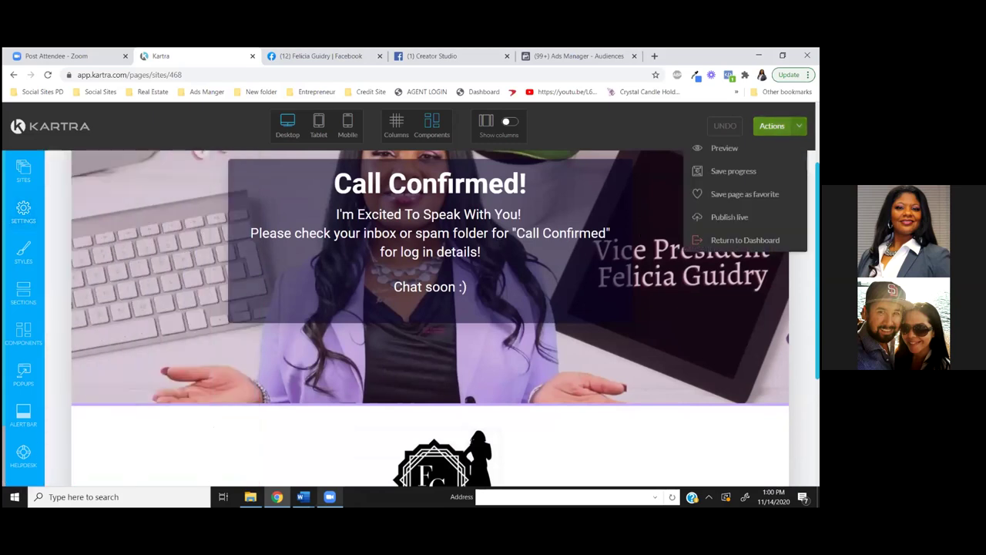
{"action": "left_click", "coordinate": [732, 171]}
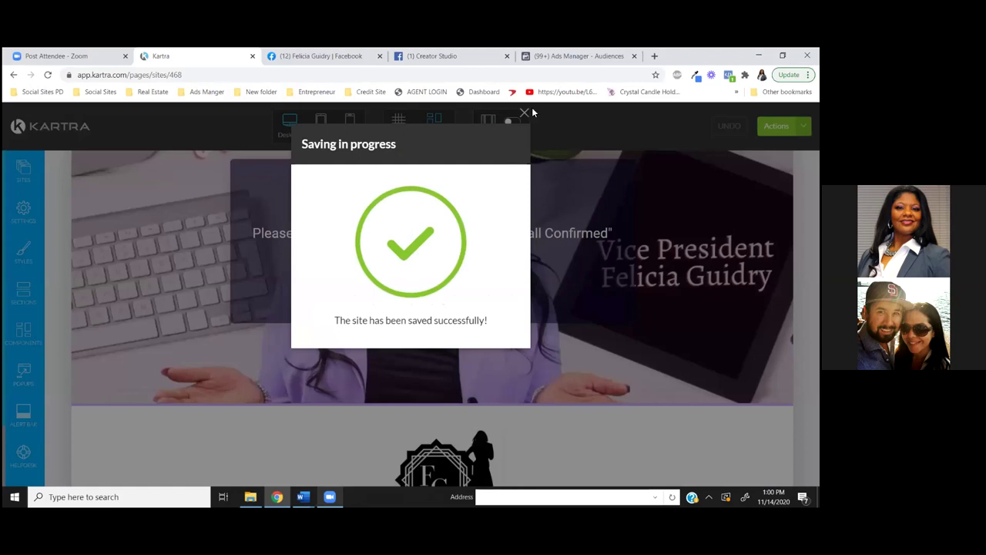
{"action": "left_click", "coordinate": [525, 113]}
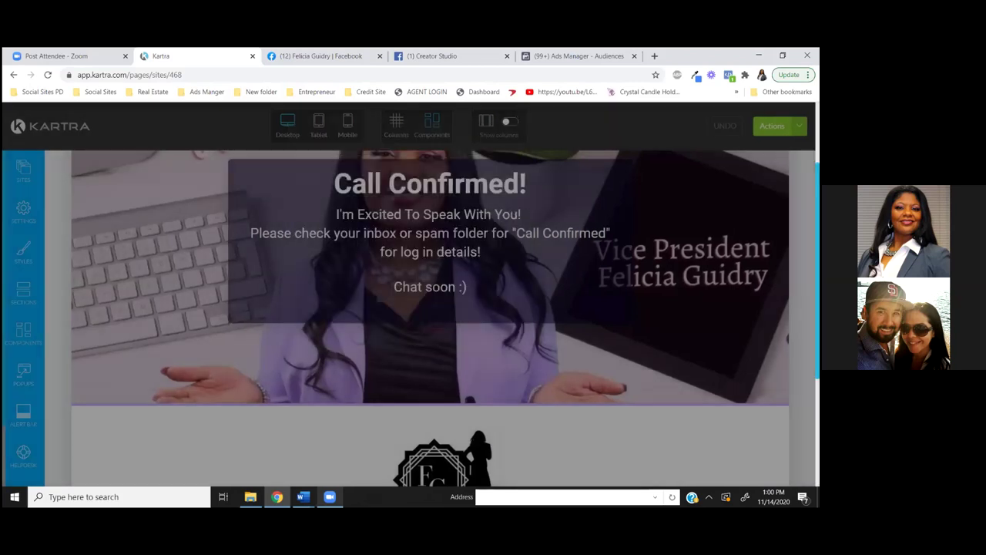
Publish the page live with its link slug changed from Egl468 to ScheduleYourcallnow
{"action": "left_click", "coordinate": [772, 126]}
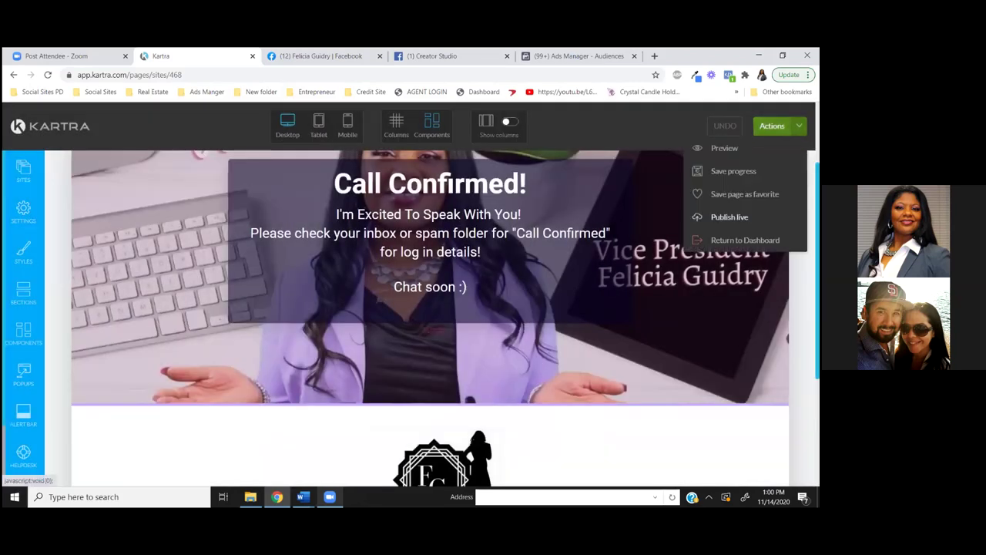
{"action": "left_click", "coordinate": [729, 216]}
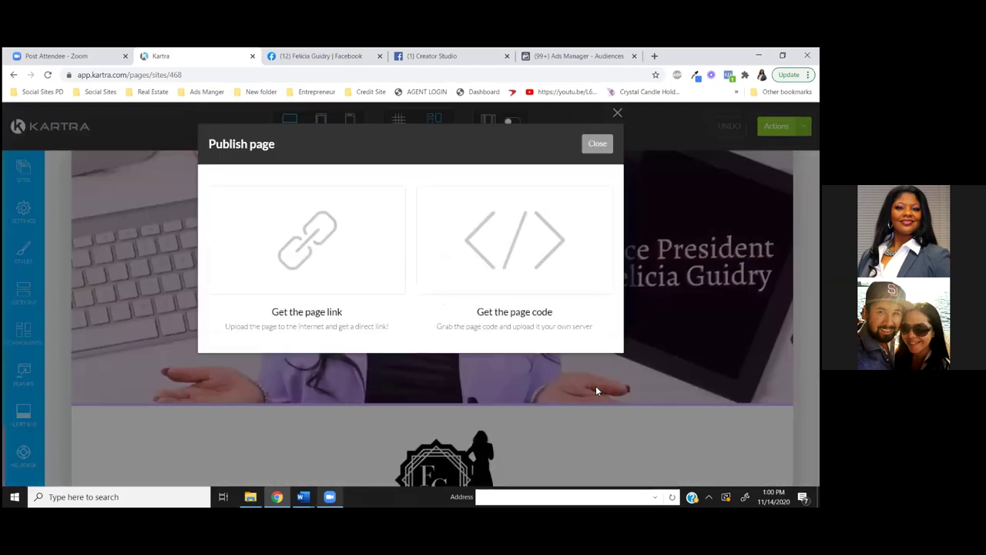
{"action": "left_click", "coordinate": [323, 262]}
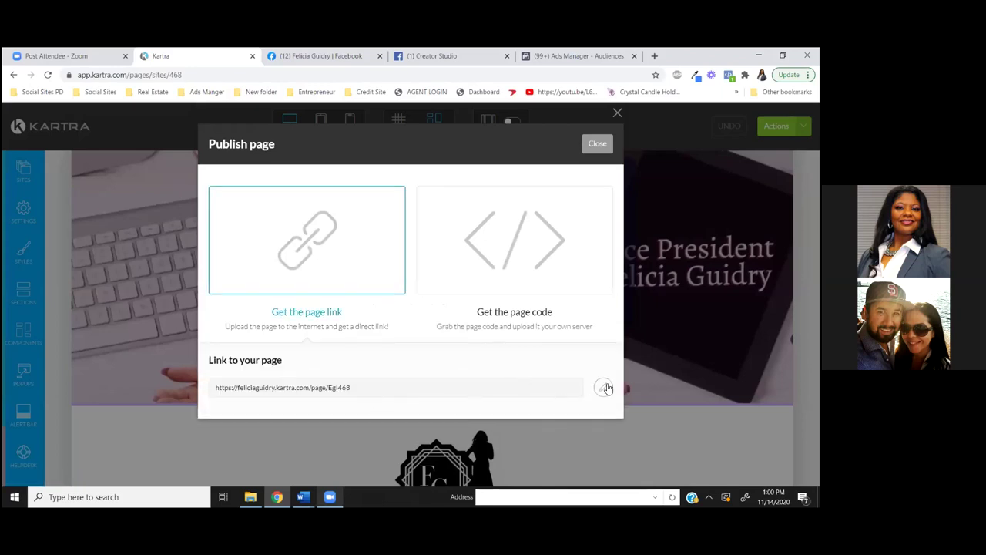
{"action": "left_click", "coordinate": [603, 386]}
{"action": "left_click_drag", "start_coordinate": [479, 386], "coordinate": [424, 389]}
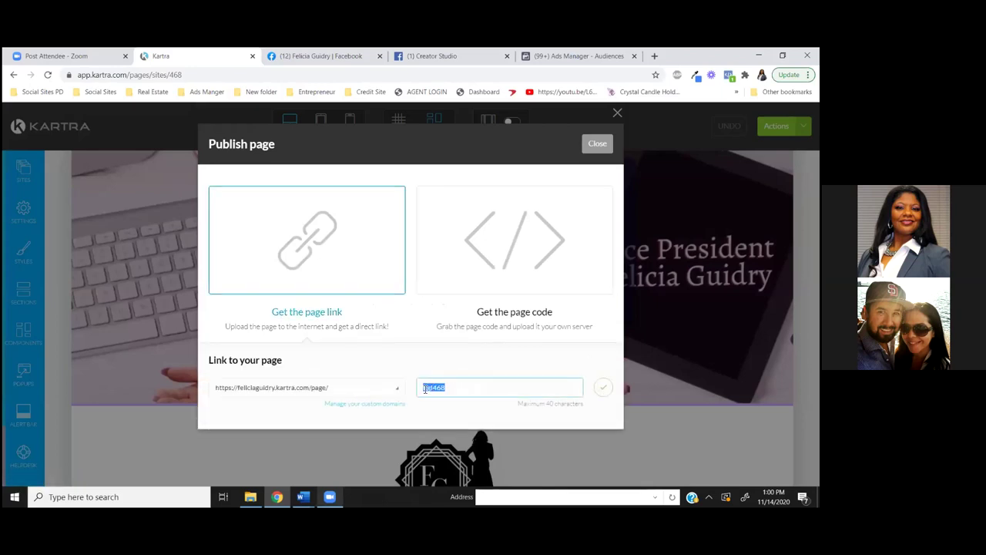
{"action": "key", "text": "BackSpace"}
{"action": "type", "text": "s"}
{"action": "left_click", "coordinate": [603, 387]}
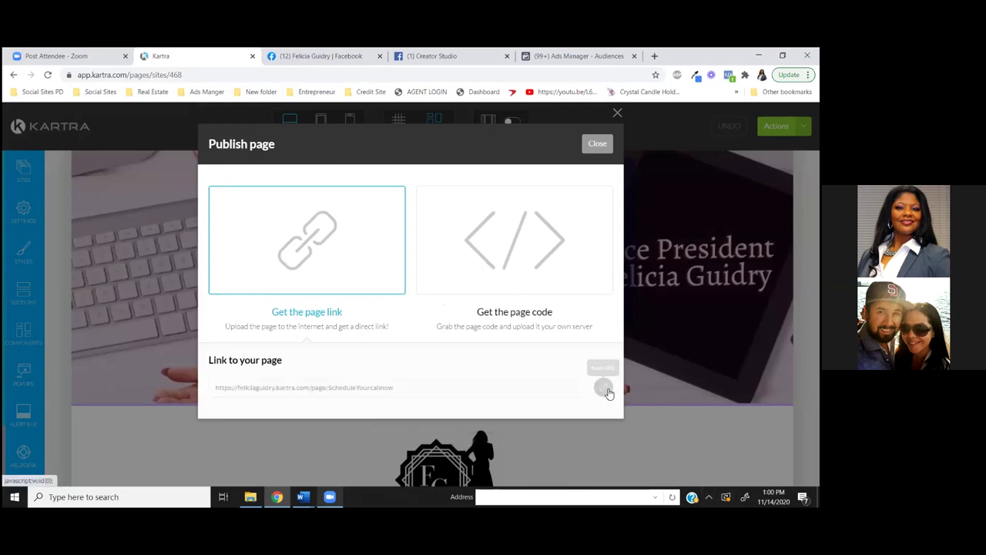
{"action": "left_click", "coordinate": [596, 144]}
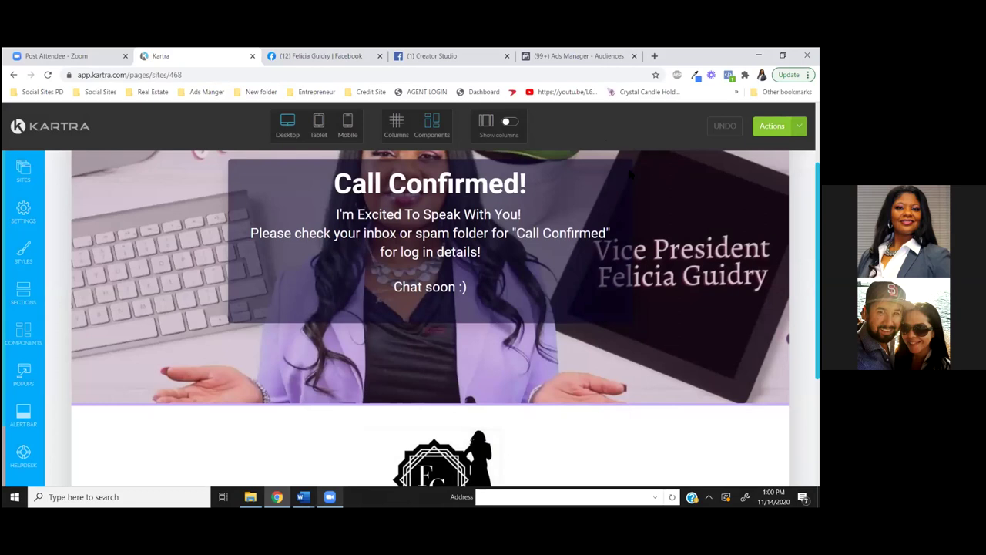
Save the page again and exit the editor to the dashboard
{"action": "left_click", "coordinate": [772, 126]}
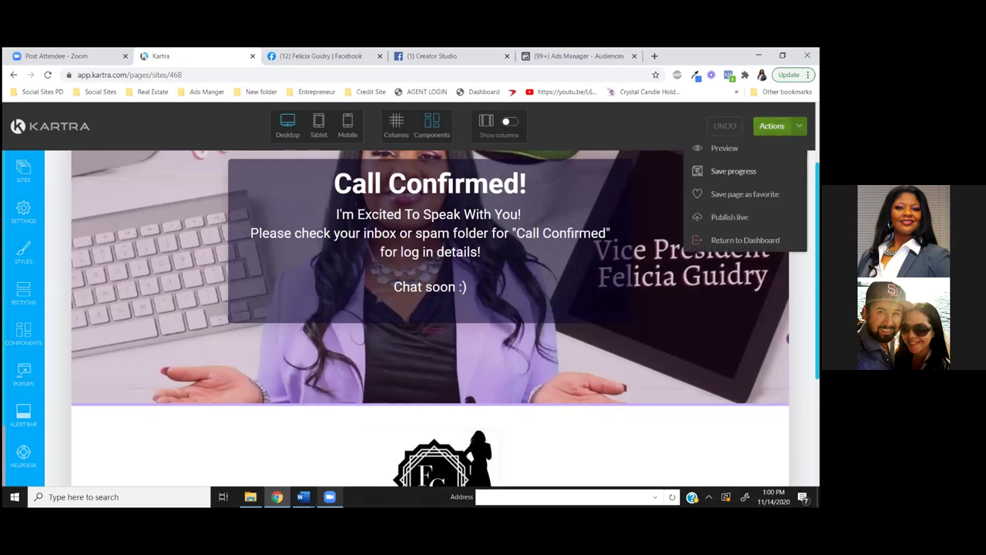
{"action": "left_click", "coordinate": [734, 171]}
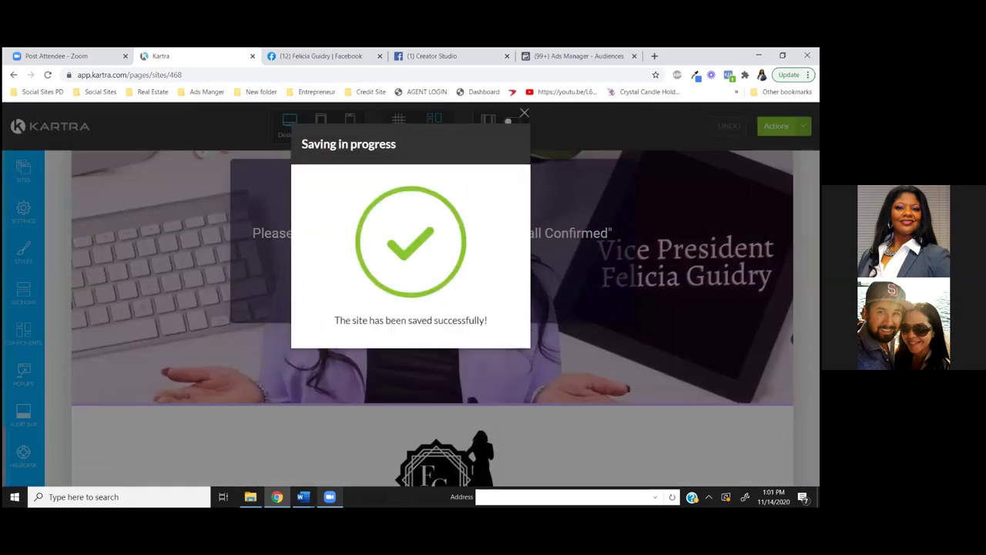
{"action": "left_click", "coordinate": [524, 114]}
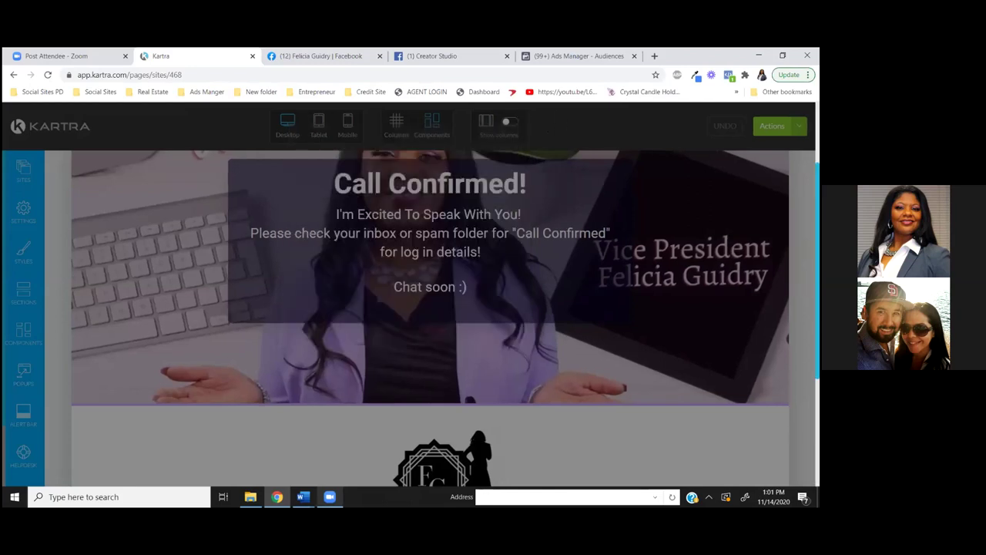
{"action": "left_click", "coordinate": [772, 126]}
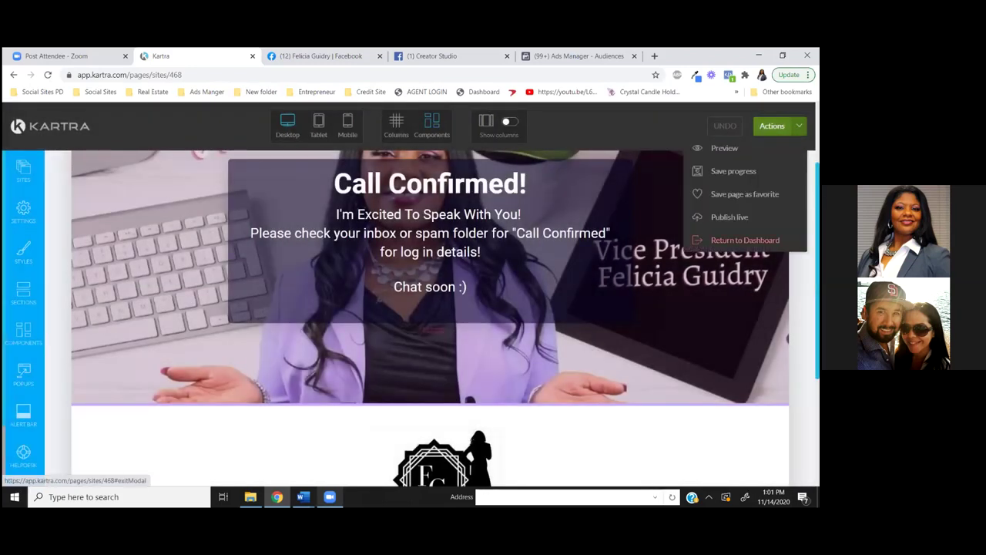
{"action": "left_click", "coordinate": [759, 240]}
{"action": "left_click", "coordinate": [507, 143]}
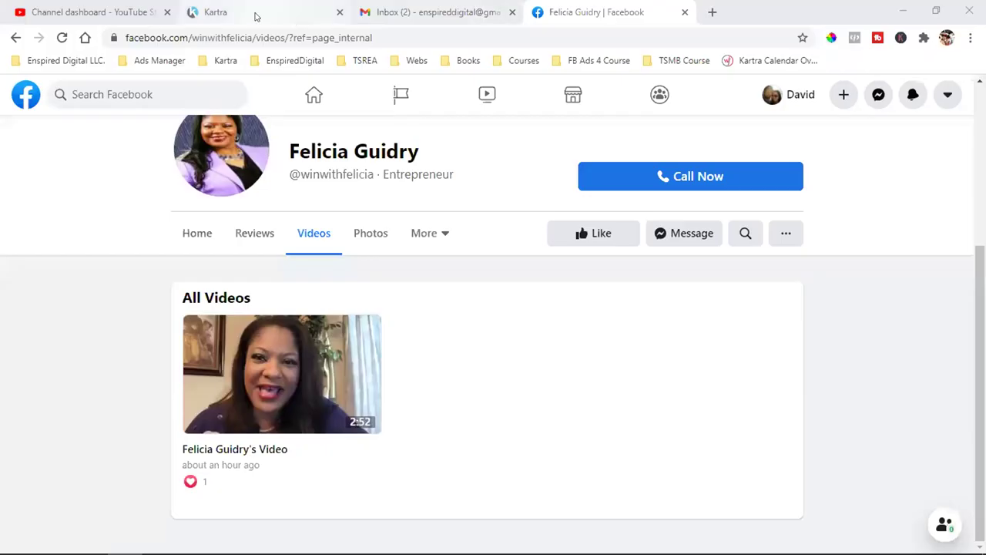
Close the Facebook tab and filter Kartra's My Pages to the Shared Funnels category
{"action": "left_click", "coordinate": [258, 15]}
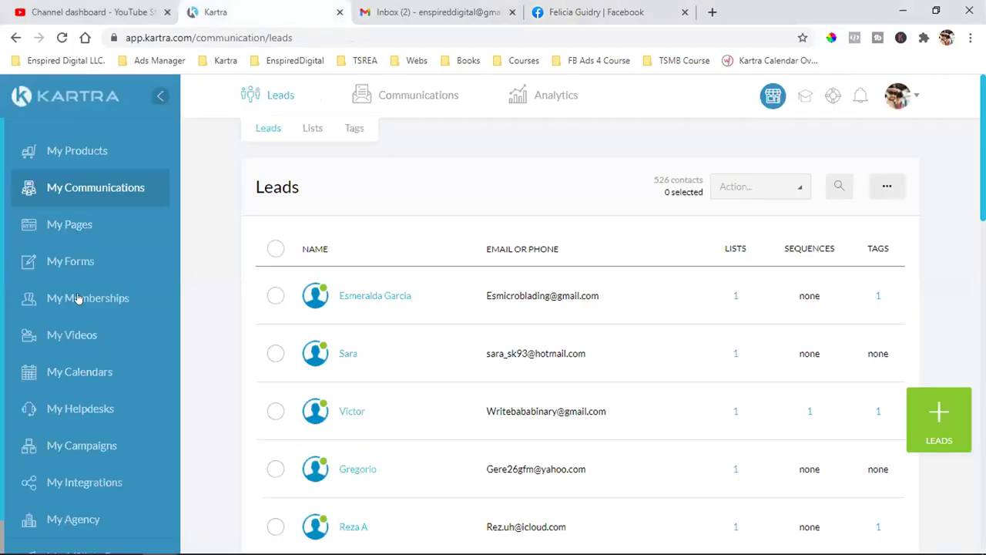
{"action": "left_click", "coordinate": [76, 224]}
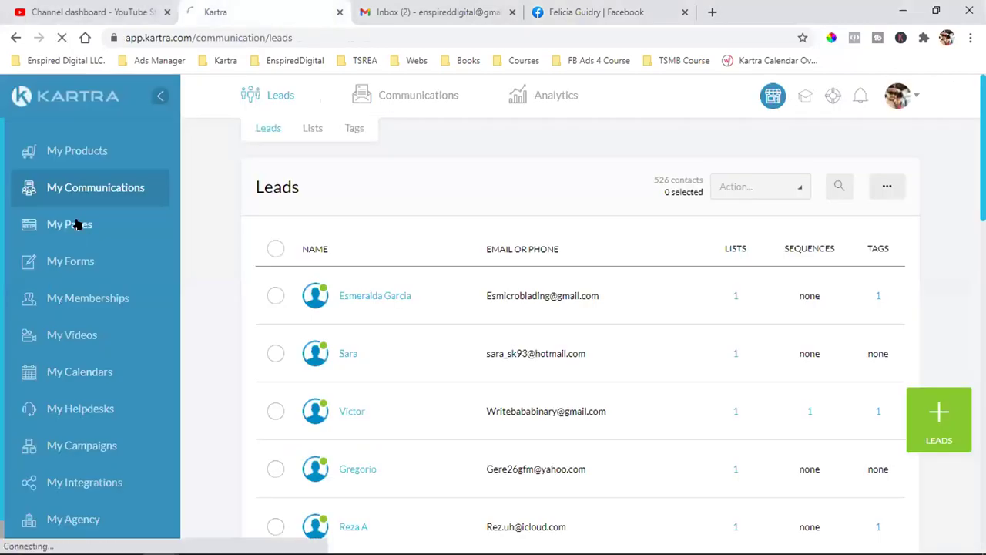
{"action": "left_click", "coordinate": [684, 13]}
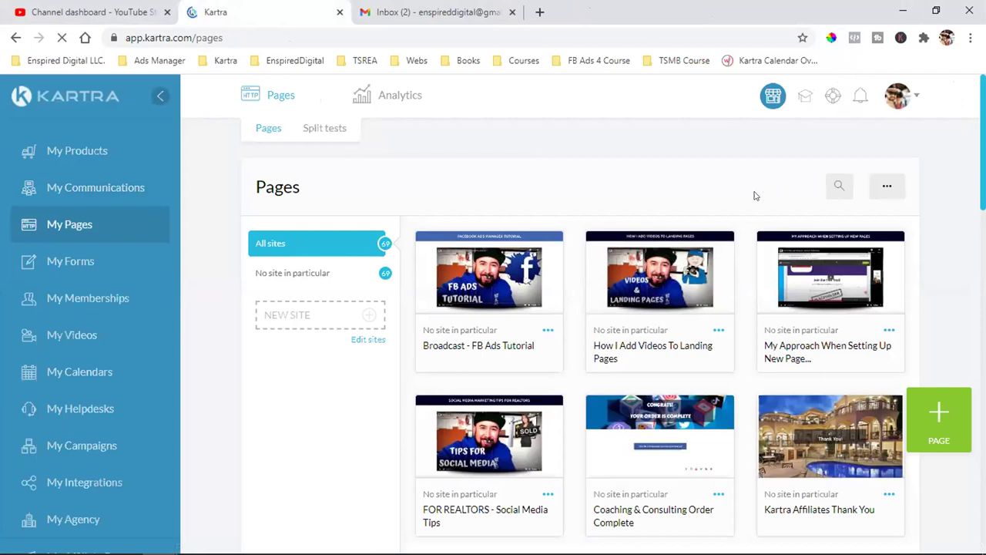
{"action": "left_click", "coordinate": [780, 183]}
{"action": "scroll", "coordinate": [736, 301], "scroll_direction": "down", "scroll_amount": 2}
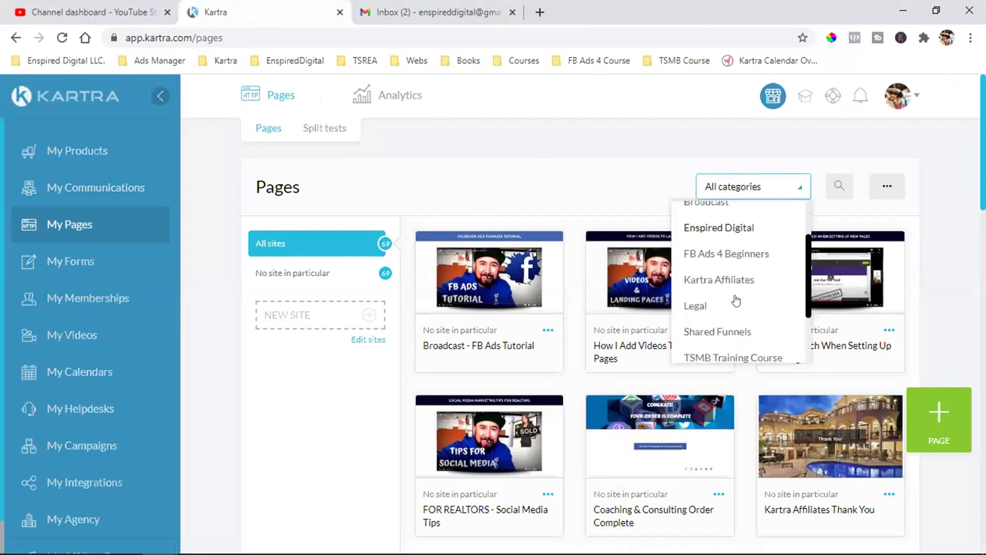
{"action": "left_click", "coordinate": [716, 324]}
{"action": "scroll", "coordinate": [722, 339], "scroll_direction": "down", "scroll_amount": 4}
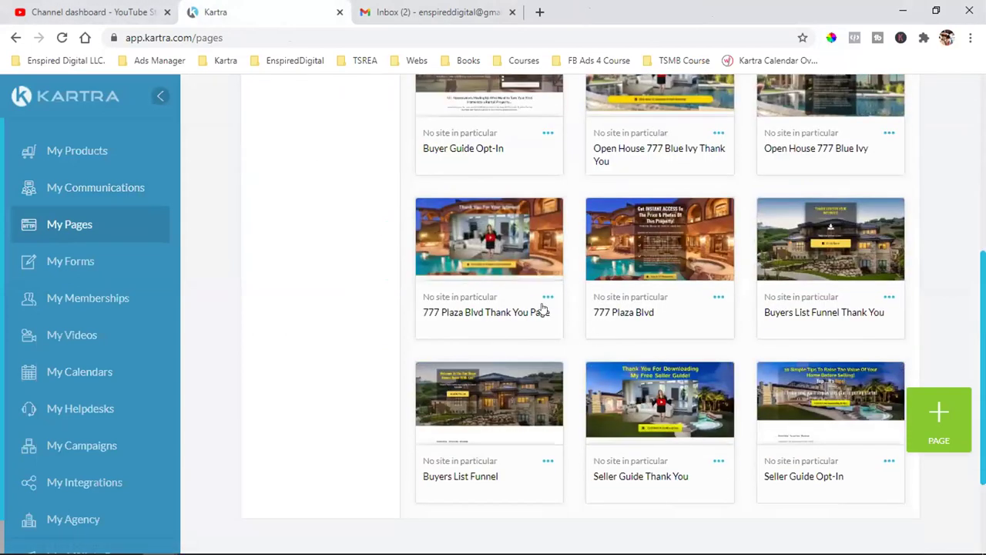
{"action": "left_click", "coordinate": [547, 297]}
{"action": "left_click", "coordinate": [621, 273]}
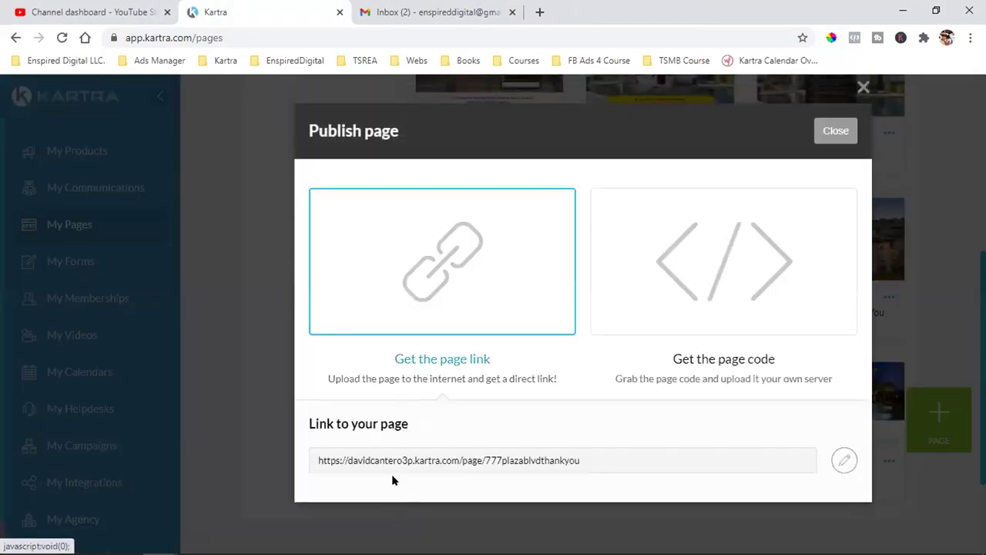
{"action": "left_click", "coordinate": [399, 461]}
{"action": "right_click", "coordinate": [399, 461]}
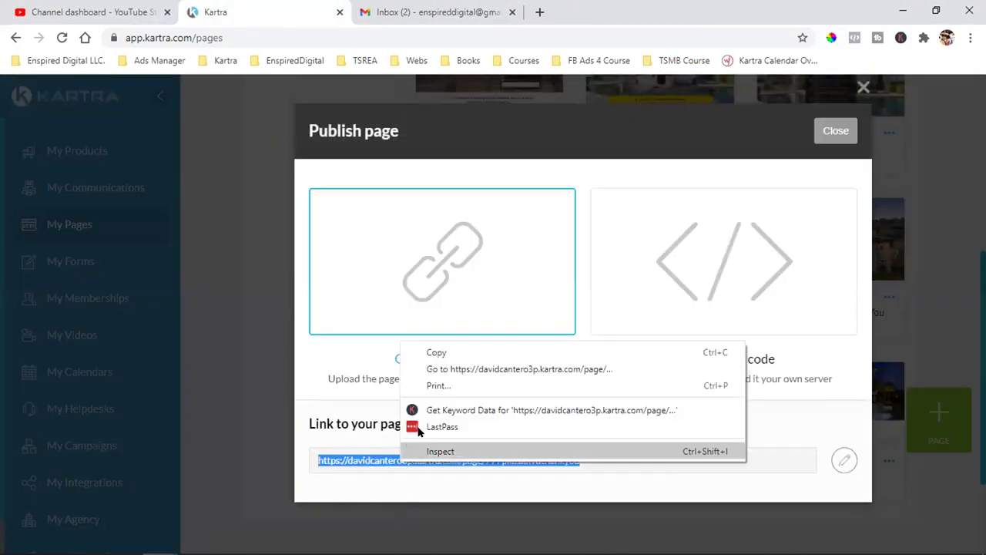
{"action": "left_click", "coordinate": [422, 349]}
{"action": "left_click", "coordinate": [540, 11]}
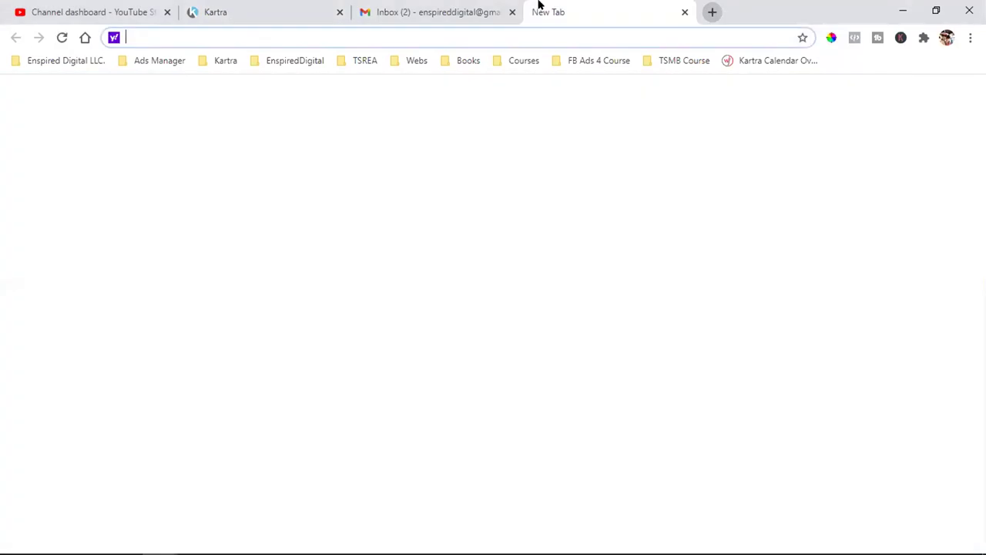
{"action": "key", "text": "ctrl+v"}
{"action": "key", "text": "Return"}
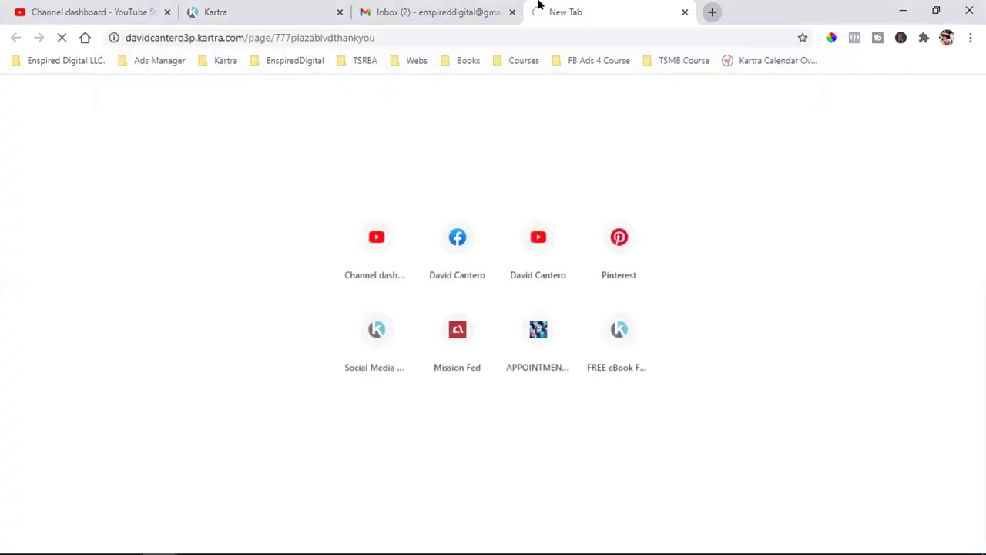